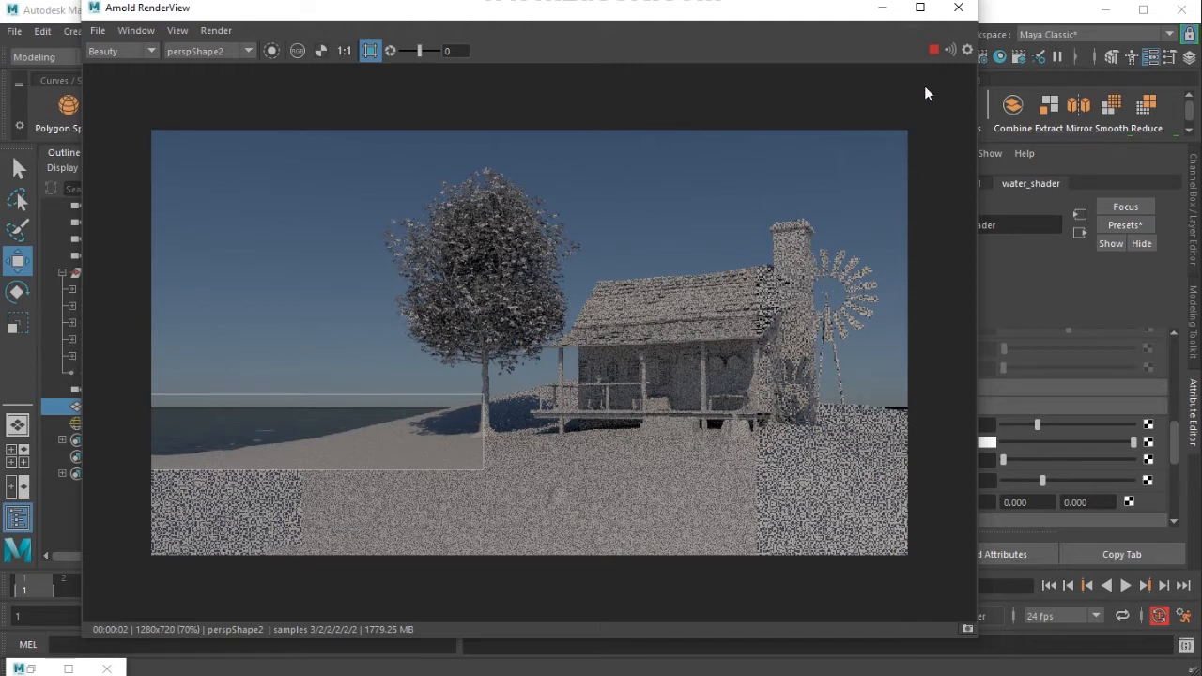
Step: Minimize the render view, select the ground mesh and look at it through the persp camera
left_click(882, 8)
left_click(563, 454)
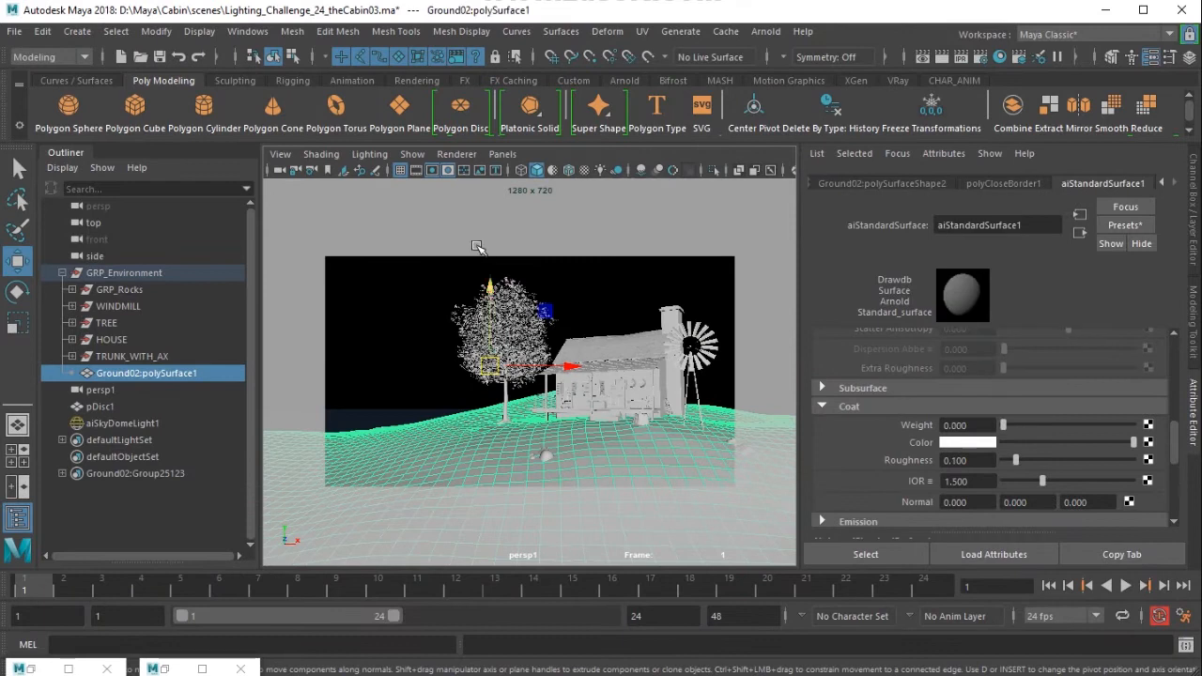
left_click(501, 154)
mouse_move(582, 171)
left_click(711, 174)
left_click_drag(563, 376, 513, 341, "alt")
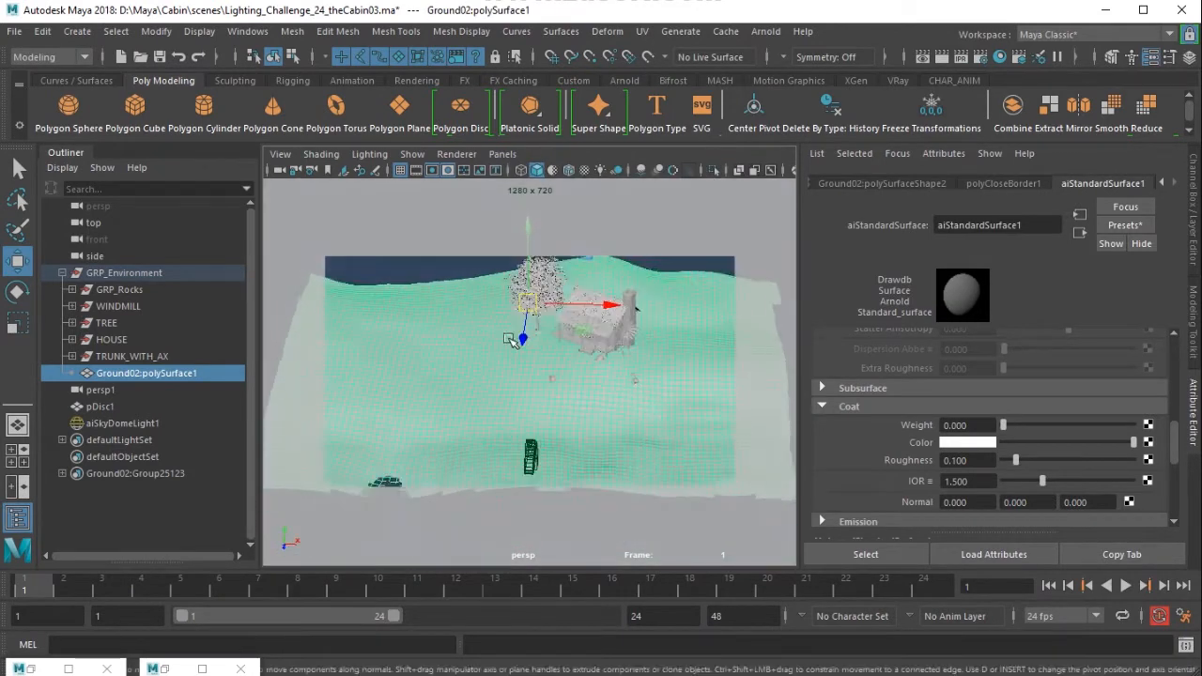
Step: Overlay the wireframe on the shaded view and examine the topology of the ground mesh
right_click_drag(481, 383, 558, 464, "alt")
left_click_drag(502, 402, 543, 375, "alt")
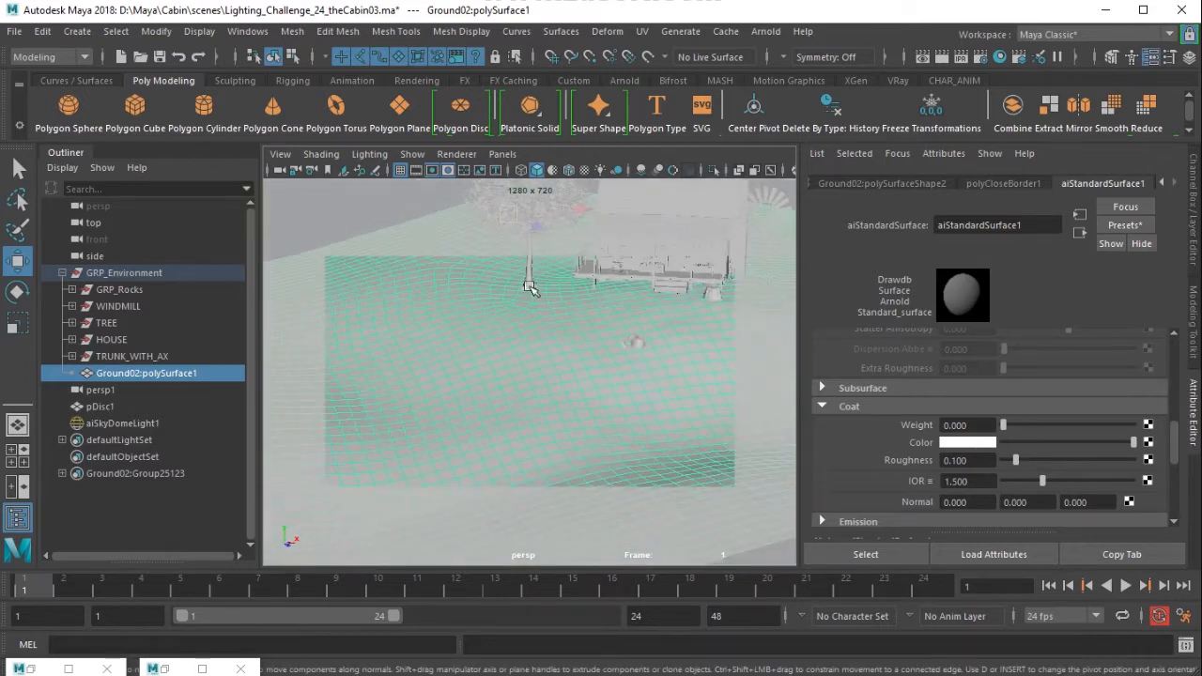
left_click(567, 170)
left_click_drag(458, 367, 448, 364, "alt")
right_click_drag(448, 365, 498, 360, "alt")
left_click(423, 278)
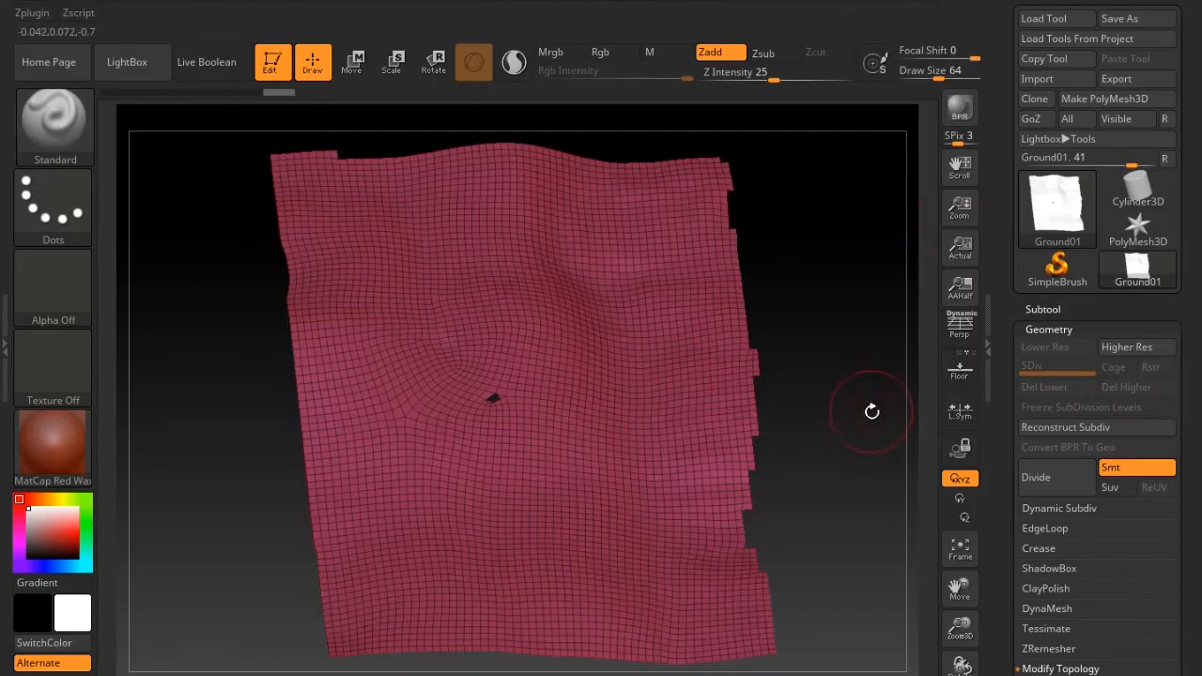
Step: Switch to ZBrush, inspect the Ground01 mesh's uneven topology and open the ZRemesher settings
left_click_drag(847, 407, 839, 410)
key("ctrl")
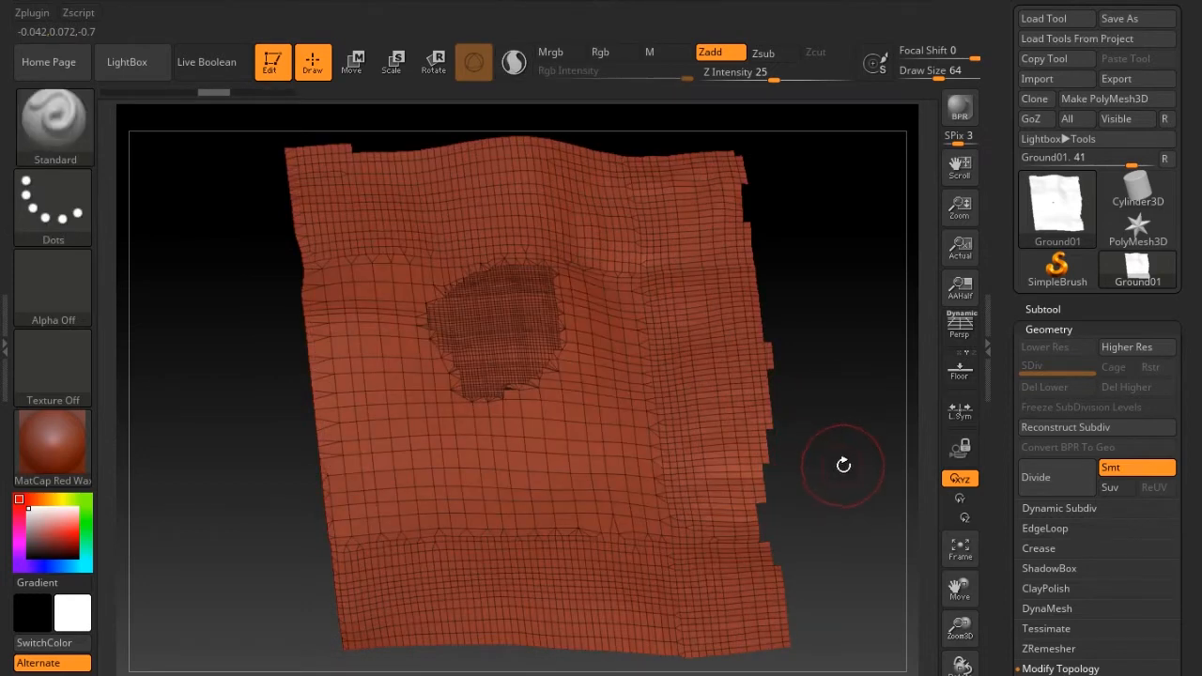
left_click_drag(843, 465, 843, 527)
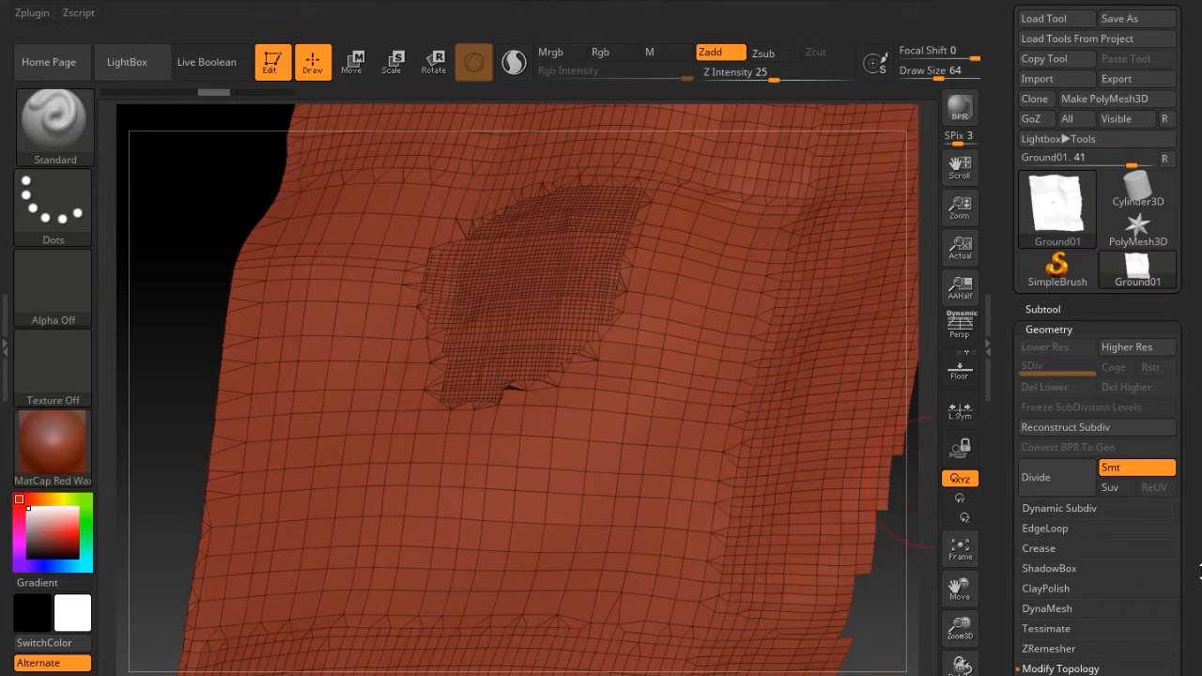
scroll(1199, 569, "down", 5)
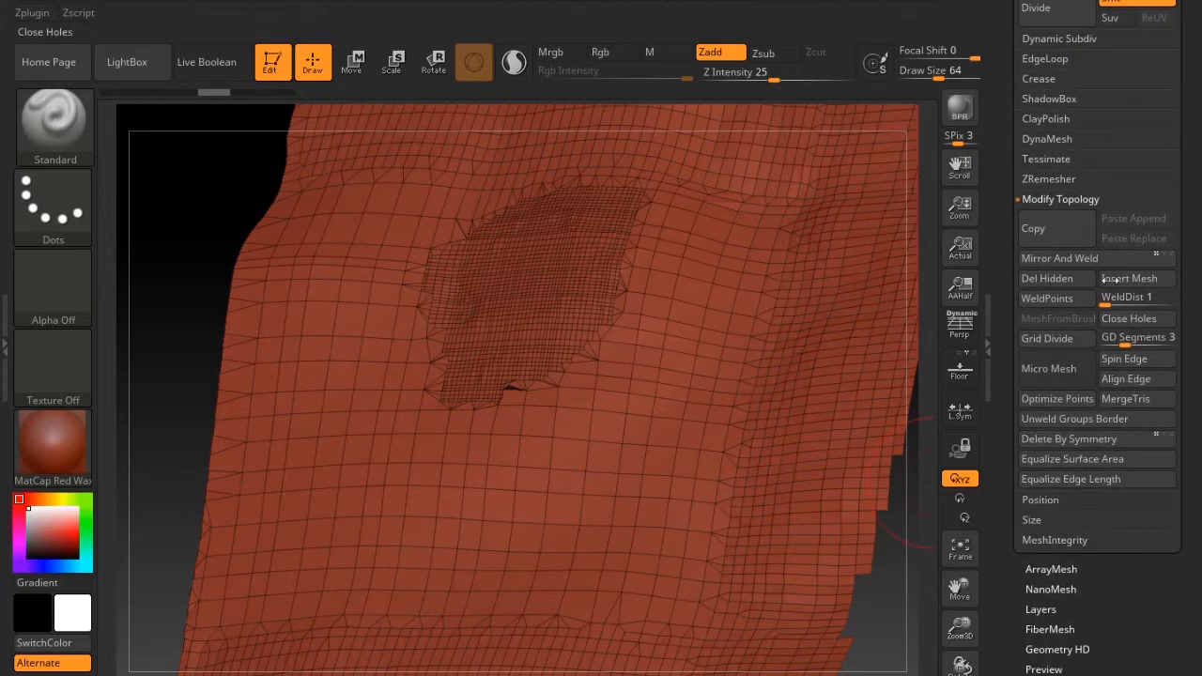
left_click(1047, 176)
left_click(1049, 211)
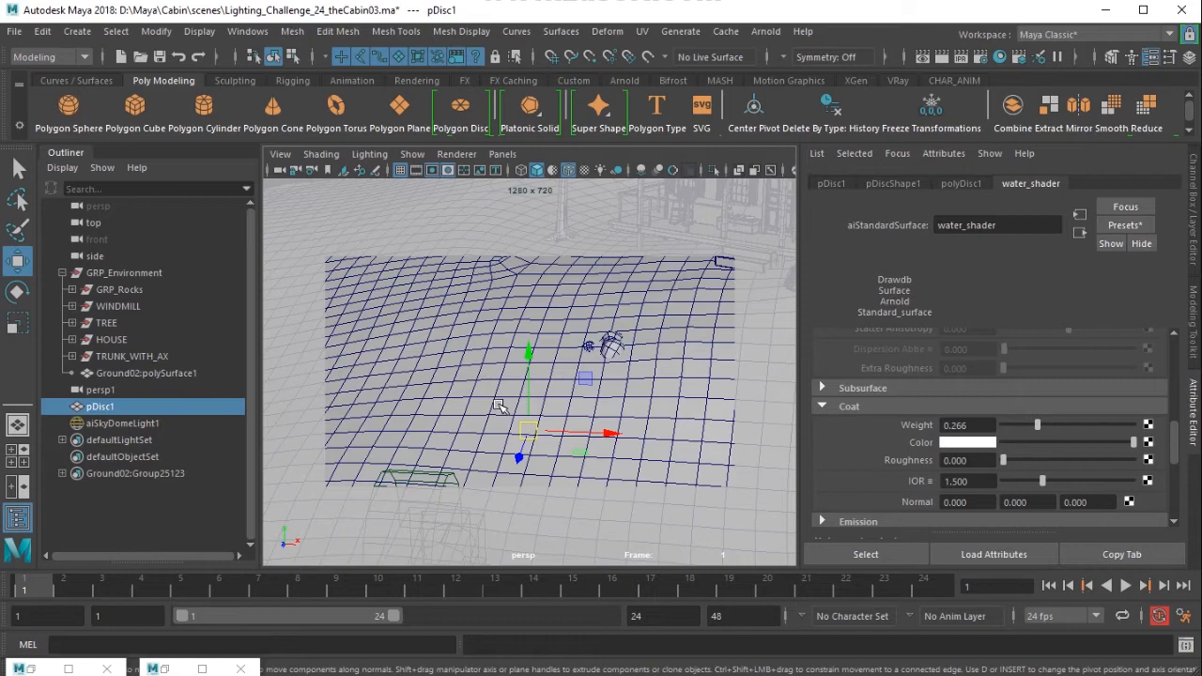
Step: Return to Maya, collapse the Outliner and turn off the wireframe on shaded display
right_click_drag(612, 341, 514, 335, "alt")
left_click_drag(515, 335, 567, 385, "alt")
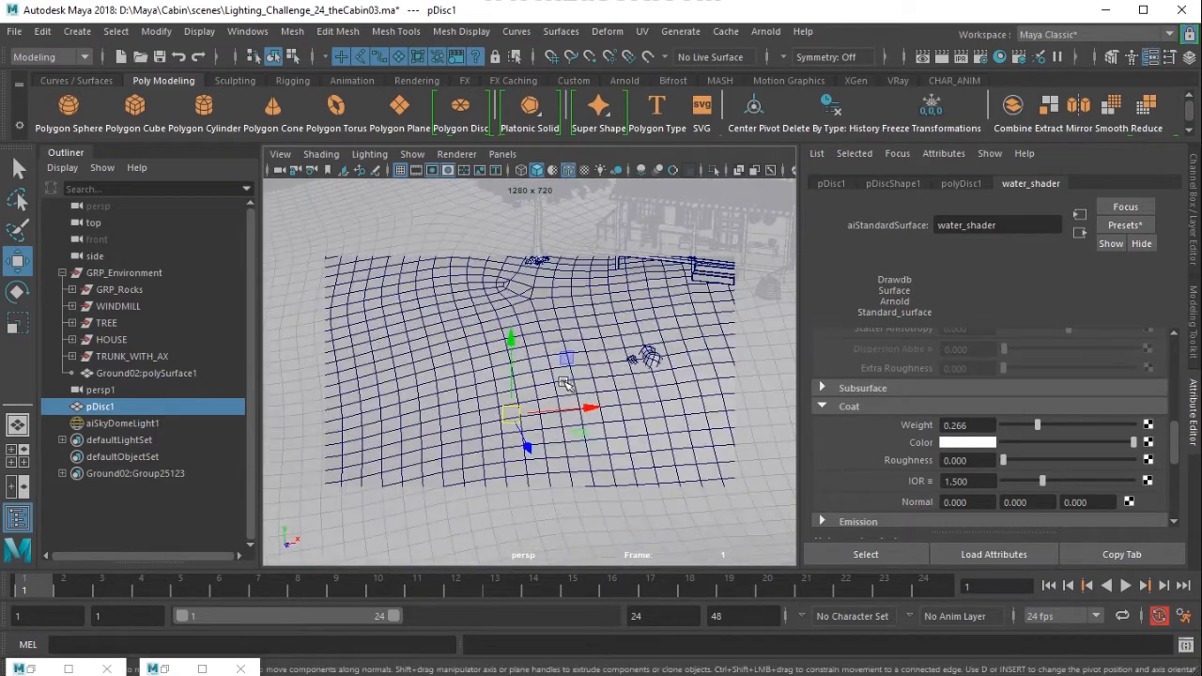
left_click_drag(657, 366, 511, 375, "alt")
left_click(60, 153)
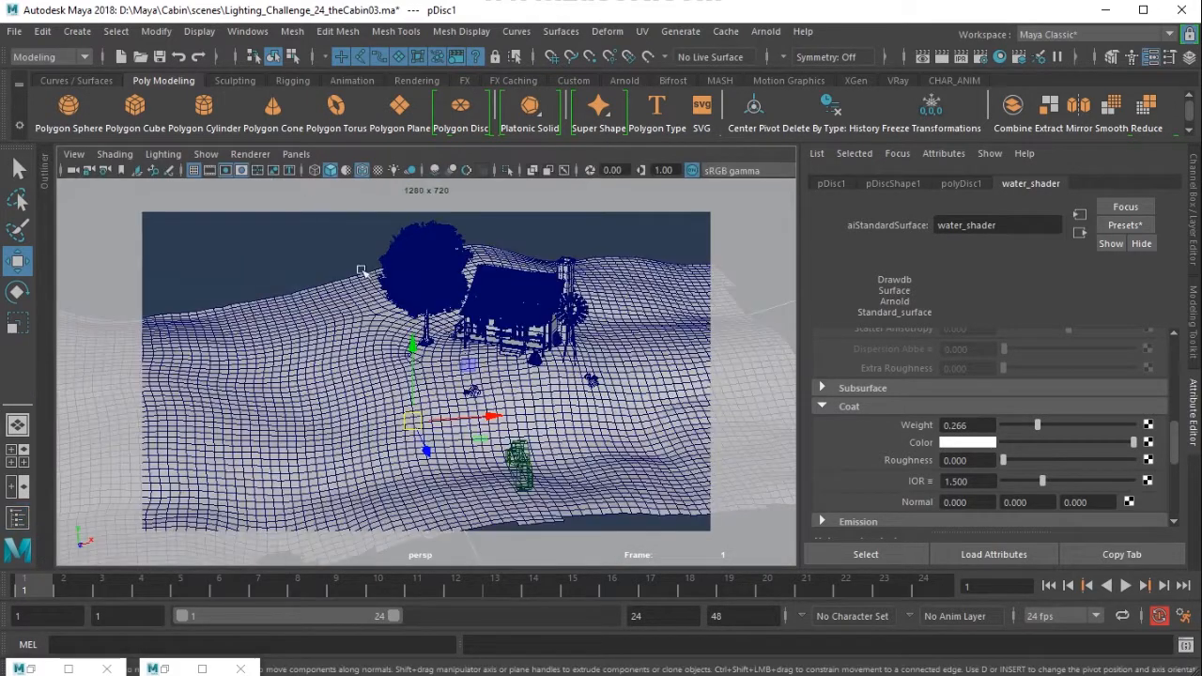
left_click(349, 170)
Step: Select the ground mesh and open the UV Editor beside the viewport, without the UV Toolkit
left_click_drag(424, 381, 428, 347, "alt")
left_click_drag(526, 404, 554, 432, "alt")
right_click_drag(554, 432, 597, 516, "alt")
middle_click_drag(566, 433, 583, 364, "alt")
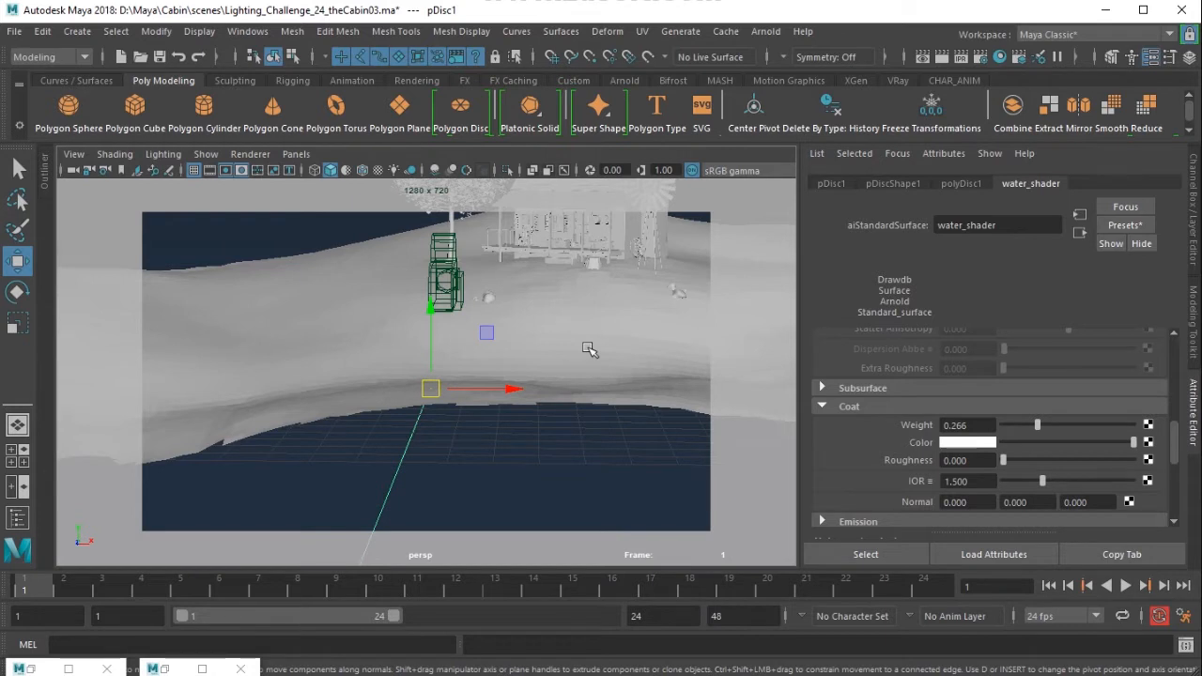
left_click(600, 371)
left_click(642, 31)
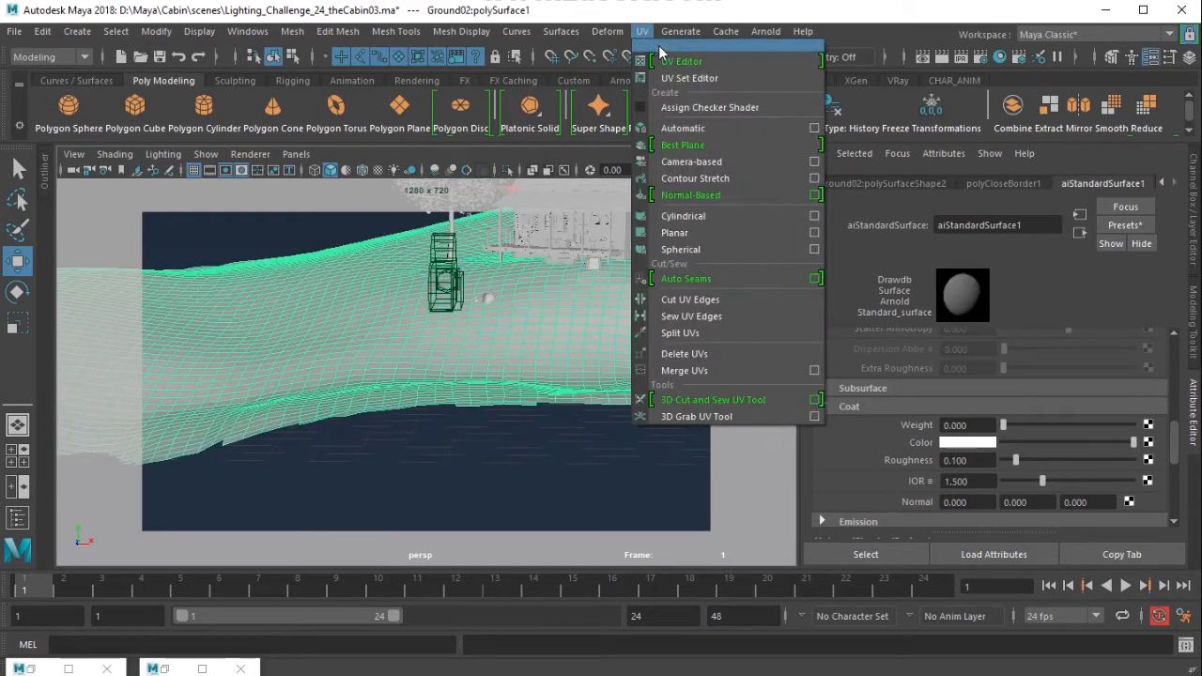
left_click(667, 60)
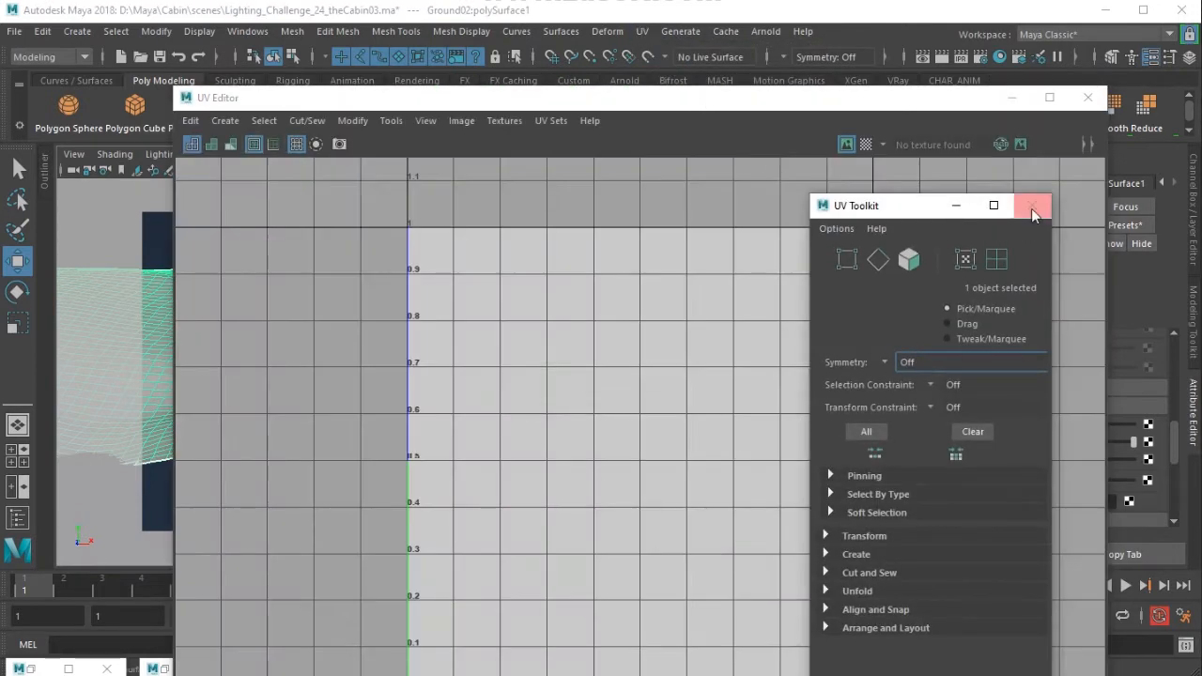
left_click(1031, 209)
key("f")
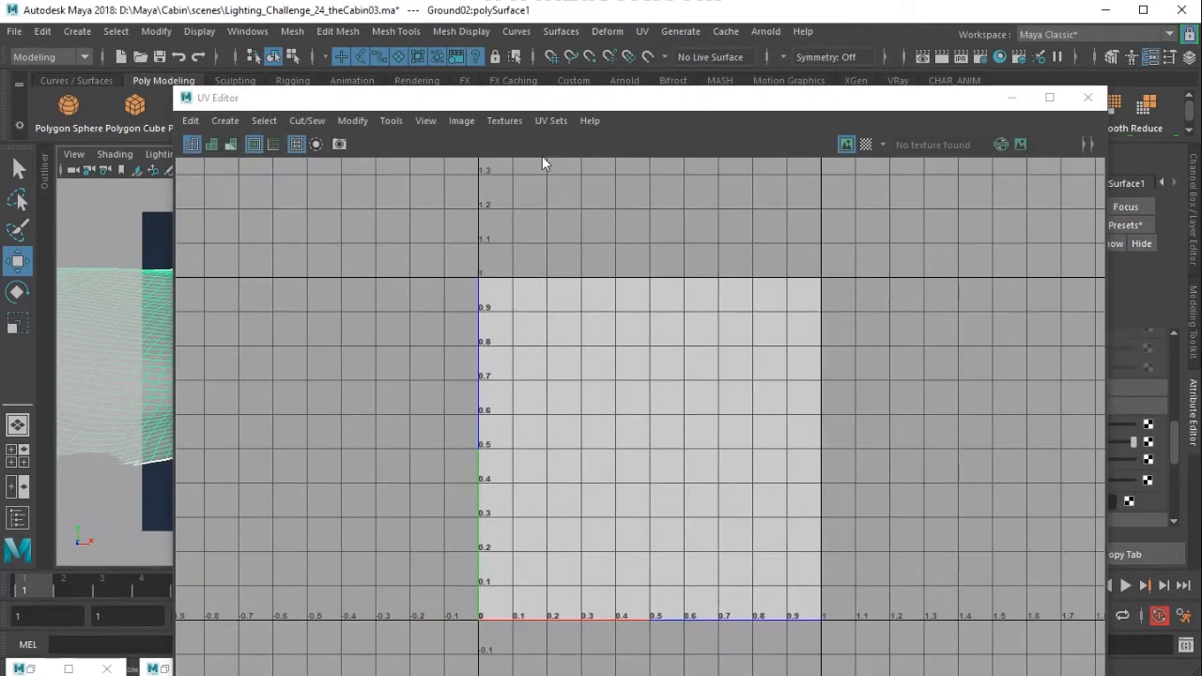
left_click_drag(509, 103, 703, 96)
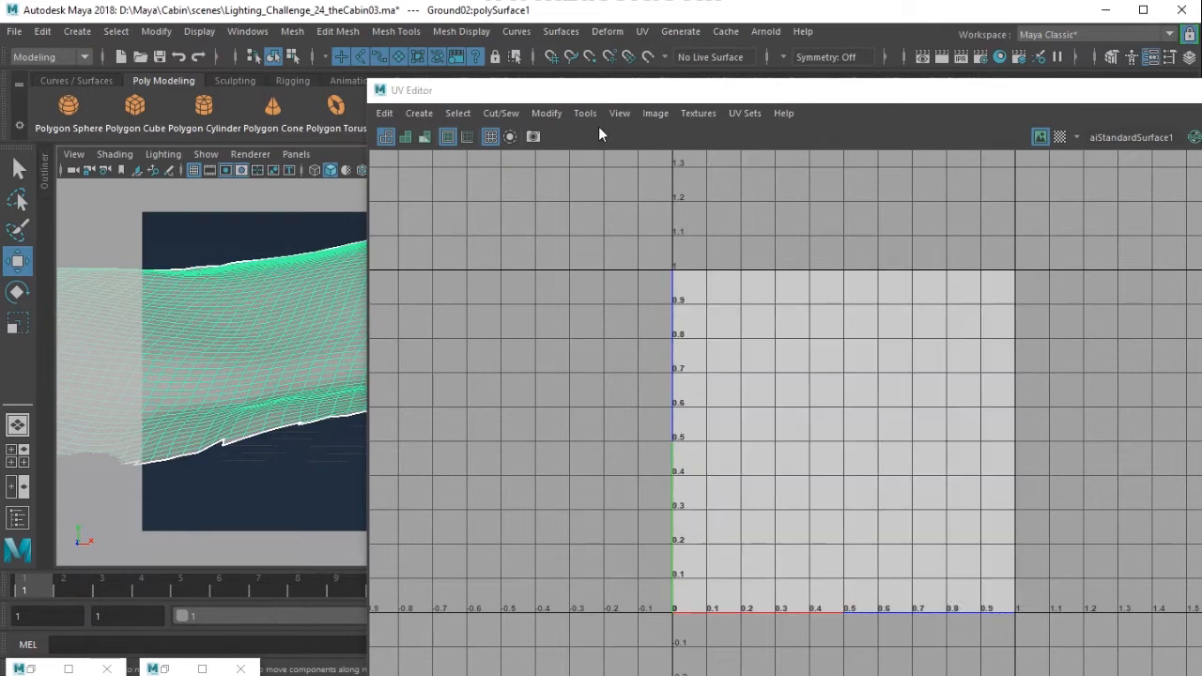
Step: Apply a planar UV projection to the ground mesh from the Y axis
left_click(642, 31)
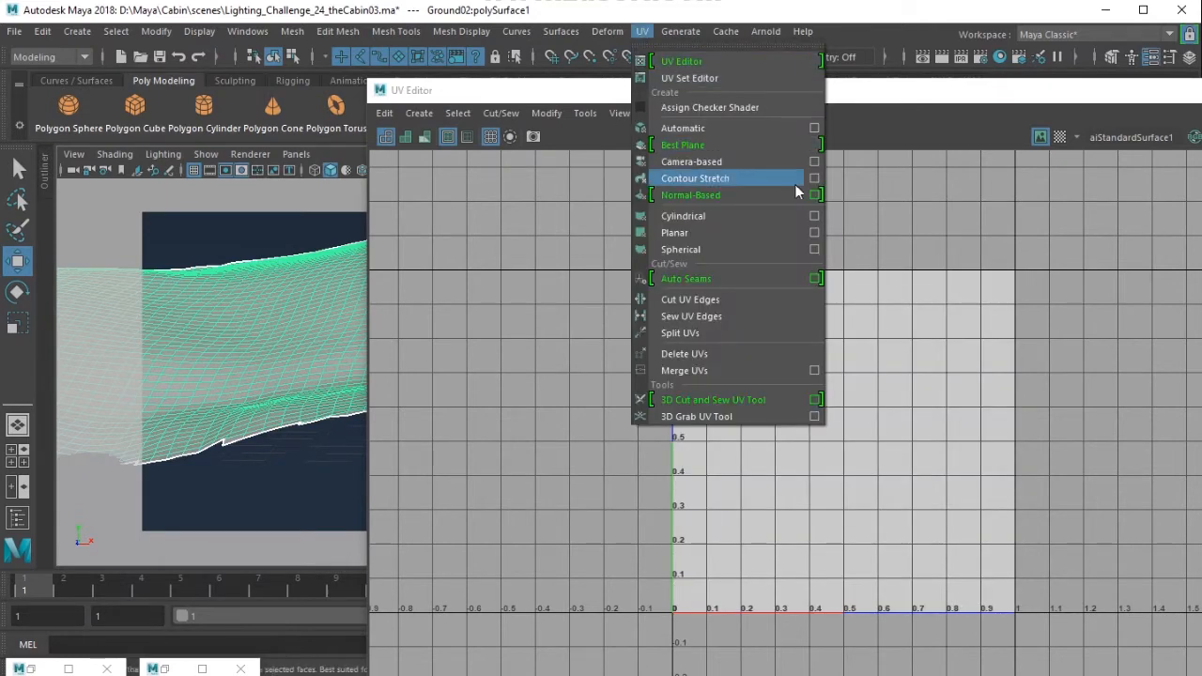
left_click(814, 233)
left_click(806, 143)
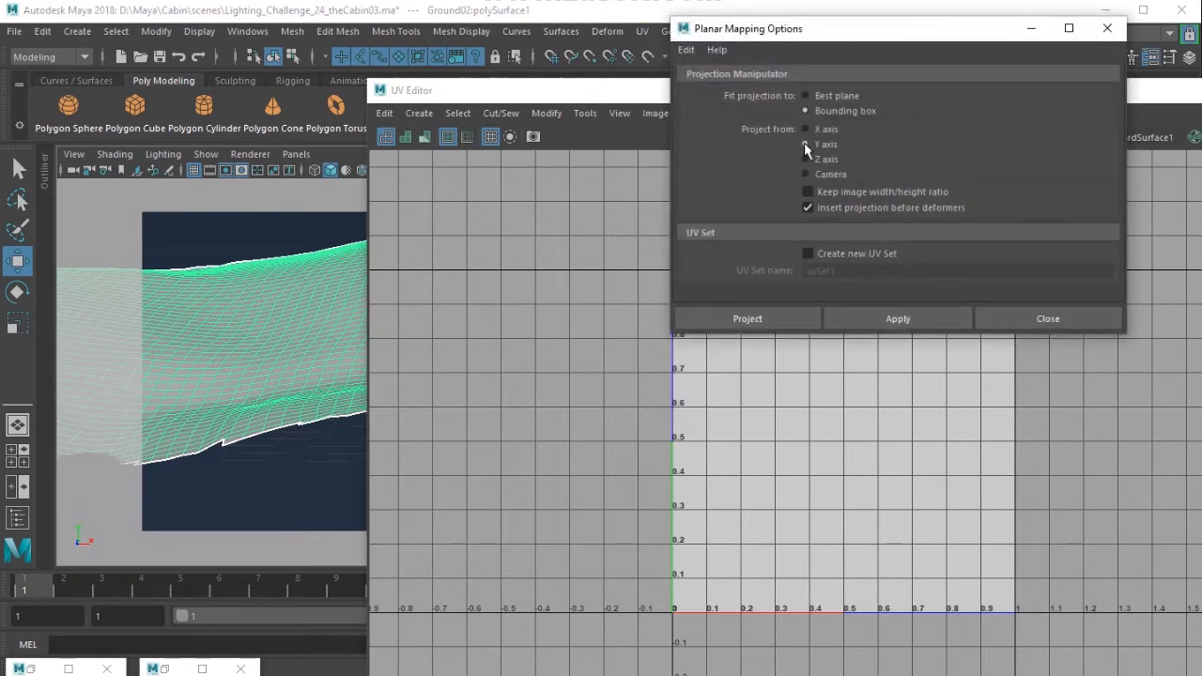
left_click(772, 318)
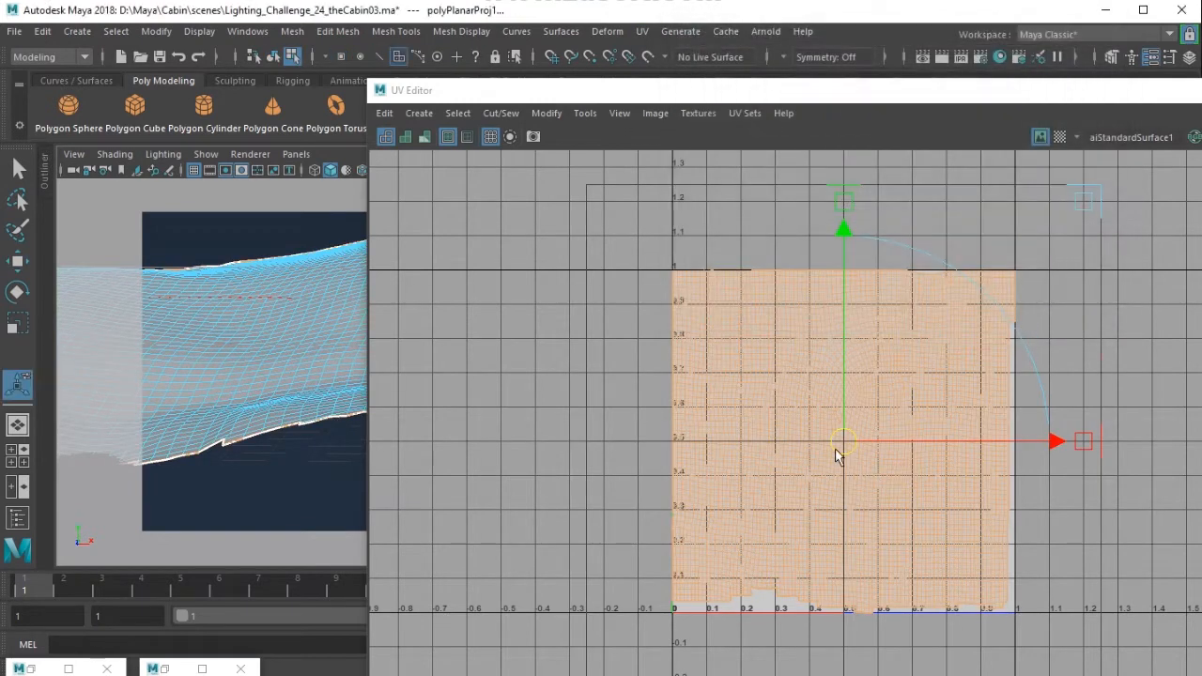
Step: Close the UV Editor and return to object selection, picking the water disc
key("r")
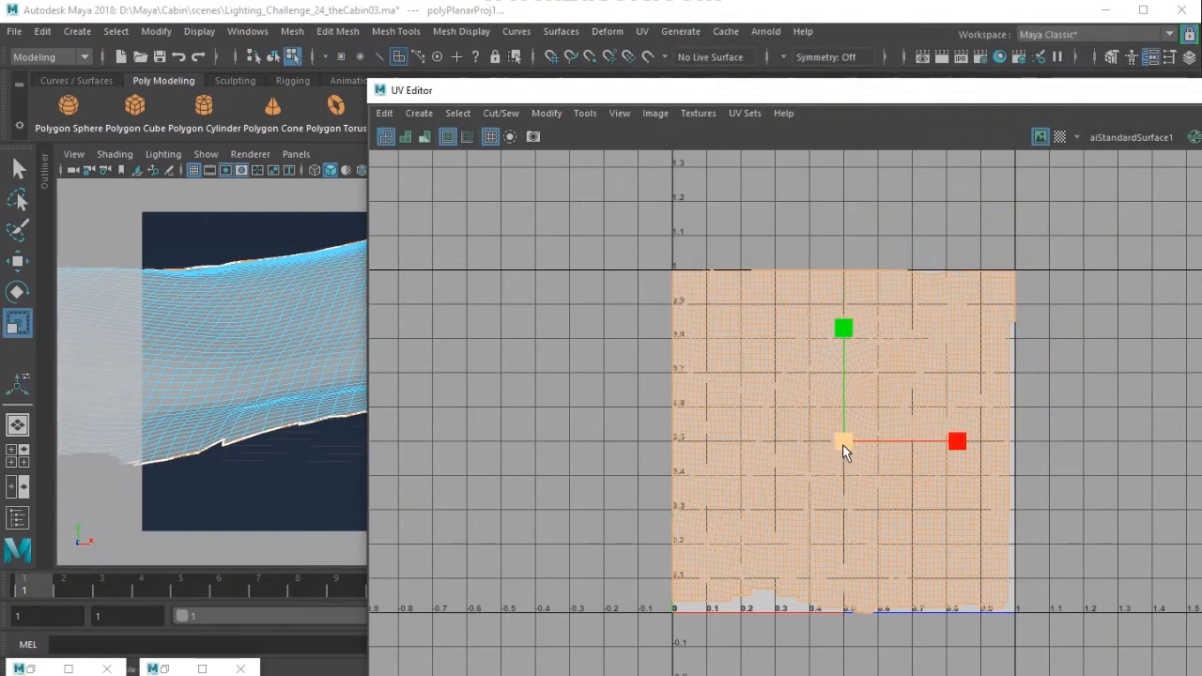
left_click_drag(1029, 119, 517, 179)
left_click(786, 165)
right_click_drag(342, 353, 446, 274)
left_click(510, 469)
Step: Select the ground mesh again and switch the viewport to the persp1 camera
mouse_move(472, 369)
left_mouse_down("alt")
mouse_move(517, 369)
mouse_move(487, 367)
mouse_move(507, 357)
mouse_move(452, 380)
left_mouse_up("alt")
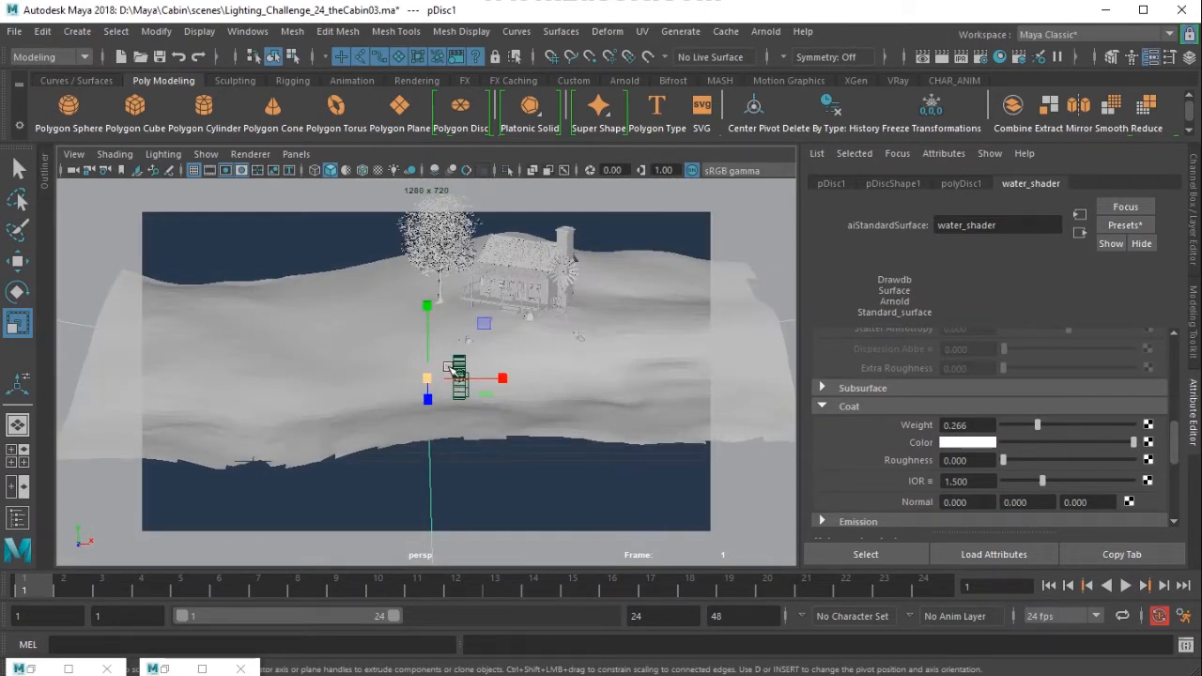
left_click_drag(397, 367, 495, 329, "alt")
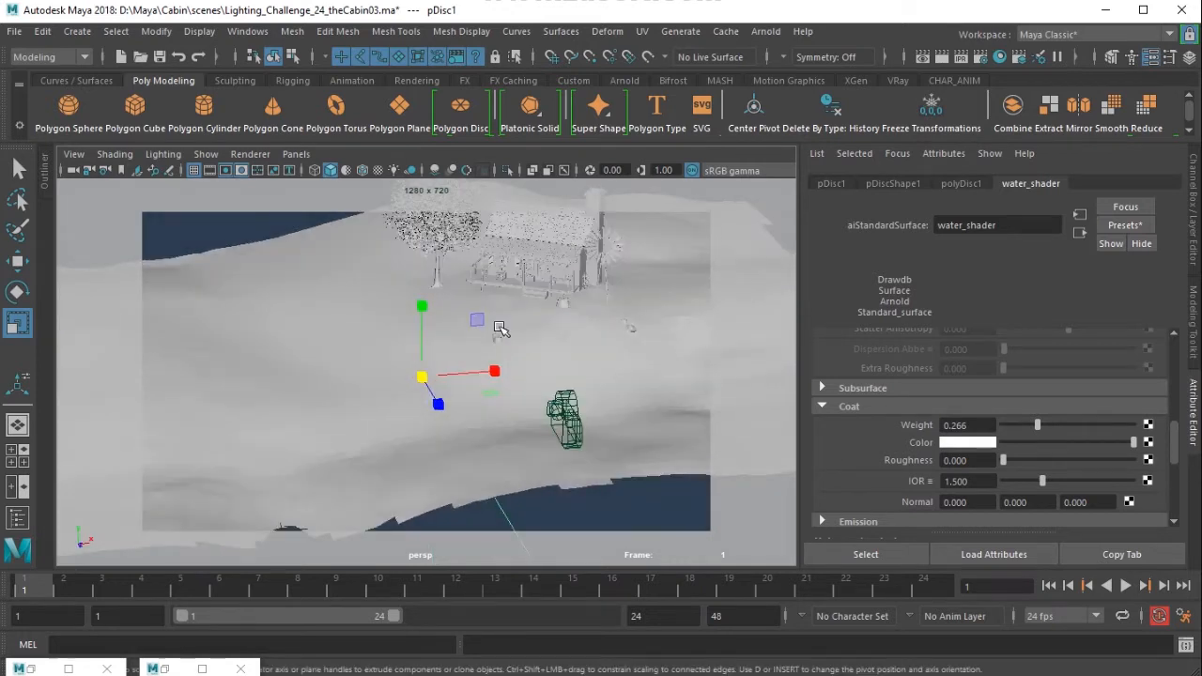
left_click(477, 394)
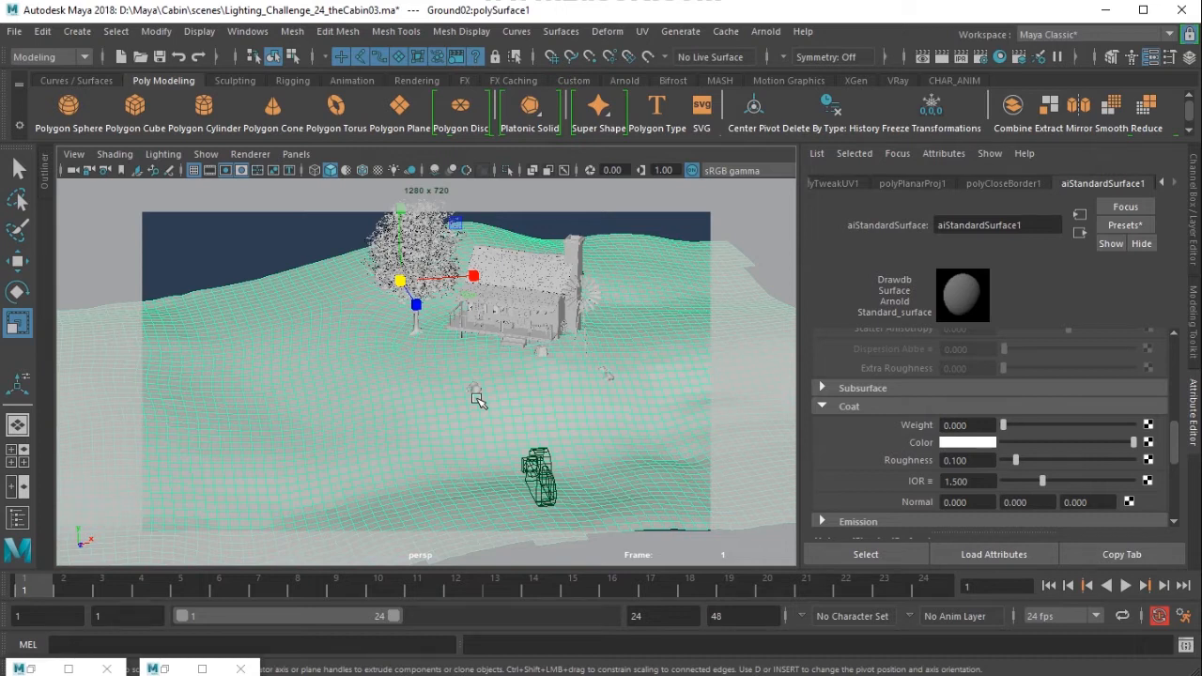
left_click_drag(480, 388, 456, 381, "alt")
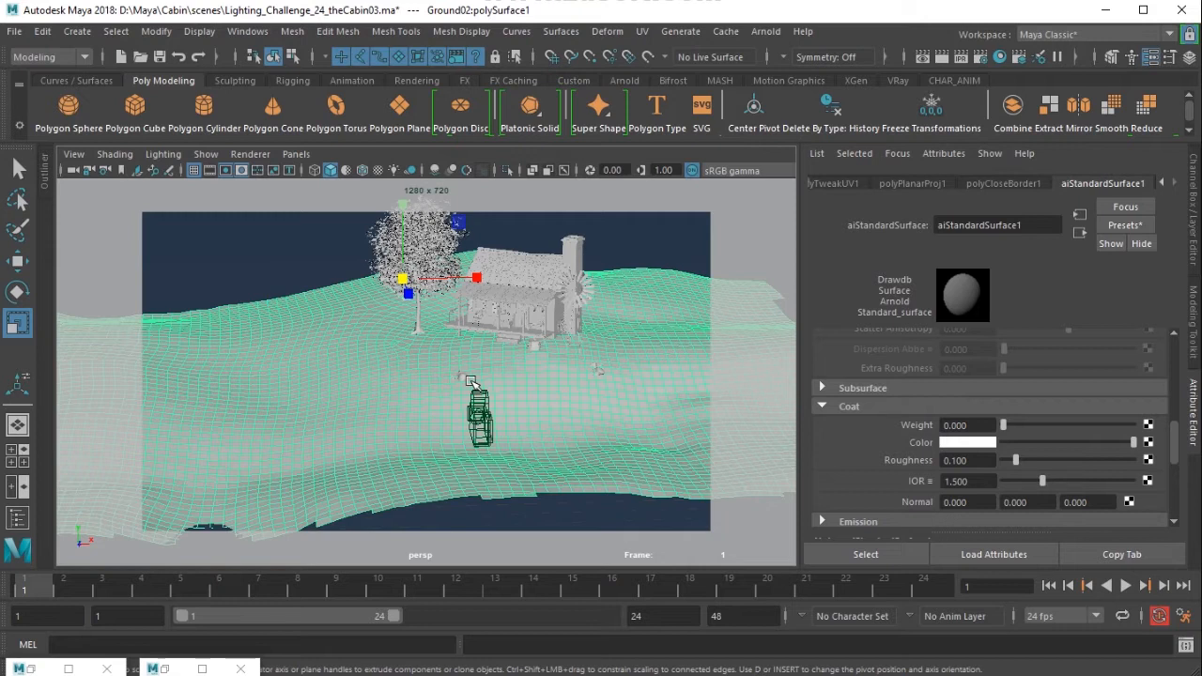
left_click(296, 154)
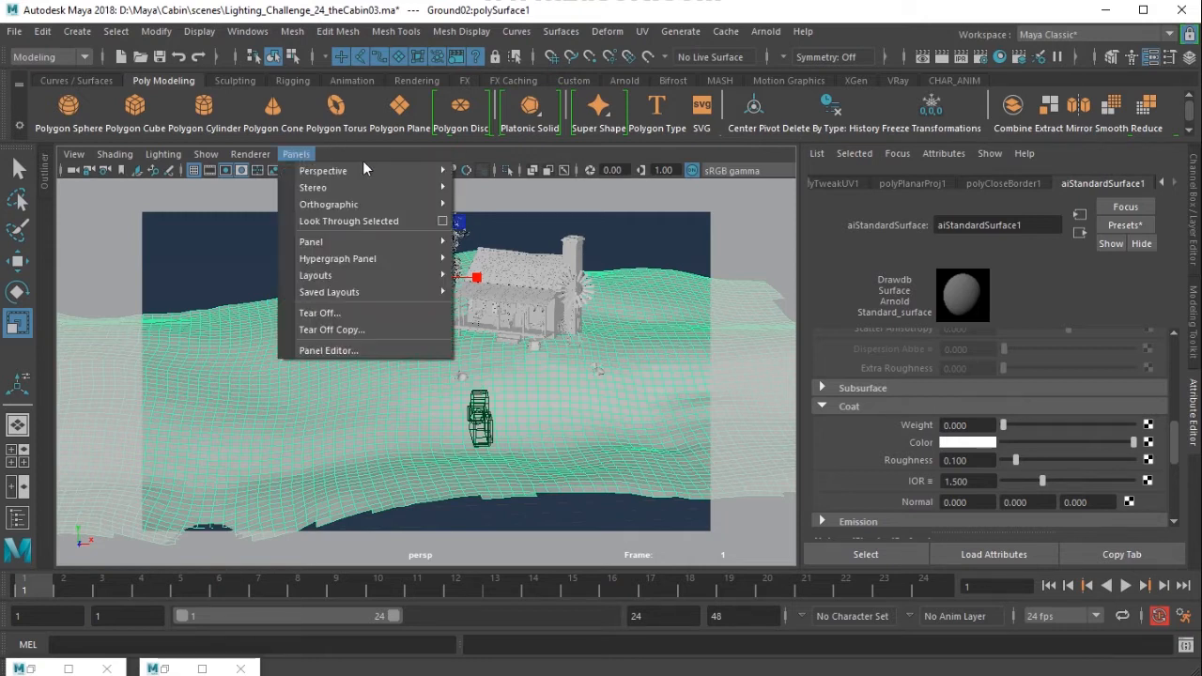
mouse_move(450, 170)
left_click(487, 187)
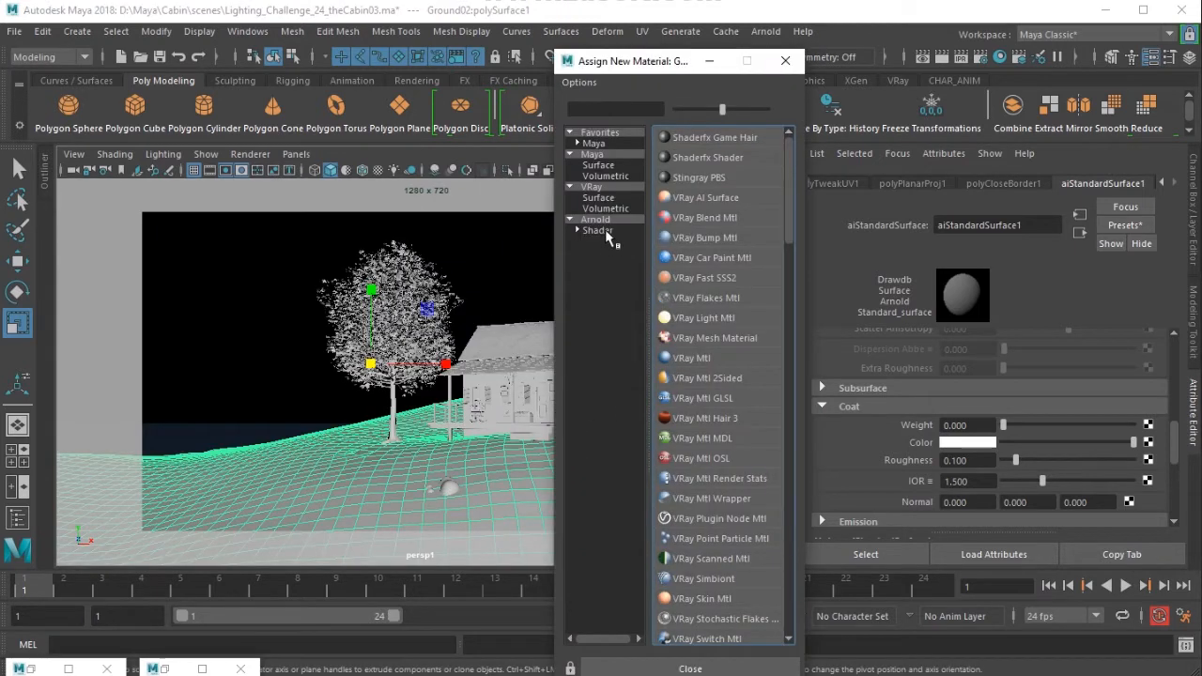
Step: Assign a new aiStandardSurface material to the ground mesh and name it ground_shader
left_click(606, 231)
left_click(726, 262)
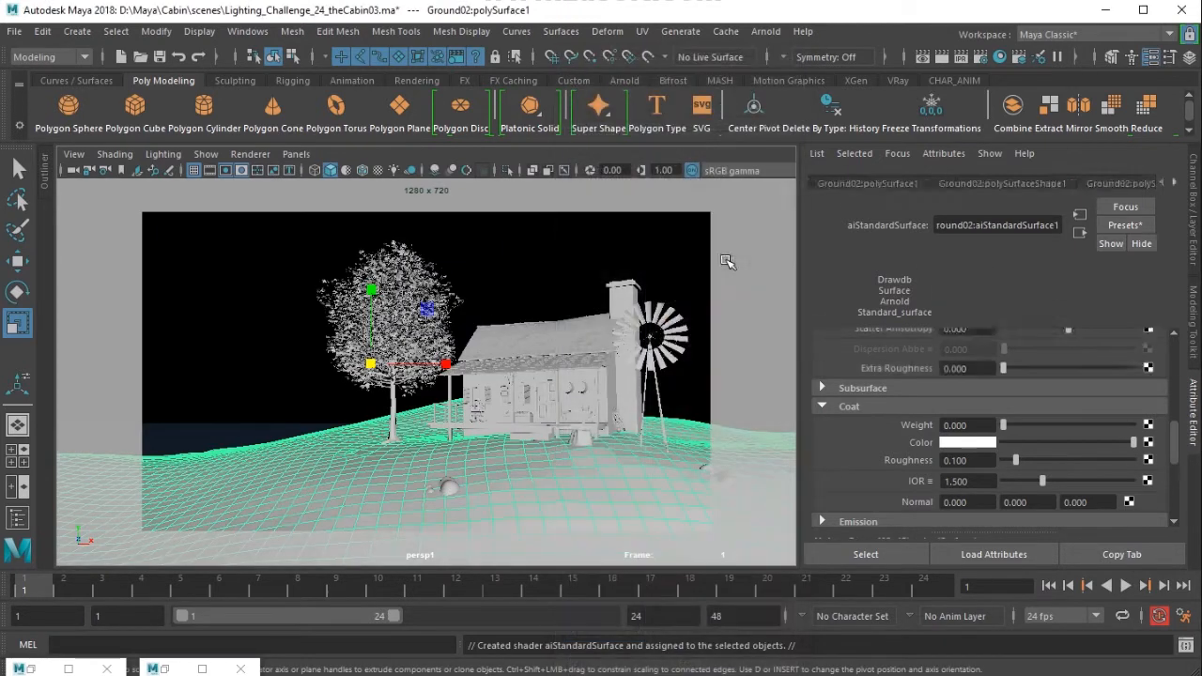
left_click_drag(1060, 226, 553, 170)
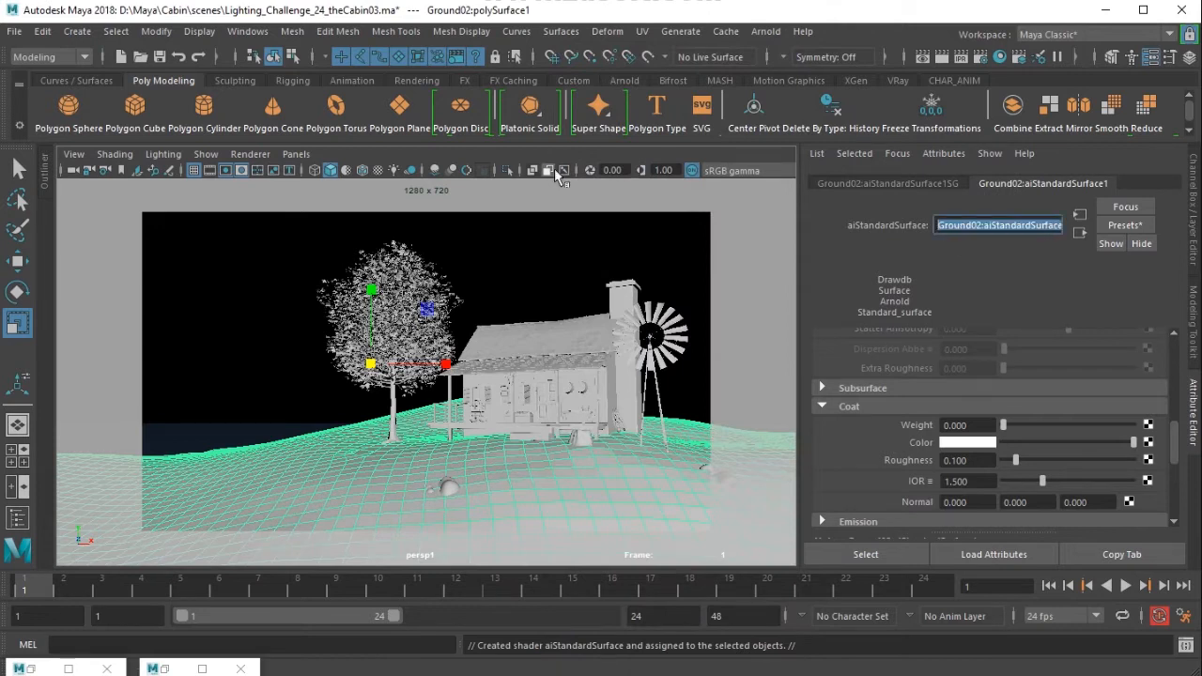
type("g")
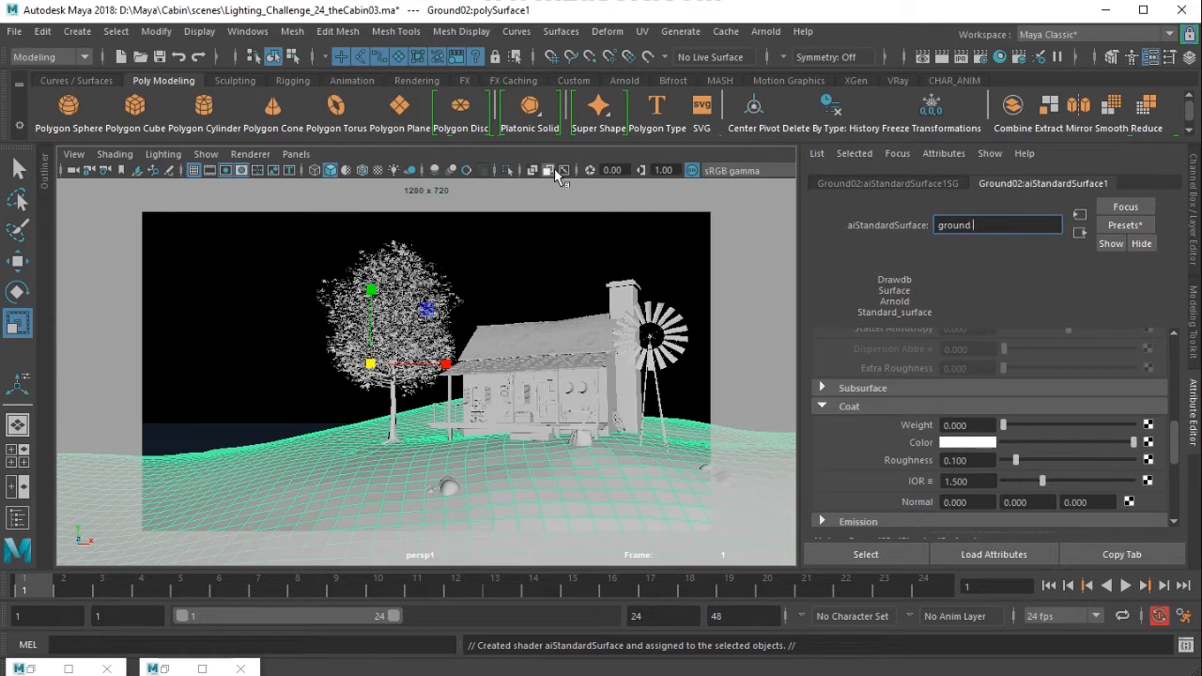
type("round_shader")
key("Return")
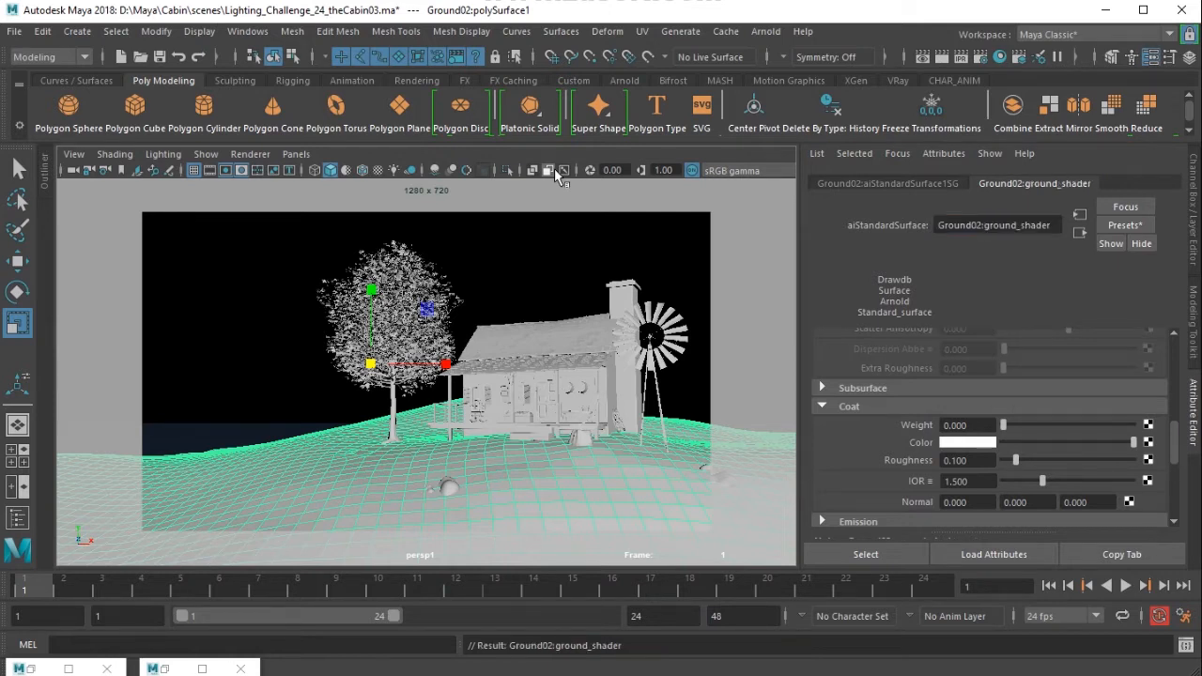
Step: Map a 2D texture node to the base color of the ground shader
scroll(932, 446, "up", 10)
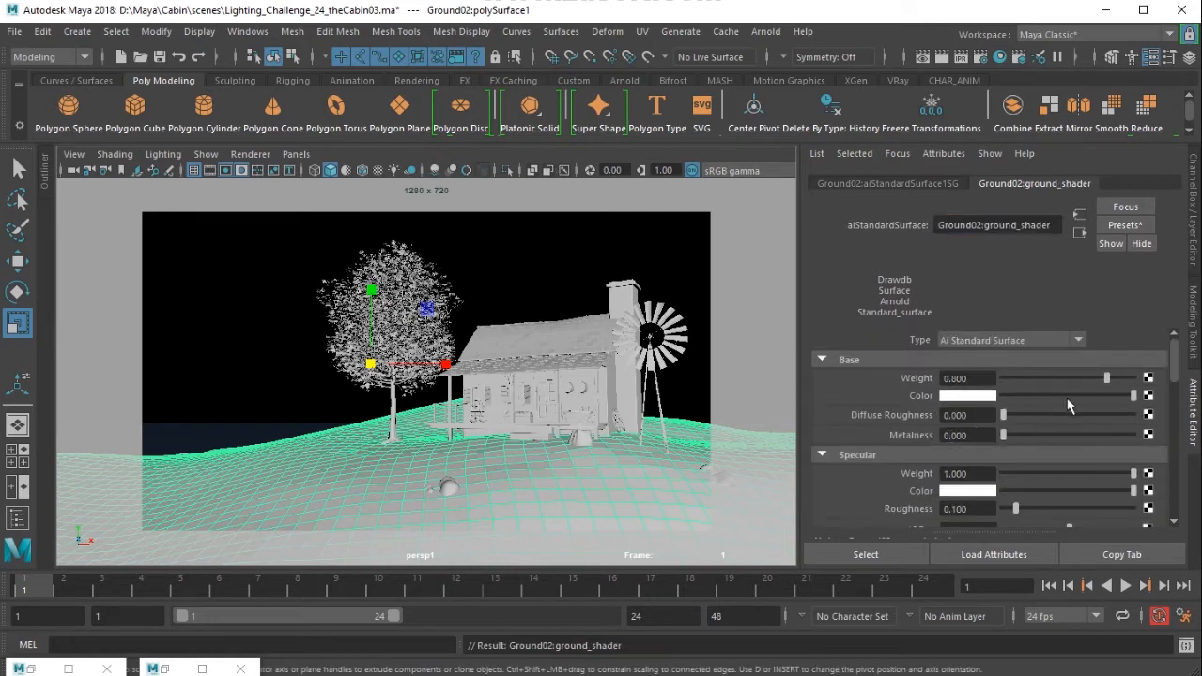
left_click(1147, 395)
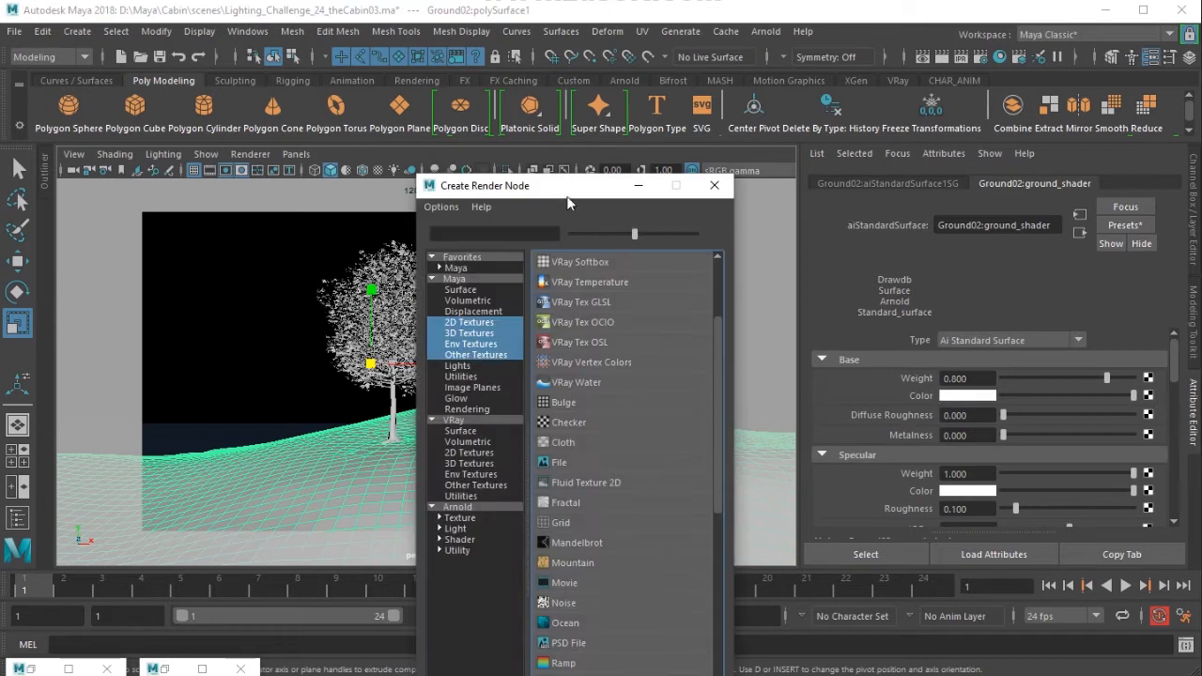
left_click_drag(567, 202, 602, 99)
left_click(518, 219)
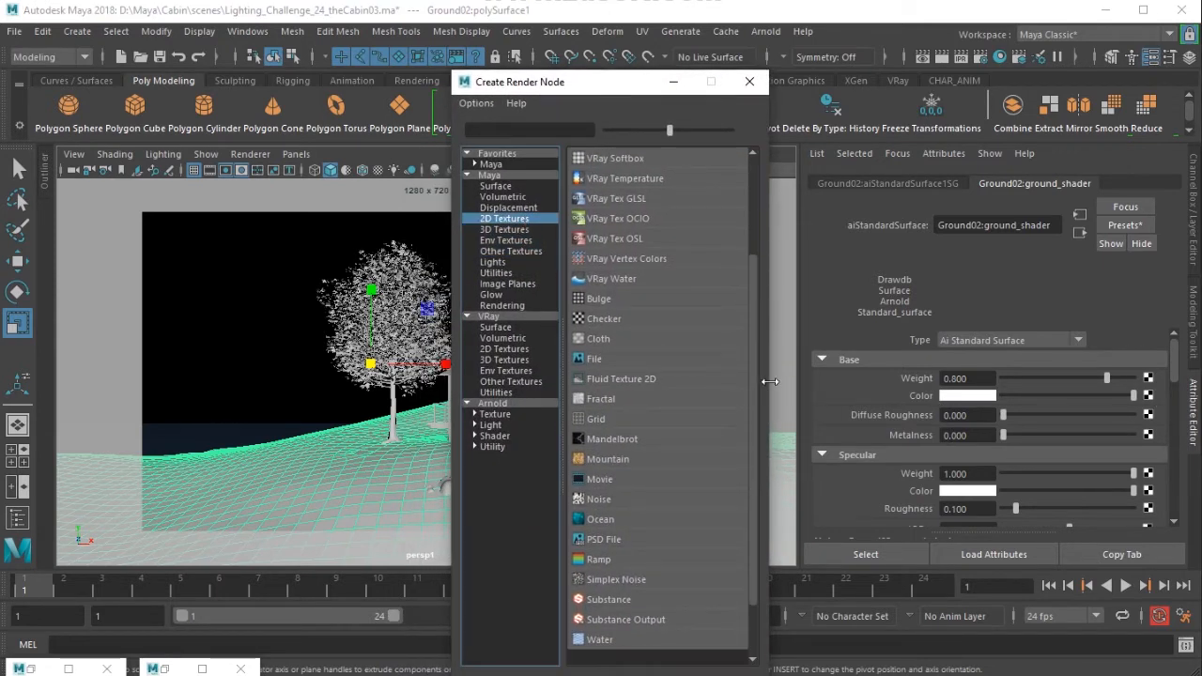
left_click(635, 395)
Step: Soften the edges of the ground mesh
left_click(600, 470)
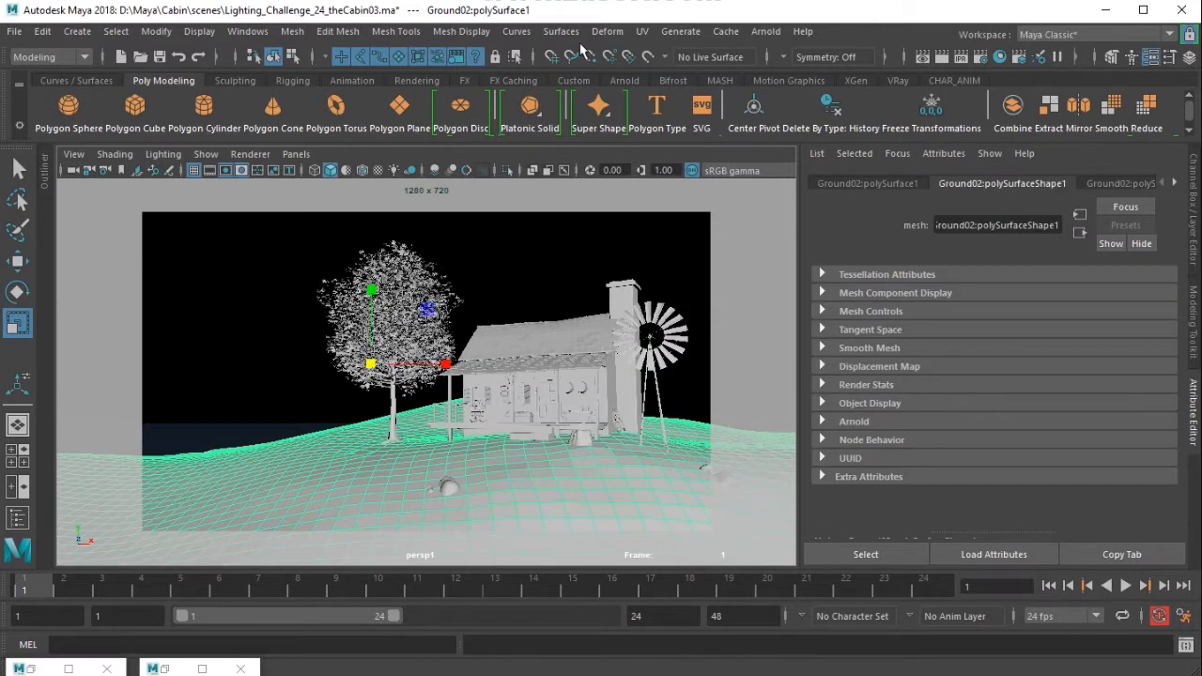
left_click(474, 32)
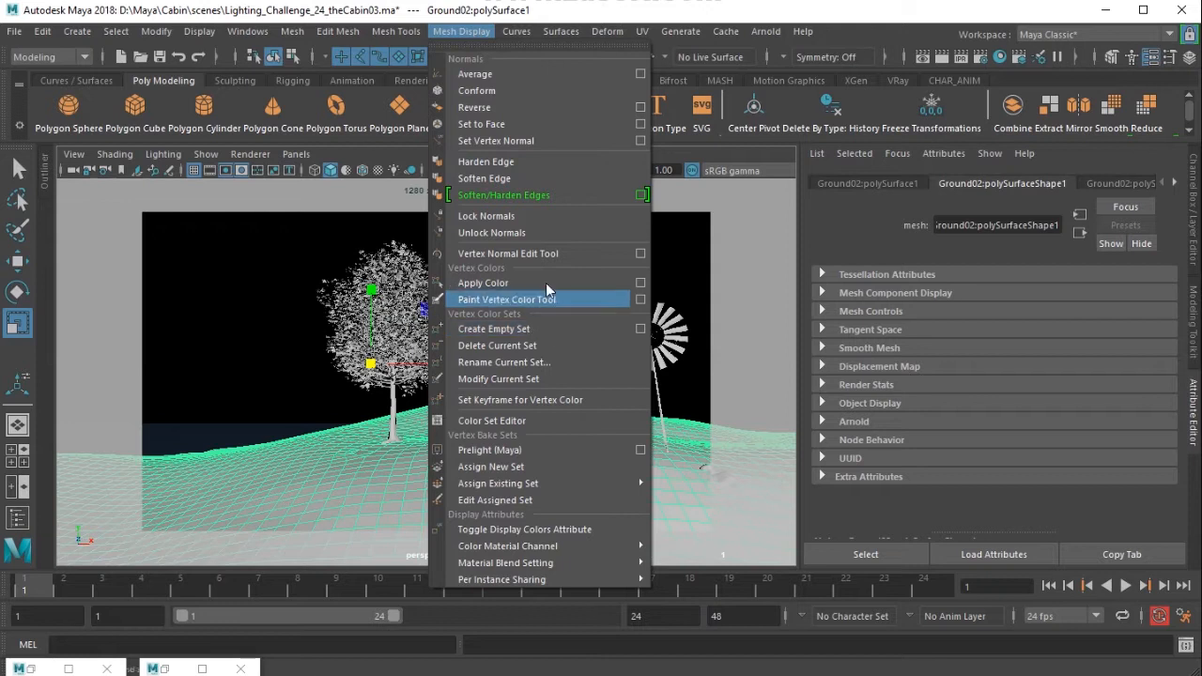
left_click(552, 179)
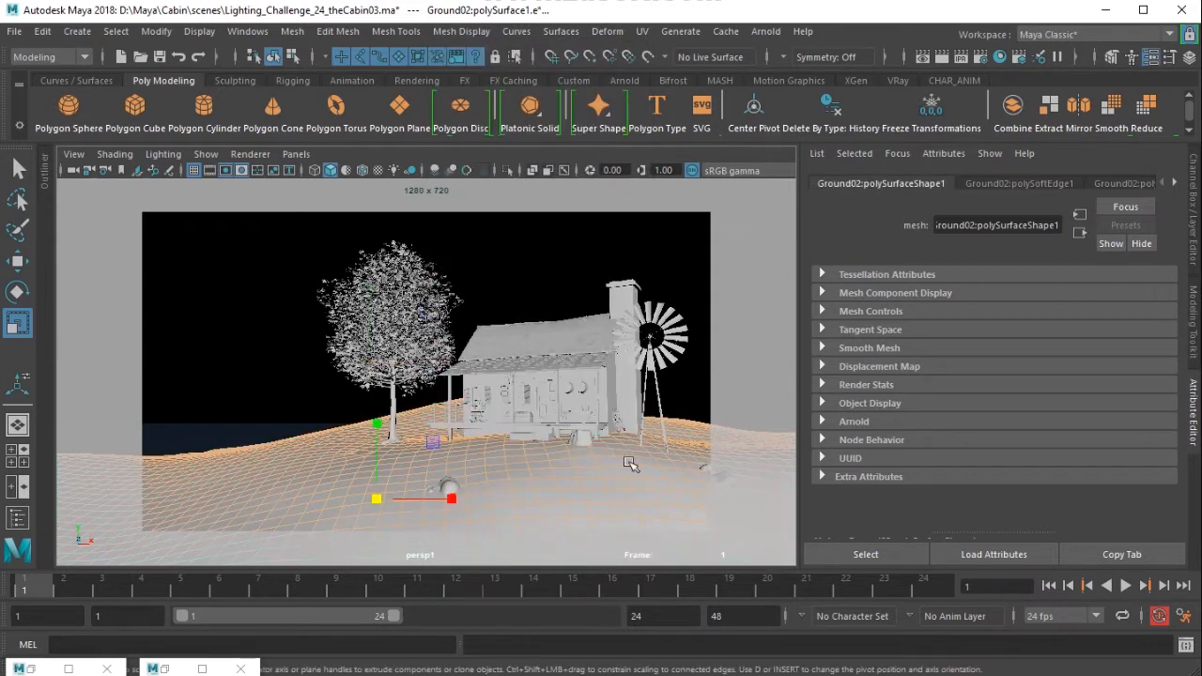
Step: Reselect the ground mesh, check the last render in the Arnold RenderView and move its window clear of the viewport
left_click(527, 484)
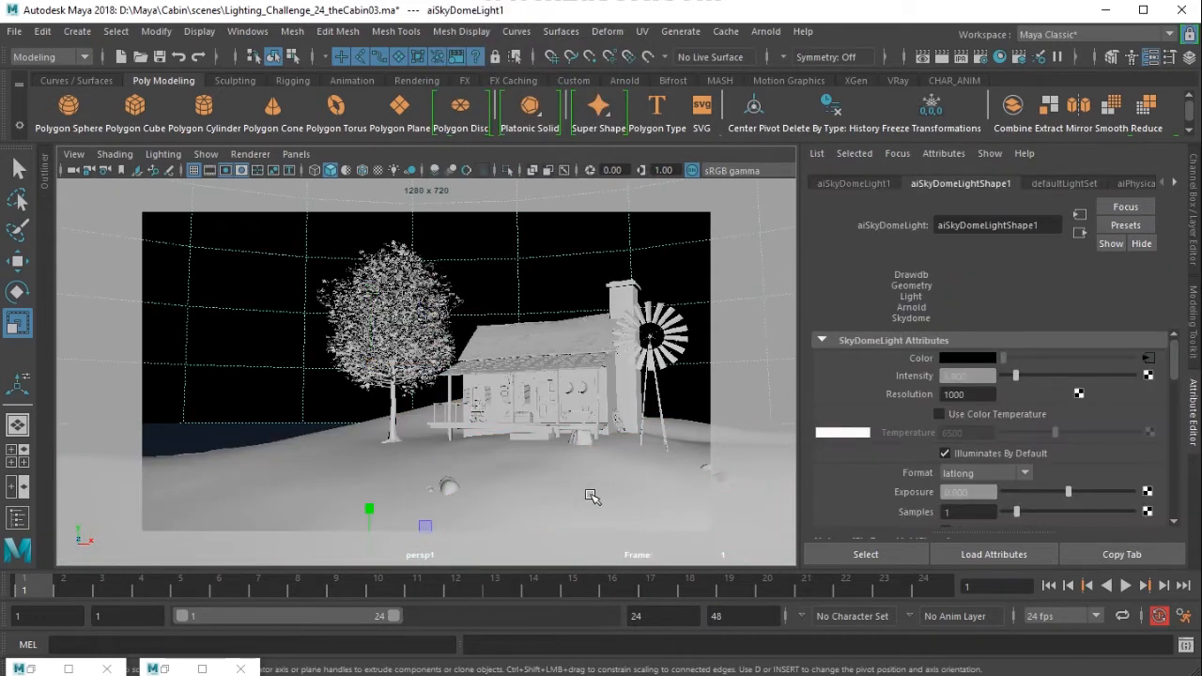
left_click(592, 496)
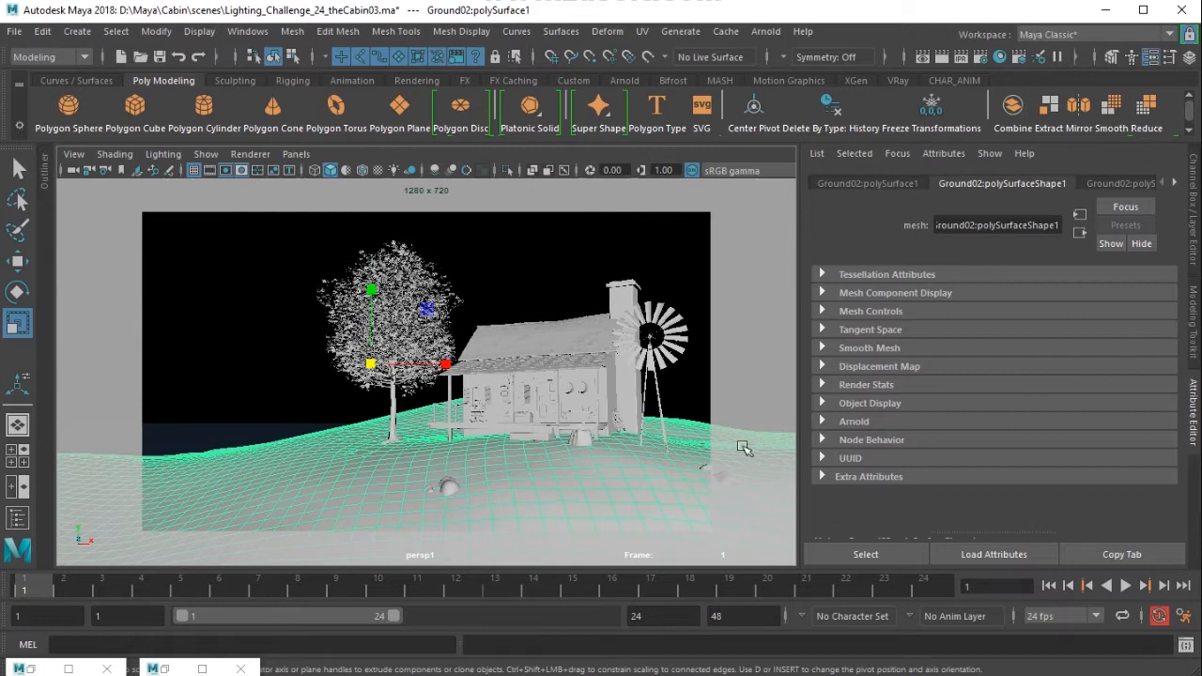
left_click(165, 669)
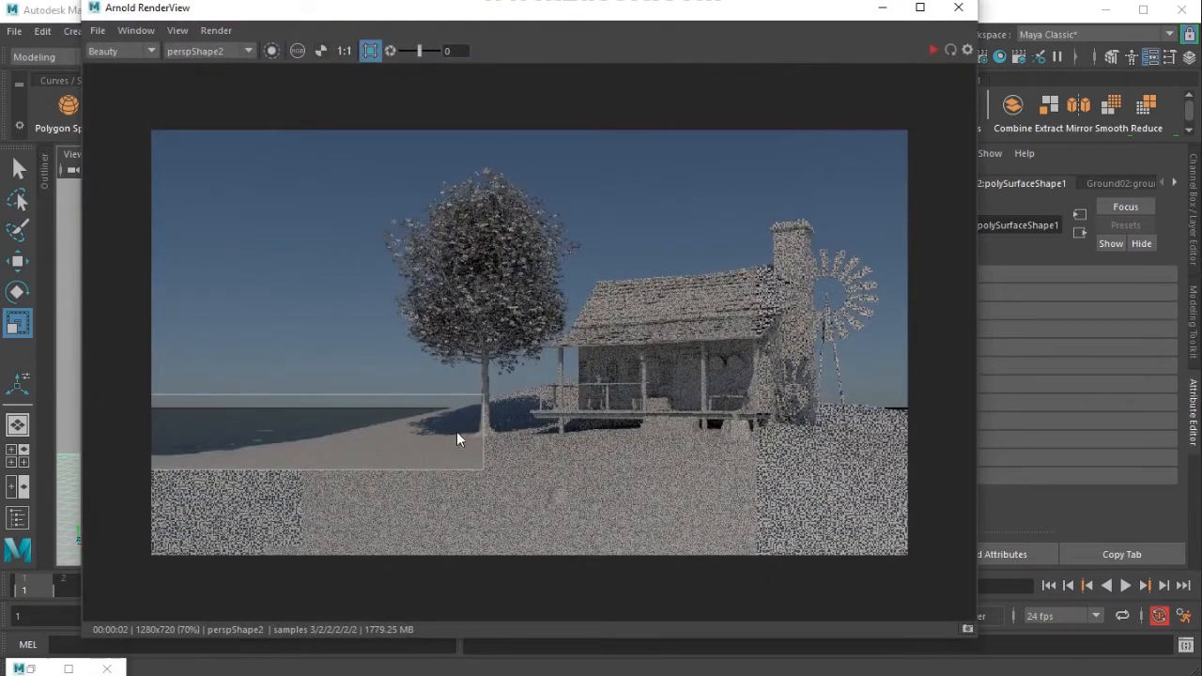
left_click_drag(699, 18, 765, 546)
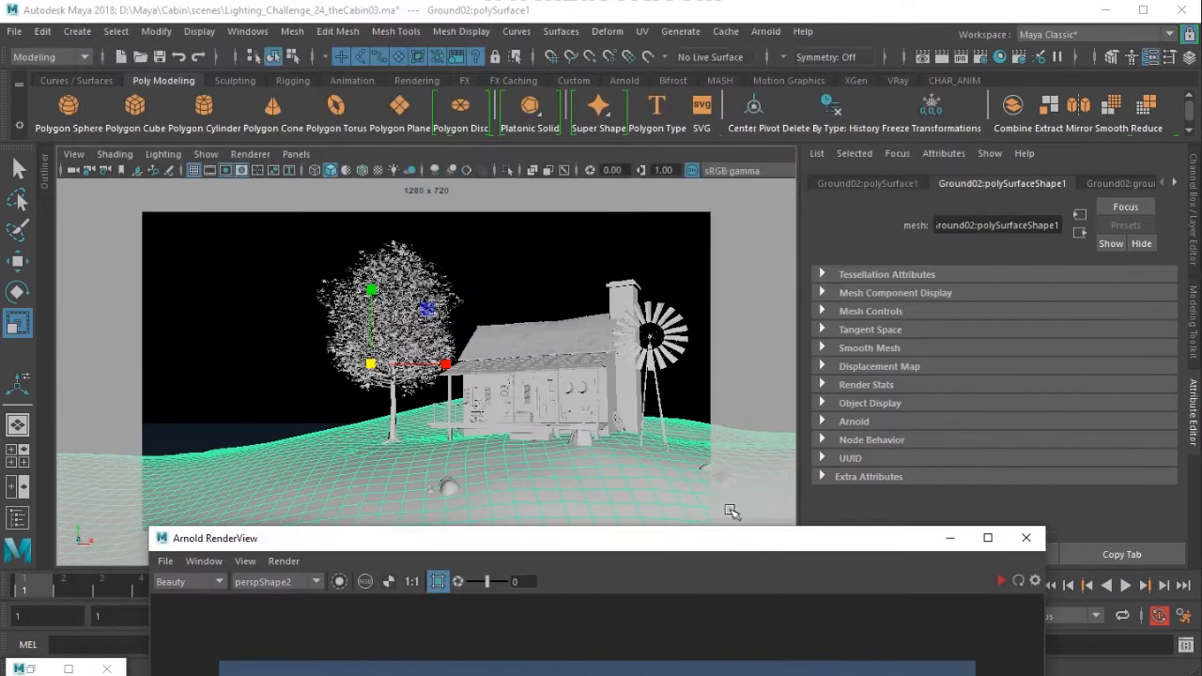
Step: Hide the HOUSE, TREE and WINDMILL groups of GRP_Environment
left_click(560, 370)
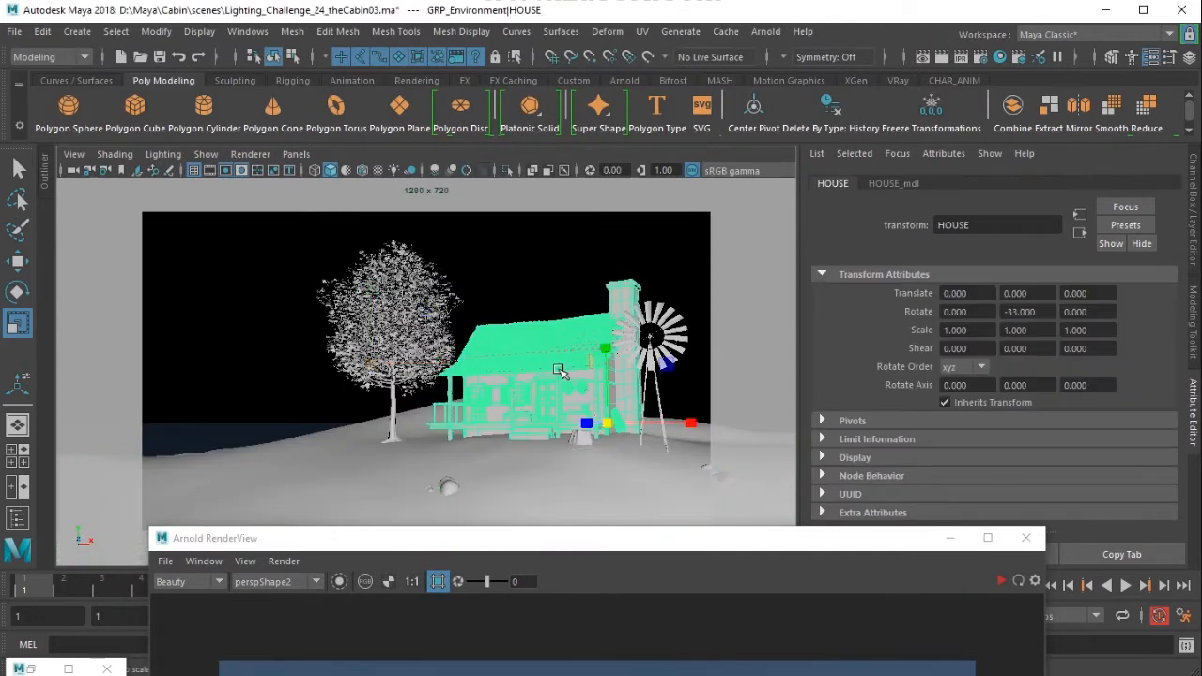
key("Up")
left_click(577, 361)
key("Up")
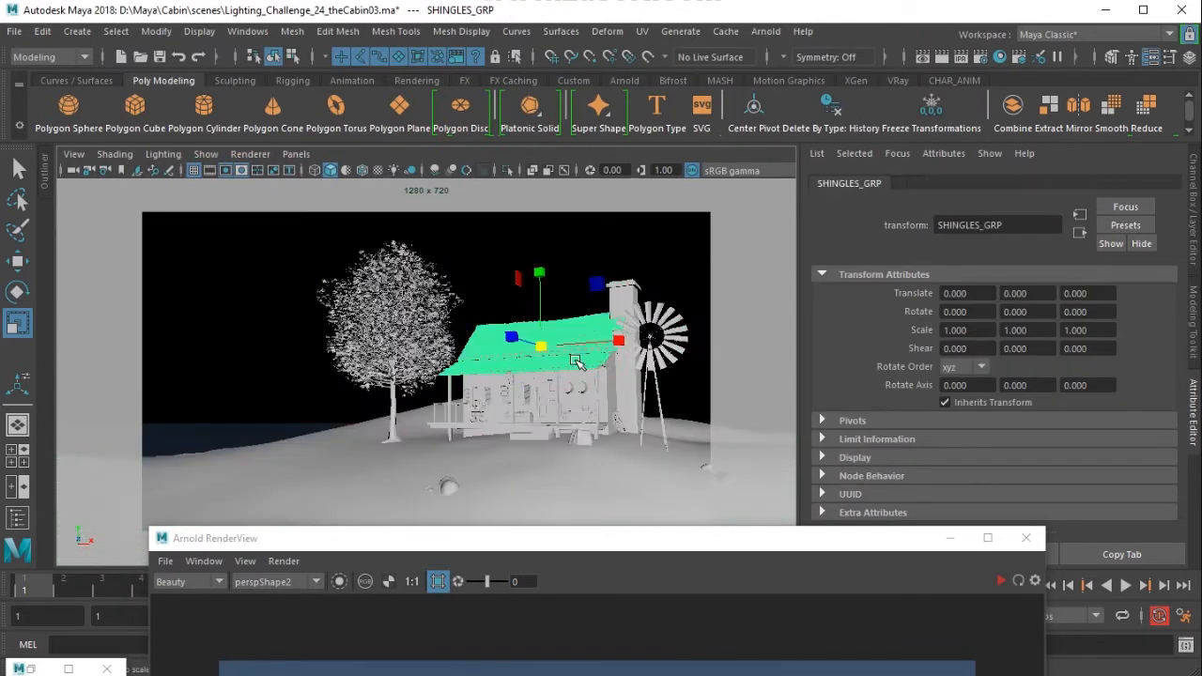
key("Up")
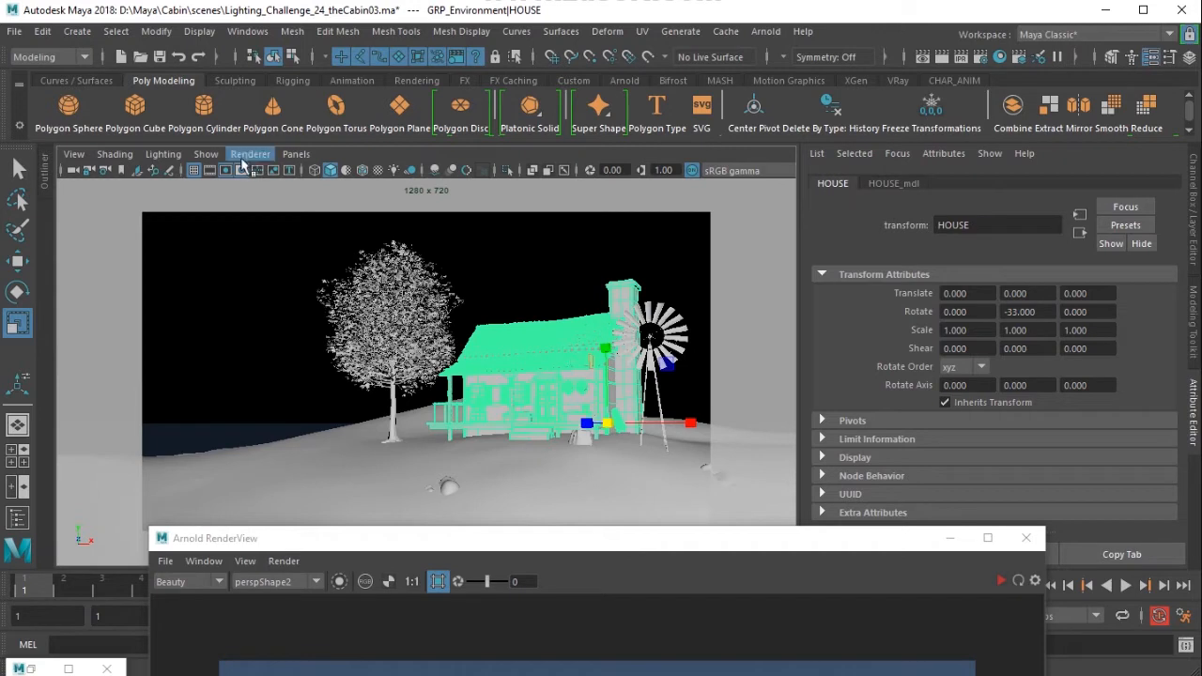
left_click(247, 31)
left_click(312, 223)
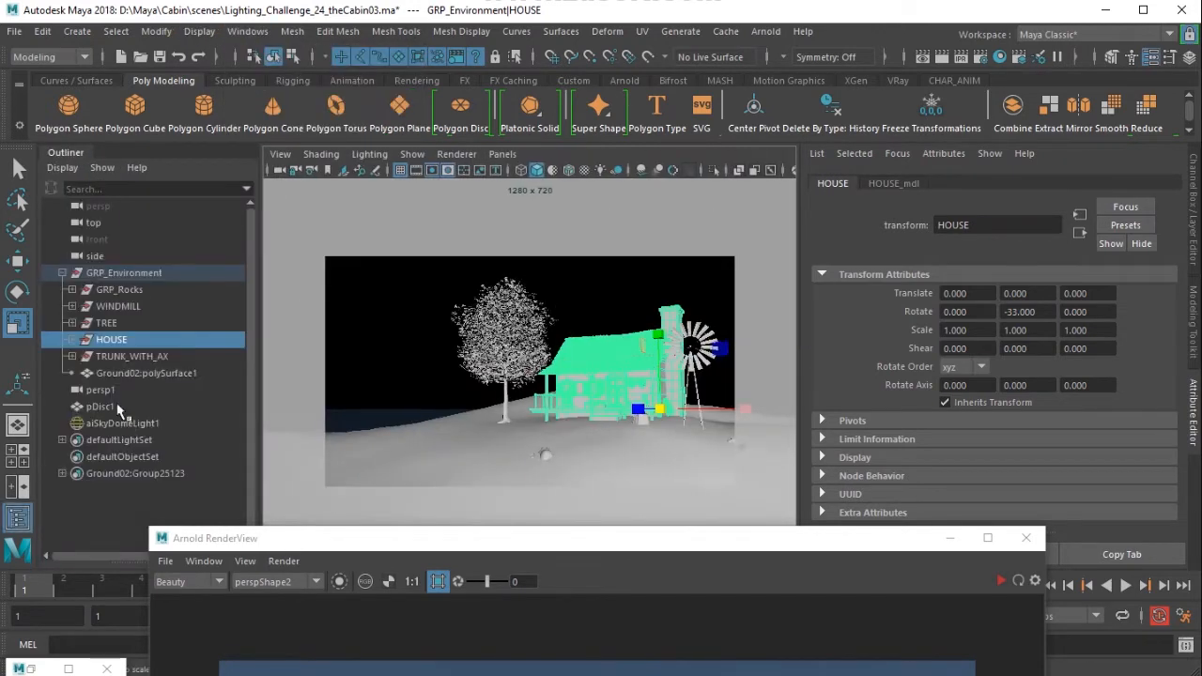
left_click(111, 322, "ctrl")
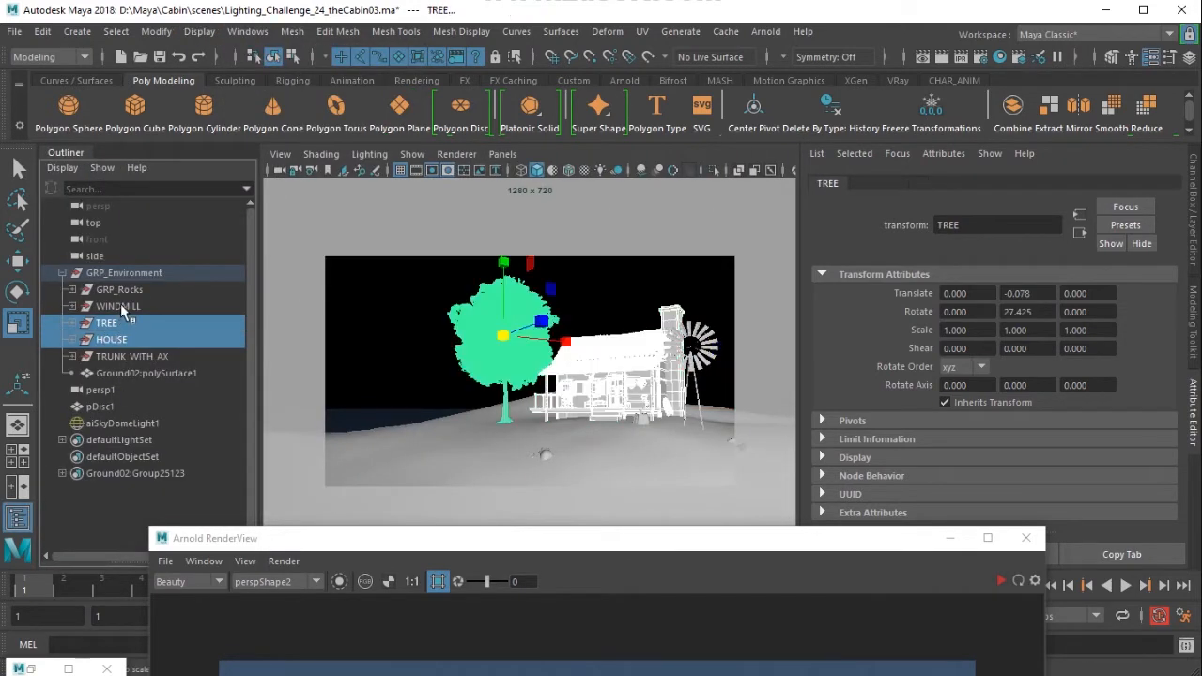
left_click(117, 307, "ctrl")
key("ctrl+h")
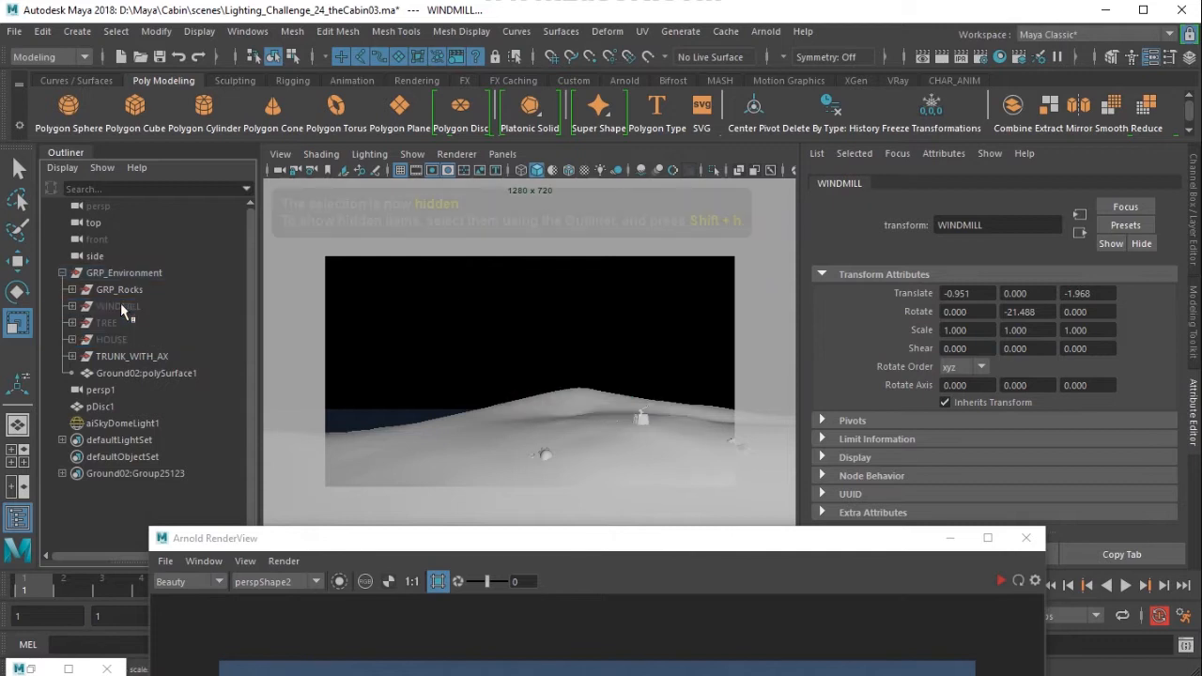
Step: Turn off the crop region in the Arnold RenderView and start rendering the full frame
left_click_drag(554, 547, 531, 26)
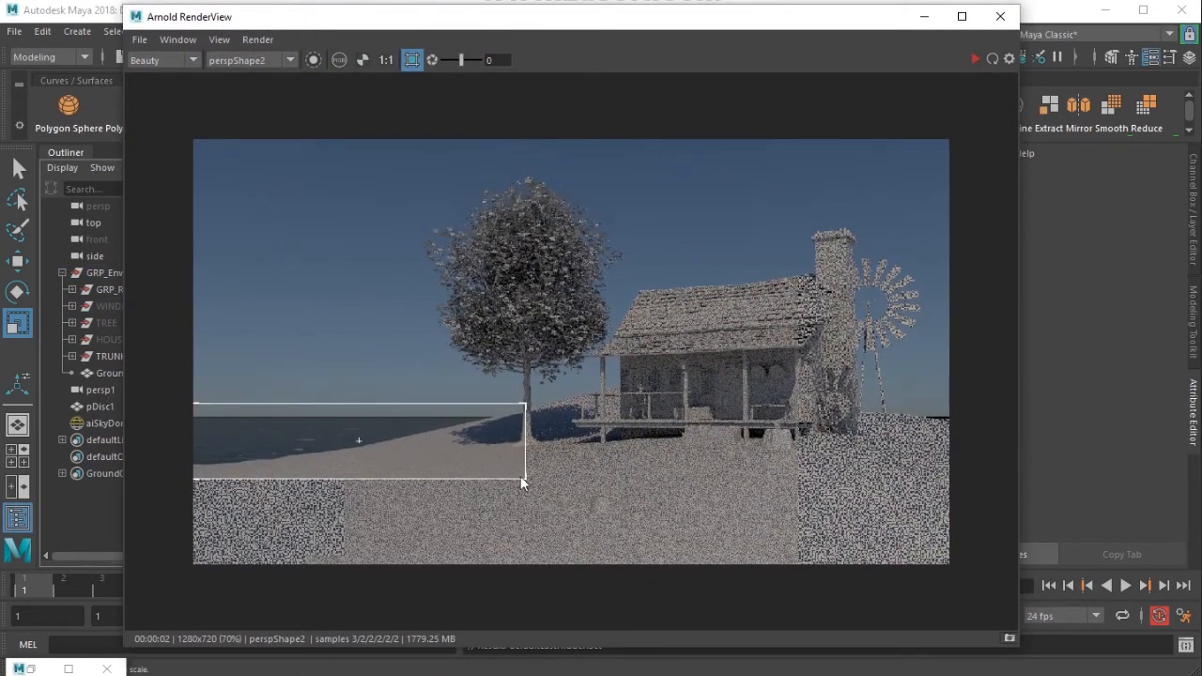
left_click(424, 60)
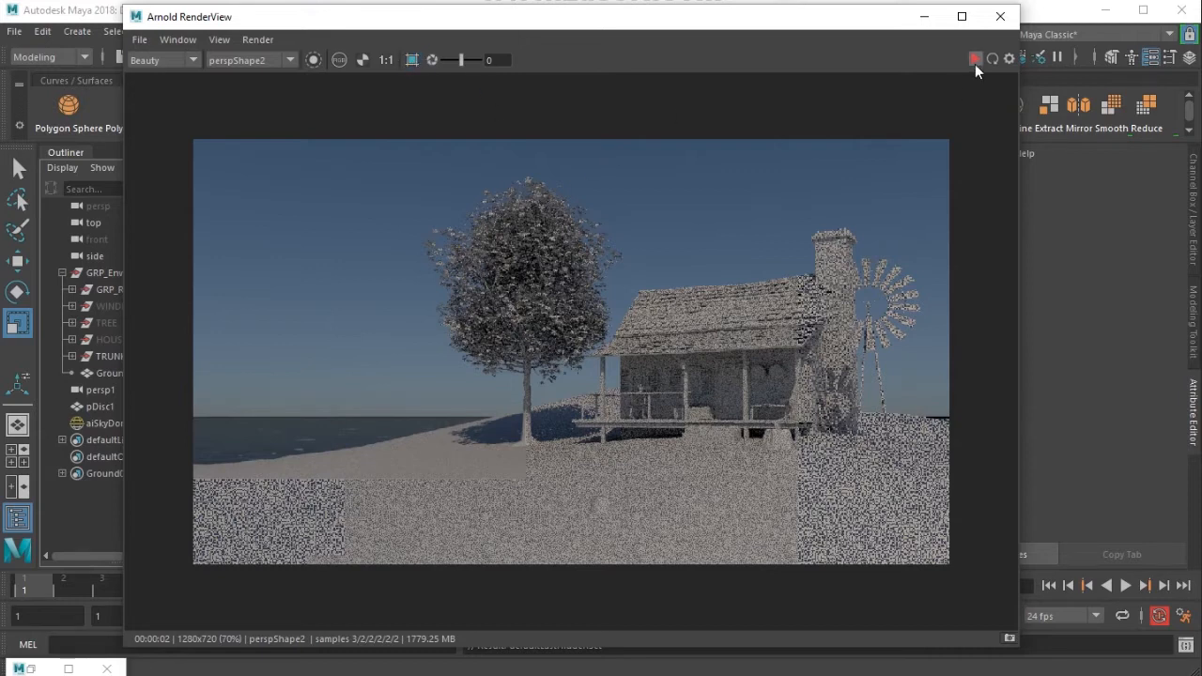
left_click(974, 60)
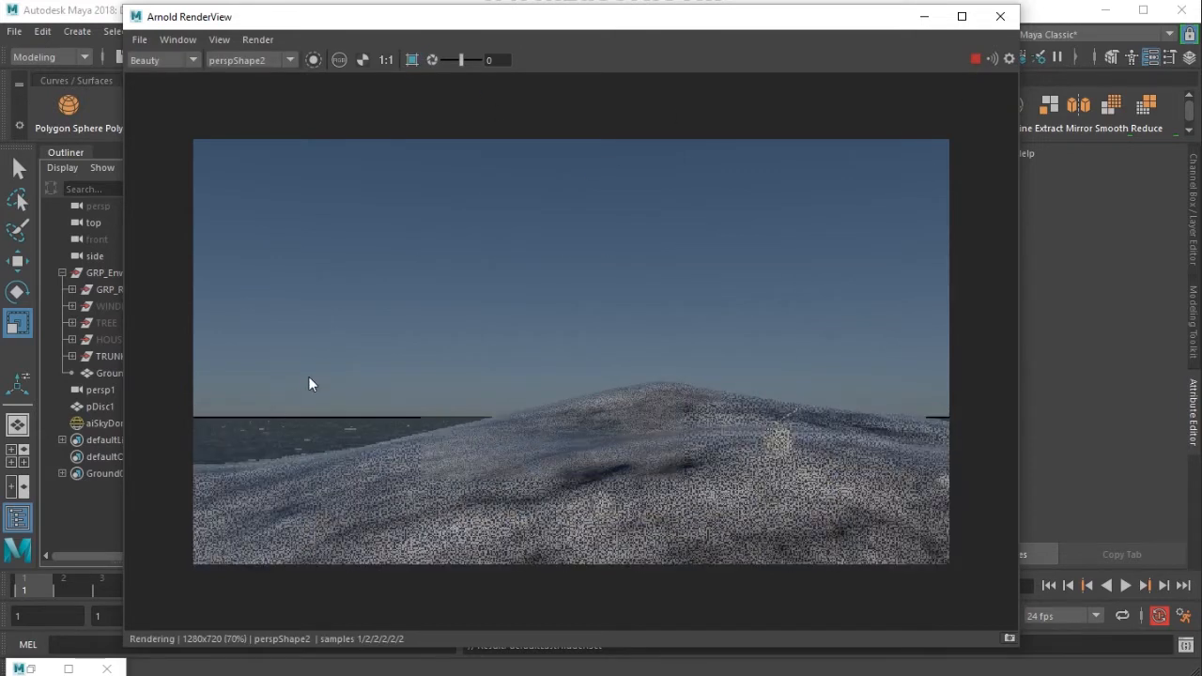
Step: Limit the render to a crop region across the full frame width, from the hilltop down to the lower edge
left_click(411, 60)
left_click_drag(178, 395, 1016, 646)
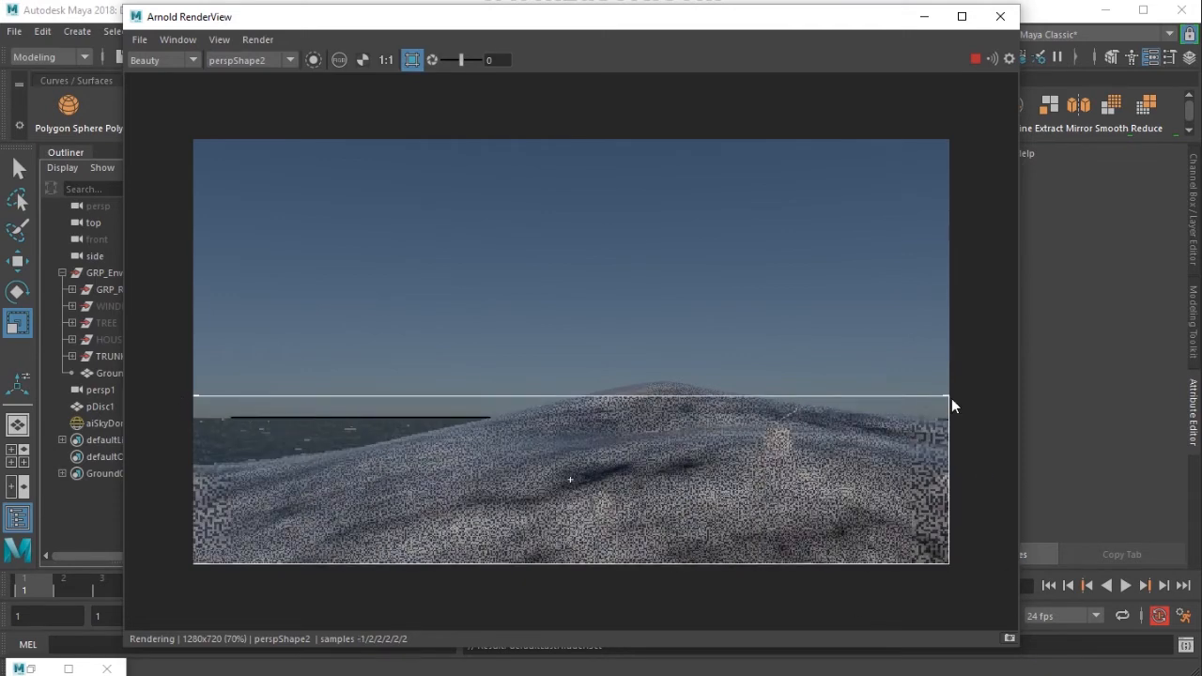
left_click_drag(953, 395, 964, 382)
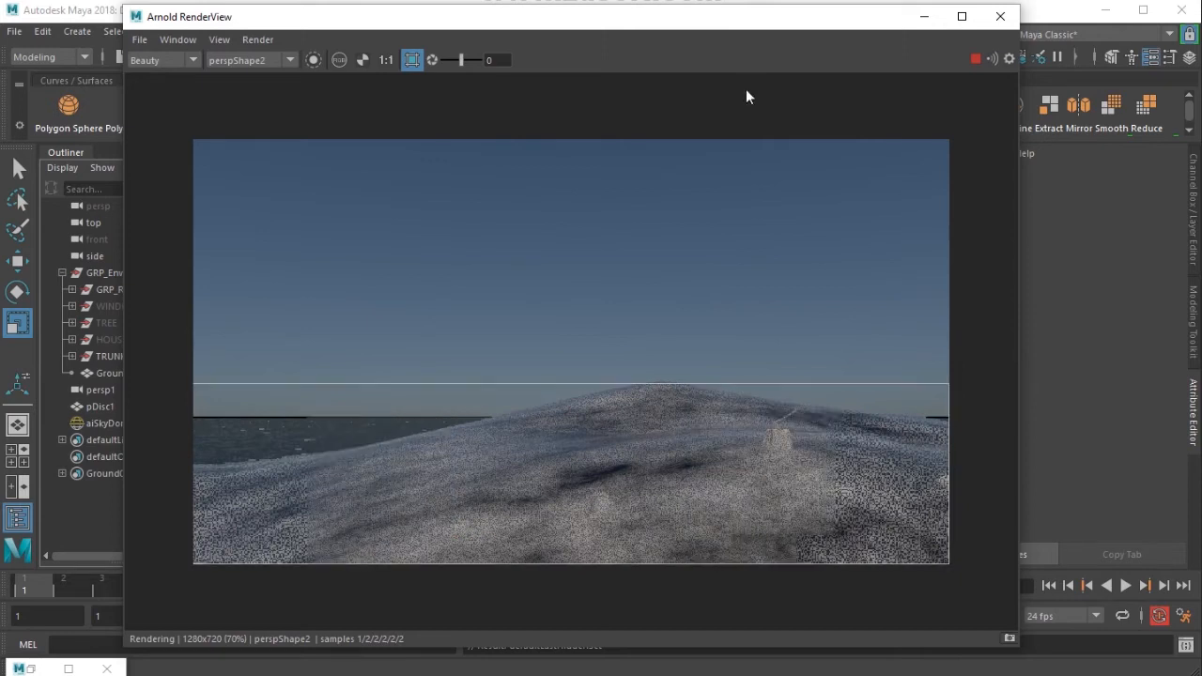
Step: Select the ground mesh and open the fractal texture mapped to the base color of ground_shader
left_click_drag(789, 29, 369, 463)
left_click(672, 459)
left_click_drag(458, 454, 688, 24)
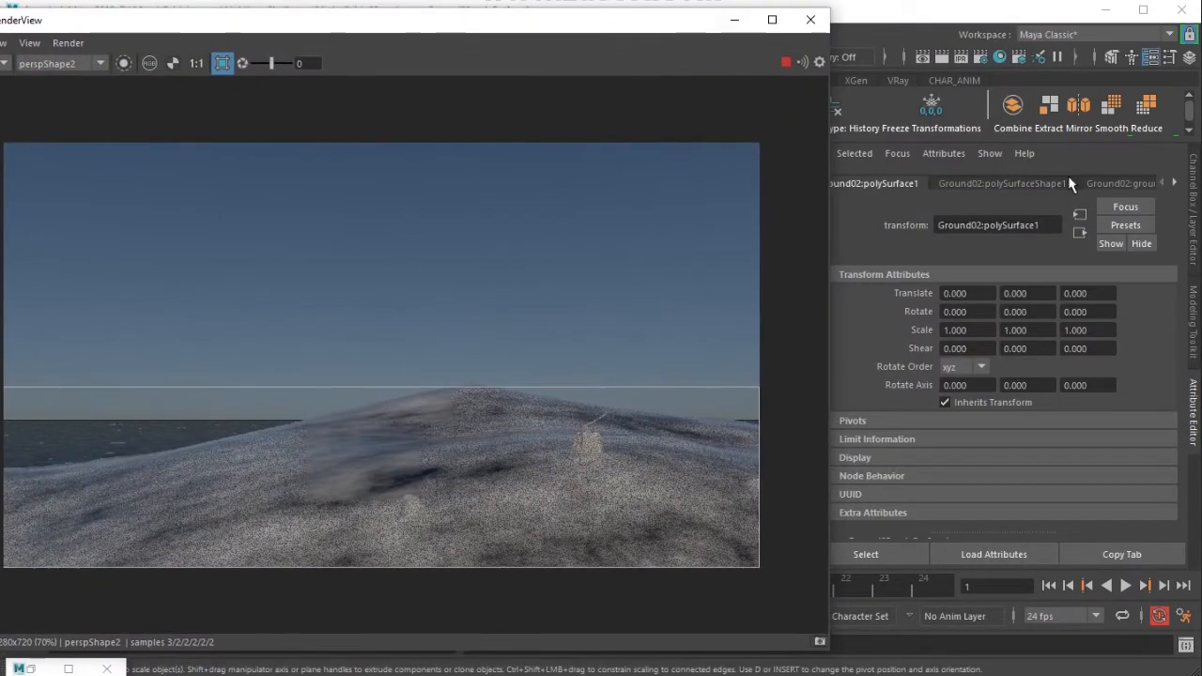
left_click(1004, 183)
left_click(1112, 183)
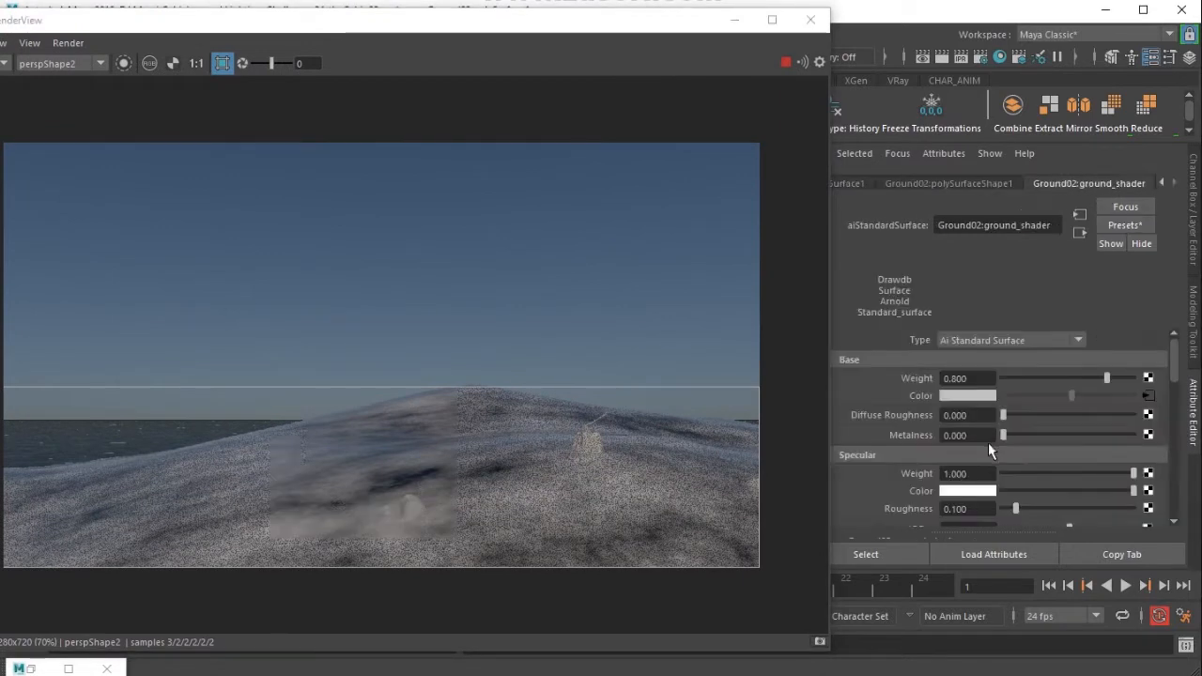
left_click(1147, 395)
scroll(1023, 467, "down", 3)
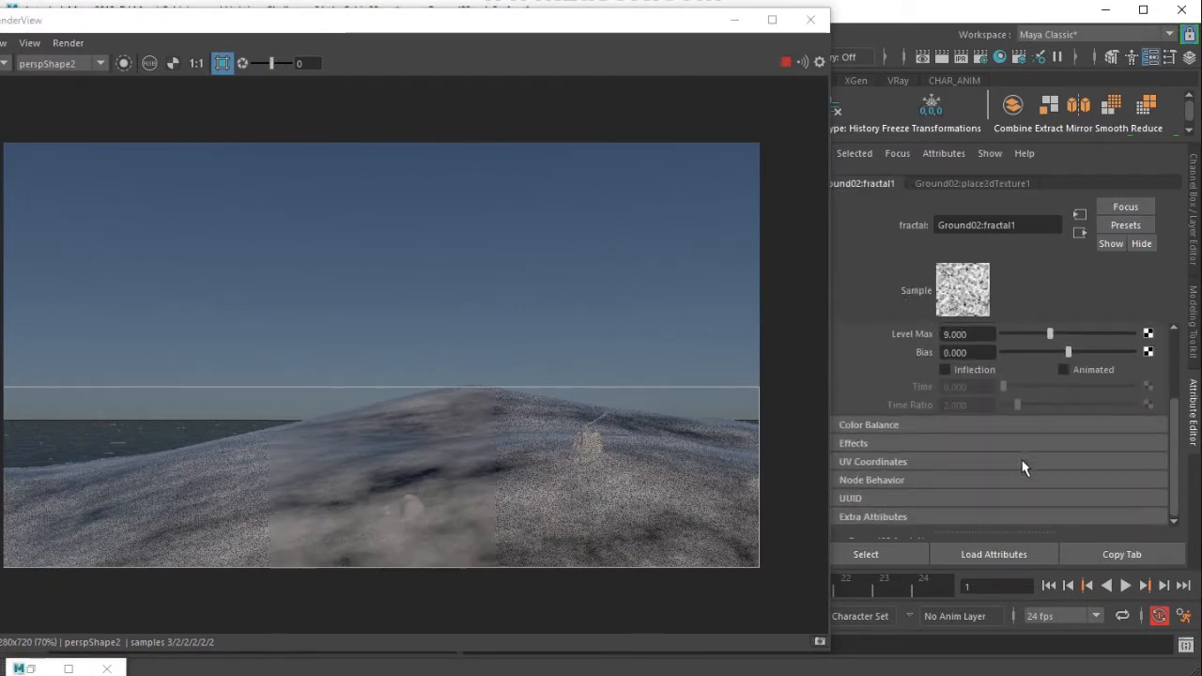
Step: Stop the render and insert a Color Remap from the fractal texture's Effects settings
left_click_drag(630, 27, 576, 18)
left_click(868, 445)
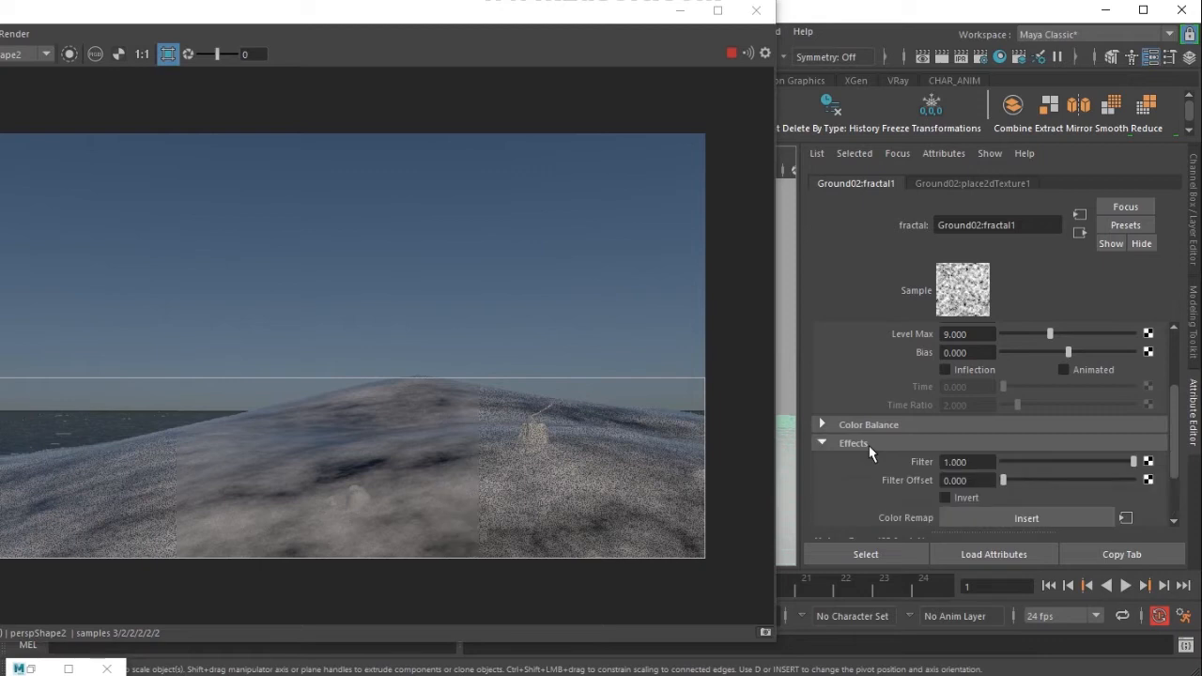
scroll(868, 445, "down", 1)
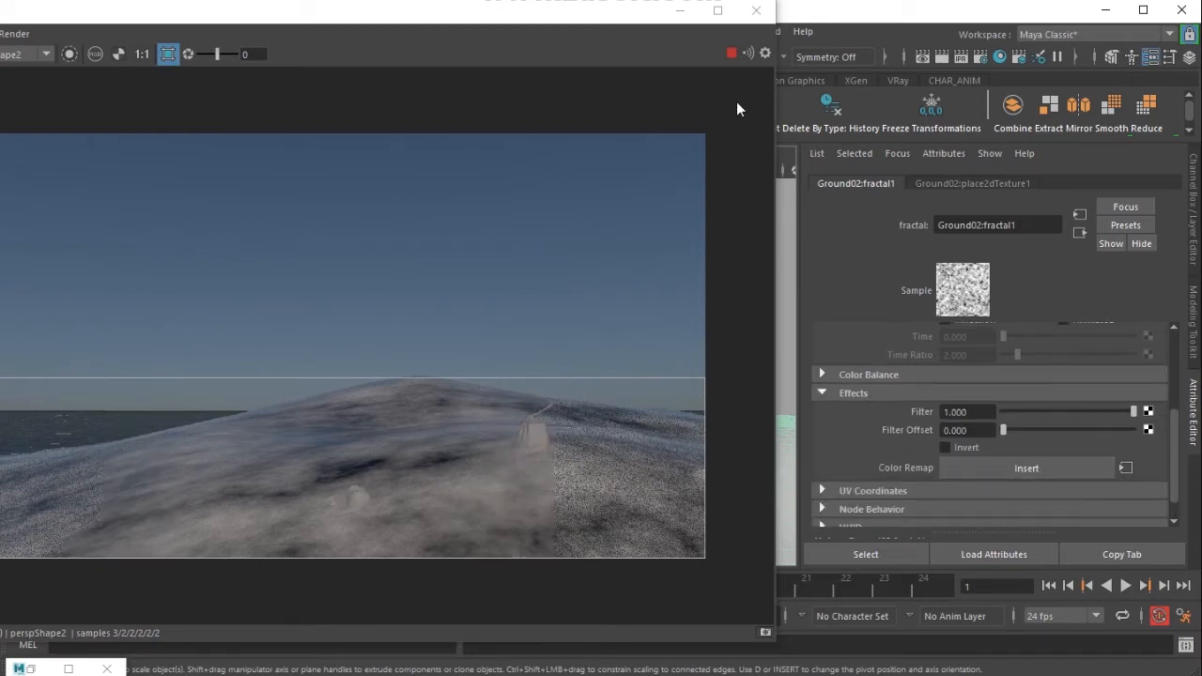
left_click(732, 54)
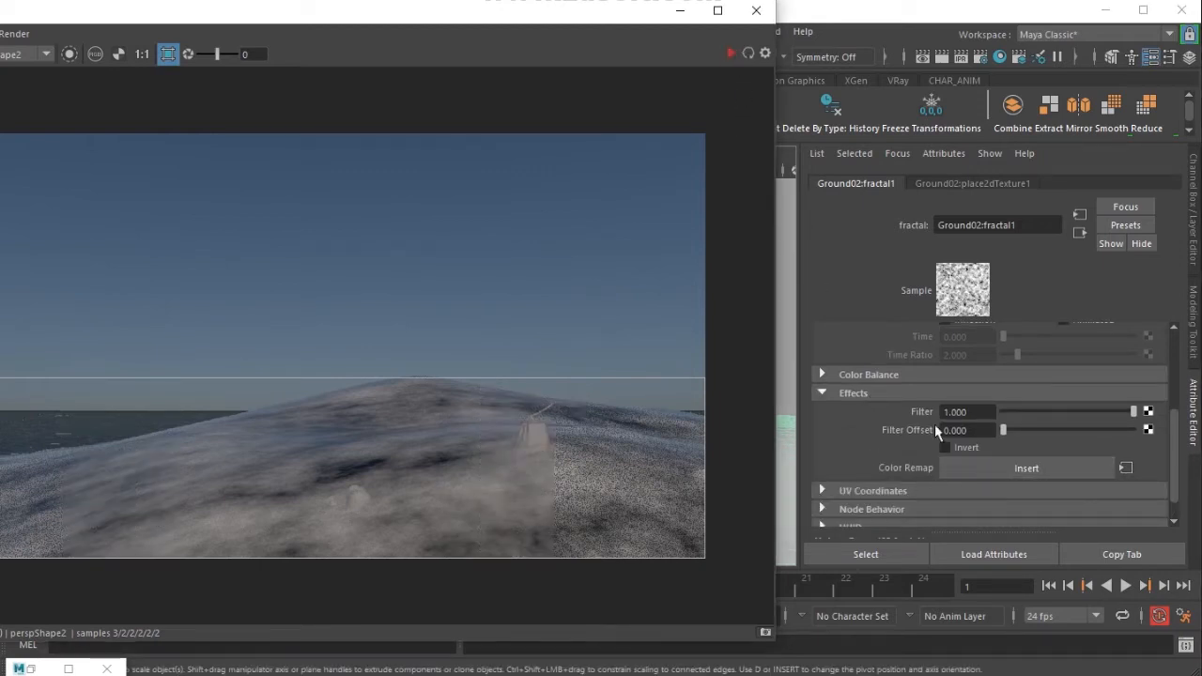
left_click(994, 474)
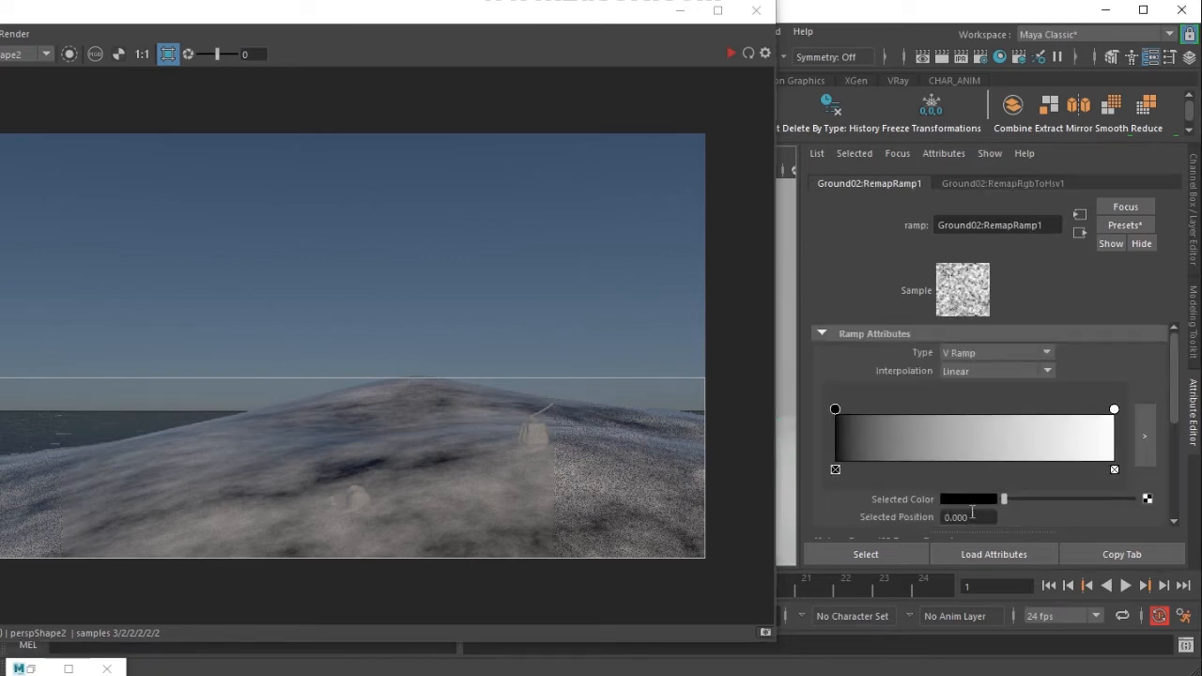
Step: Set the remap ramp's start color to red and its end color to green
left_click(979, 498)
left_click(918, 460)
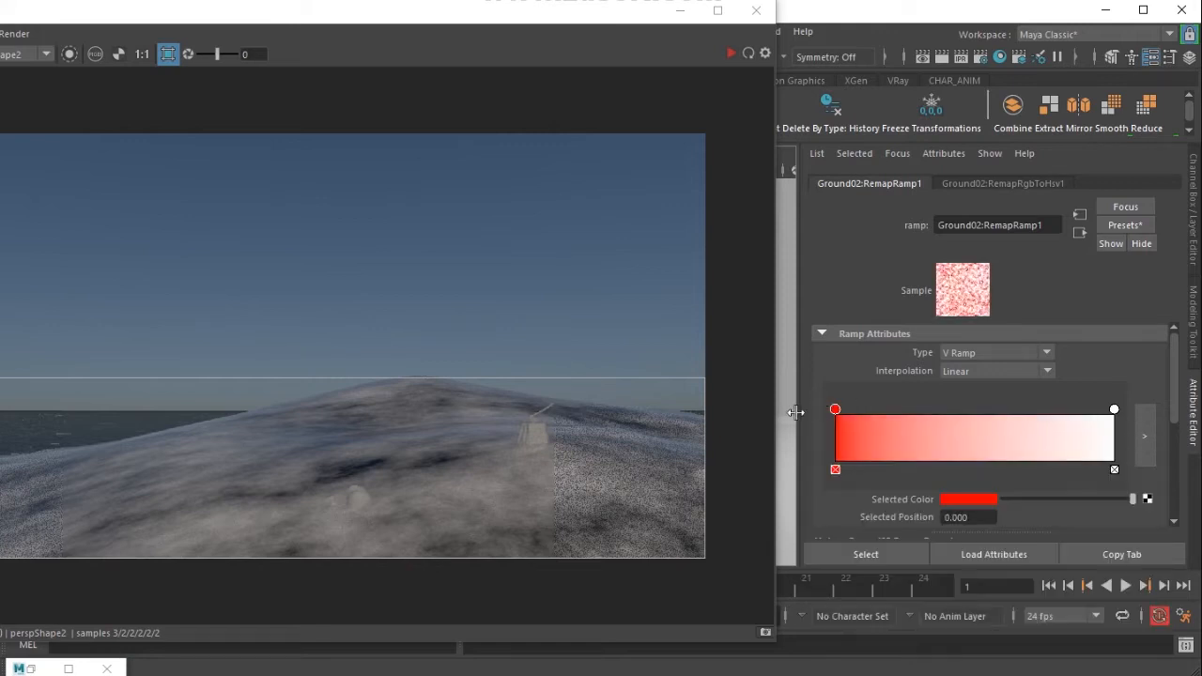
left_click(1113, 410)
left_click(981, 497)
left_click(962, 457)
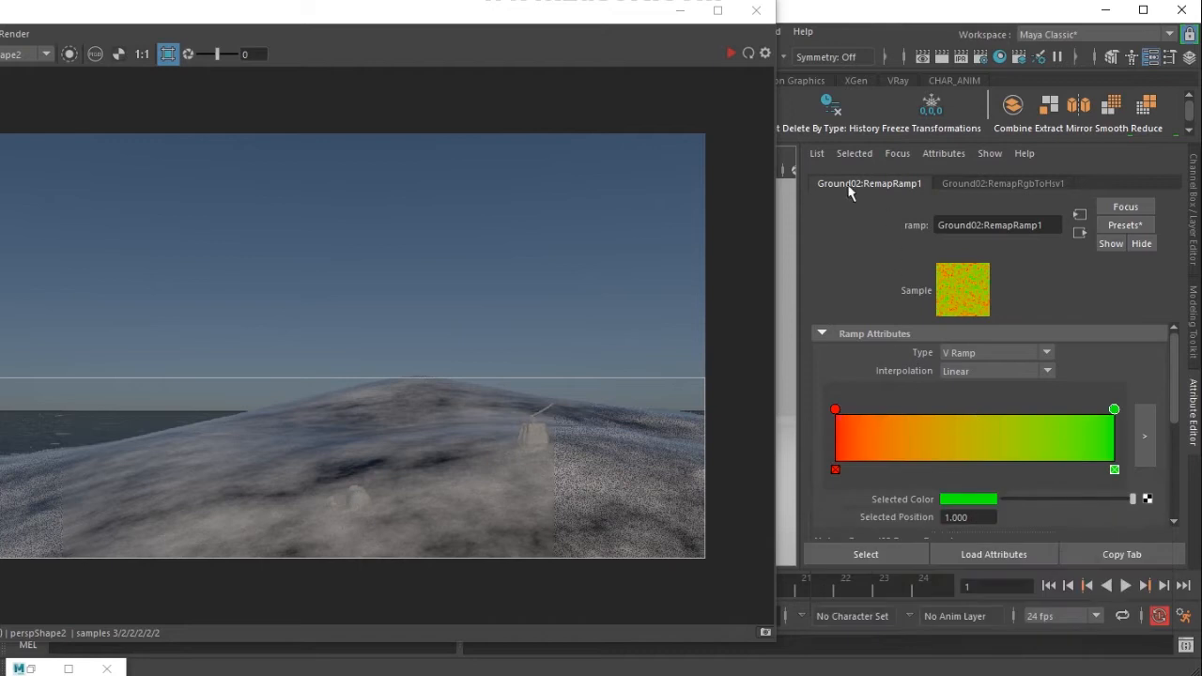
Step: Restart the render to preview the ramp colors on the ground and shrink the RenderView window beside the ramp attributes
left_click_drag(584, 17, 778, 1)
left_click(920, 32)
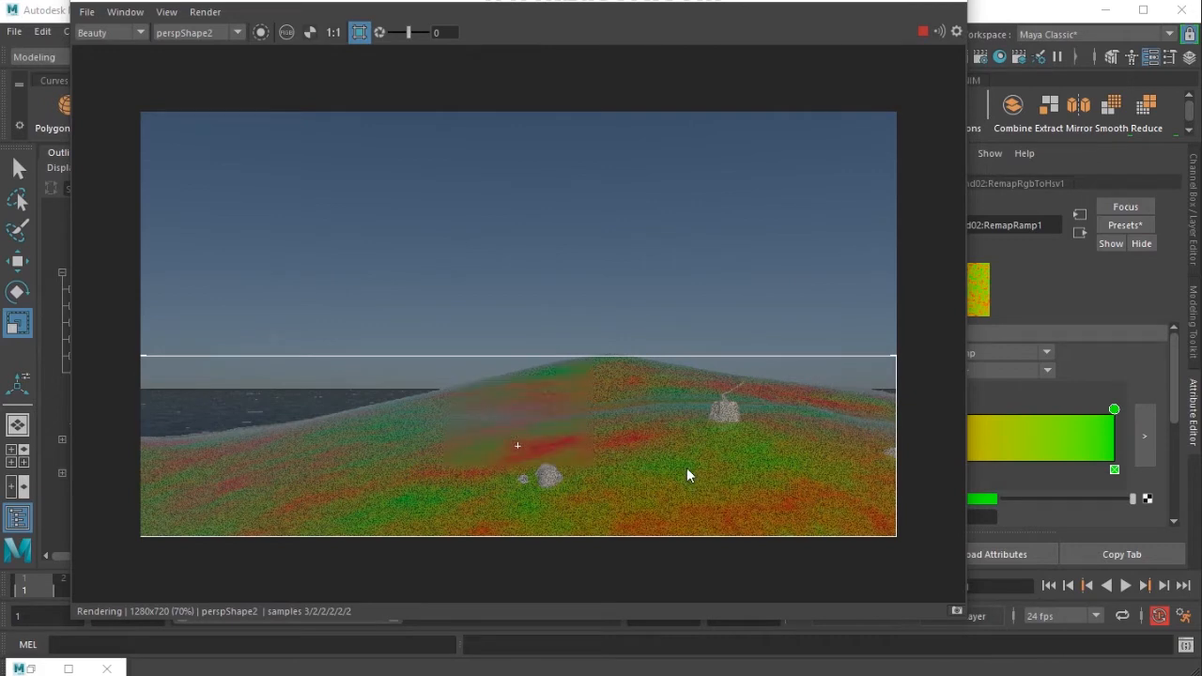
left_click_drag(762, 2, 619, 0)
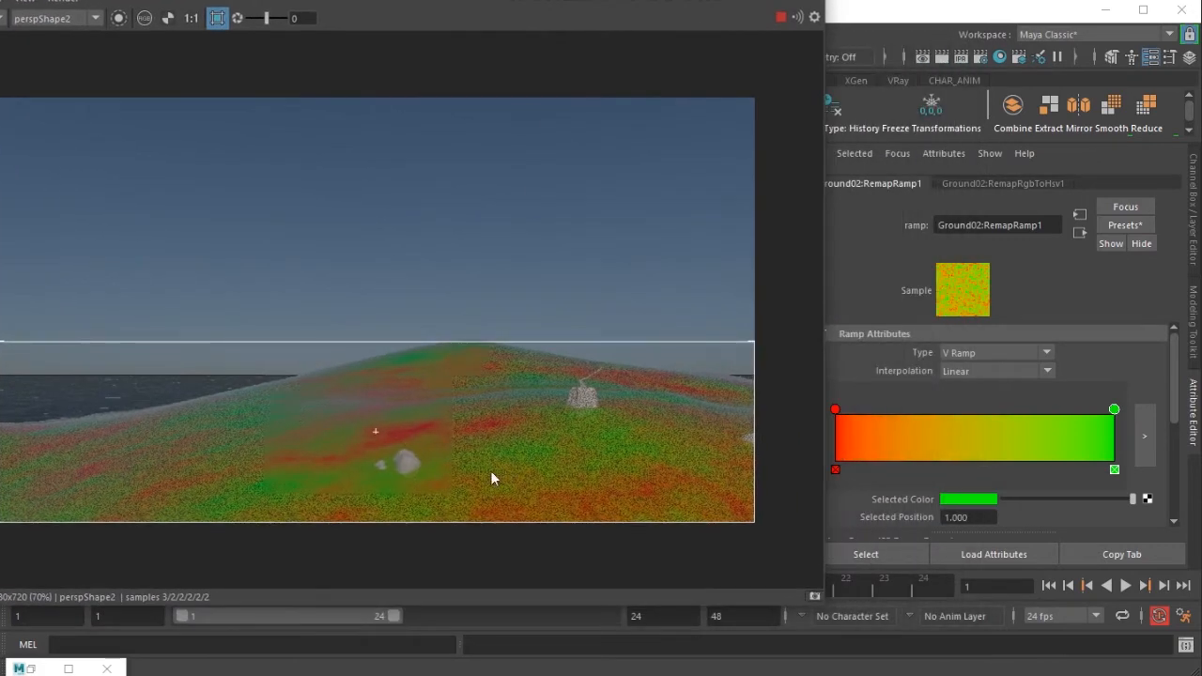
left_click_drag(435, 0, 504, 2)
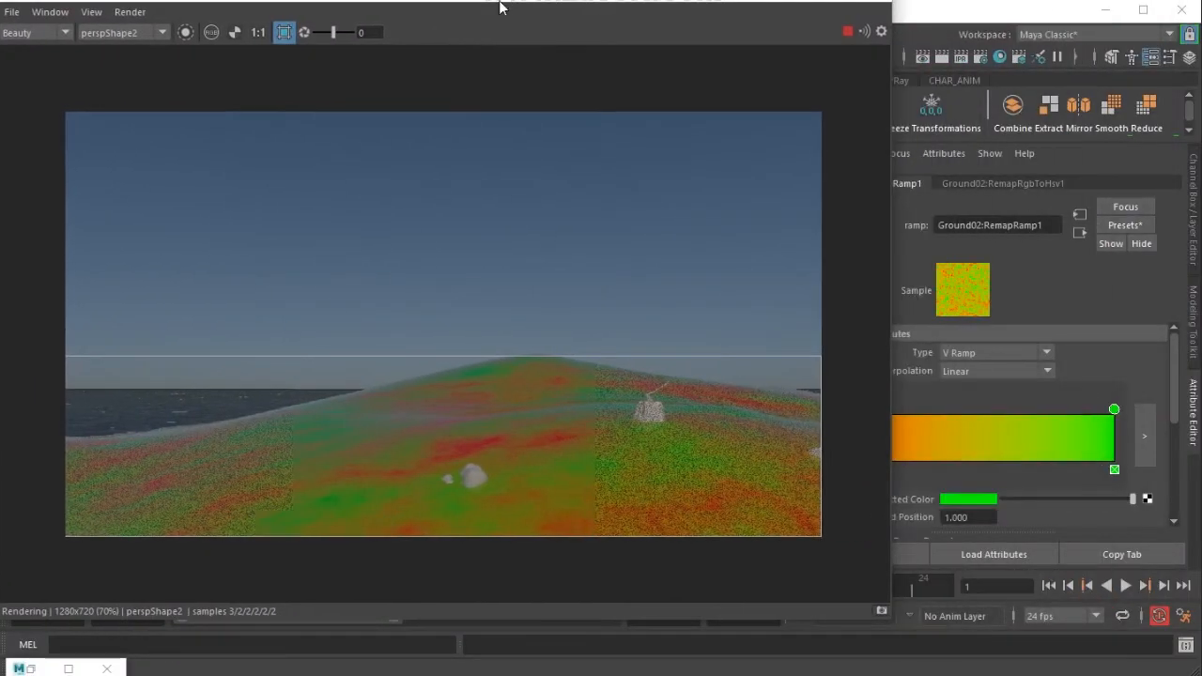
left_click_drag(894, 625, 768, 552)
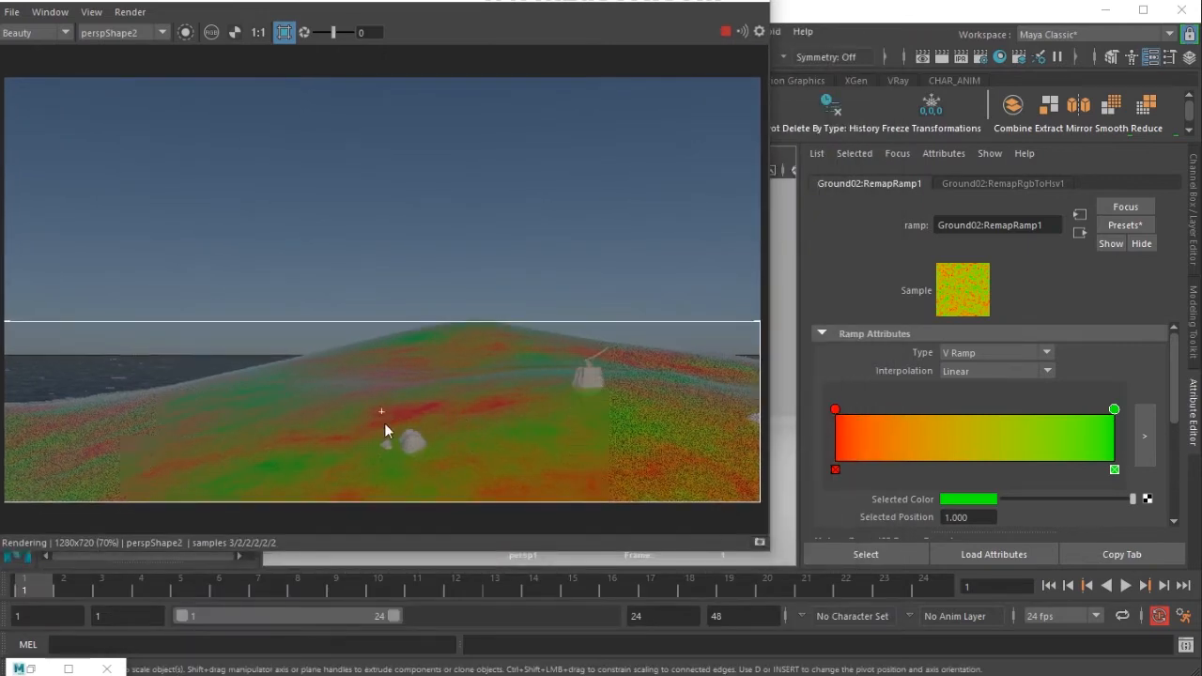
Step: Change the remap ramp's start color at position 0.000 to a muted reddish brown
left_click(834, 410)
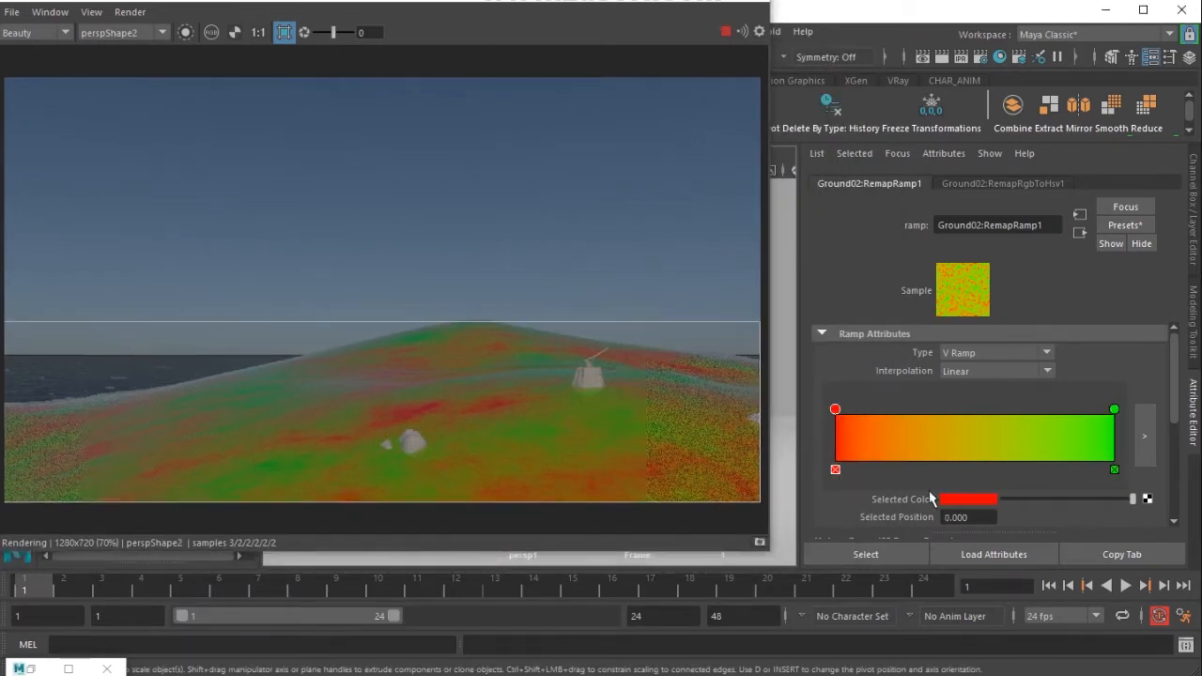
left_click(951, 501)
left_click(926, 577)
left_click(932, 555)
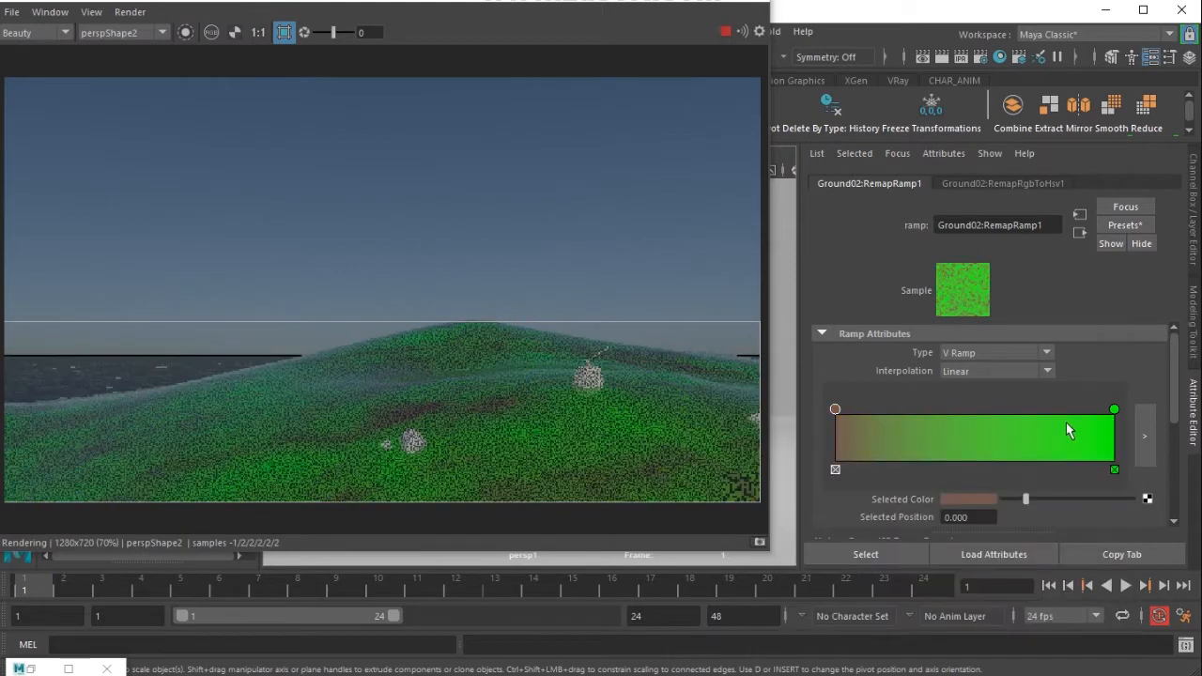
Step: Change the ramp's end color at position 1.000 to the brown from the color history and lighten it slightly
left_click(1115, 412)
left_click(987, 498)
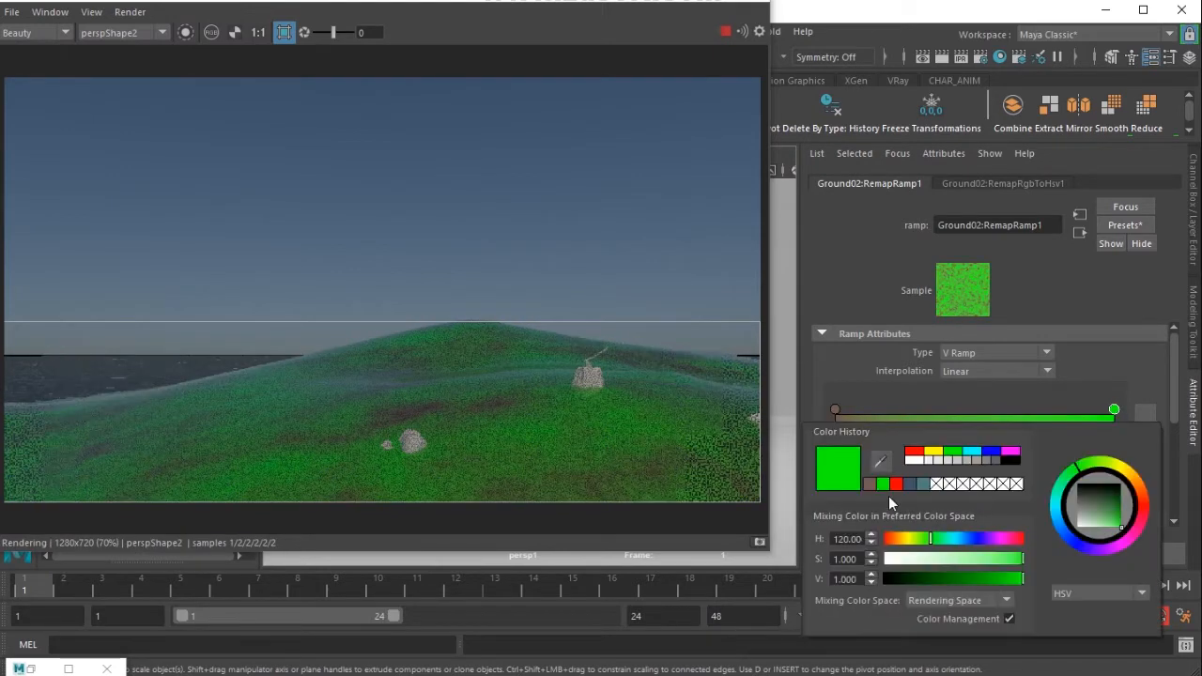
left_click(869, 485)
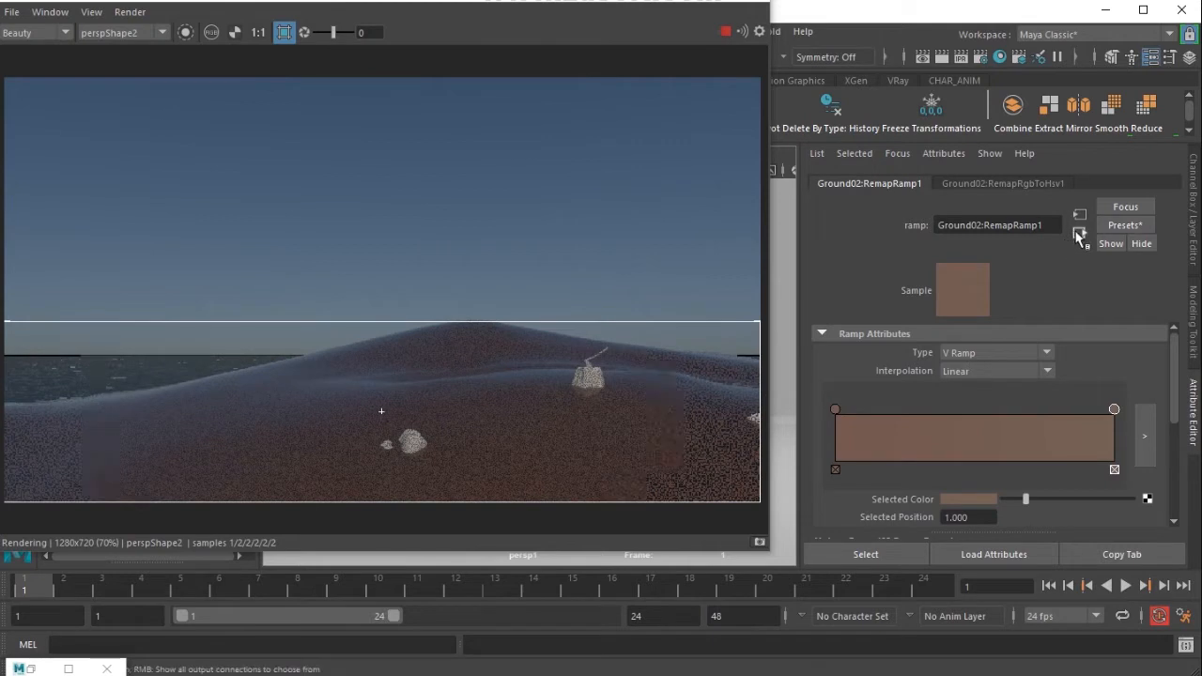
left_click_drag(1027, 499, 1040, 499)
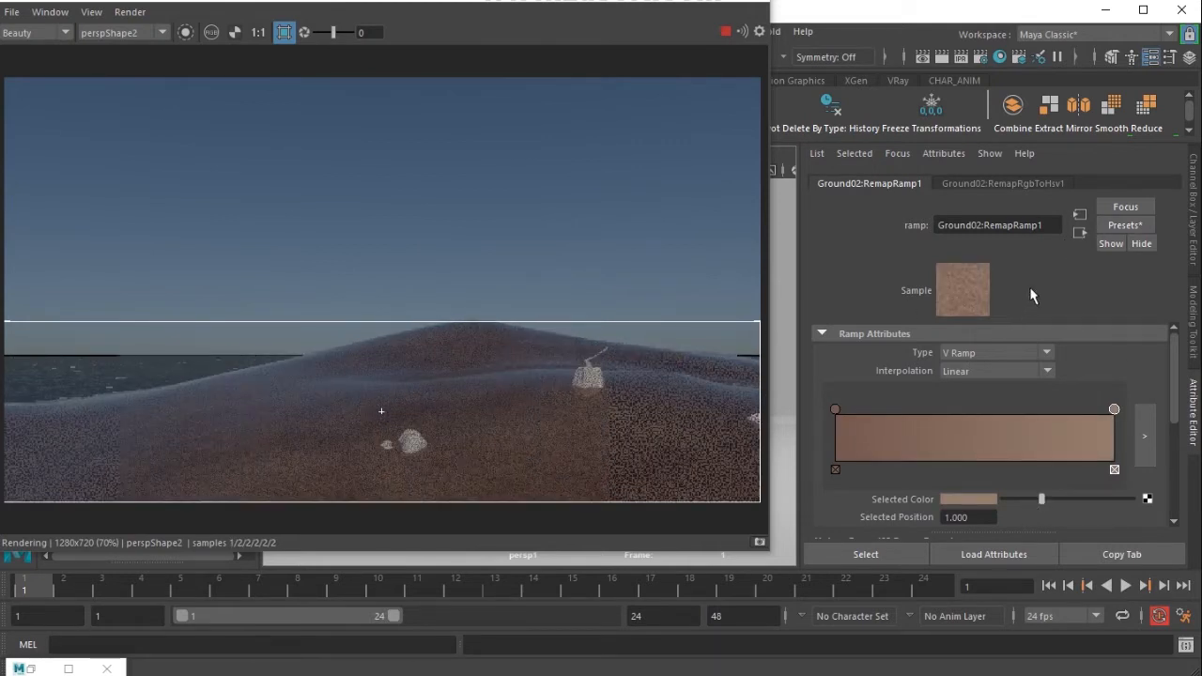
Step: Go back to ground_shader and set its Specular Weight to 0
left_click(1078, 235)
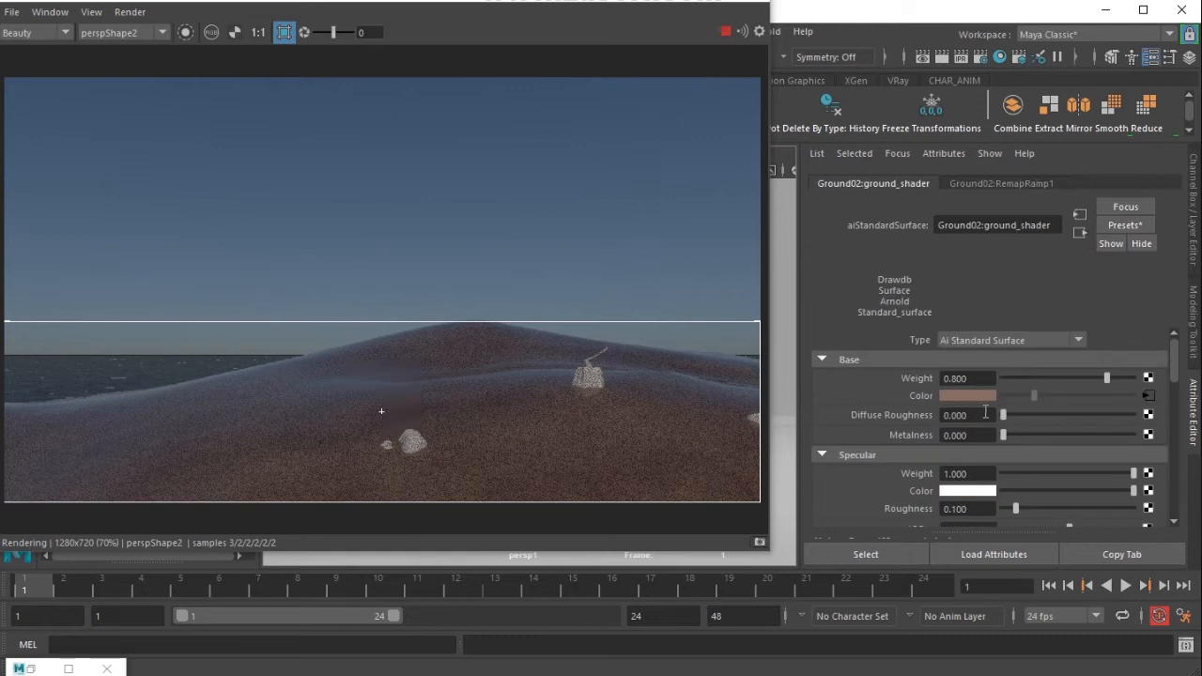
double_click(973, 474)
type("0")
key("Return")
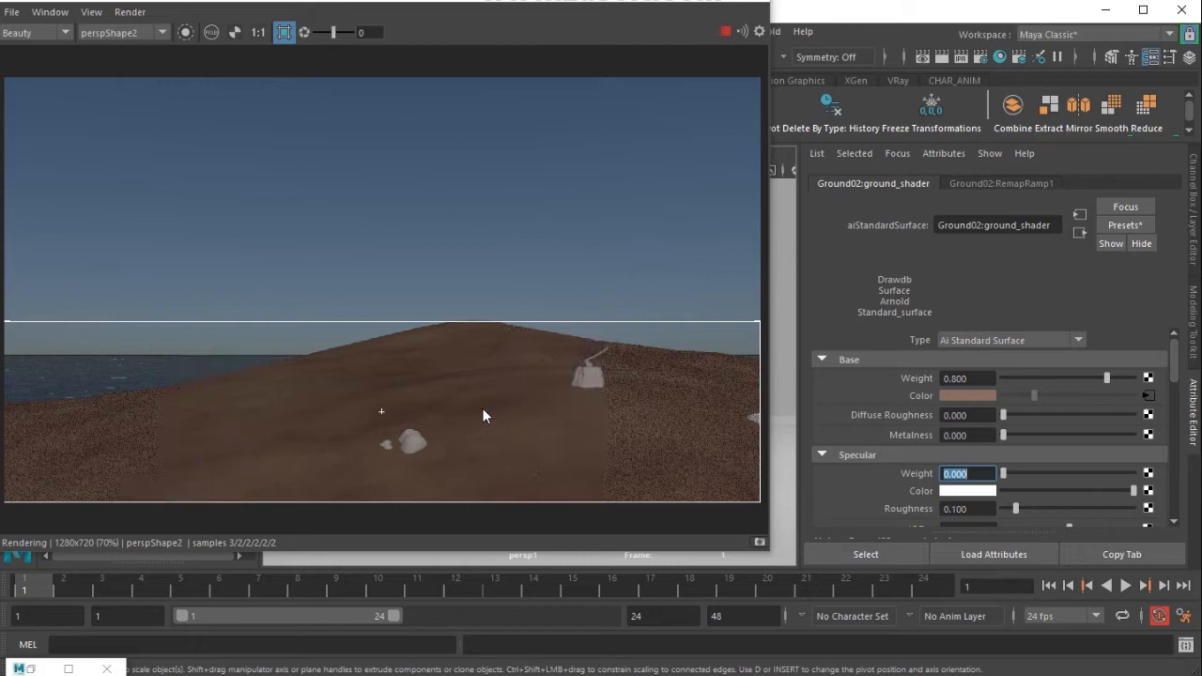
Step: Open the fractal's place2dTexture node upstream of the remap ramp and set its Repeat UV to 5 and 5
left_click(1000, 184)
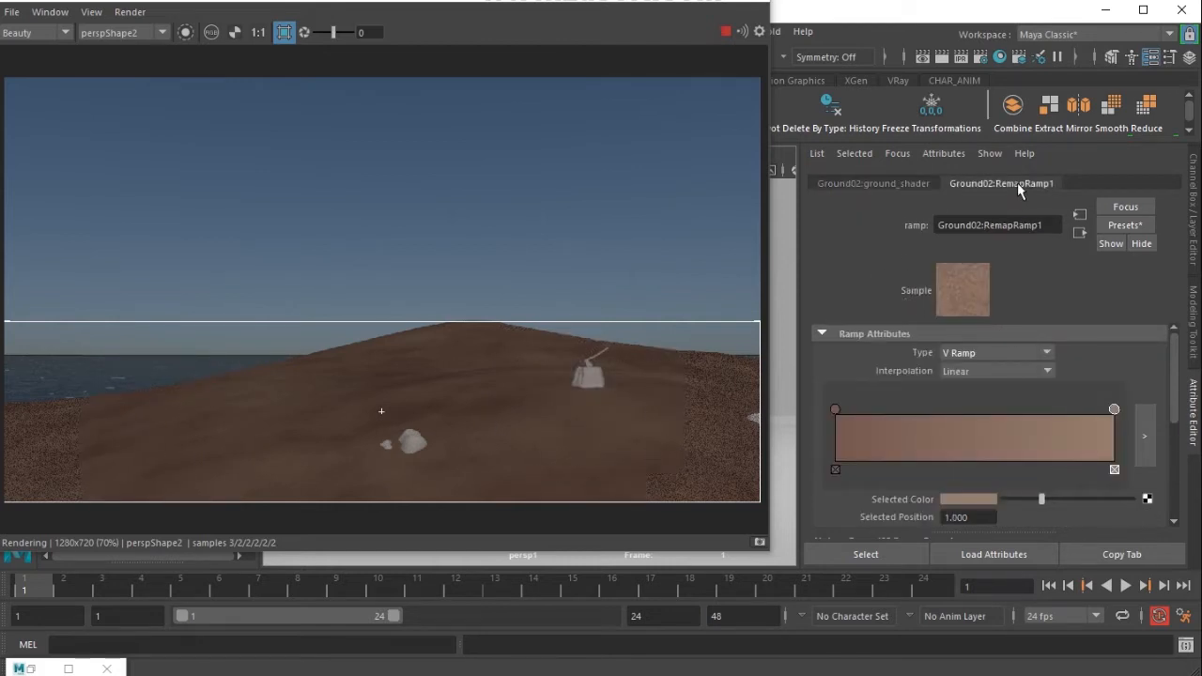
left_click(864, 182)
left_click(1017, 190)
left_click(1079, 232)
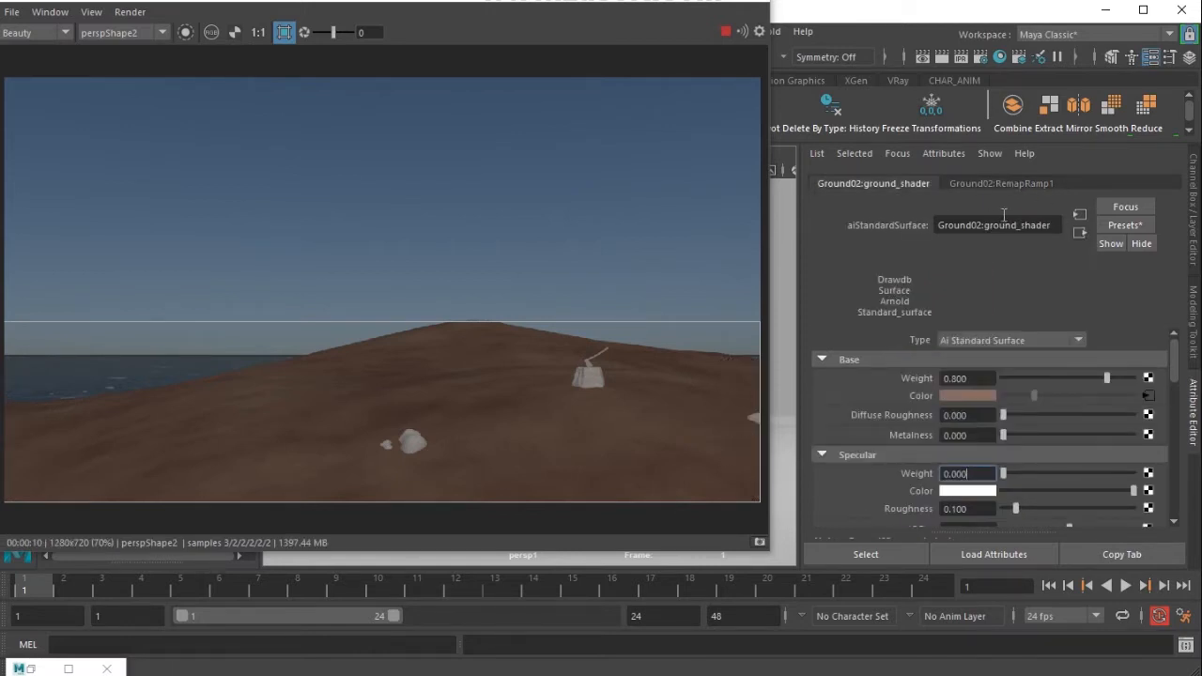
left_click(1007, 186)
left_click(1080, 216)
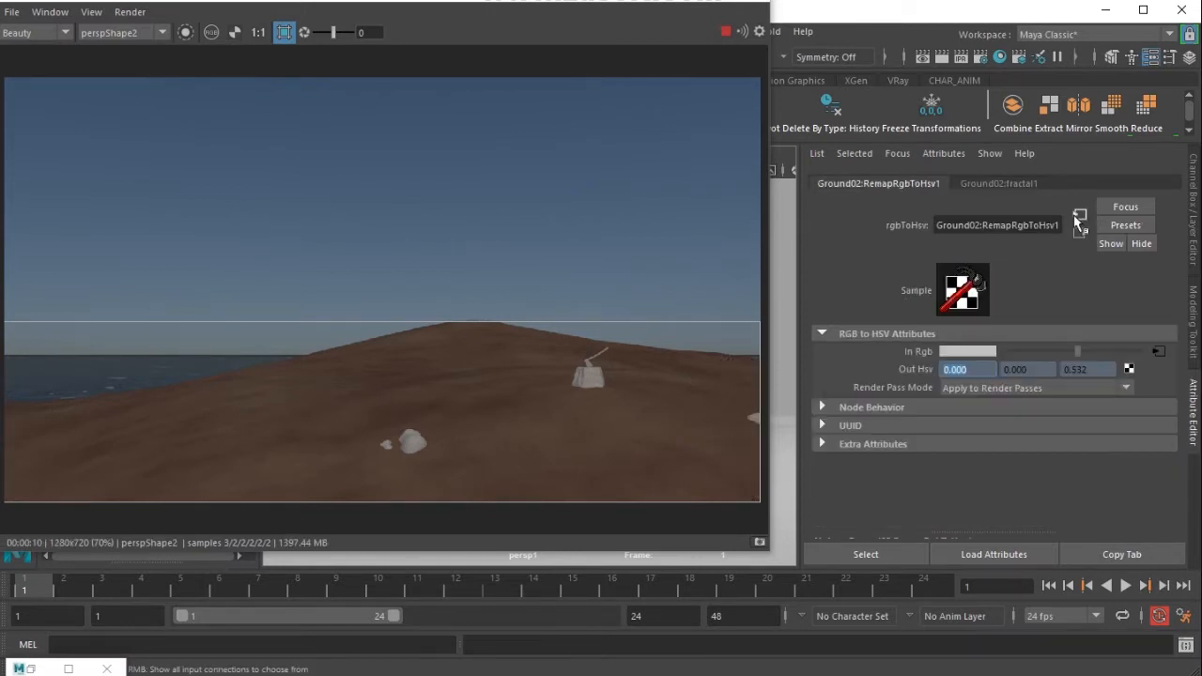
left_click(1080, 214)
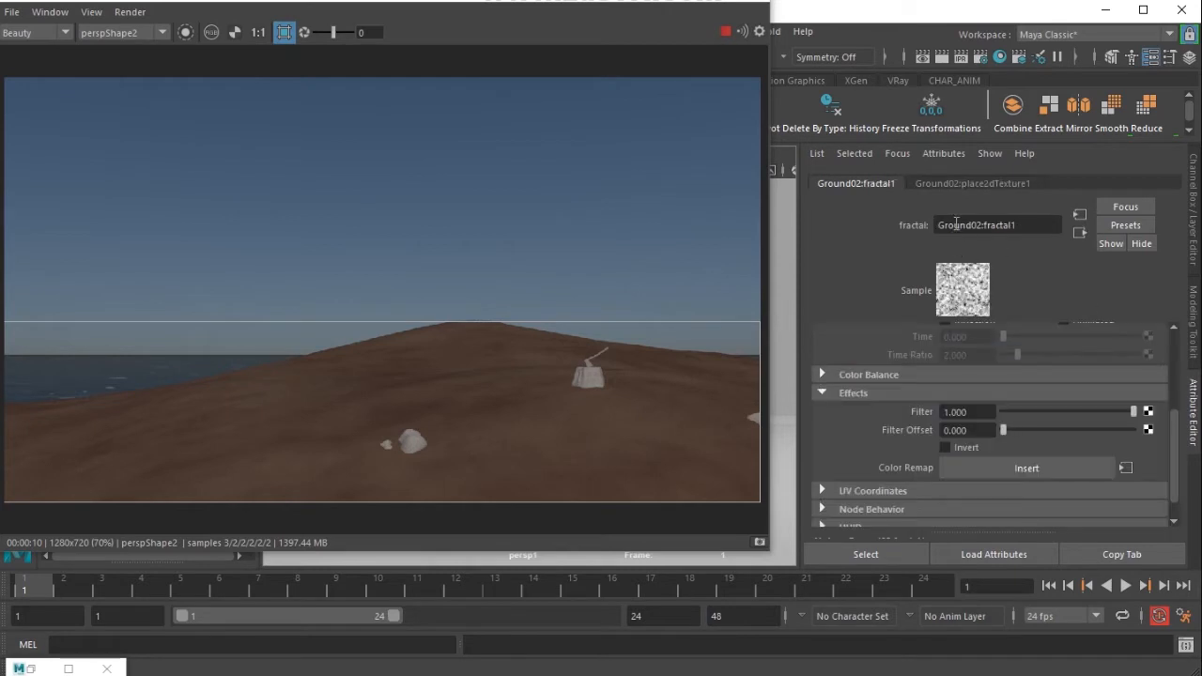
left_click(965, 175)
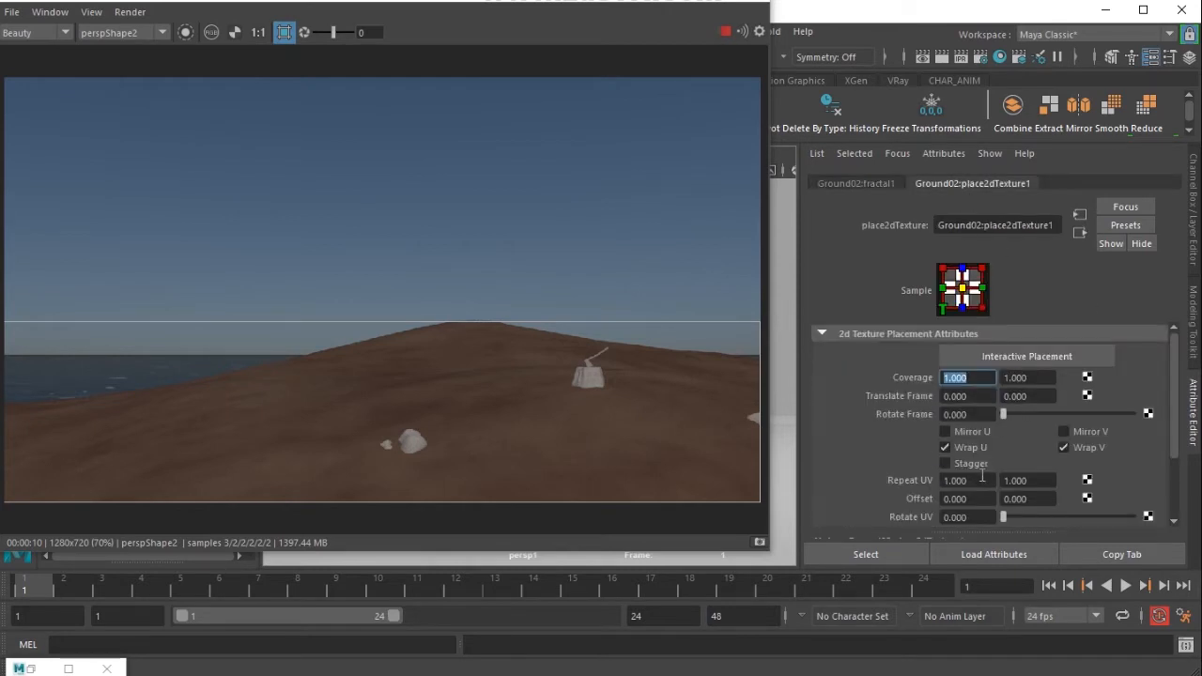
left_click_drag(986, 480, 863, 474)
type("5")
key("Tab")
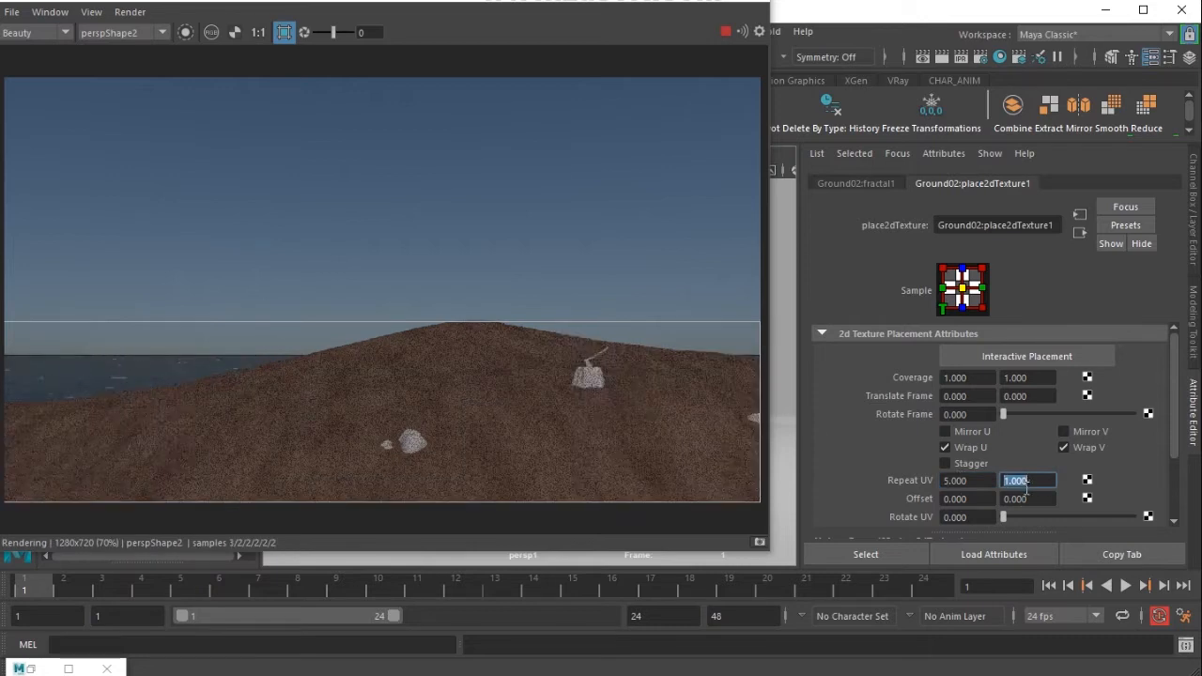
type("5")
key("Return")
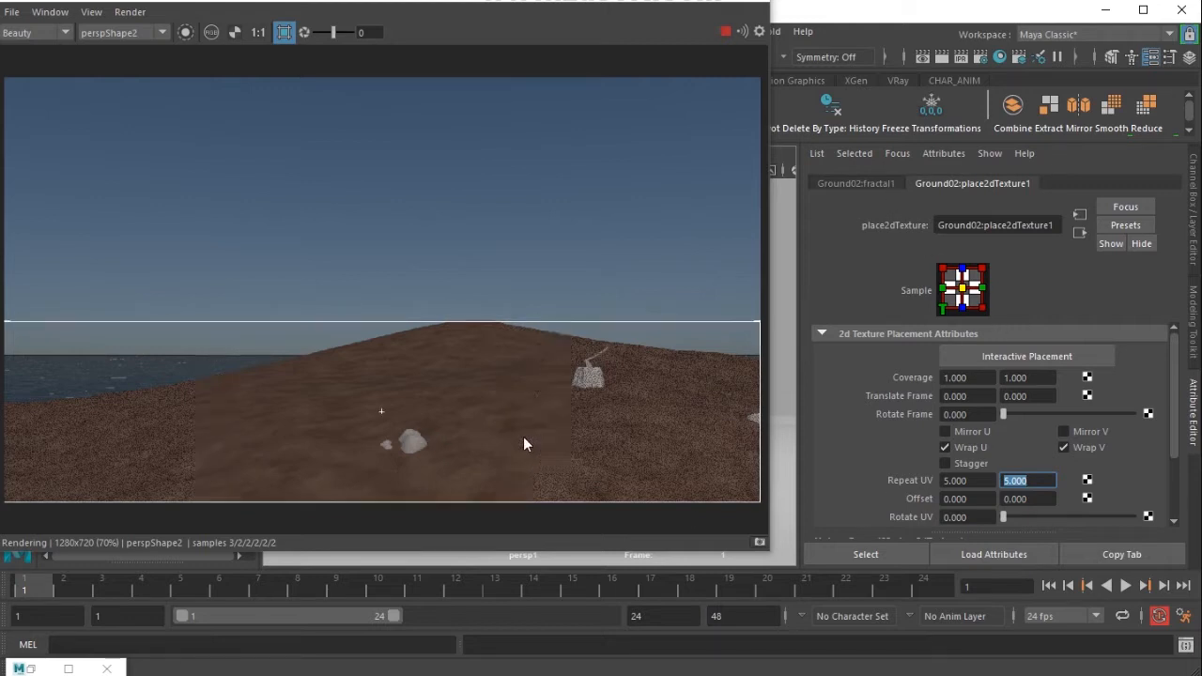
Step: Select the ground mesh and go through its ground_shader to the remap ramp feeding the base Color
left_click(783, 442)
left_click(1073, 188)
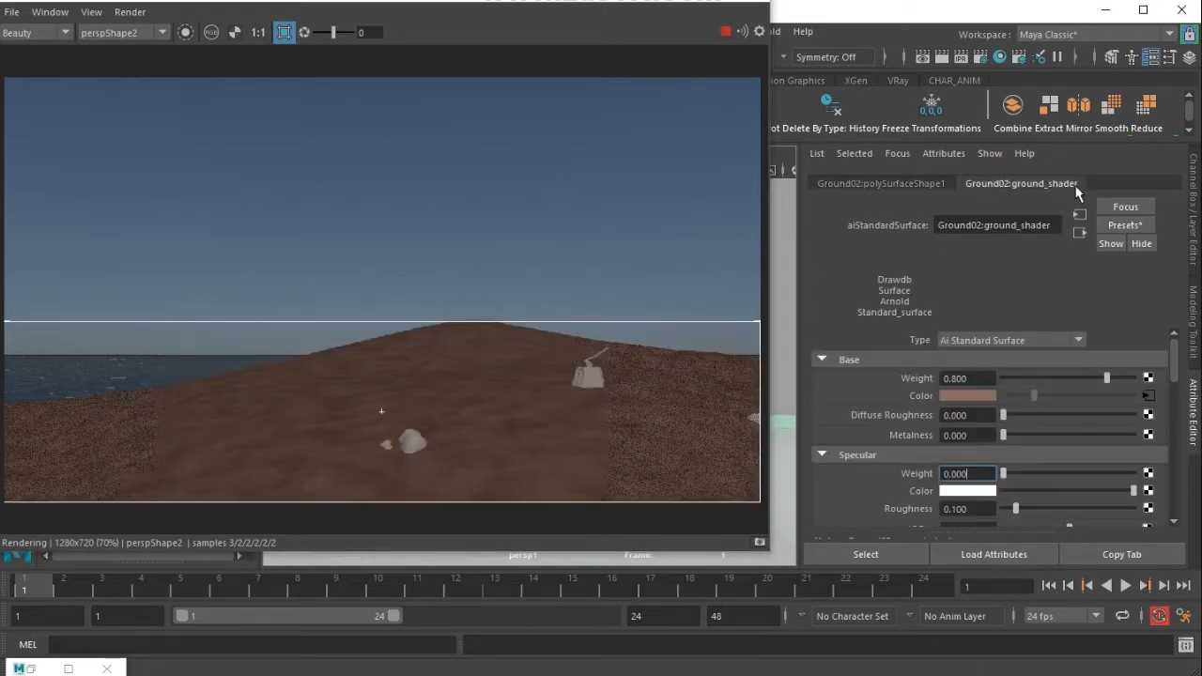
left_click(1143, 397)
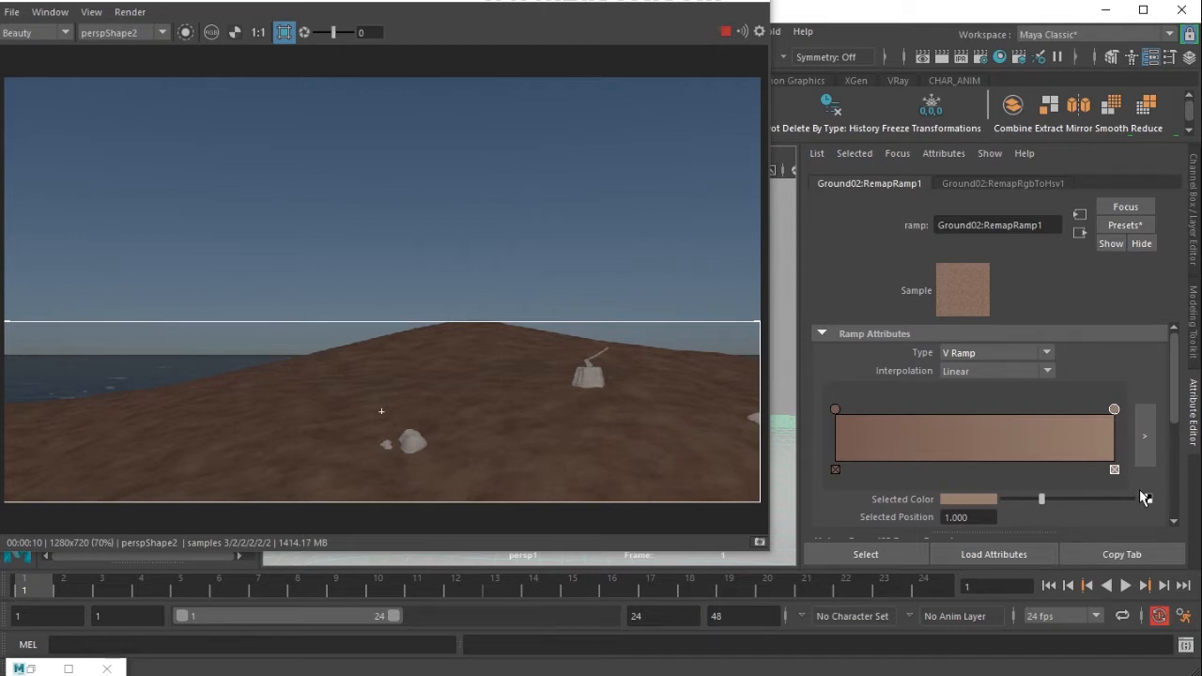
Step: Stop the render and close the Arnold RenderView
left_click(723, 32)
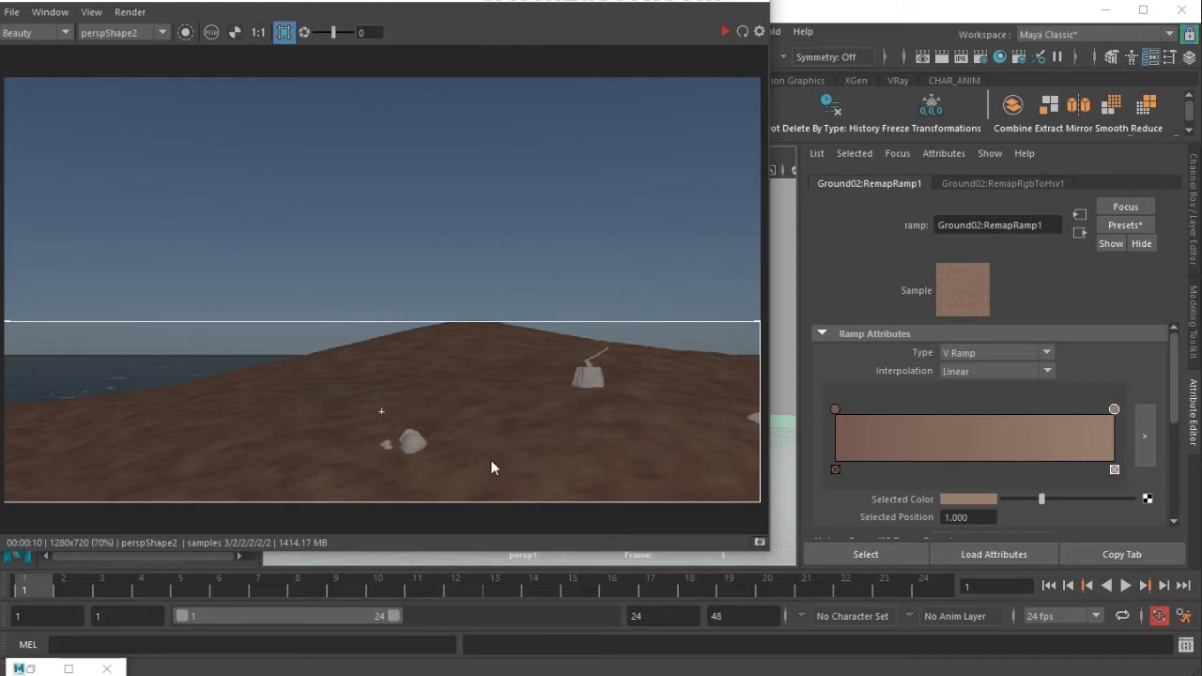
left_click_drag(601, 3, 635, 269)
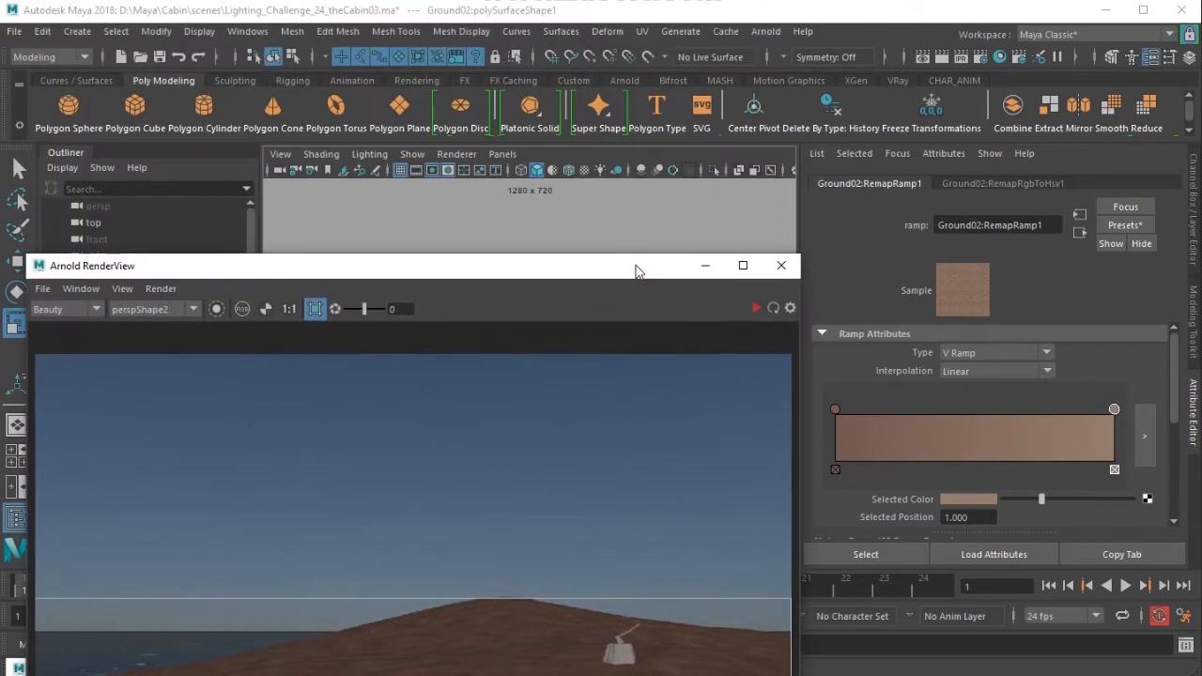
left_click(778, 266)
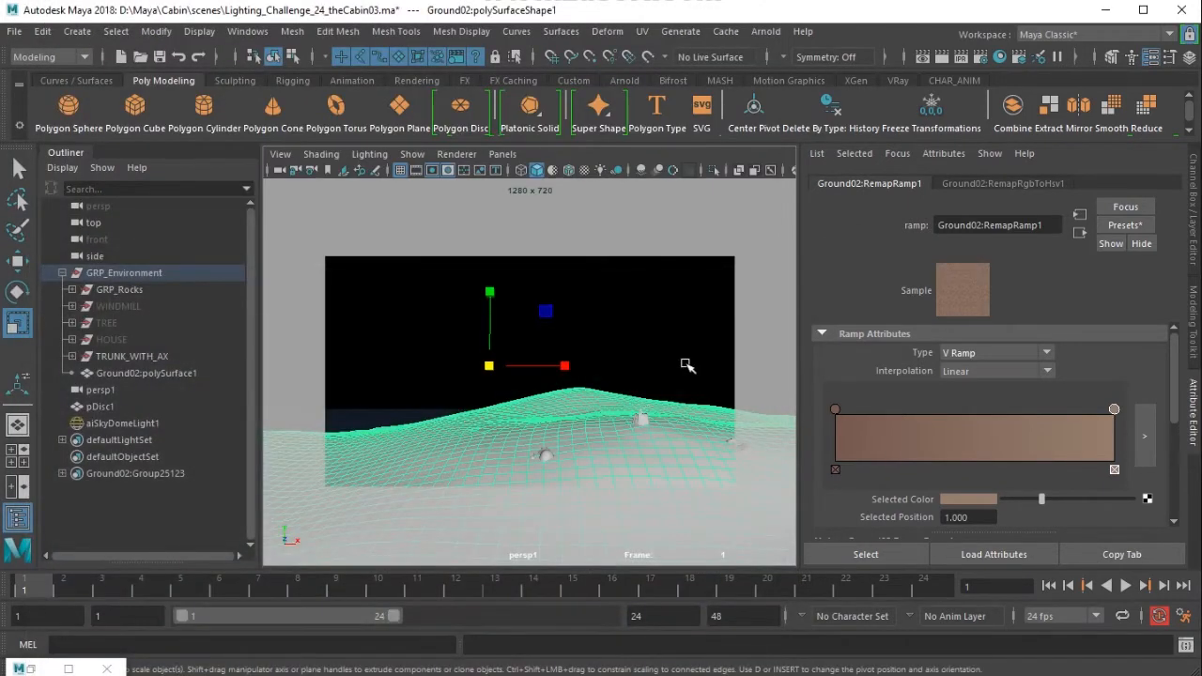
Step: Check the scene through the persp camera and return the viewport to the persp1 camera
left_click(502, 154)
mouse_move(572, 171)
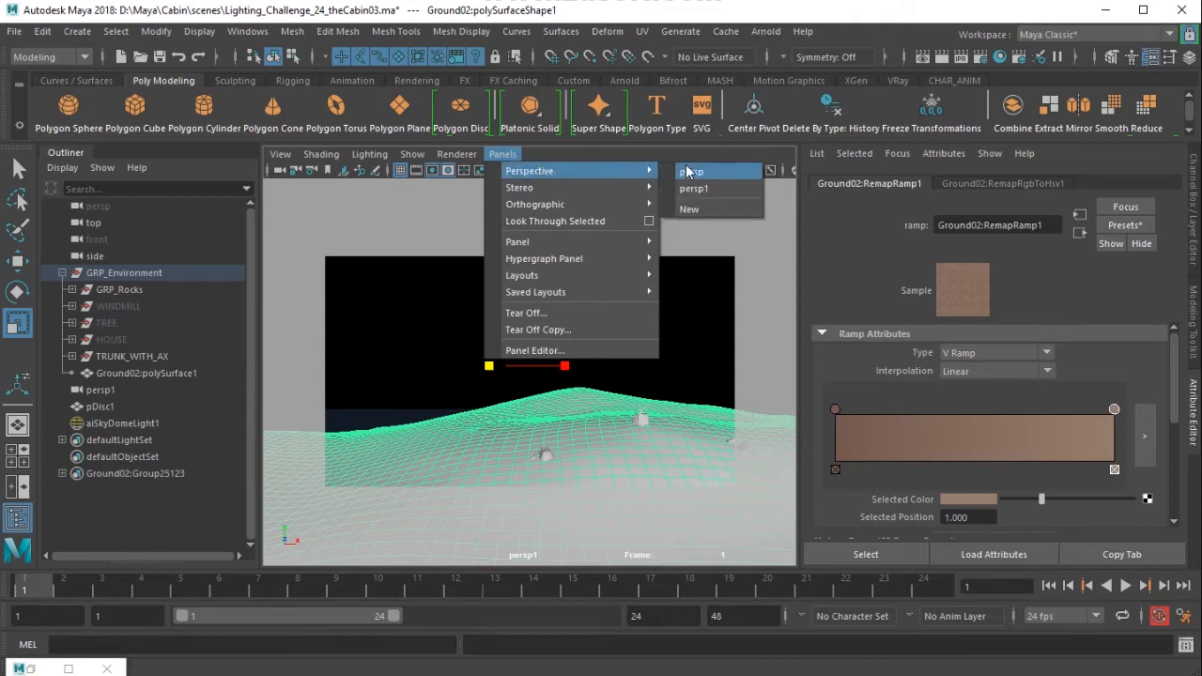
left_click(691, 172)
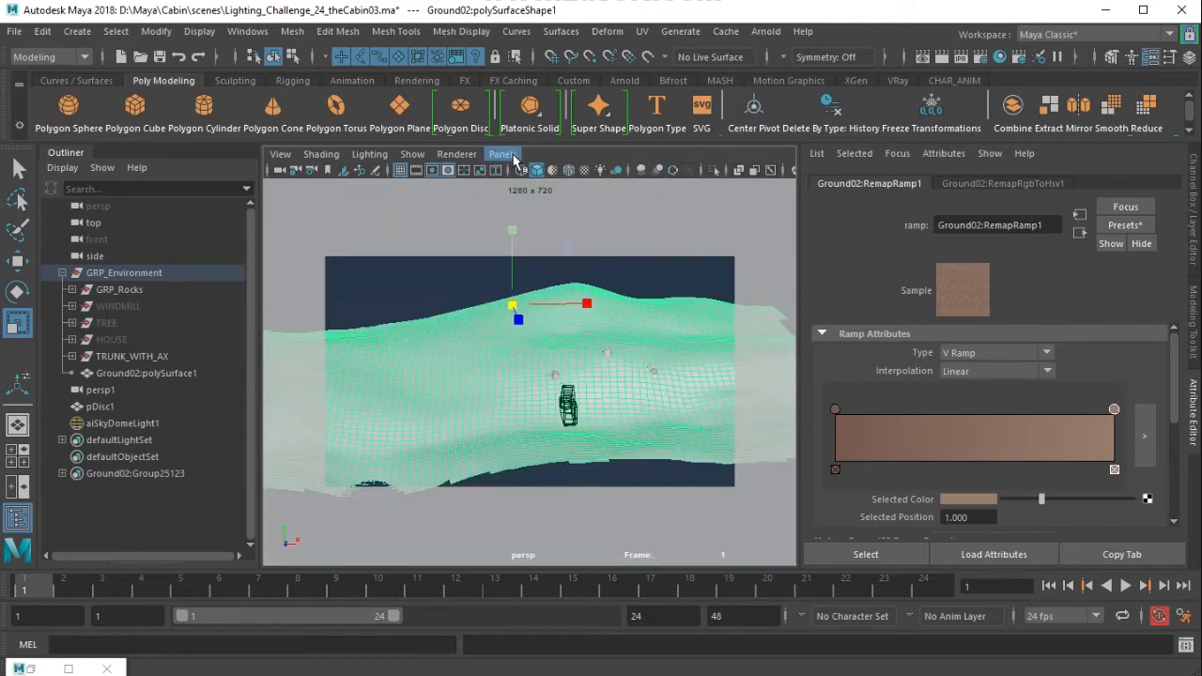
left_click(502, 154)
mouse_move(564, 171)
left_click(694, 188)
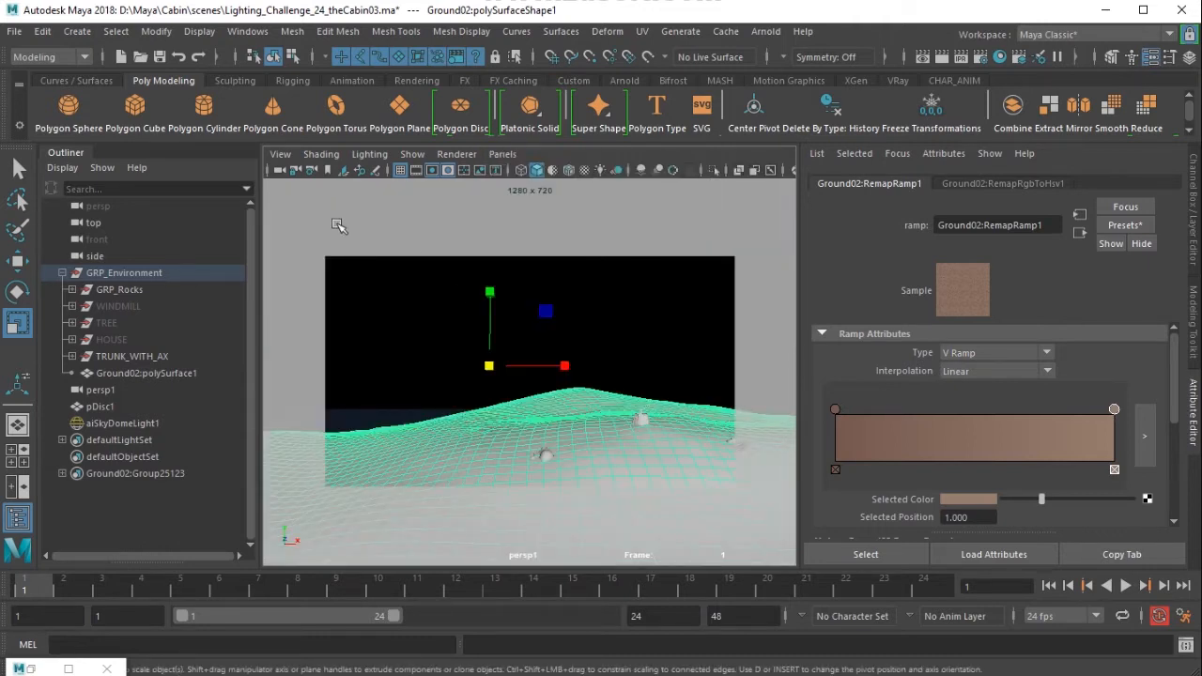
Step: Select the persp1 camera and lock all its translate, rotate, scale and visibility channels
left_click(279, 171)
left_click(1194, 225)
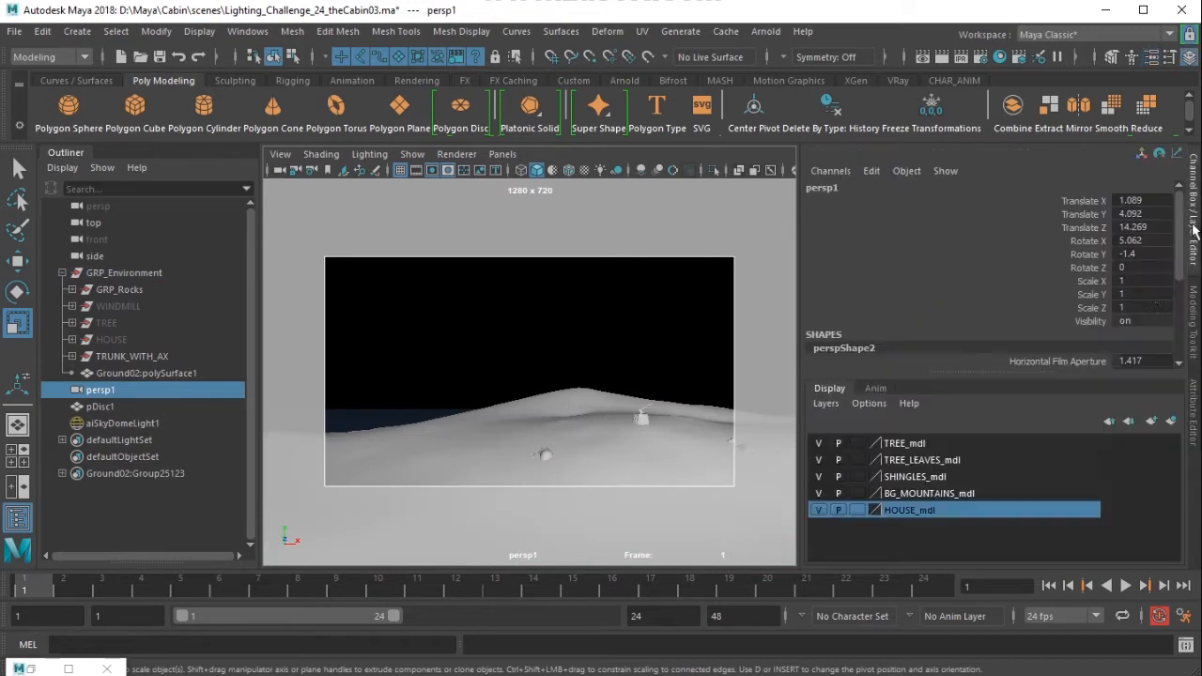
left_click_drag(1094, 201, 1089, 322)
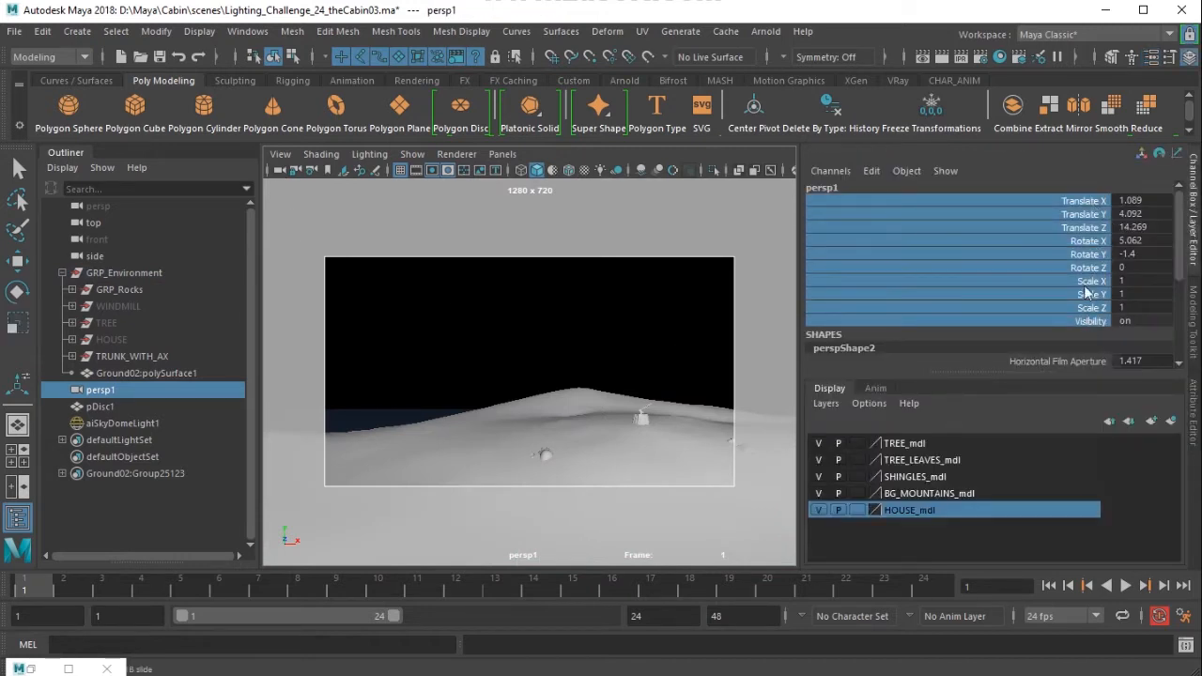
right_click(1089, 322)
left_click(1052, 319)
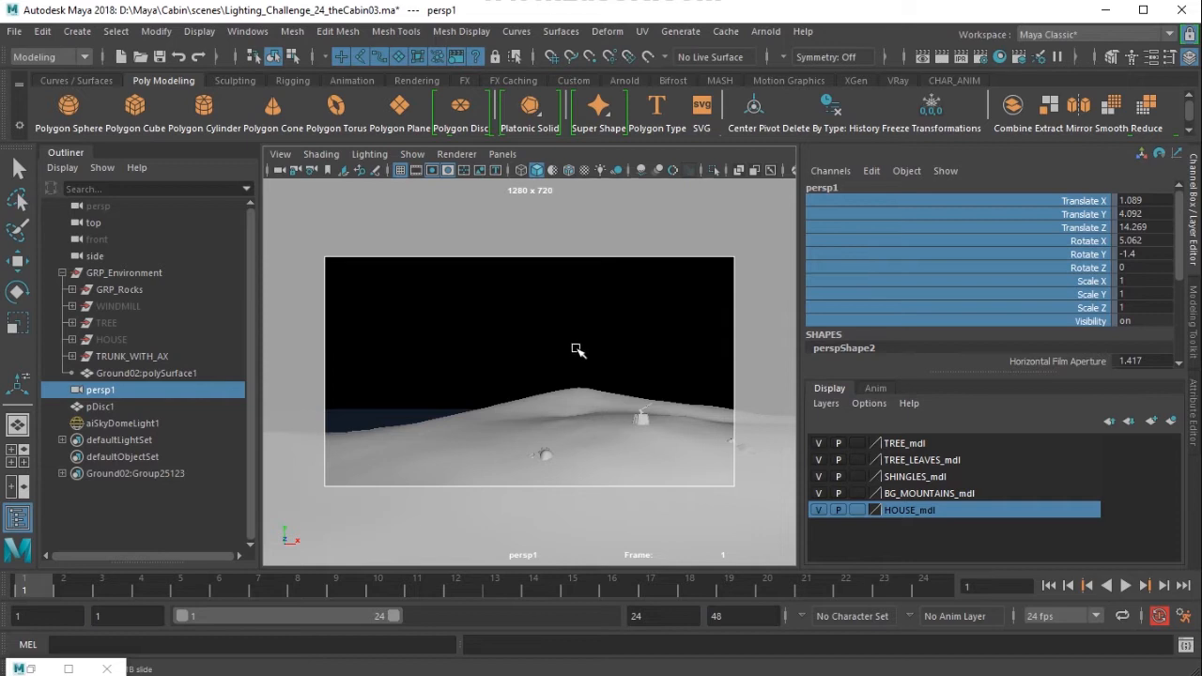
Step: Unhide the WINDMILL, TREE and HOUSE groups in GRP_Environment
left_click(574, 405)
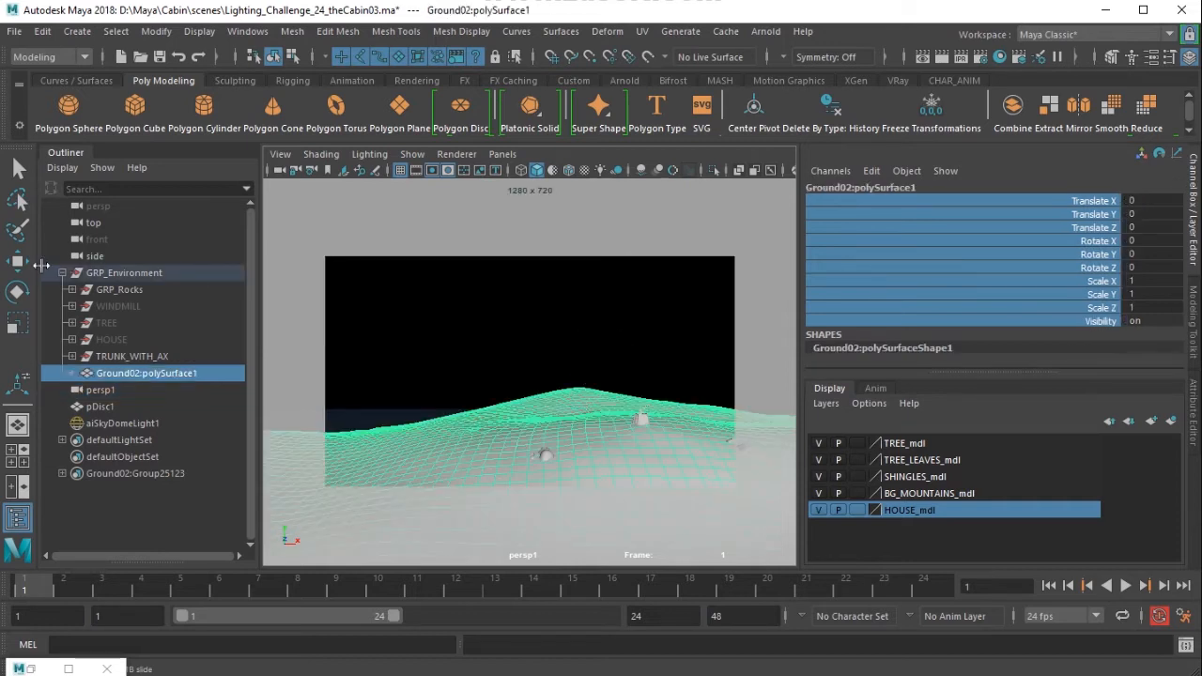
left_click_drag(117, 306, 130, 340)
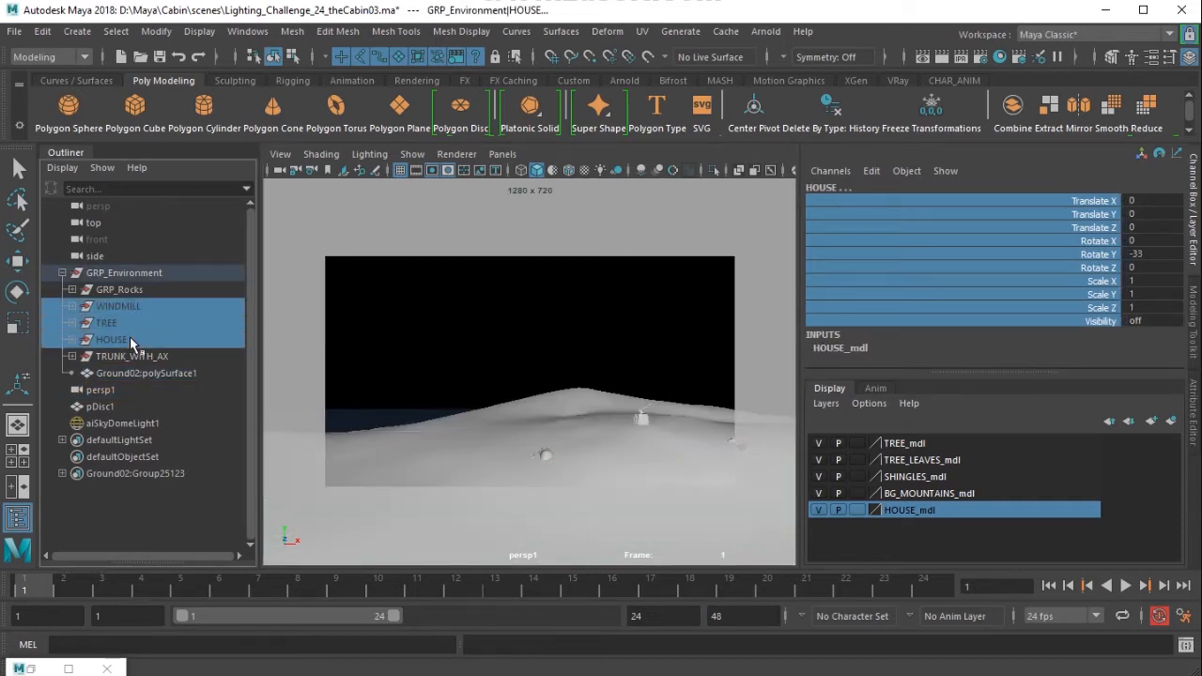
key("shift+h")
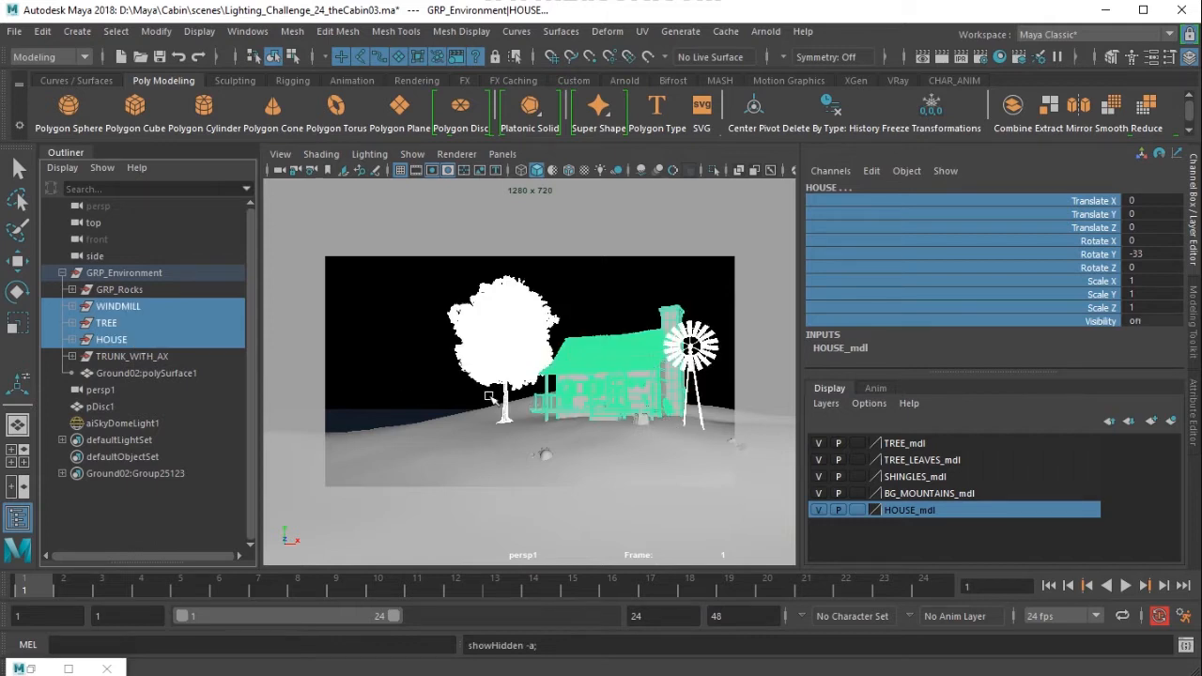
Step: Select the ground mesh and switch the viewport to the persp camera, framing the ground from an elevated angle
left_click(457, 426)
left_click(502, 154)
mouse_move(573, 171)
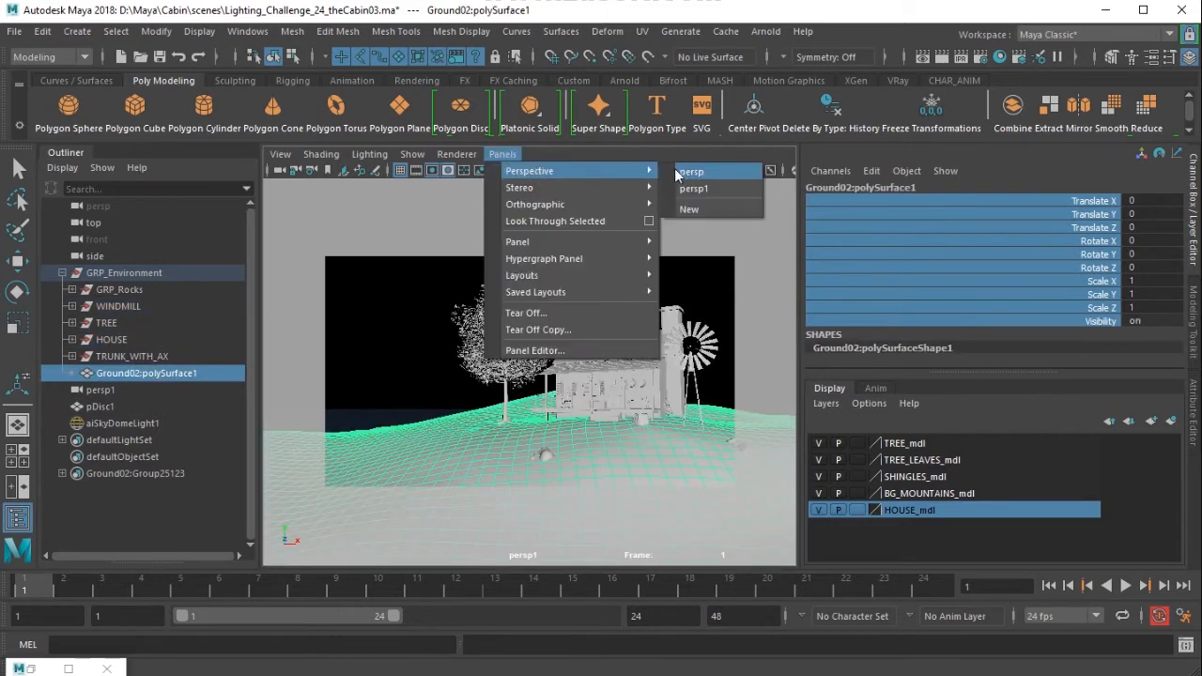
left_click(694, 176)
key("f")
left_click_drag(535, 396, 521, 422, "alt")
right_click_drag(521, 422, 648, 441, "alt")
left_click_drag(553, 437, 655, 422, "alt")
right_click_drag(654, 421, 535, 399, "alt")
left_click_drag(535, 399, 561, 394, "alt")
right_click_drag(562, 395, 615, 451, "alt")
Step: Assign a new Maya Lambert material to the ground mesh
right_click(608, 441)
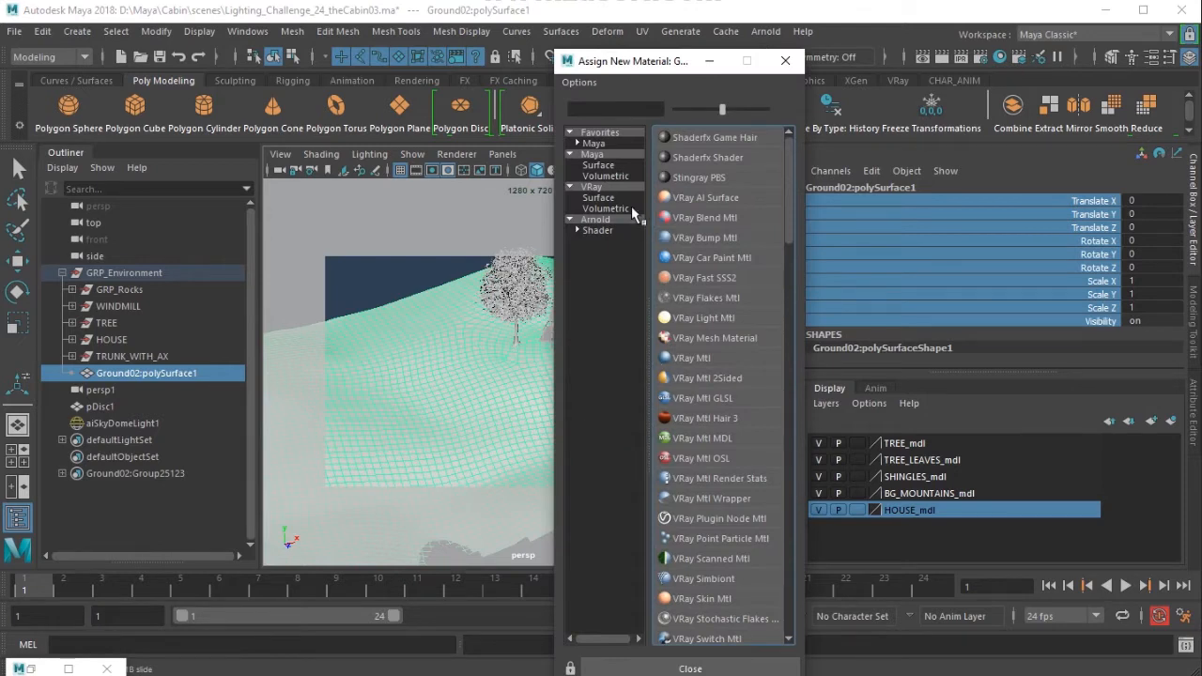
left_click(608, 166)
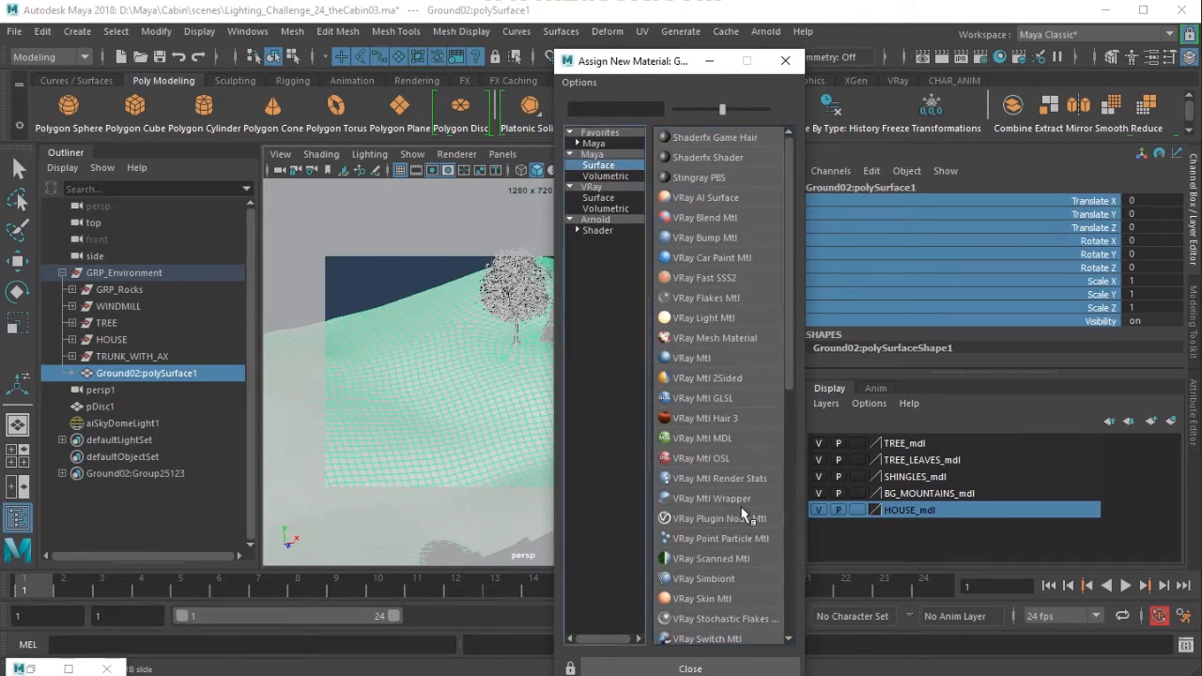
scroll(742, 511, "down", 4)
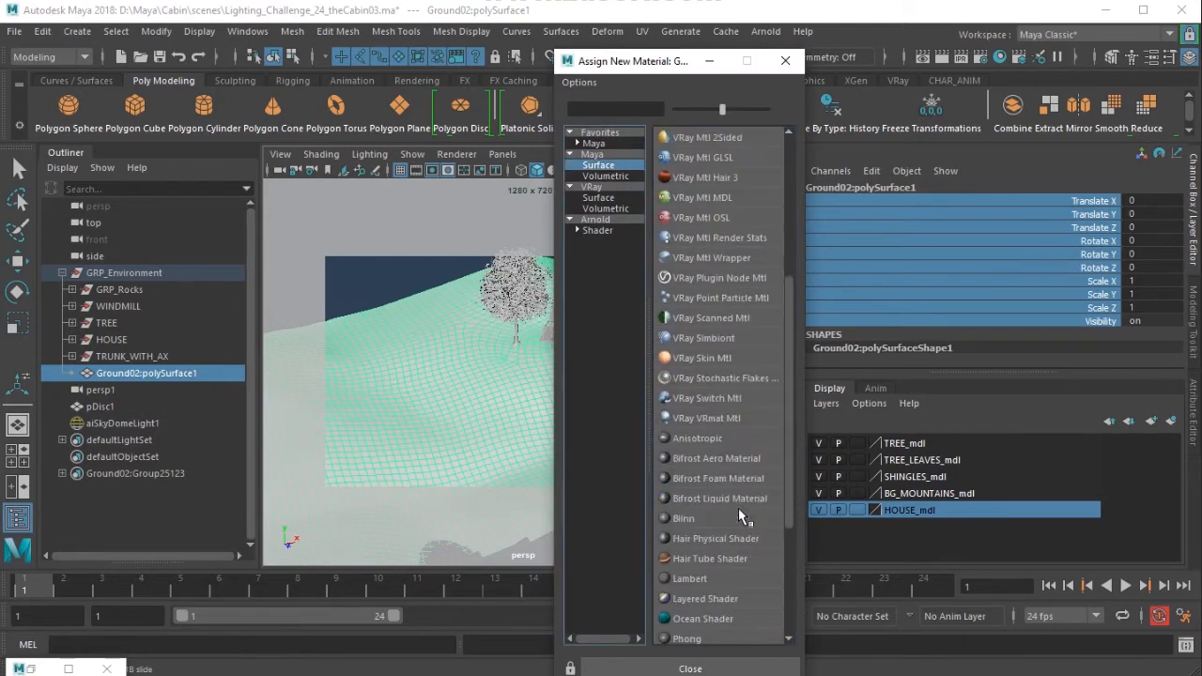
left_click(694, 579)
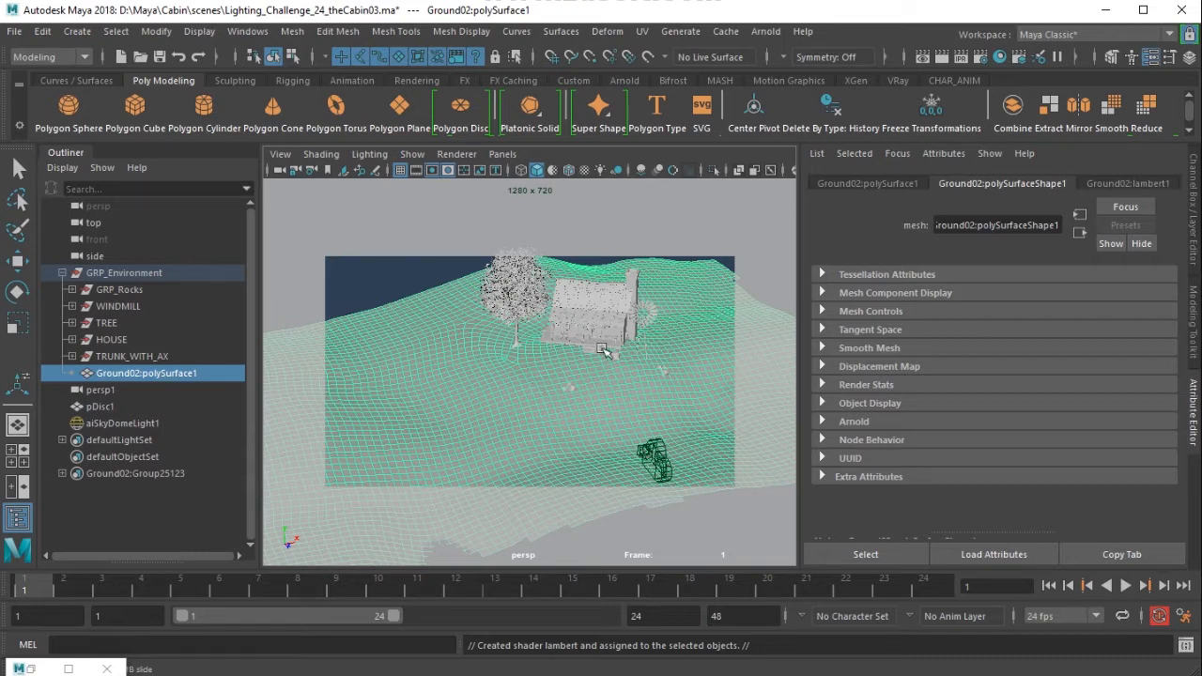
Step: Switch to the Rendering menu set and open the 3D Paint Tool's settings for the ground mesh
left_click(50, 57)
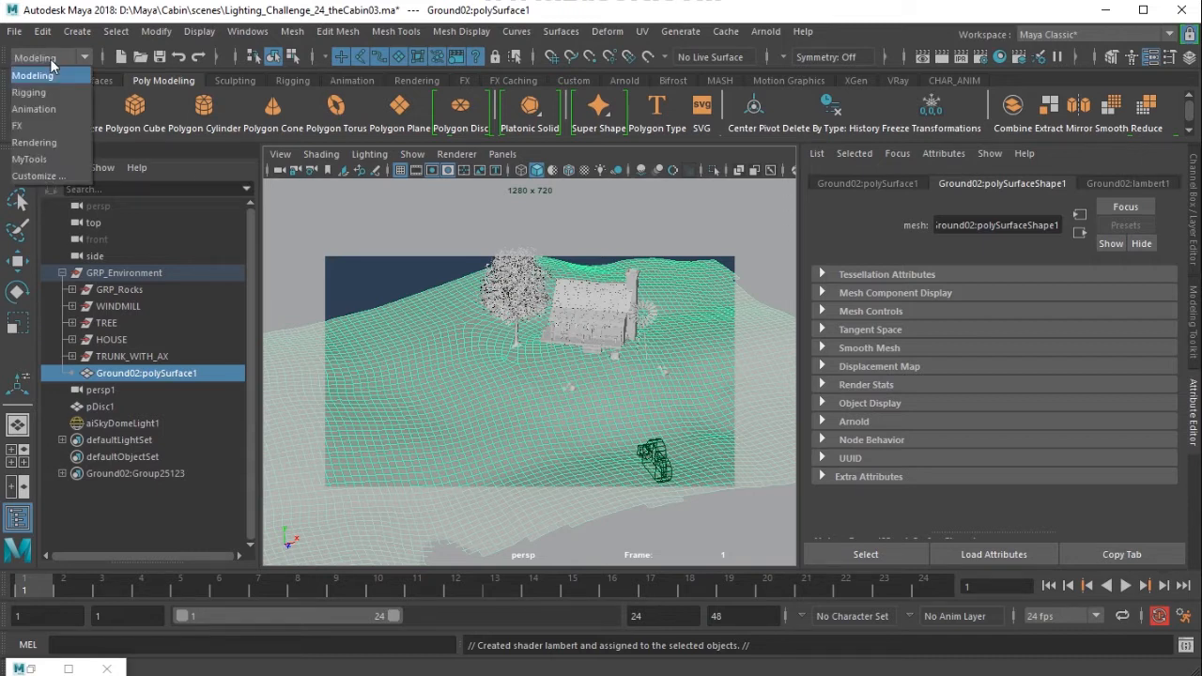
left_click(60, 144)
left_click(318, 31)
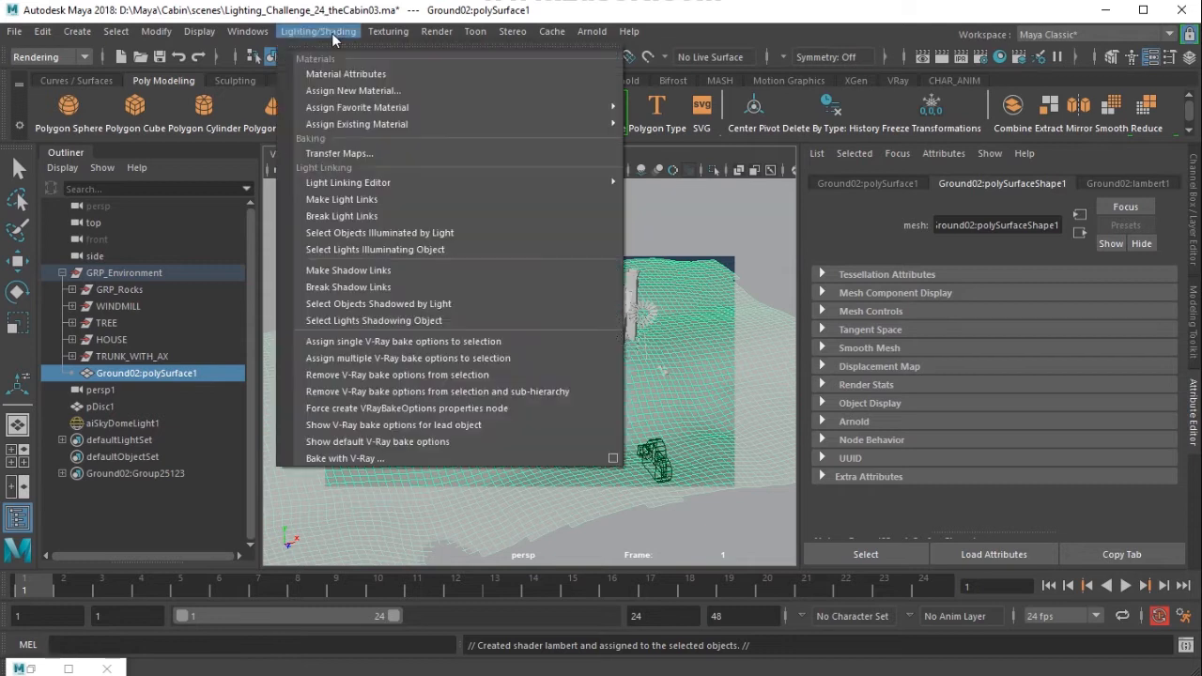
mouse_move(397, 33)
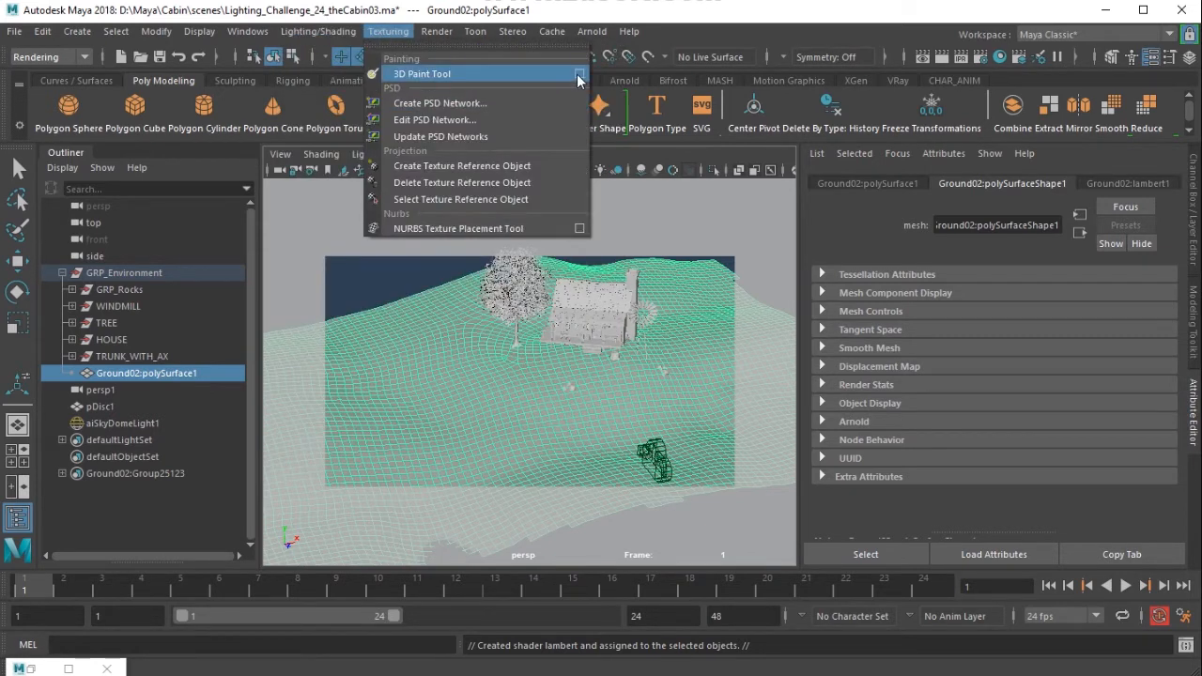
left_click(576, 73)
mouse_move(944, 2)
left_mouse_down()
mouse_move(755, 0)
mouse_move(701, 104)
left_mouse_up()
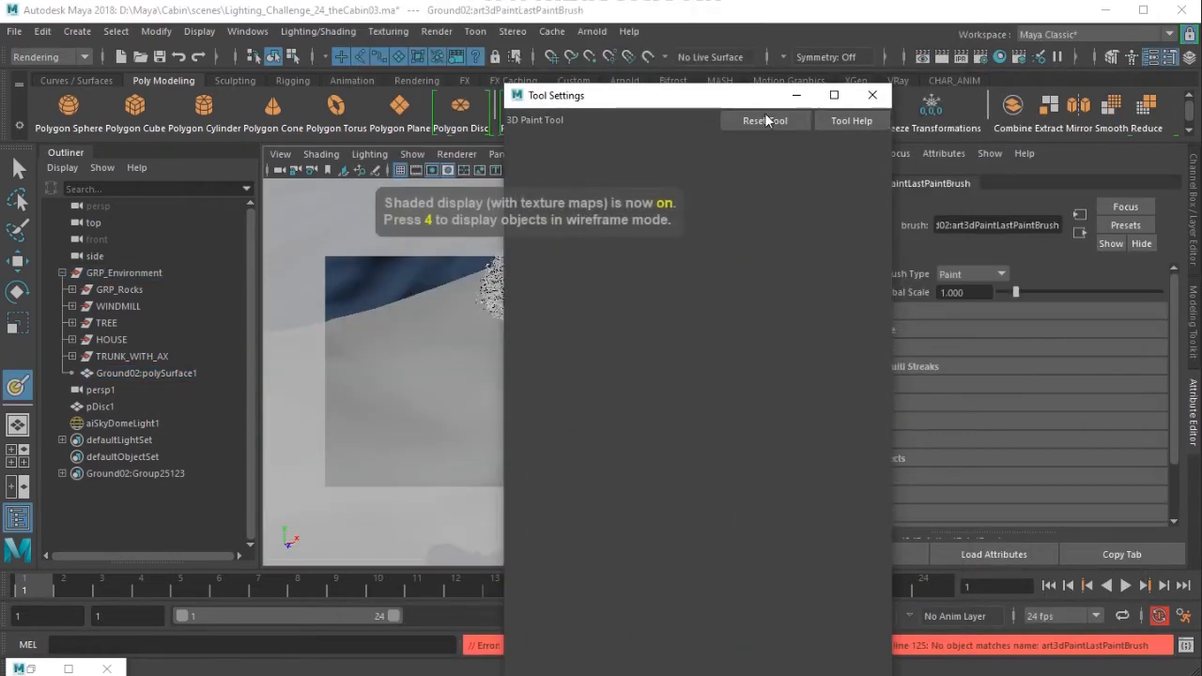
Step: Close the paint tool's settings, reselect the ground mesh and open the 3D Paint Tool's options again
left_click(873, 96)
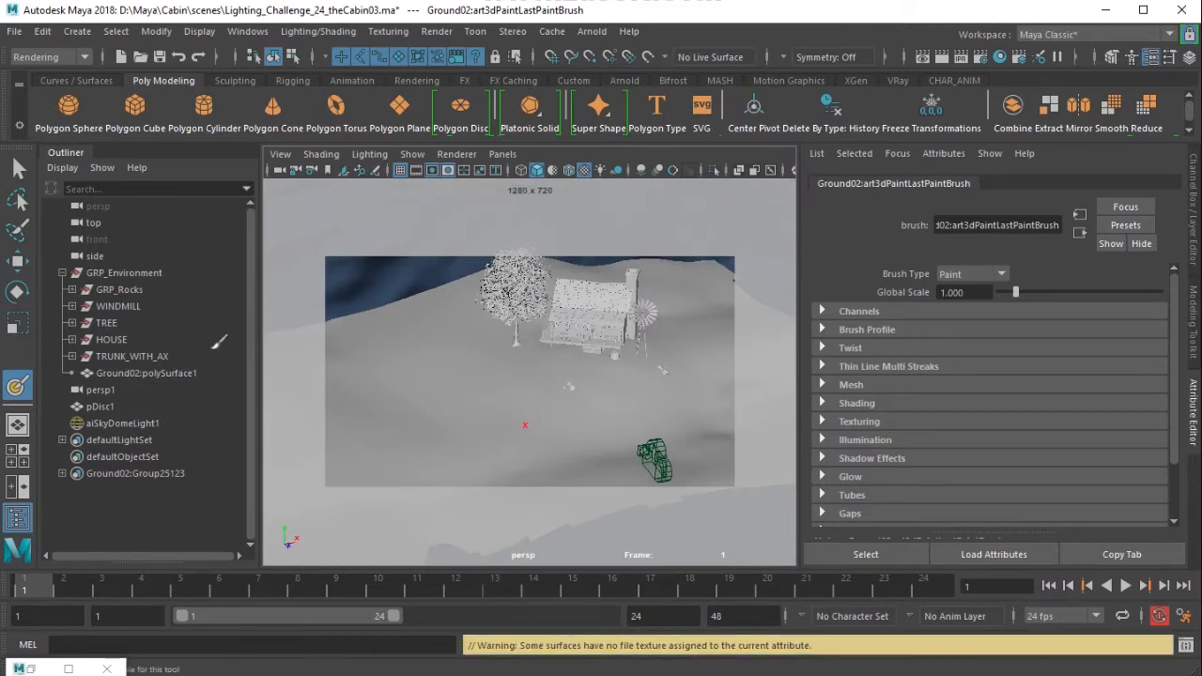
key("w")
left_click(548, 405)
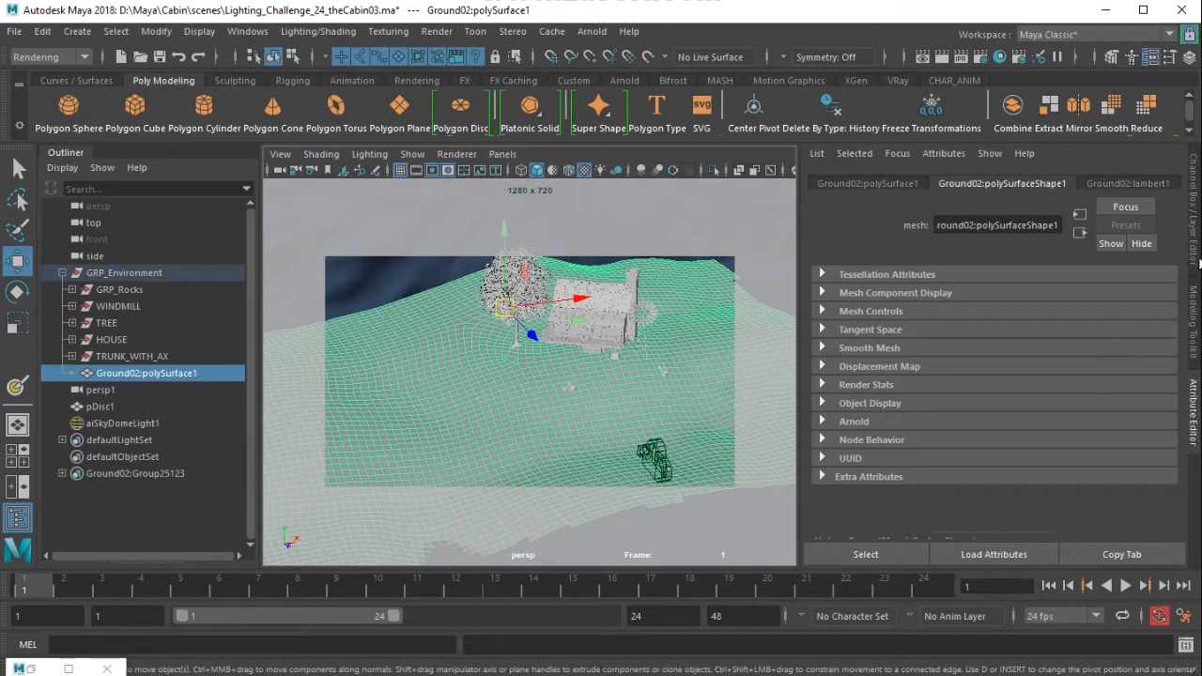
left_click(1194, 246)
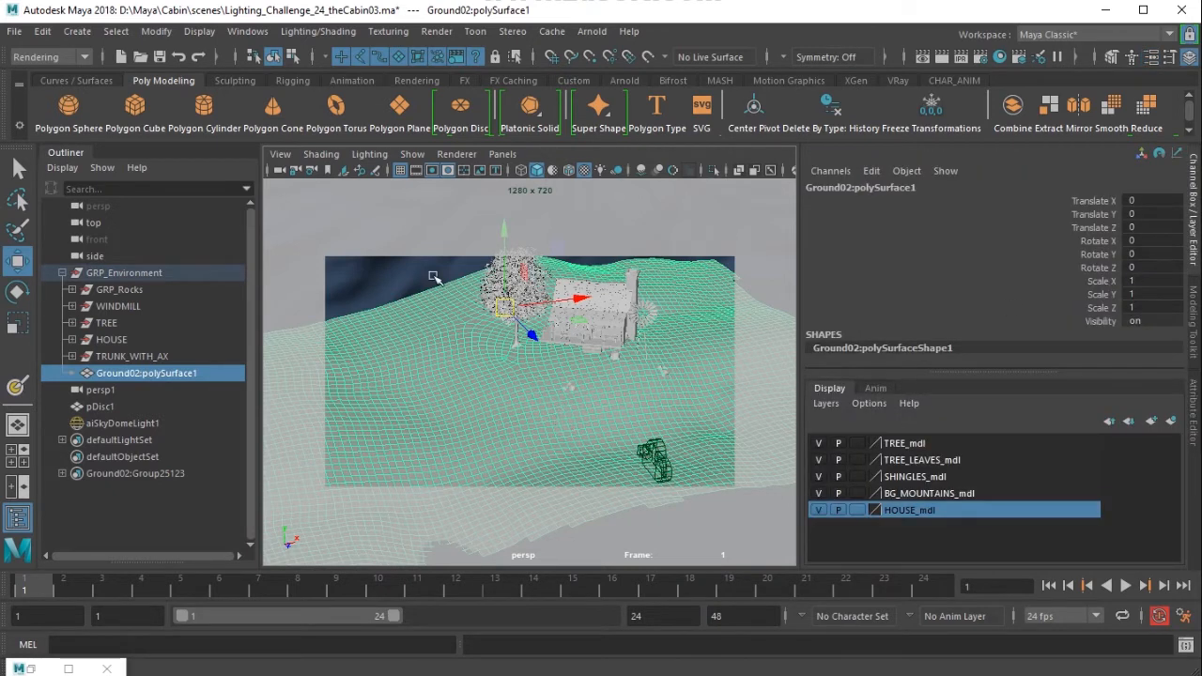
left_click(387, 31)
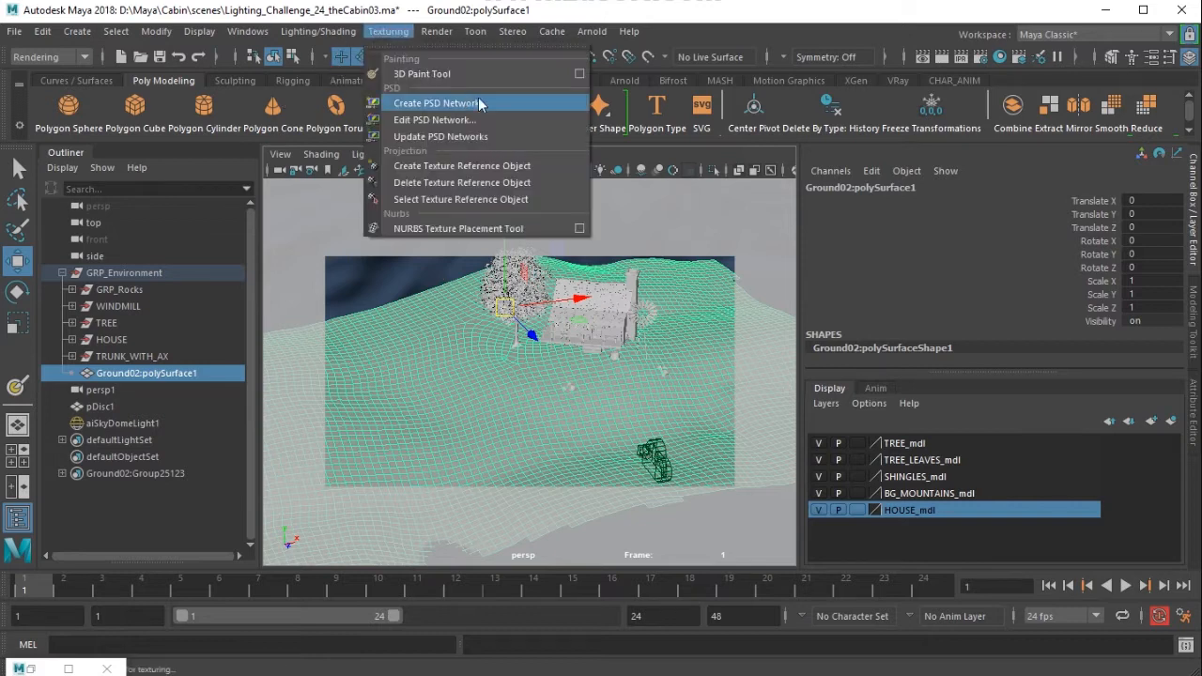
left_click(583, 73)
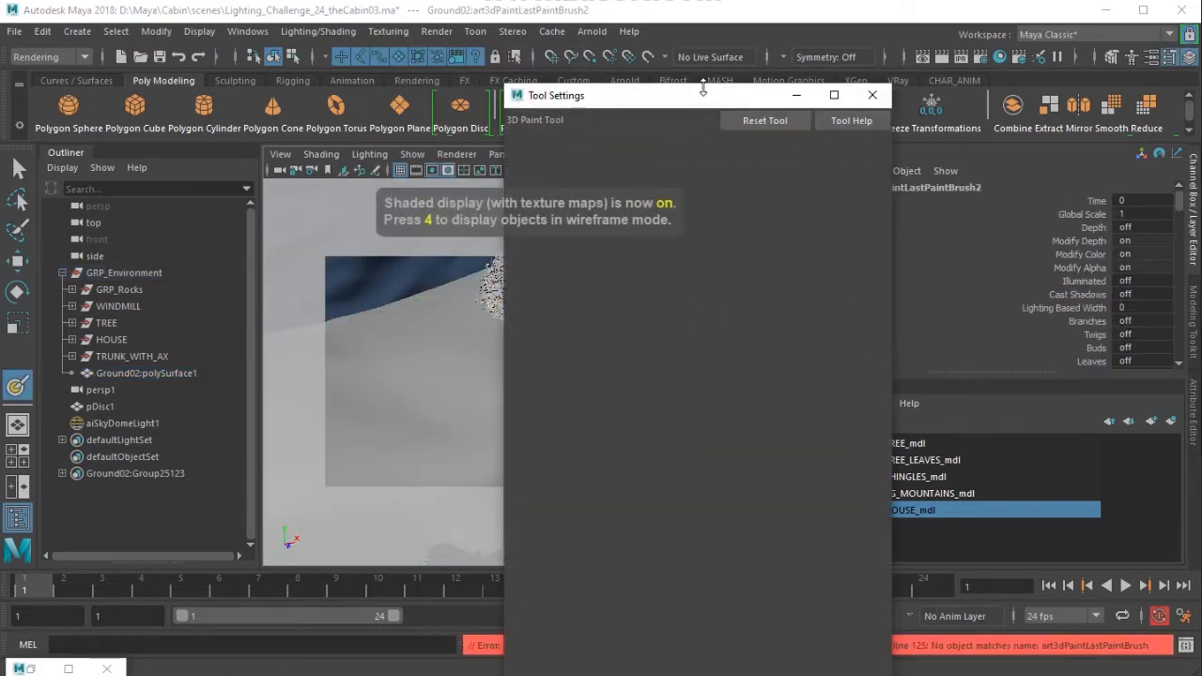
Step: Try to paint on the shaded ground mesh, and close the 3D Paint Tool's settings
left_click_drag(713, 104, 765, 92)
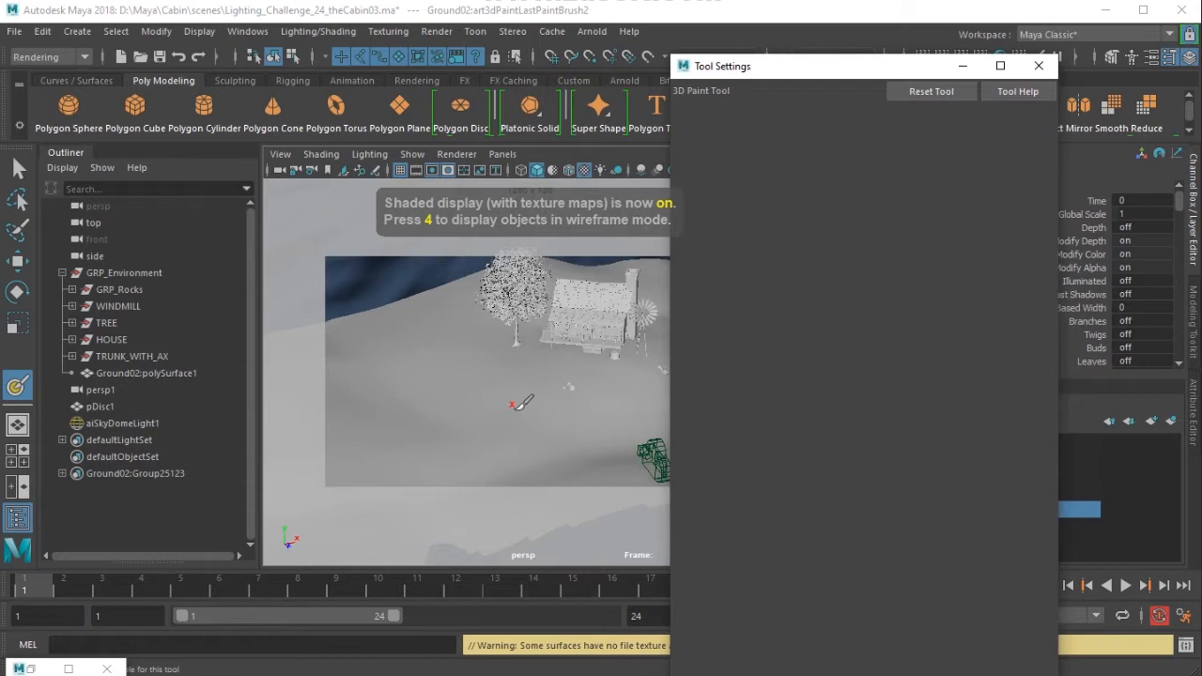
key("5")
left_click(561, 416)
left_click_drag(811, 78, 481, 76)
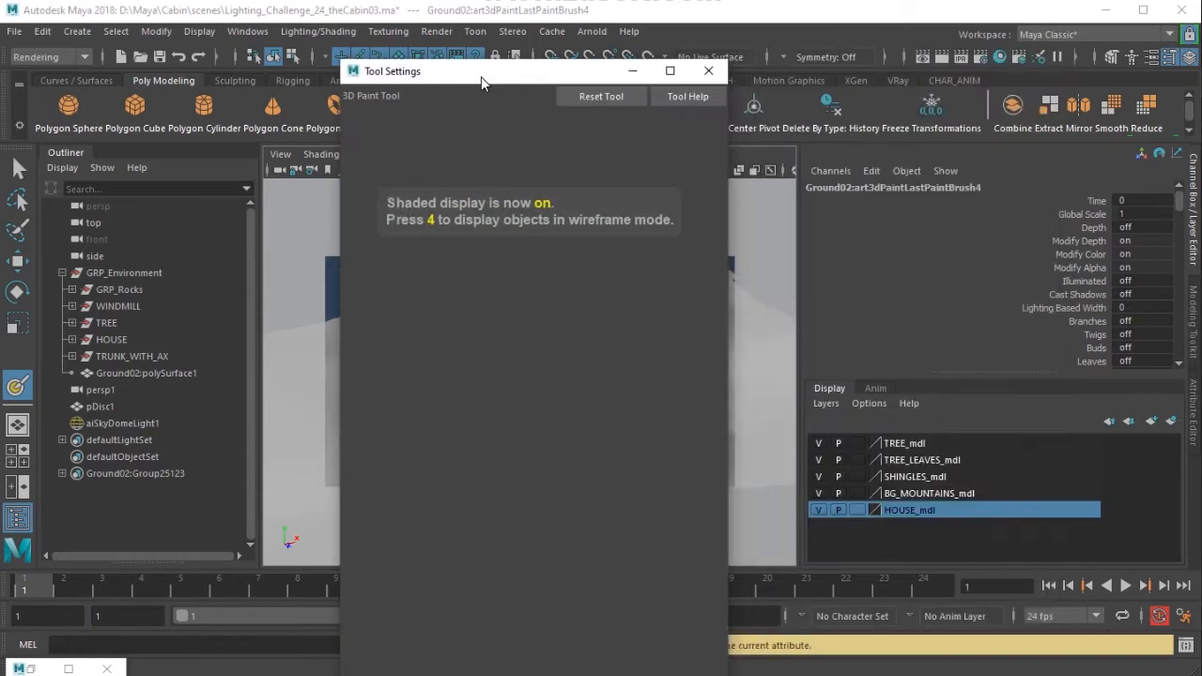
left_click_drag(581, 83, 309, 52)
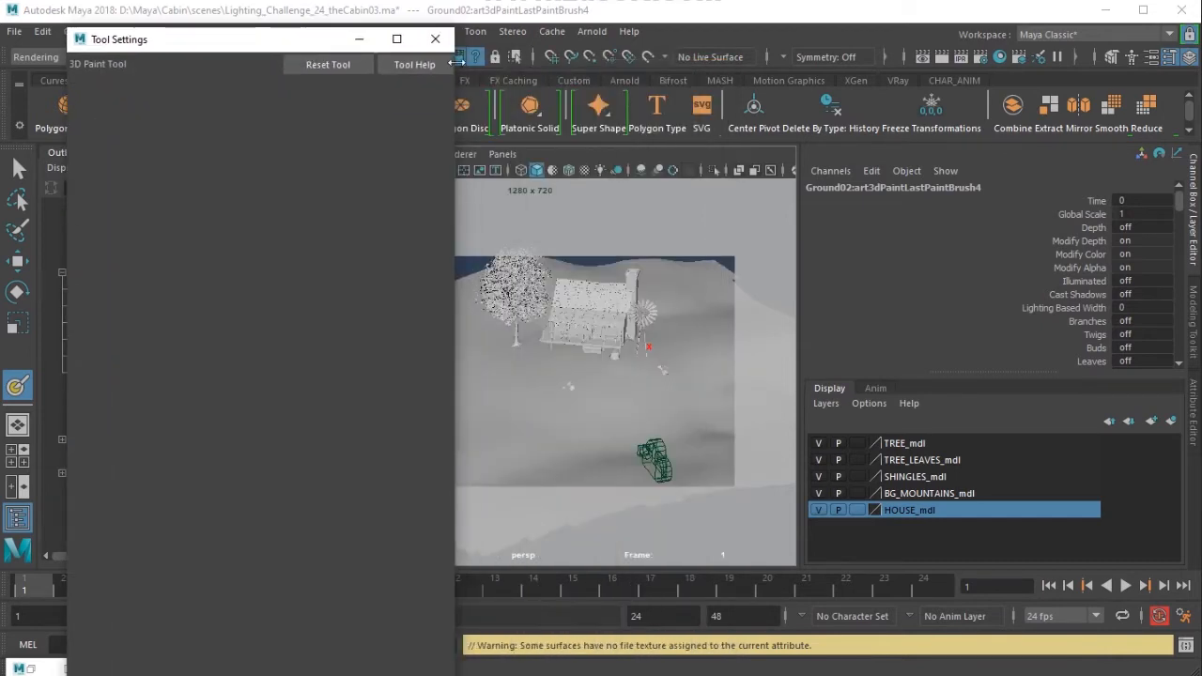
left_click(434, 39)
Step: Reselect the ground mesh and show the attributes of its Lambert material
key("w")
left_click(470, 397)
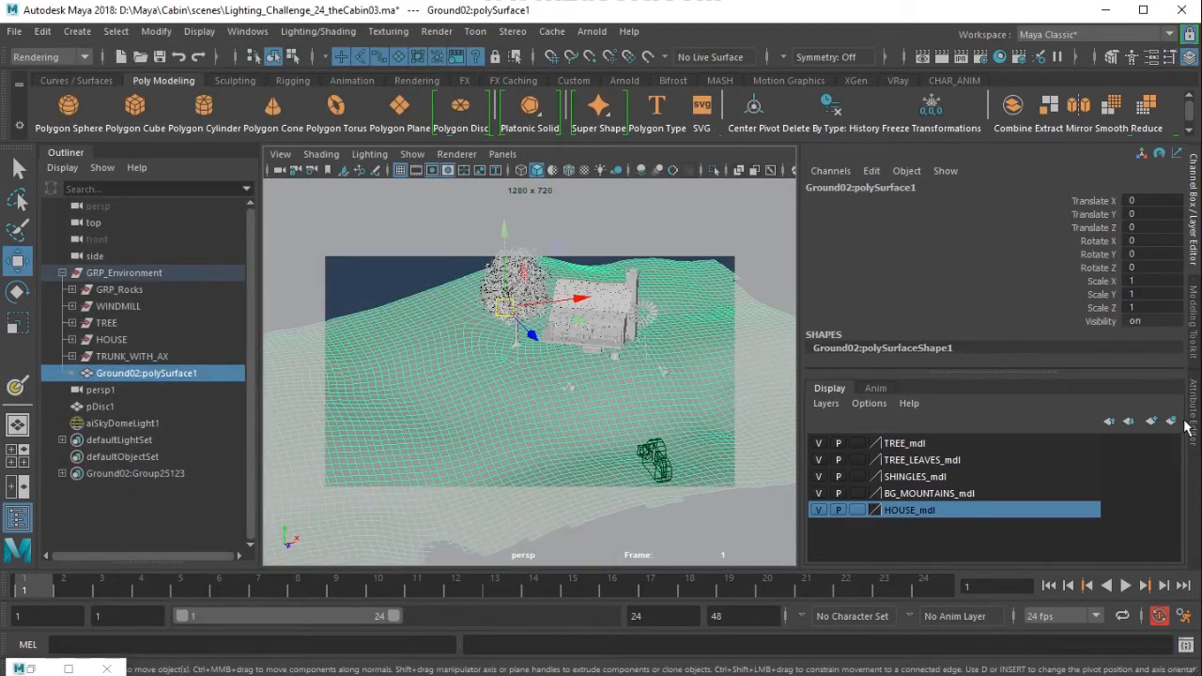
left_click(1189, 422)
left_click(1124, 183)
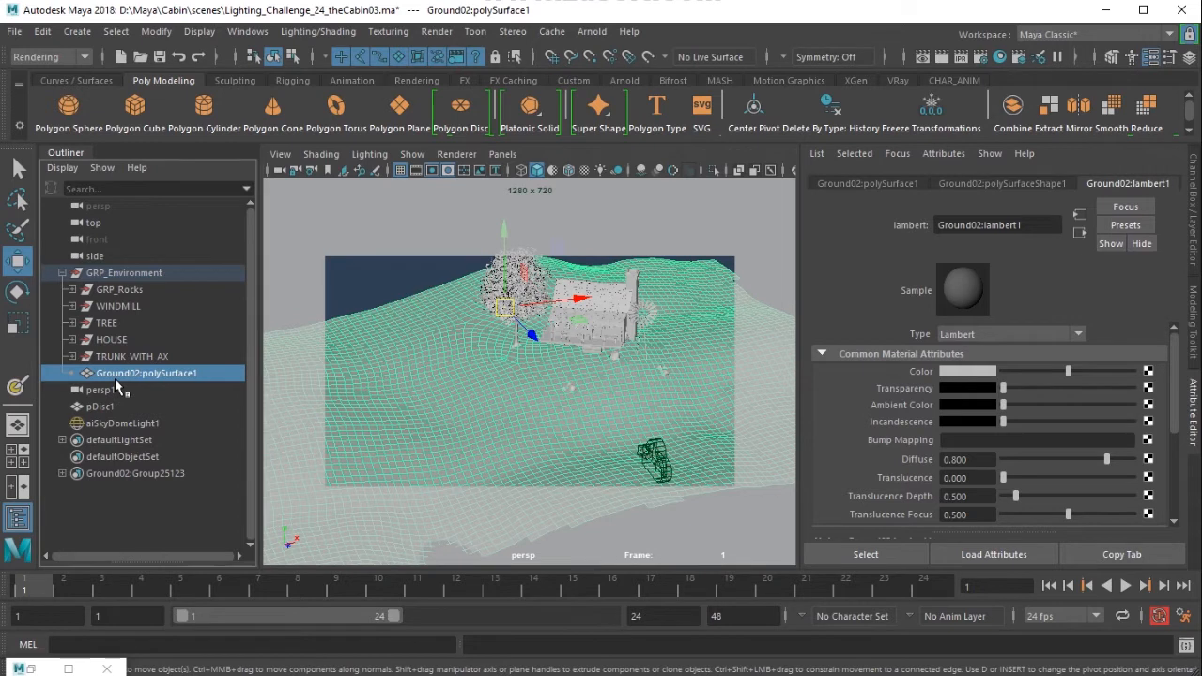
Step: Unparent the ground mesh from the GRP_Environment group and rename it ground_geo
key("shift+p")
double_click(141, 423)
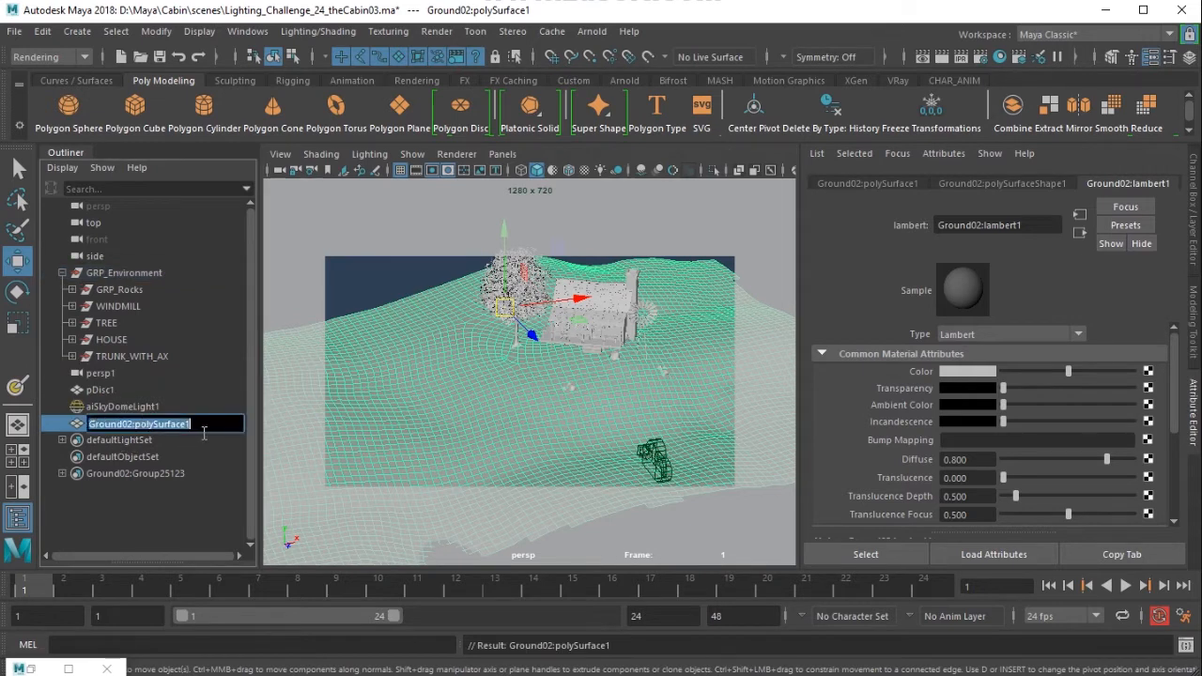
type("groun")
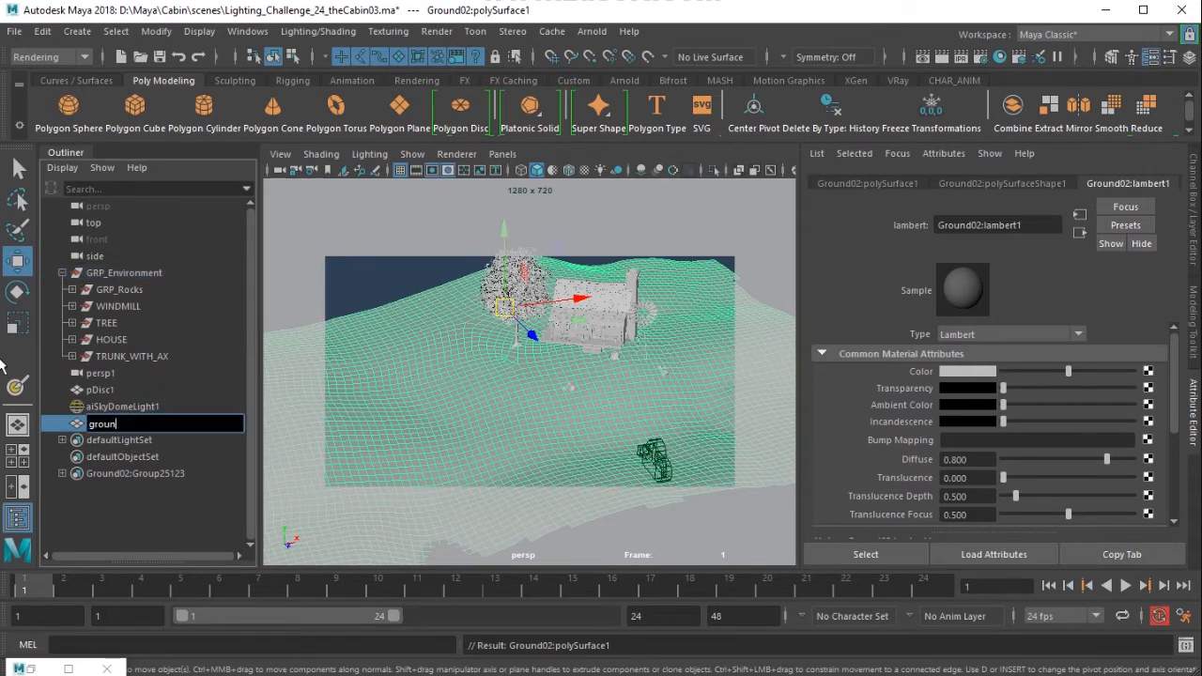
type("d_geo")
key("Return")
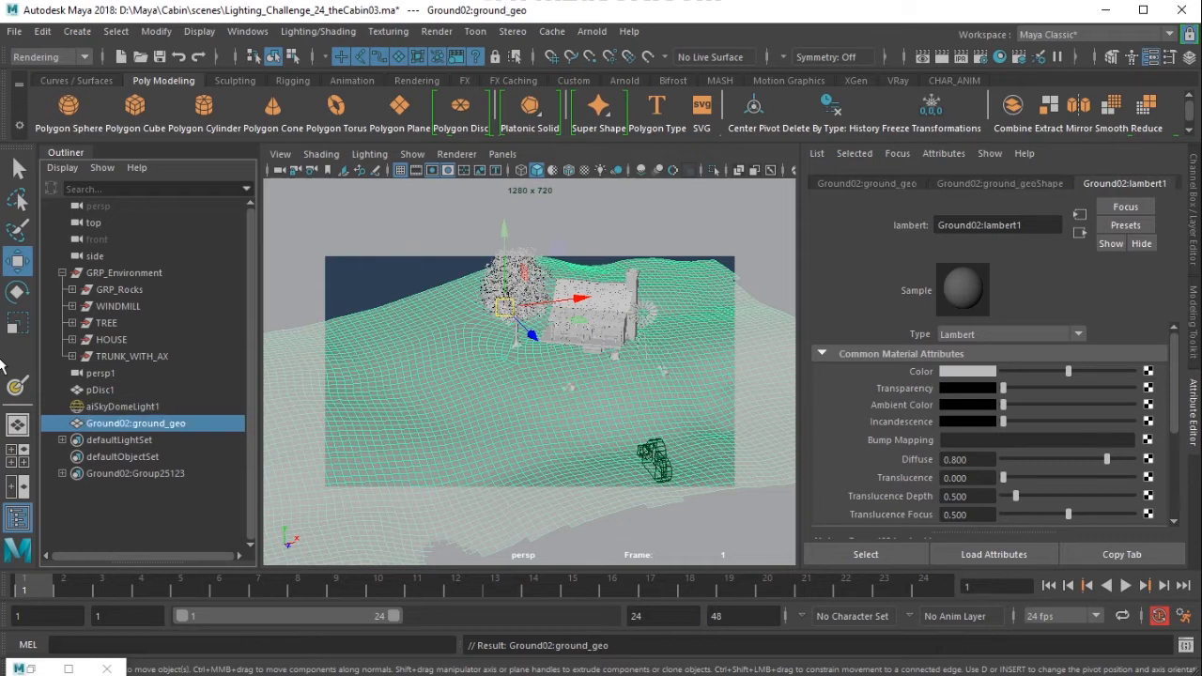
Step: Reopen the 3D Paint Tool's settings for ground_geo with textured display on in the viewport
double_click(17, 385)
key("6")
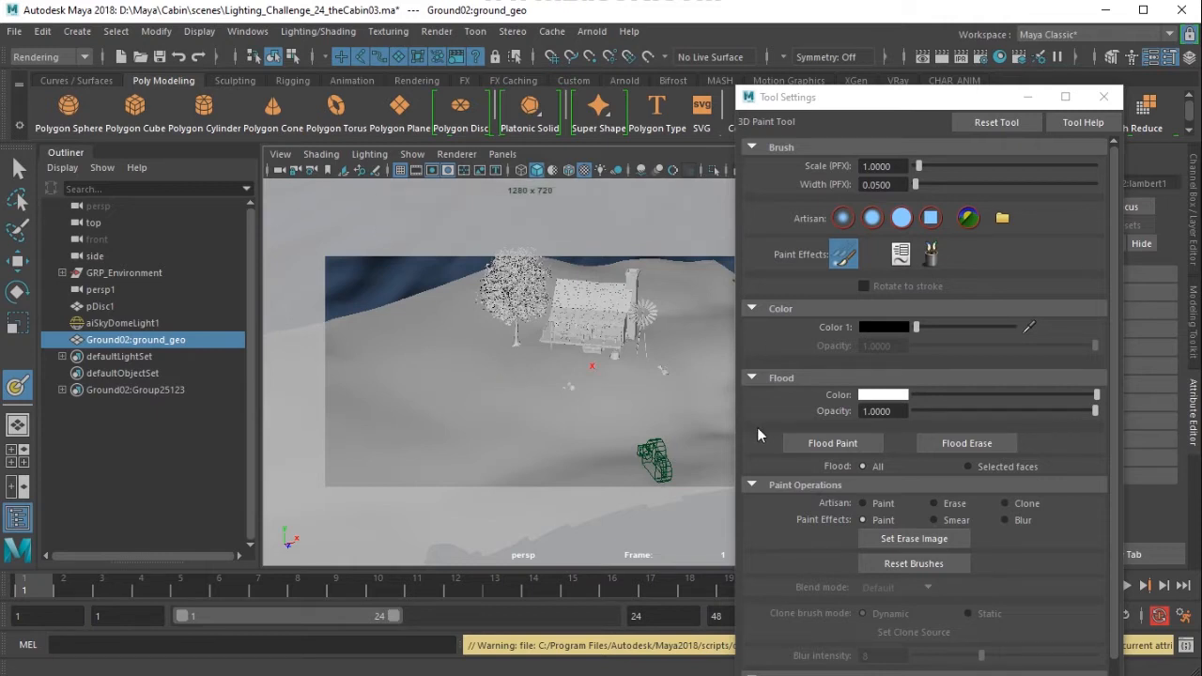
scroll(1018, 549, "down", 3)
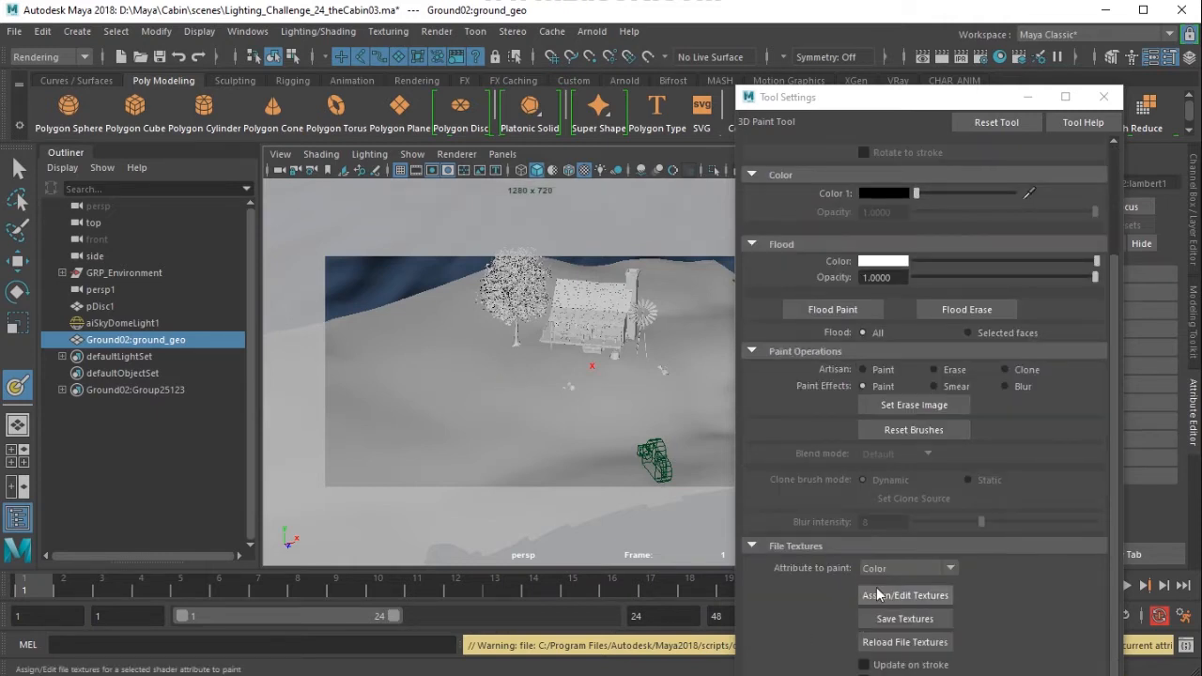
Step: Assign a 1024 by 1024 JPEG file texture to the ground's Color attribute for painting
mouse_move(575, 380)
left_mouse_down("alt")
mouse_move(547, 359)
mouse_move(563, 379)
left_mouse_up("alt")
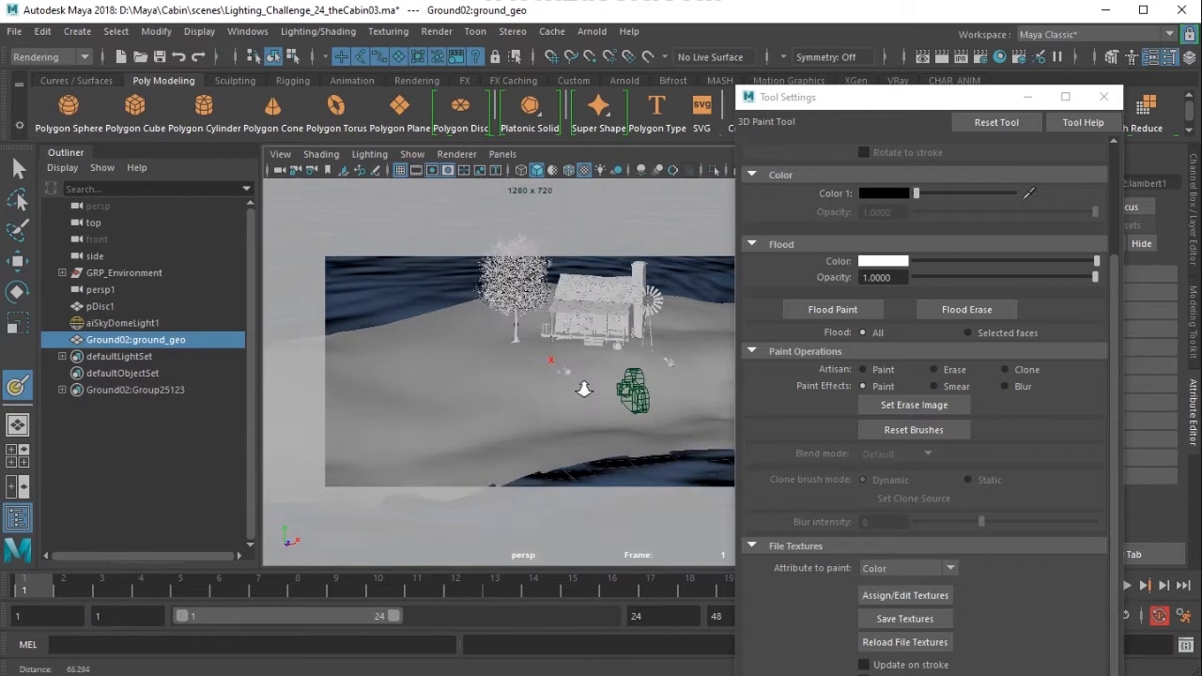
right_click_drag(564, 379, 576, 384, "alt")
left_click_drag(577, 384, 590, 419, "alt")
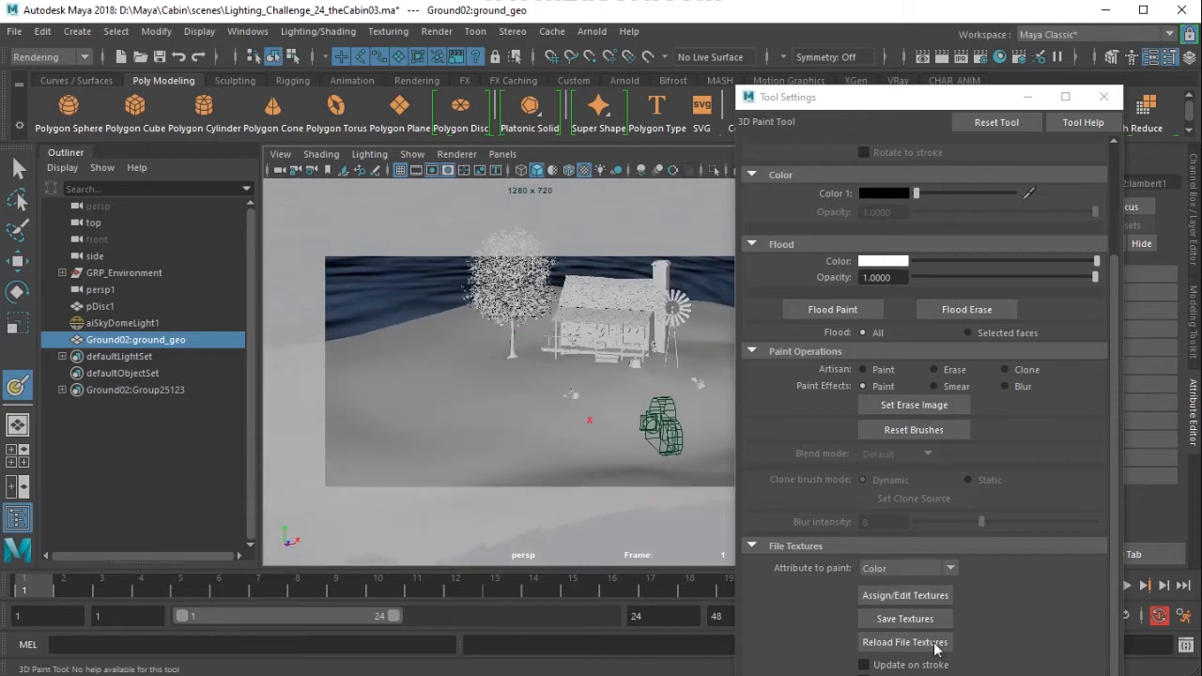
left_click(906, 597)
left_click_drag(550, 215, 824, 166)
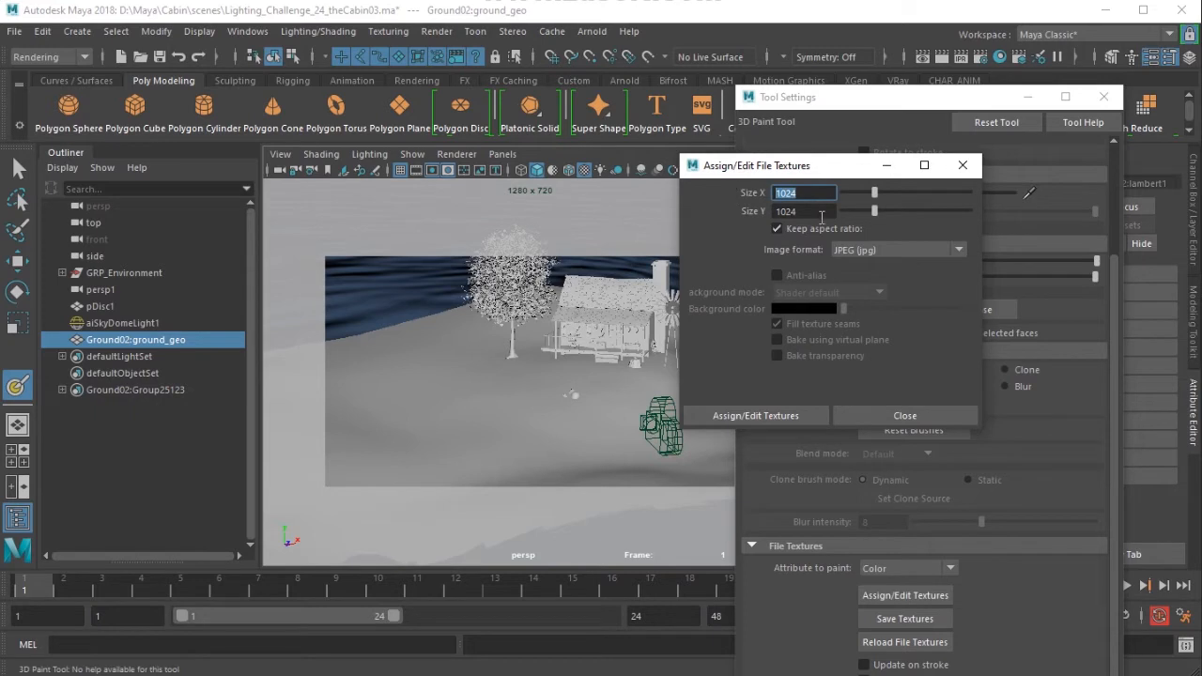
left_click(780, 417)
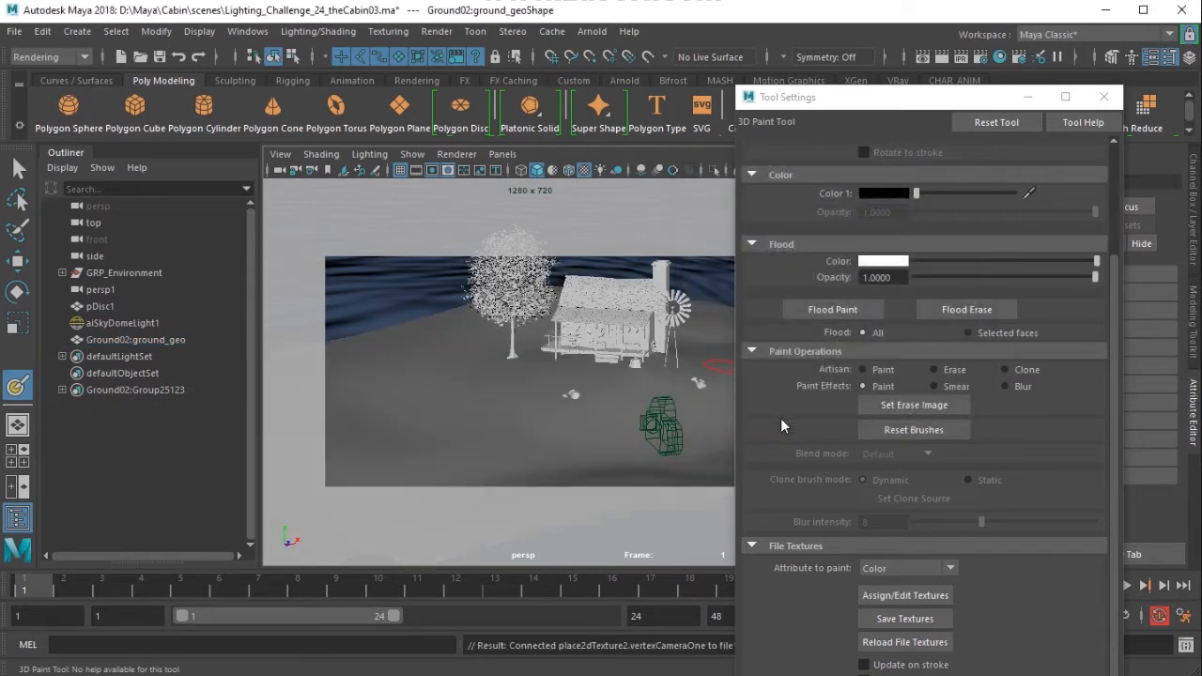
Step: Flood the whole ground texture with pure green
left_click(871, 263)
left_click(844, 220)
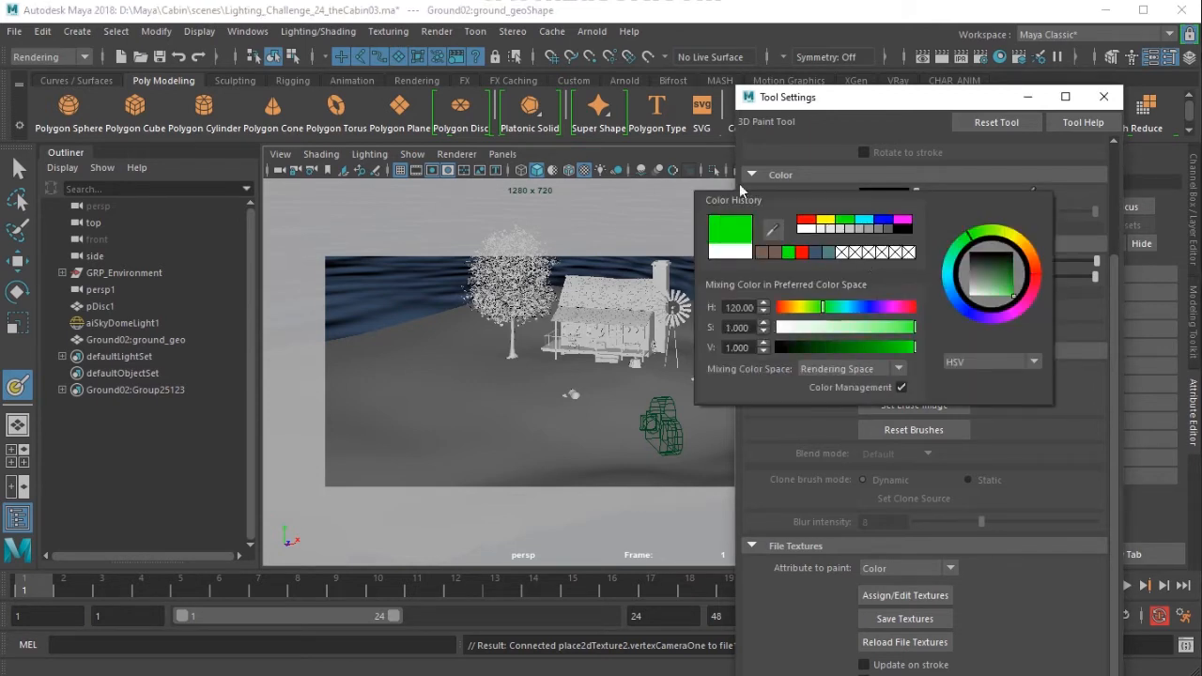
left_click(832, 310)
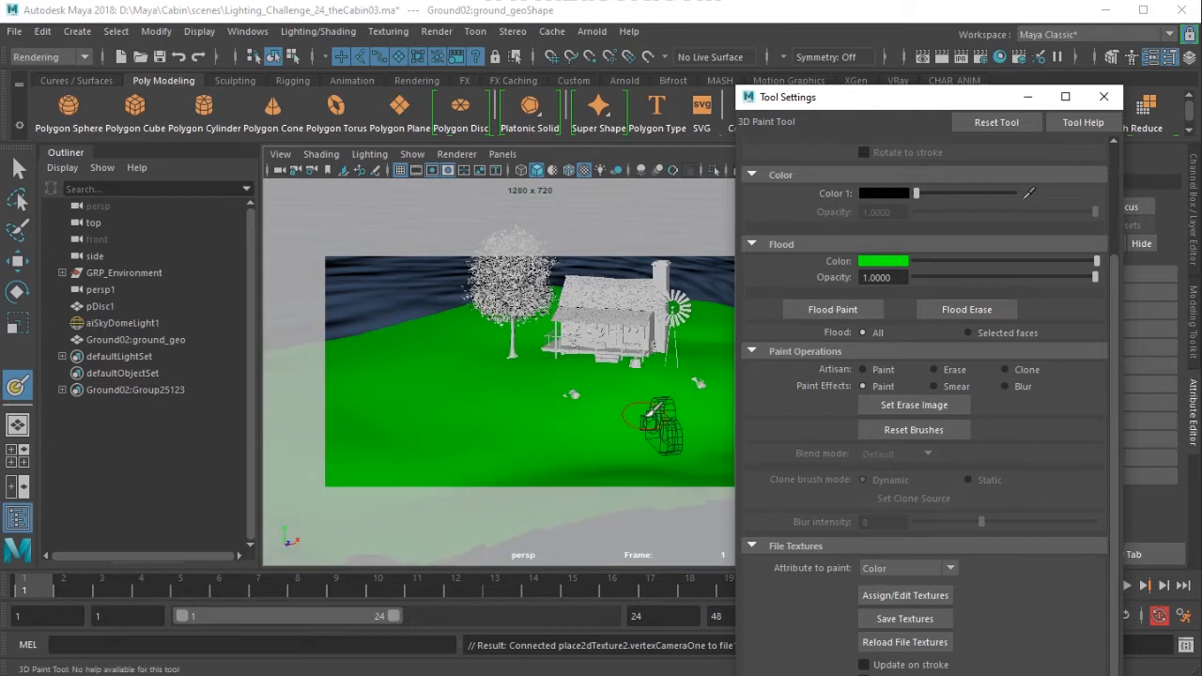
Step: Set the flood color to white and flood the entire ground texture with it
left_click_drag(964, 261, 1195, 259)
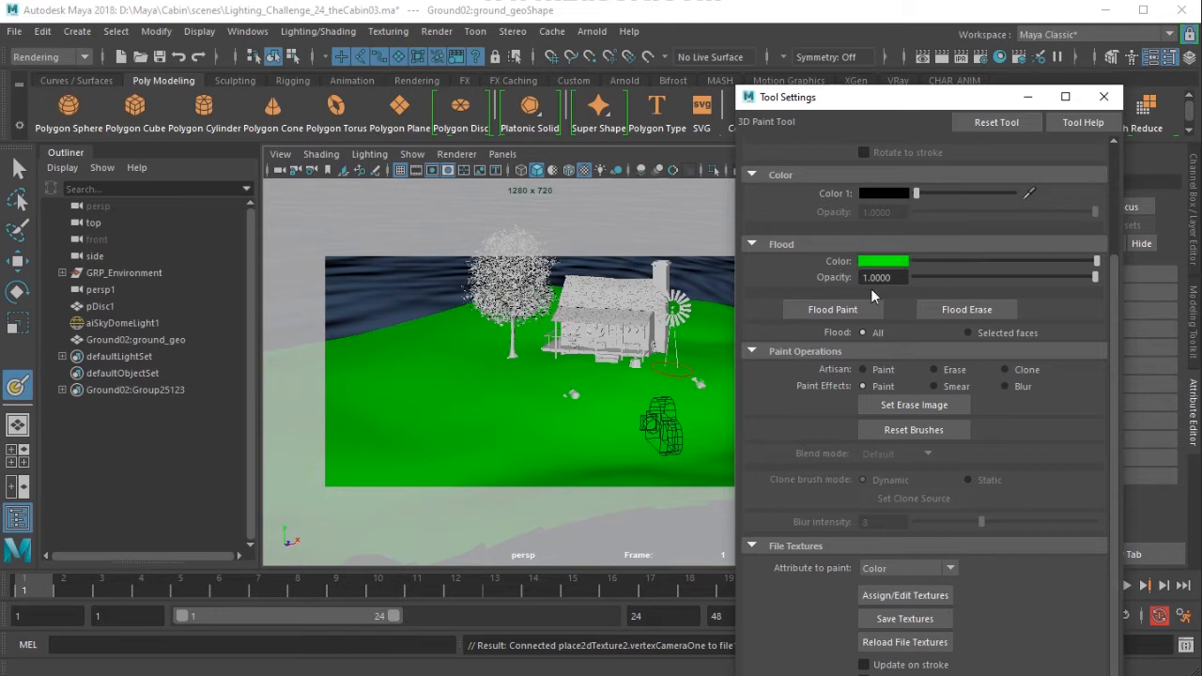
left_click(882, 266)
left_click(822, 227)
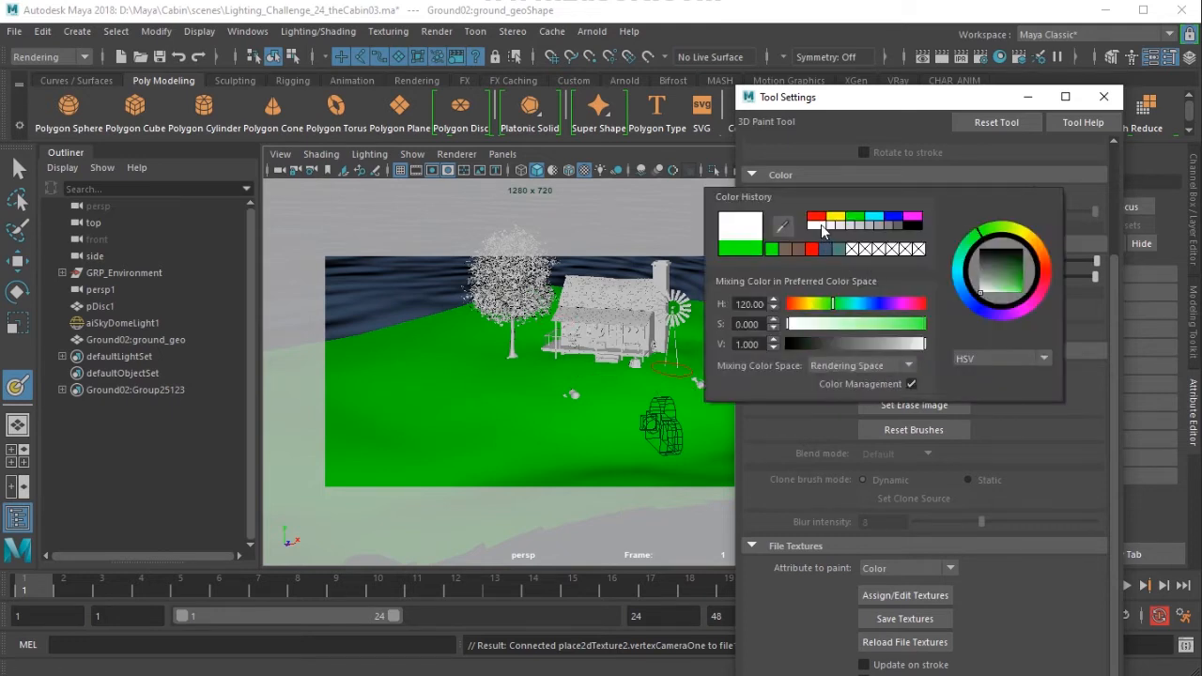
left_click(826, 314)
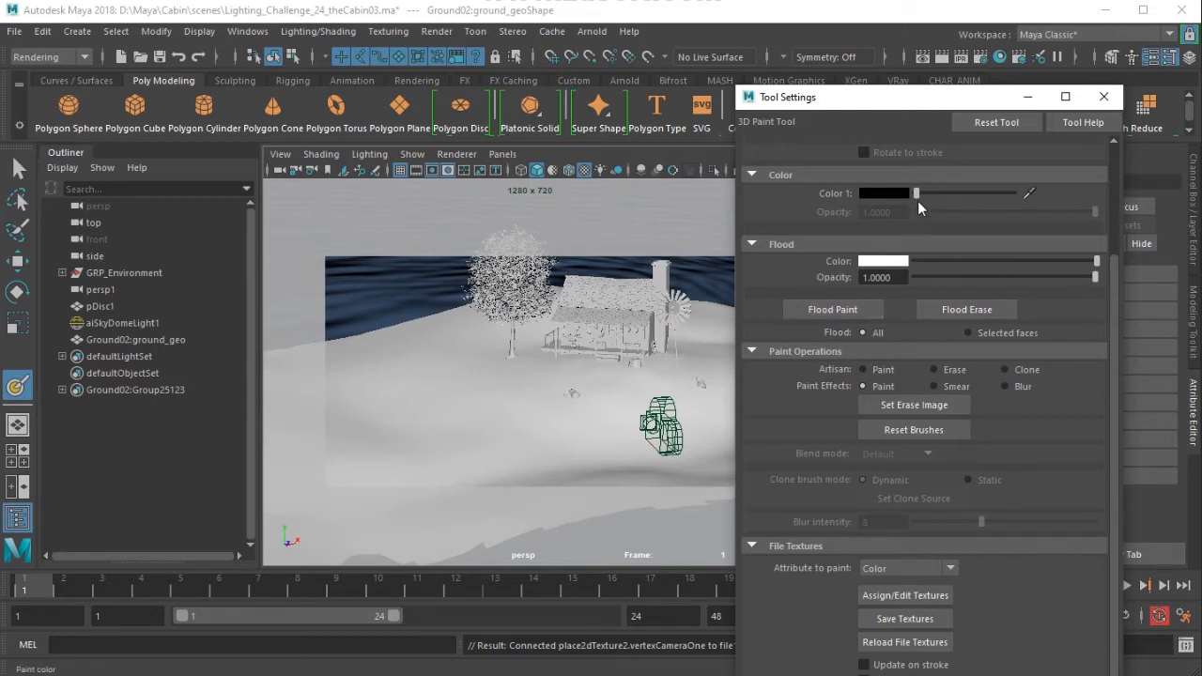
Step: Paint the ground black around and beneath the cabin, isolating the ground mesh temporarily to reach the covered area
left_click_drag(614, 380, 600, 404, "alt")
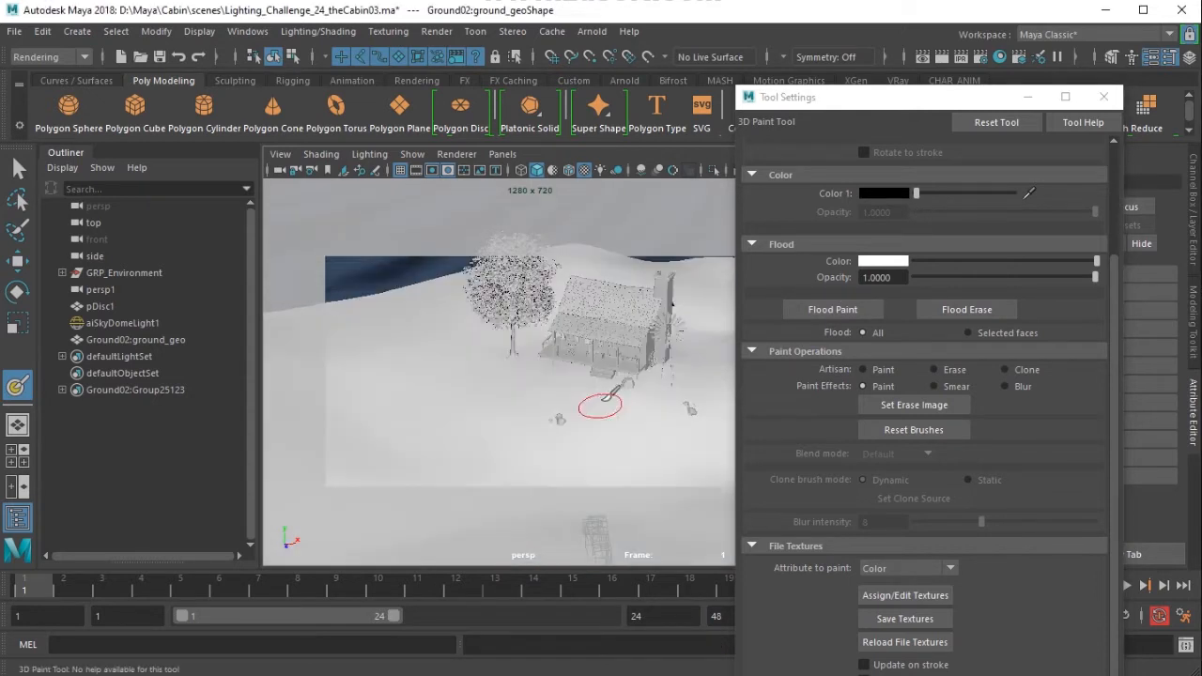
middle_click_drag(600, 404, 572, 400, "alt")
right_click_drag(572, 400, 582, 429, "alt")
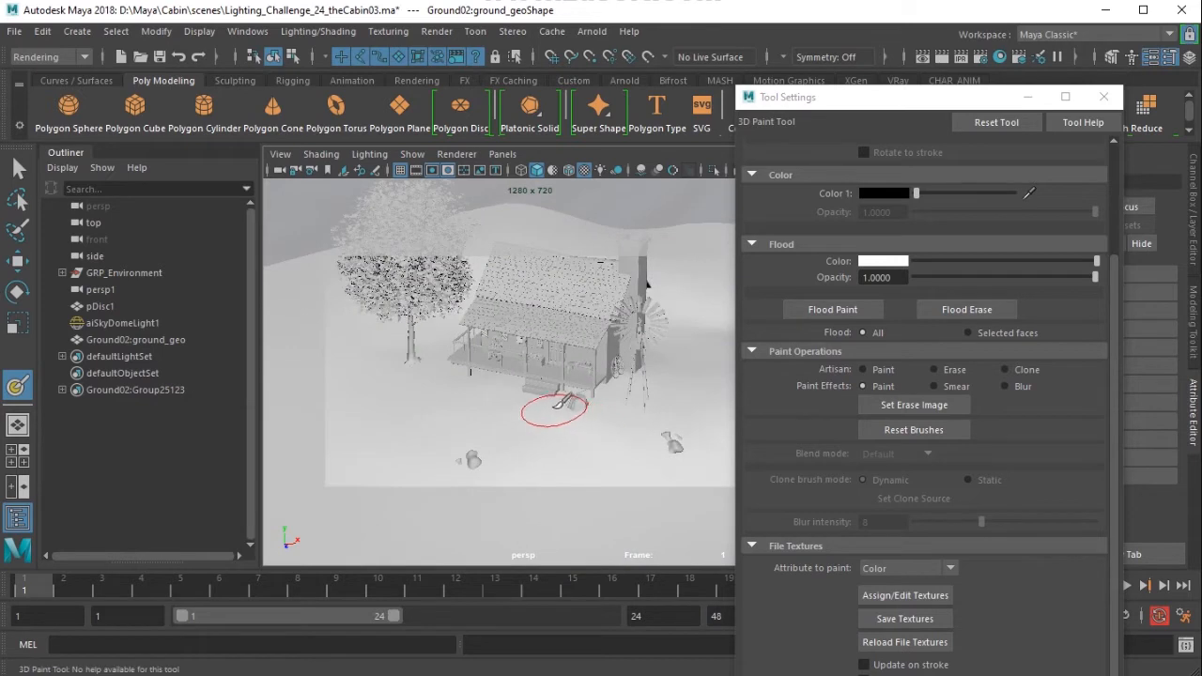
mouse_move(580, 394)
left_mouse_down()
mouse_move(619, 392)
mouse_move(627, 359)
left_mouse_up()
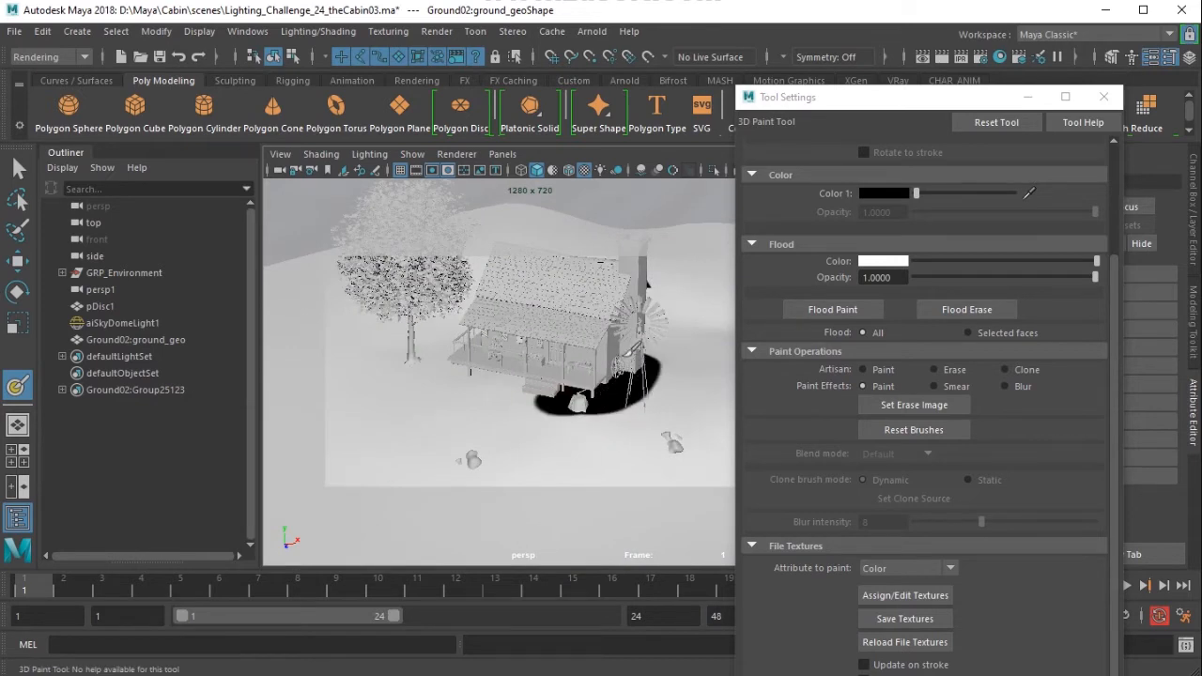
mouse_move(512, 324)
left_mouse_down()
mouse_move(451, 355)
mouse_move(542, 388)
mouse_move(552, 358)
mouse_move(585, 384)
left_mouse_up()
mouse_move(585, 384)
left_mouse_down("alt")
mouse_move(522, 397)
mouse_move(491, 290)
mouse_move(509, 374)
mouse_move(534, 387)
left_mouse_up("alt")
left_click(713, 169)
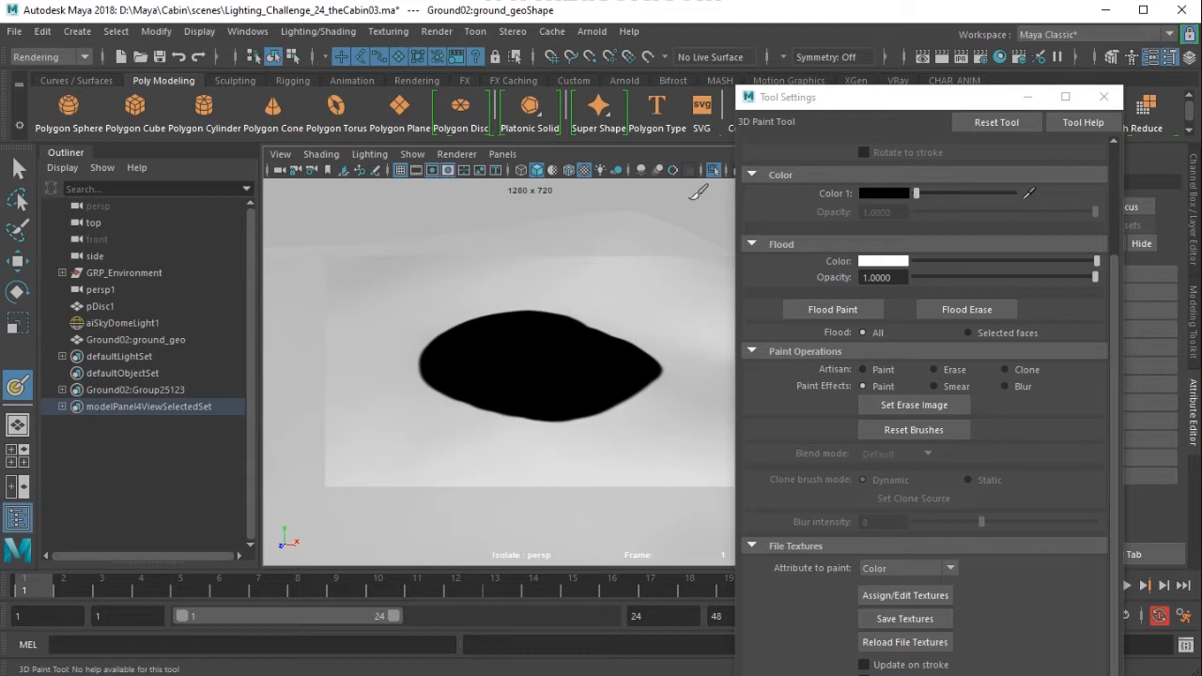
left_click(713, 169)
Step: Extend the black paint from the cabin along a foreground path and under the tree, checking behind the building
mouse_move(550, 375)
left_mouse_down("alt")
mouse_move(544, 405)
mouse_move(578, 376)
mouse_move(593, 381)
mouse_move(595, 362)
mouse_move(511, 493)
mouse_move(571, 345)
mouse_move(531, 460)
mouse_move(553, 456)
mouse_move(622, 362)
mouse_move(554, 484)
mouse_move(502, 481)
mouse_move(499, 441)
mouse_move(549, 371)
mouse_move(531, 278)
left_mouse_up("alt")
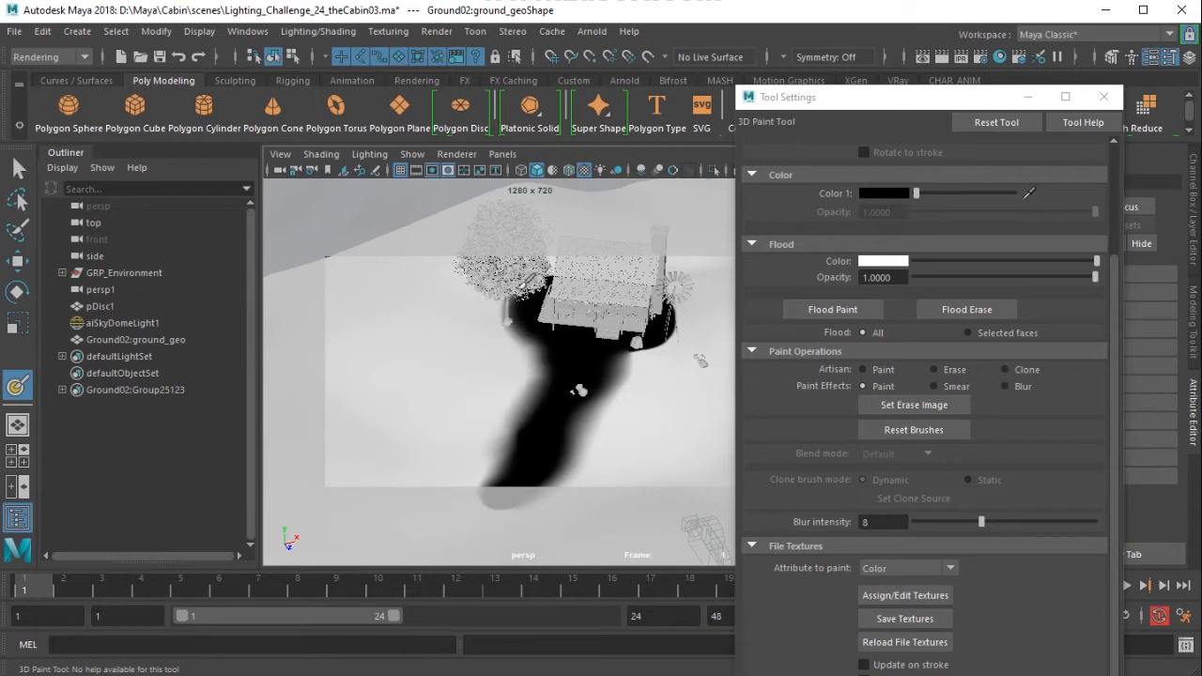
mouse_move(504, 324)
left_mouse_down()
mouse_move(493, 319)
mouse_move(507, 318)
mouse_move(512, 336)
mouse_move(484, 325)
mouse_move(506, 321)
left_mouse_up()
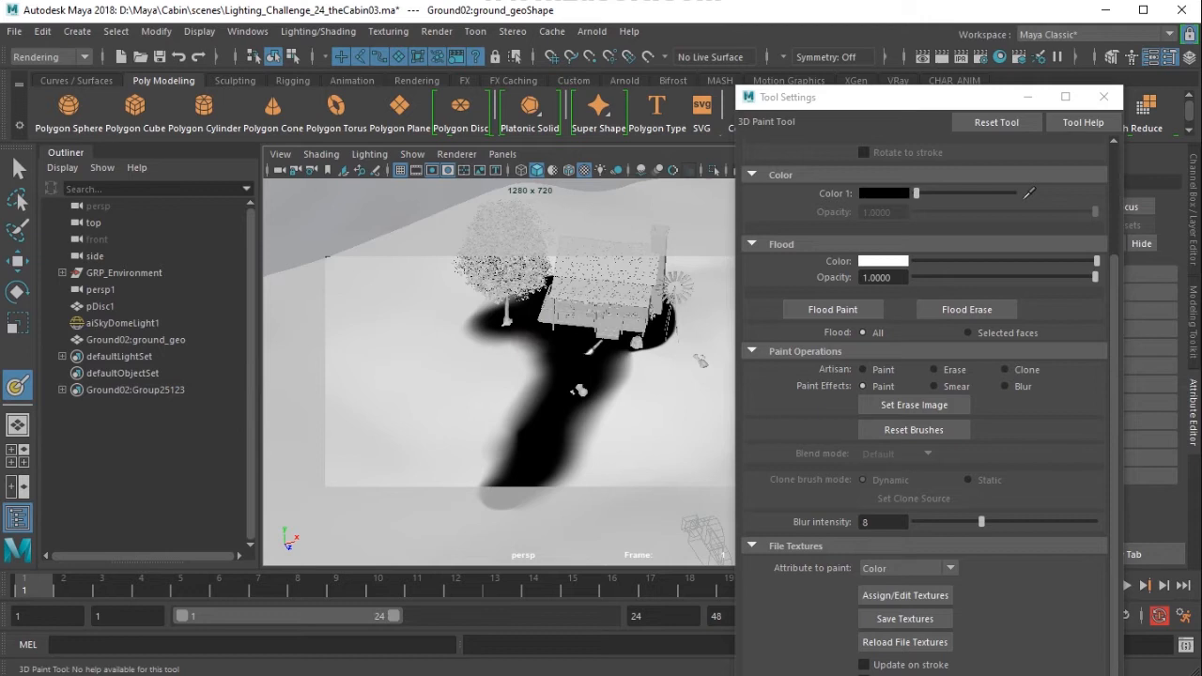
mouse_move(680, 323)
left_mouse_down("alt")
mouse_move(539, 385)
mouse_move(644, 416)
mouse_move(574, 381)
left_mouse_up("alt")
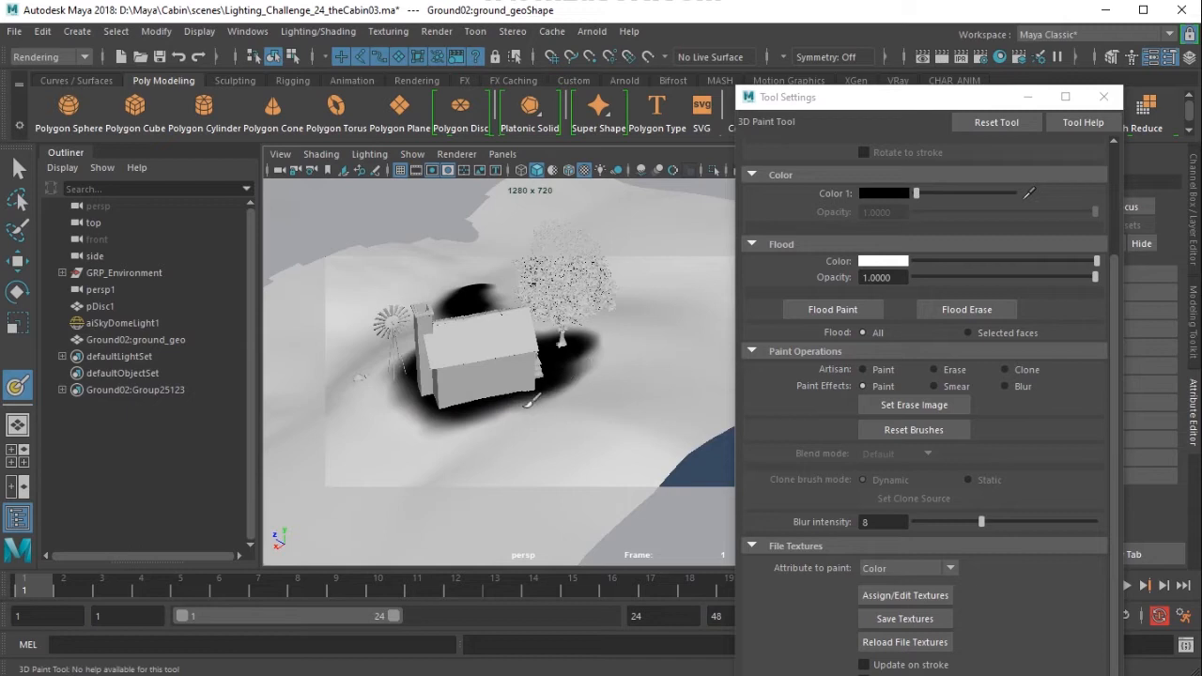
mouse_move(445, 445)
left_mouse_down("alt")
mouse_move(629, 400)
mouse_move(605, 377)
mouse_move(567, 439)
mouse_move(510, 427)
mouse_move(511, 451)
mouse_move(615, 441)
mouse_move(642, 375)
mouse_move(633, 324)
left_mouse_up("alt")
mouse_move(446, 374)
left_mouse_down("alt")
mouse_move(622, 368)
mouse_move(525, 423)
mouse_move(518, 310)
left_mouse_up("alt")
Step: Through the persp1 camera, widen the black area toward the windmill and along the tree side of the path
left_click(505, 155)
mouse_move(524, 174)
left_click(686, 189)
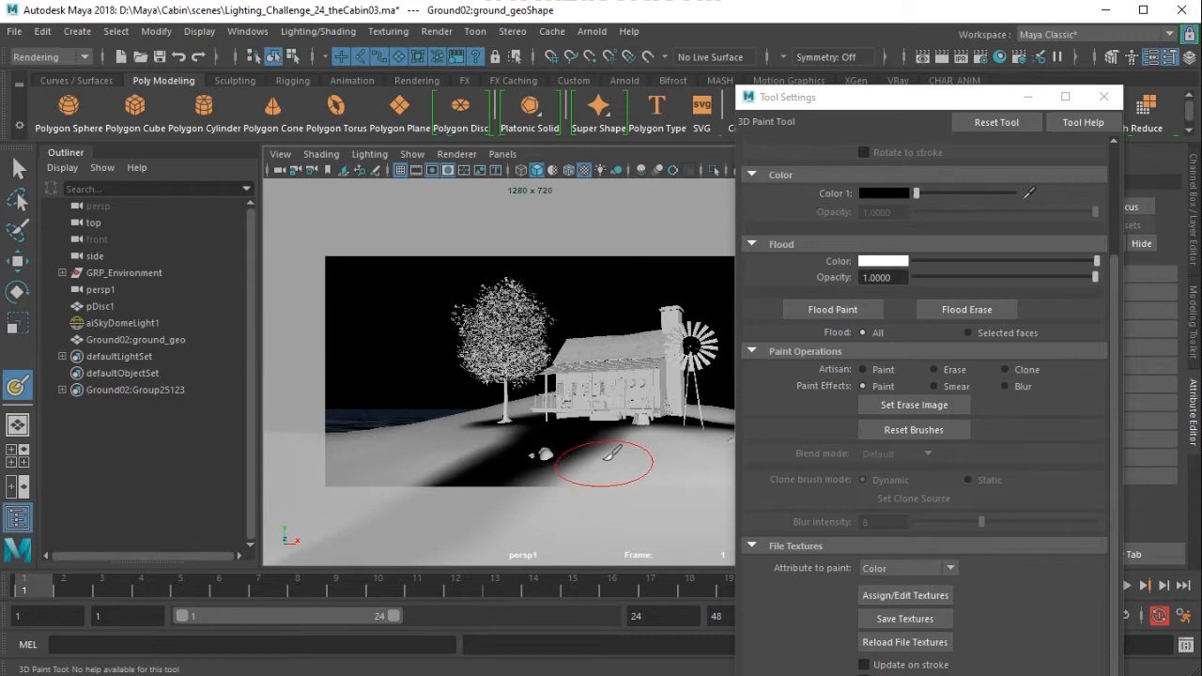
mouse_move(592, 452)
left_mouse_down()
mouse_move(683, 422)
mouse_move(702, 448)
mouse_move(599, 445)
mouse_move(706, 430)
left_mouse_up()
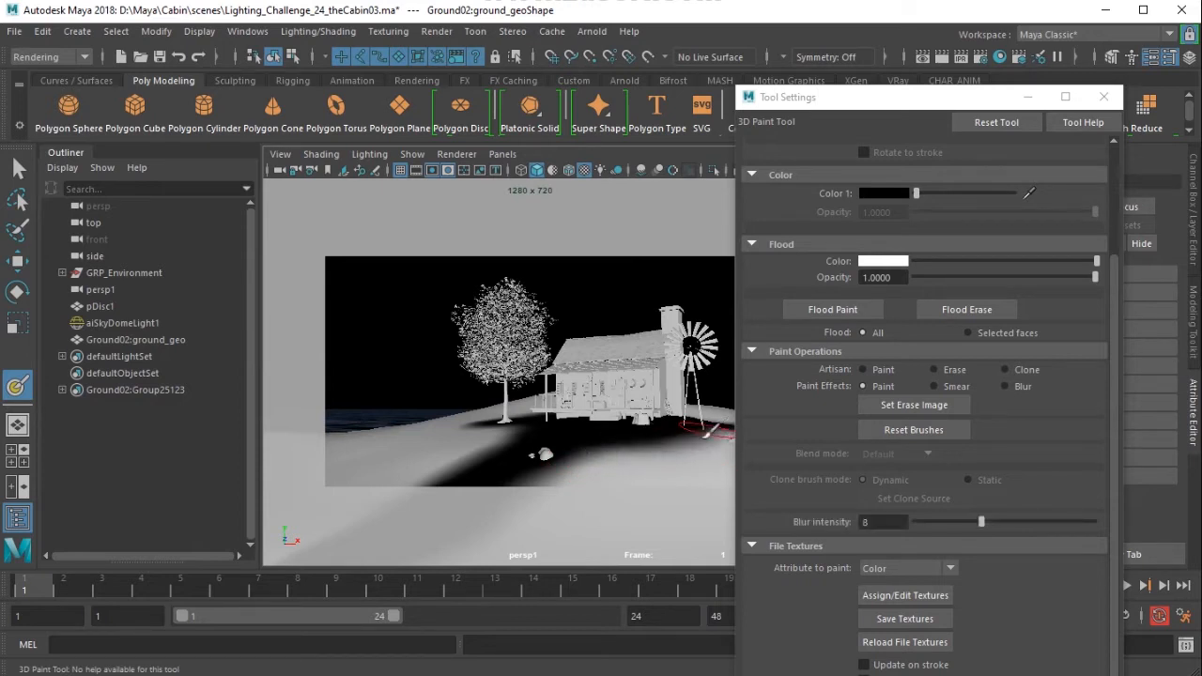
left_click_drag(912, 104, 1019, 105)
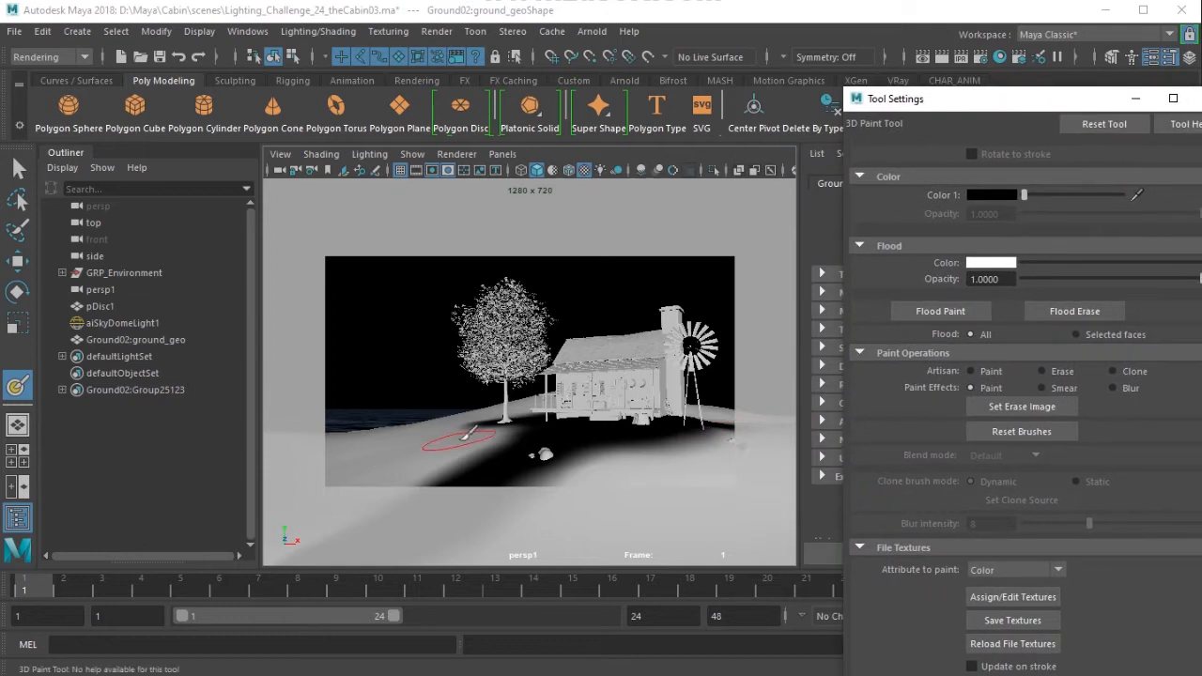
mouse_move(511, 432)
left_mouse_down()
mouse_move(467, 437)
mouse_move(474, 420)
left_mouse_up()
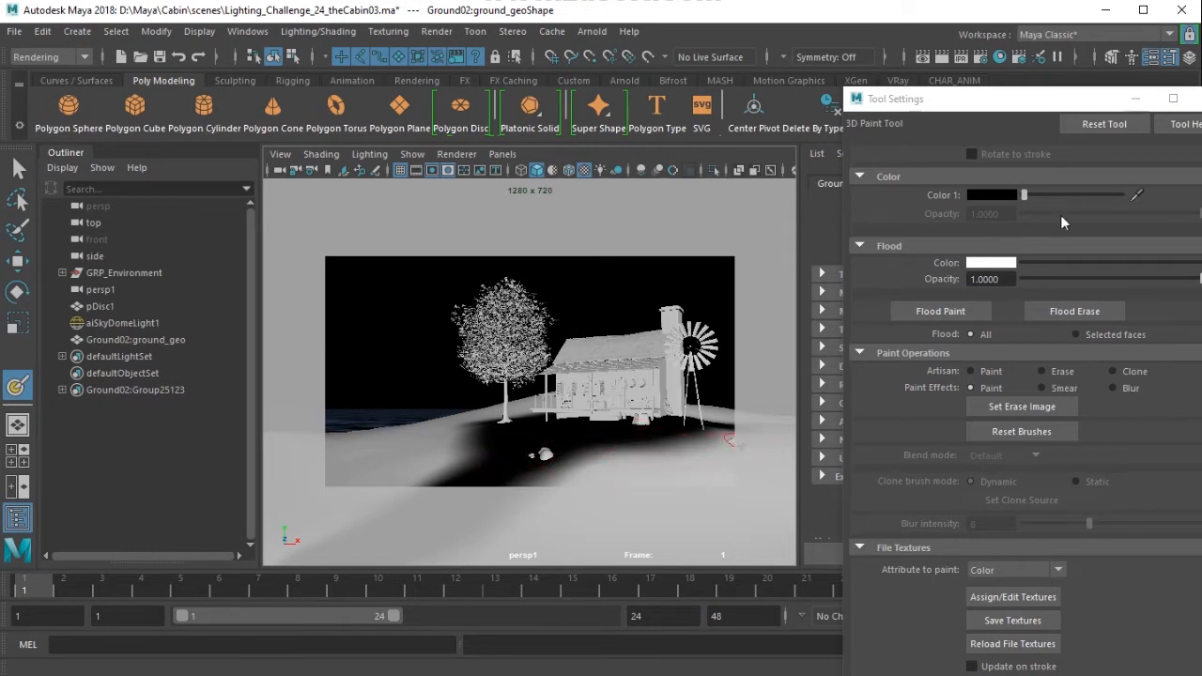
Step: Save the painted ground texture, close the paint settings and return to the Move tool
left_click_drag(1040, 106, 924, 76)
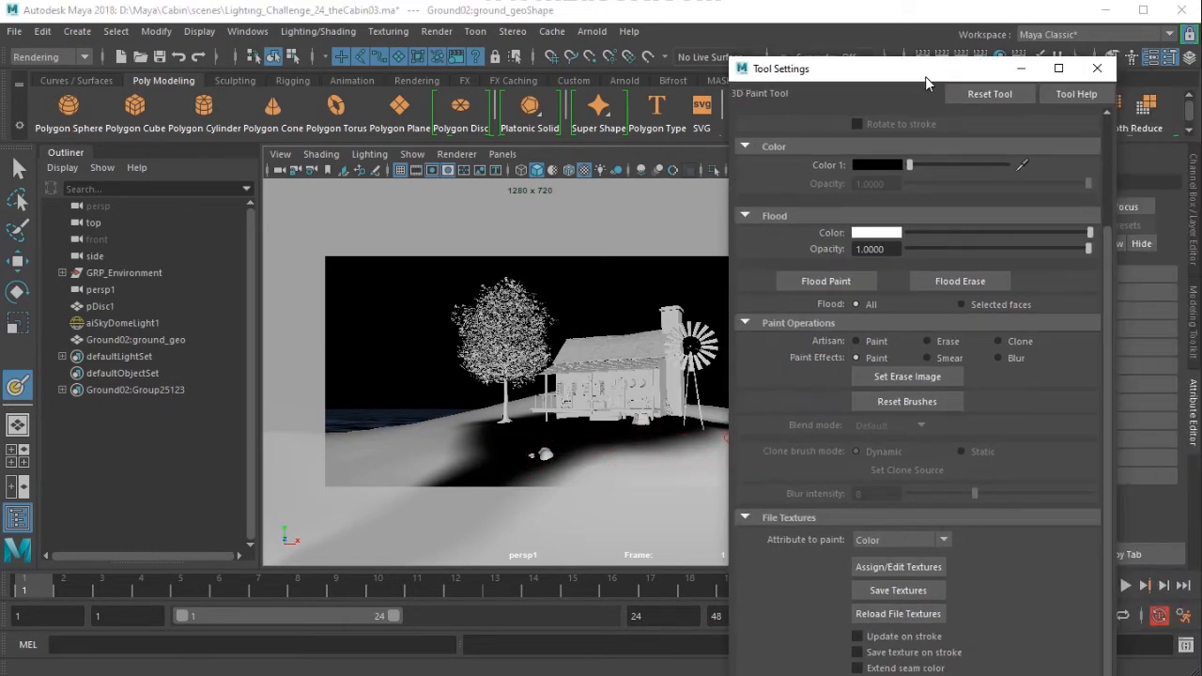
left_click(897, 589)
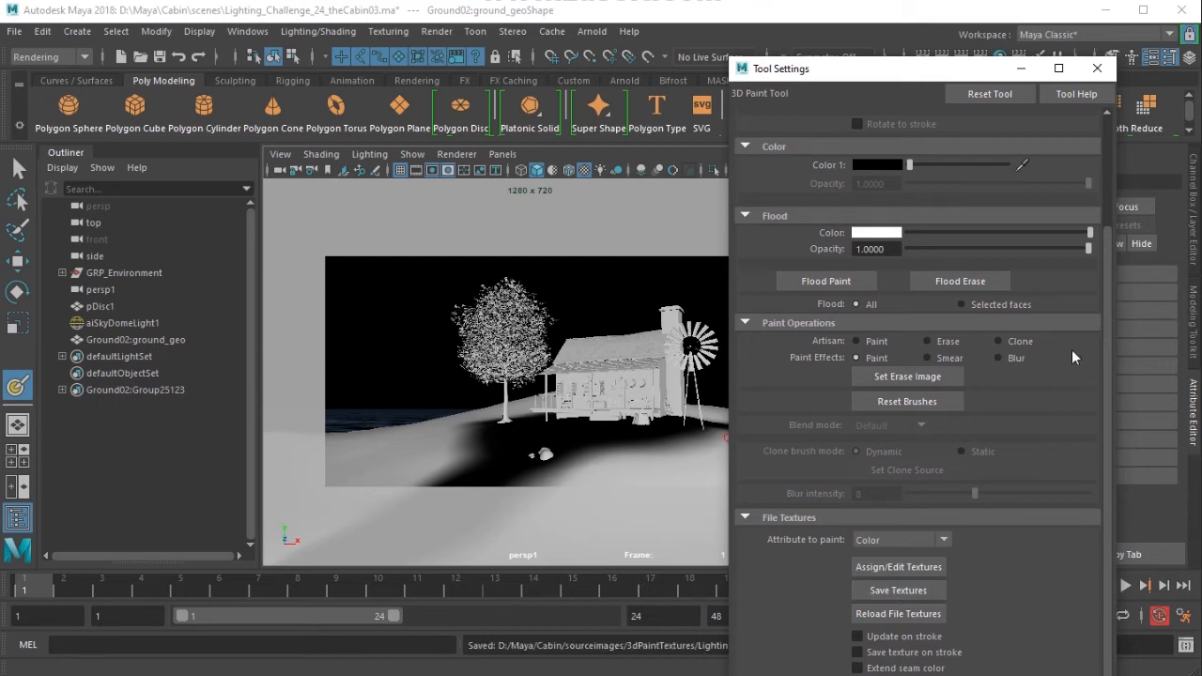
left_click(1096, 67)
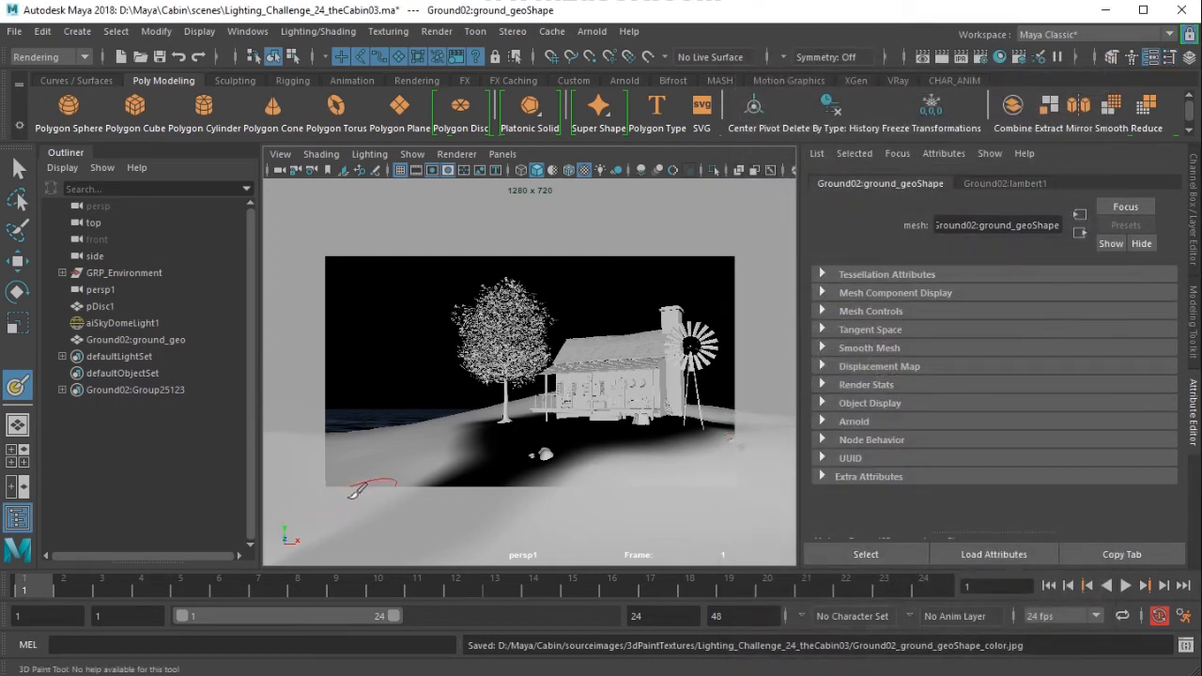
key("w")
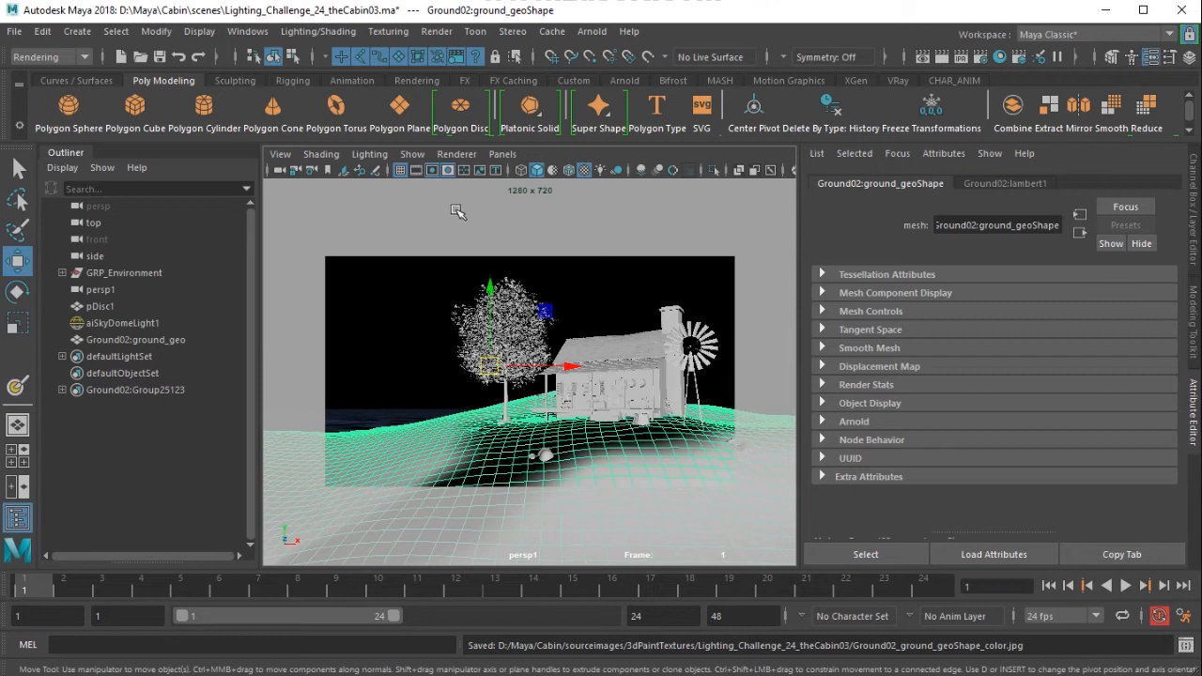
Step: Switch the viewport back to the persp camera to view the painted ground from above
left_click(503, 154)
mouse_move(523, 172)
left_click(689, 172)
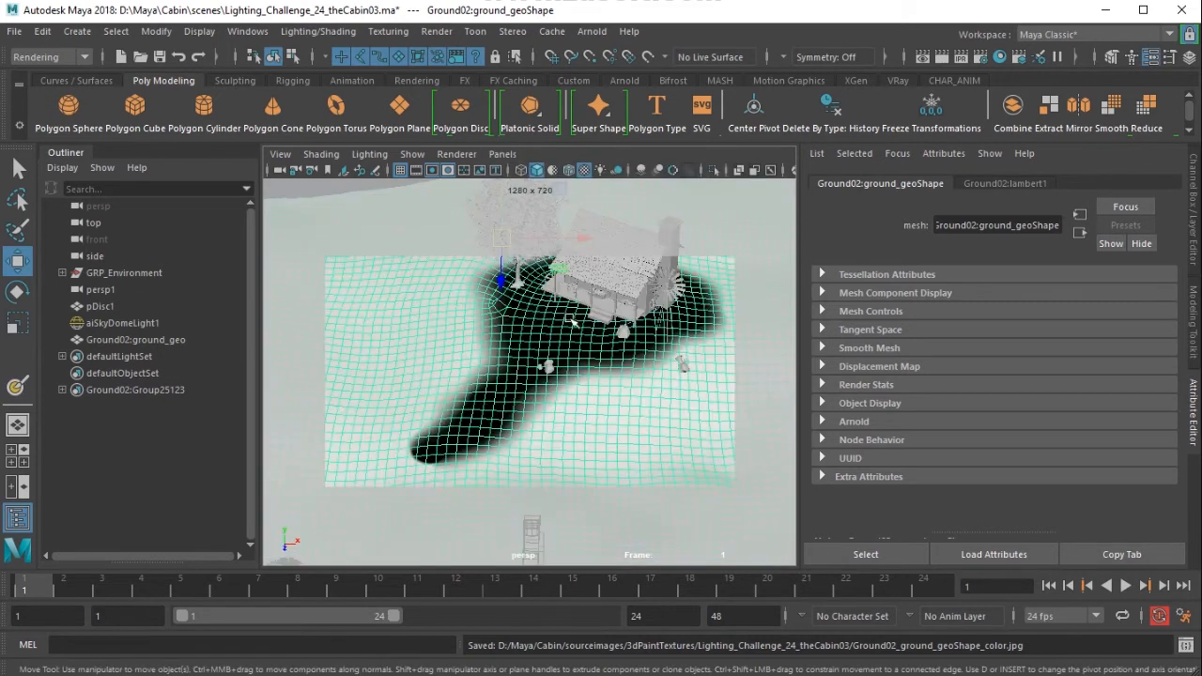
Step: Switch to the Modeling menu set and open the Content Browser to get a Paint Effects brush
left_click_drag(657, 432, 609, 383, "alt")
right_click_drag(609, 383, 523, 354, "alt")
left_click(698, 425)
left_click_drag(638, 417, 486, 383, "alt")
left_click(52, 56)
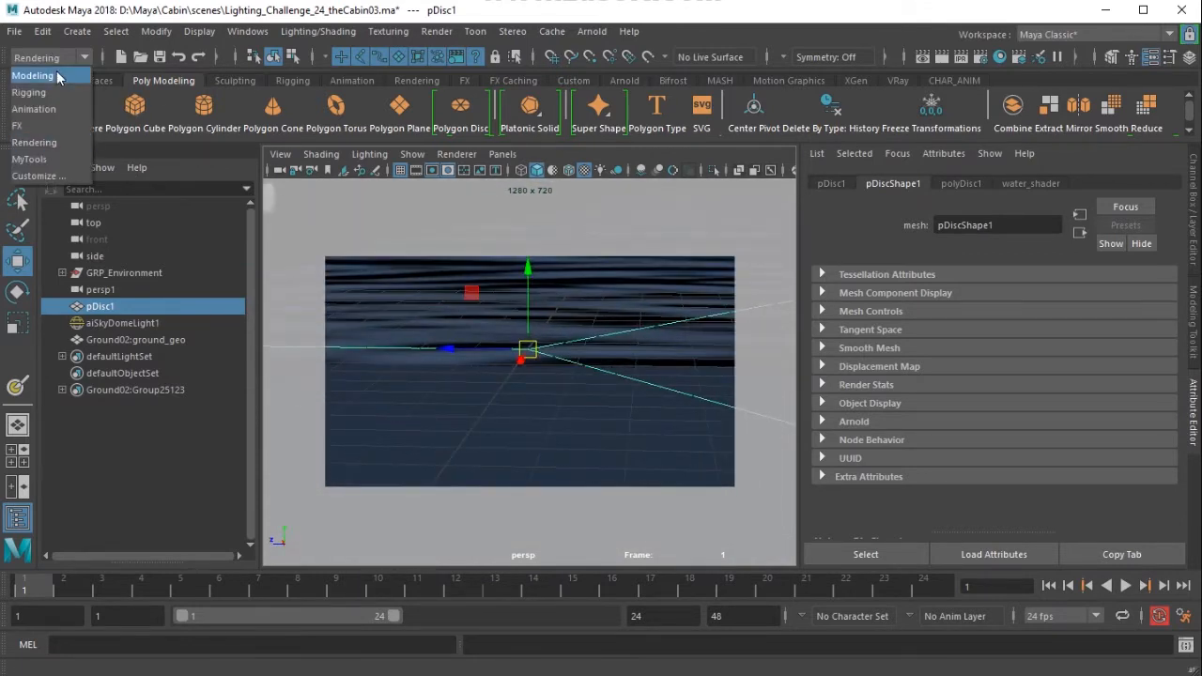
left_click(56, 74)
left_click(680, 31)
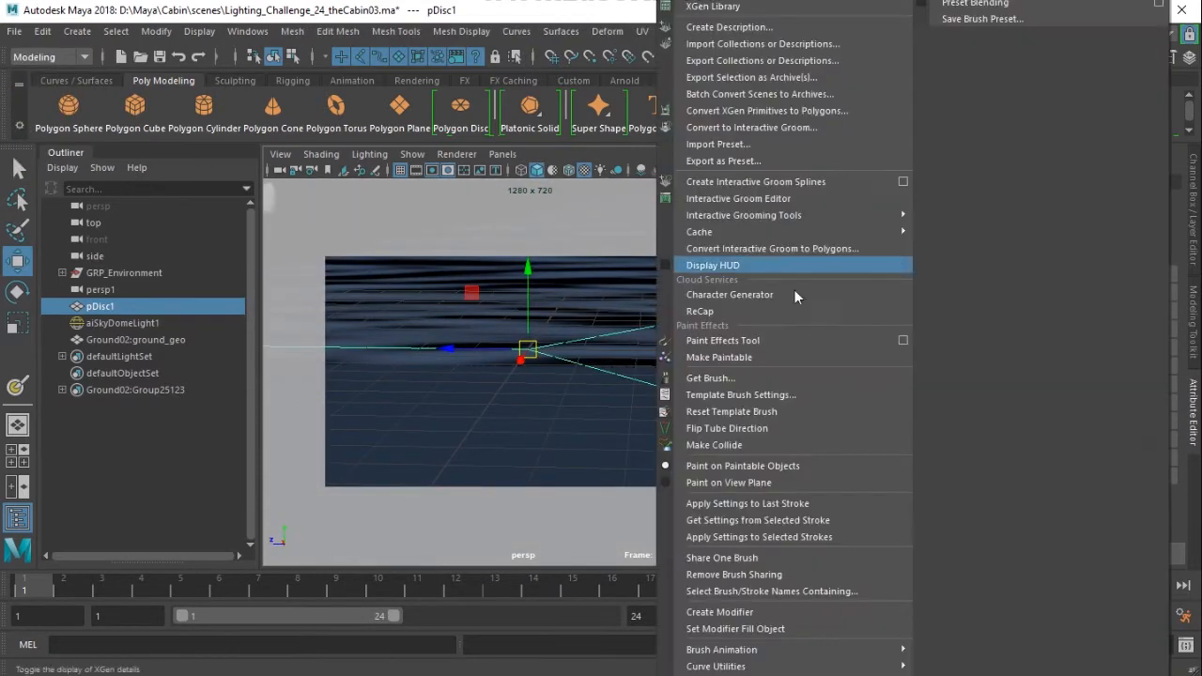
left_click(847, 378)
left_click_drag(156, 242, 1007, 130)
left_click_drag(486, 134, 848, 125)
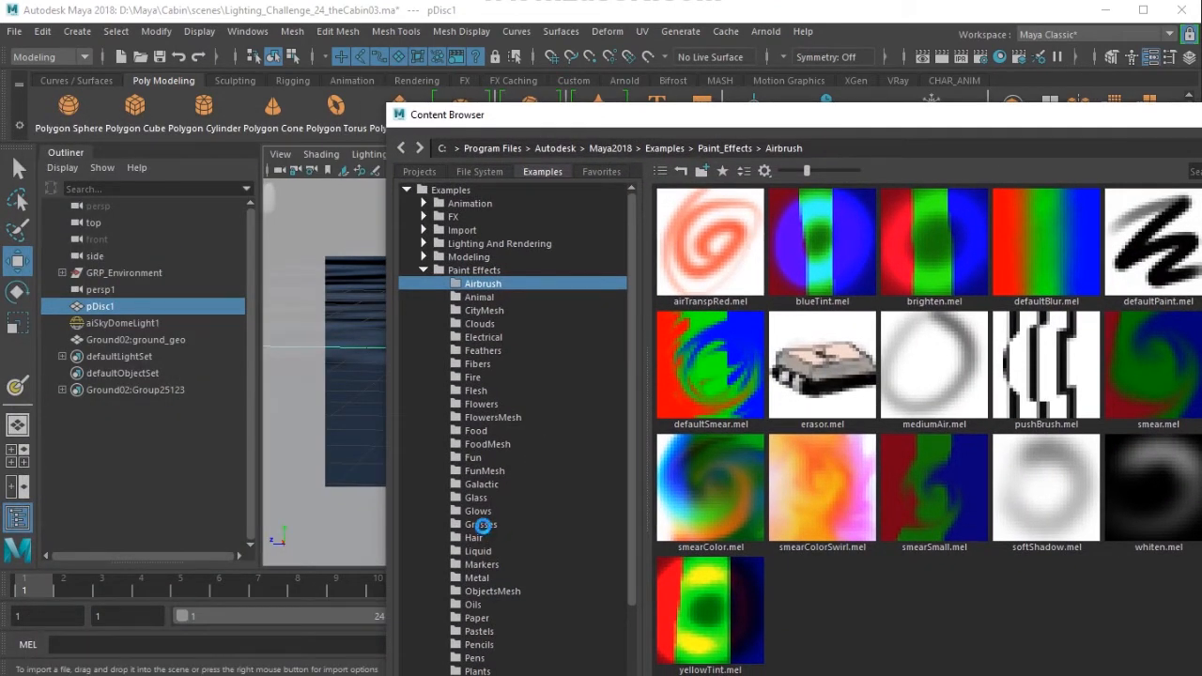
Step: Load the grassClump.mel brush from the Paint Effects Grasses folder, paint one short stroke, and return to the Move tool
left_click(480, 525)
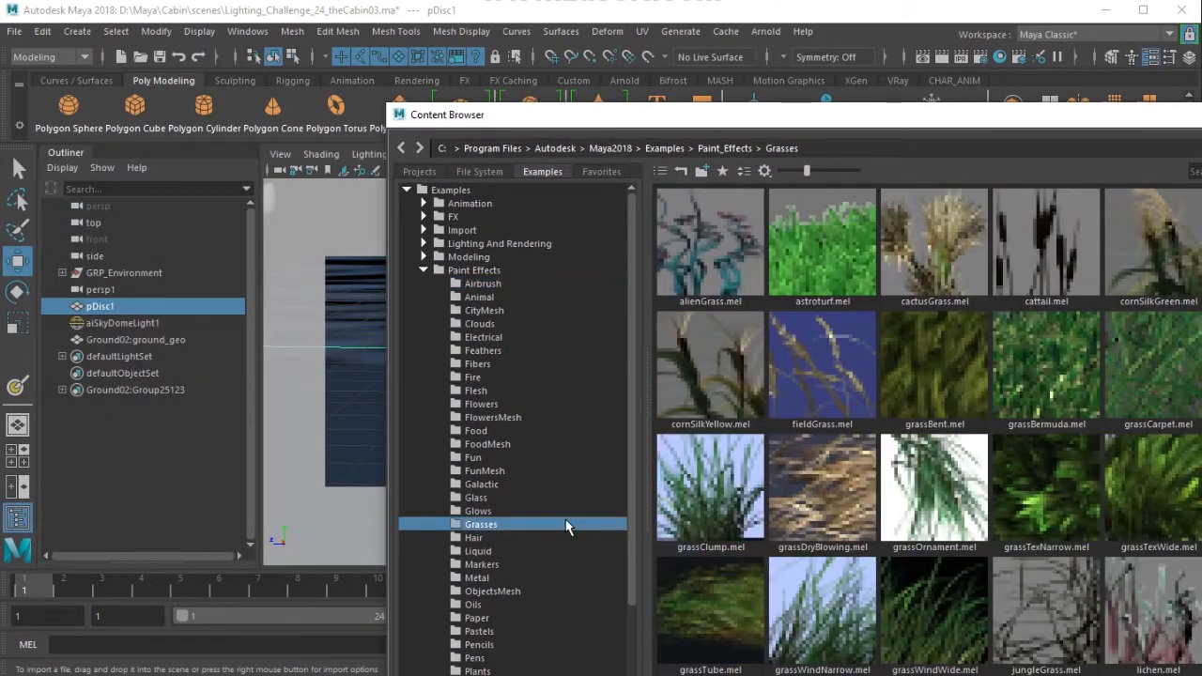
left_click(715, 507)
left_click_drag(1130, 120, 576, 205)
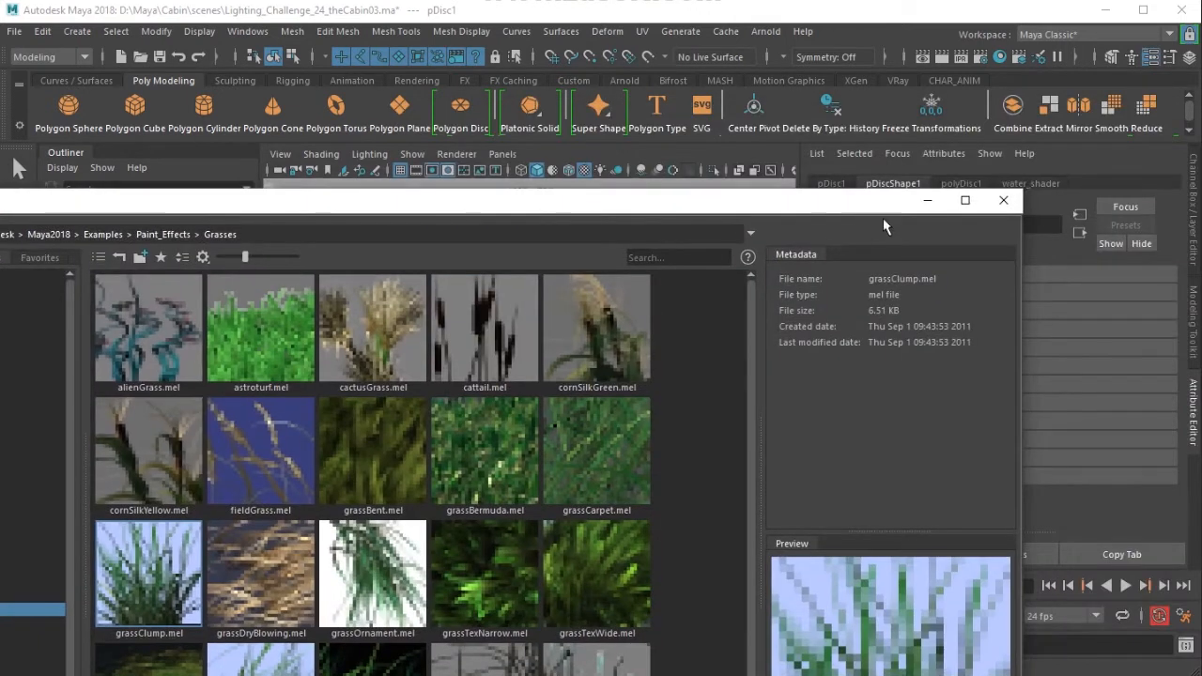
left_click(922, 201)
right_click_drag(523, 362, 600, 410, "alt")
mouse_move(532, 372)
left_mouse_down("alt")
mouse_move(528, 390)
mouse_move(532, 344)
mouse_move(567, 339)
left_mouse_up("alt")
key("w")
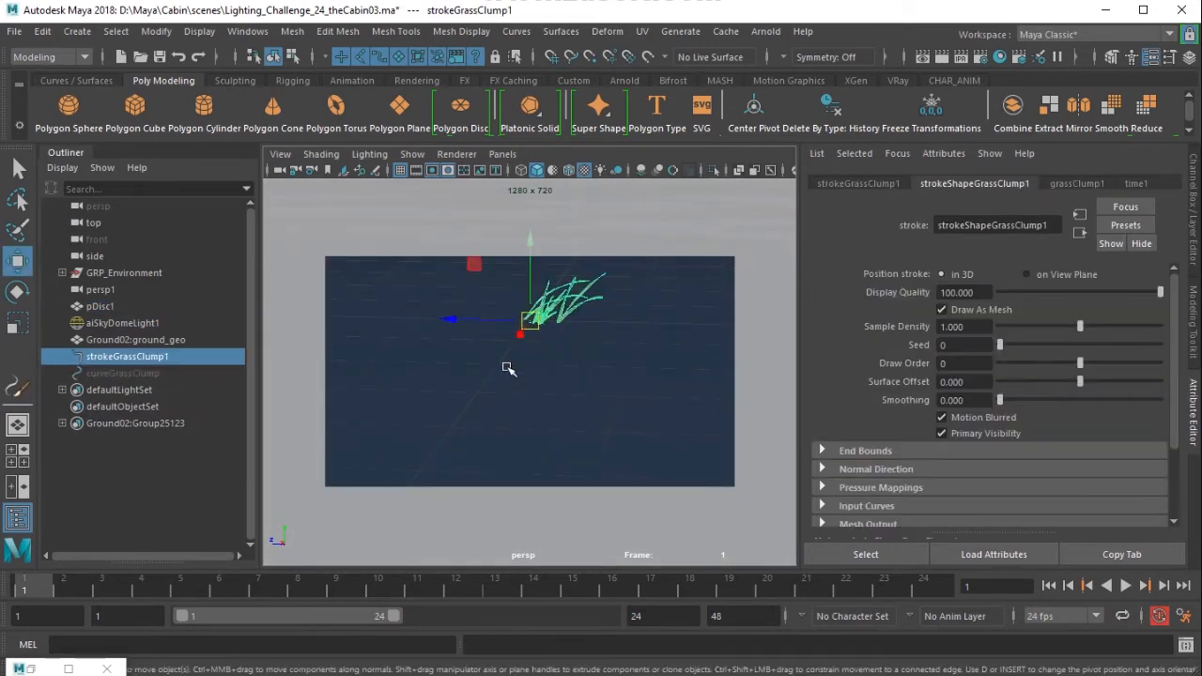
Step: Taper the grass blade tips with the grassClump1 brush's tube Width Scale curve, placing a point at position 0.817, value 0.820
left_click_drag(510, 367, 553, 365, "alt")
middle_click_drag(499, 321, 519, 392, "alt")
right_click_drag(519, 392, 614, 435, "alt")
middle_click_drag(566, 410, 566, 378, "alt")
left_click_drag(566, 378, 485, 375, "alt")
middle_click_drag(486, 376, 365, 325, "alt")
left_click_drag(366, 325, 664, 412, "alt")
left_click(1079, 185)
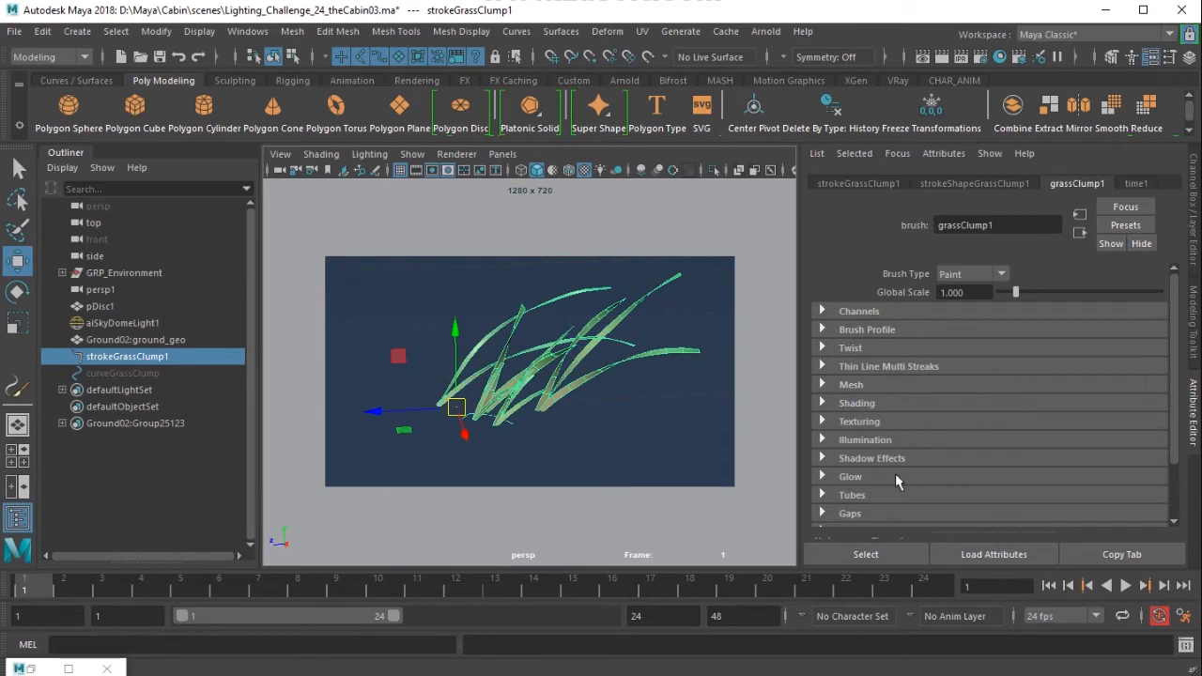
left_click(876, 491)
scroll(876, 470, "down", 3)
left_click(868, 369)
scroll(881, 366, "down", 3)
scroll(882, 357, "up", 2)
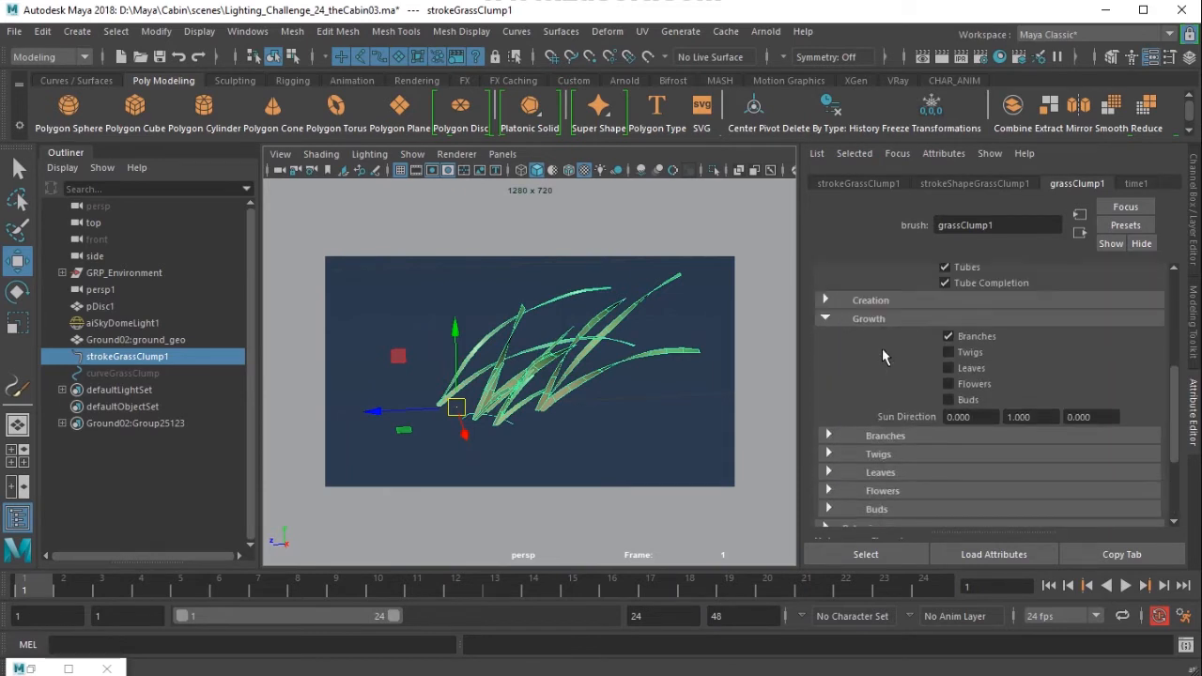
left_click(870, 300)
scroll(1009, 449, "up", 2)
scroll(1008, 449, "down", 5)
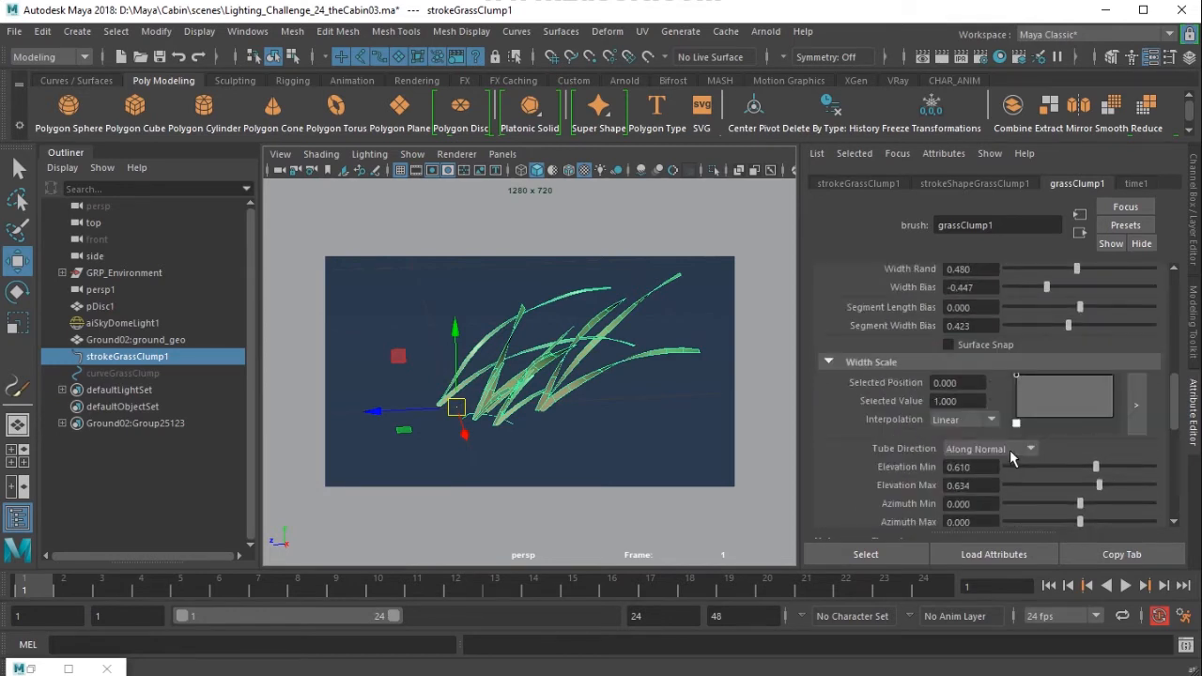
left_click_drag(1109, 385, 1136, 463)
left_click_drag(1096, 393, 1094, 383)
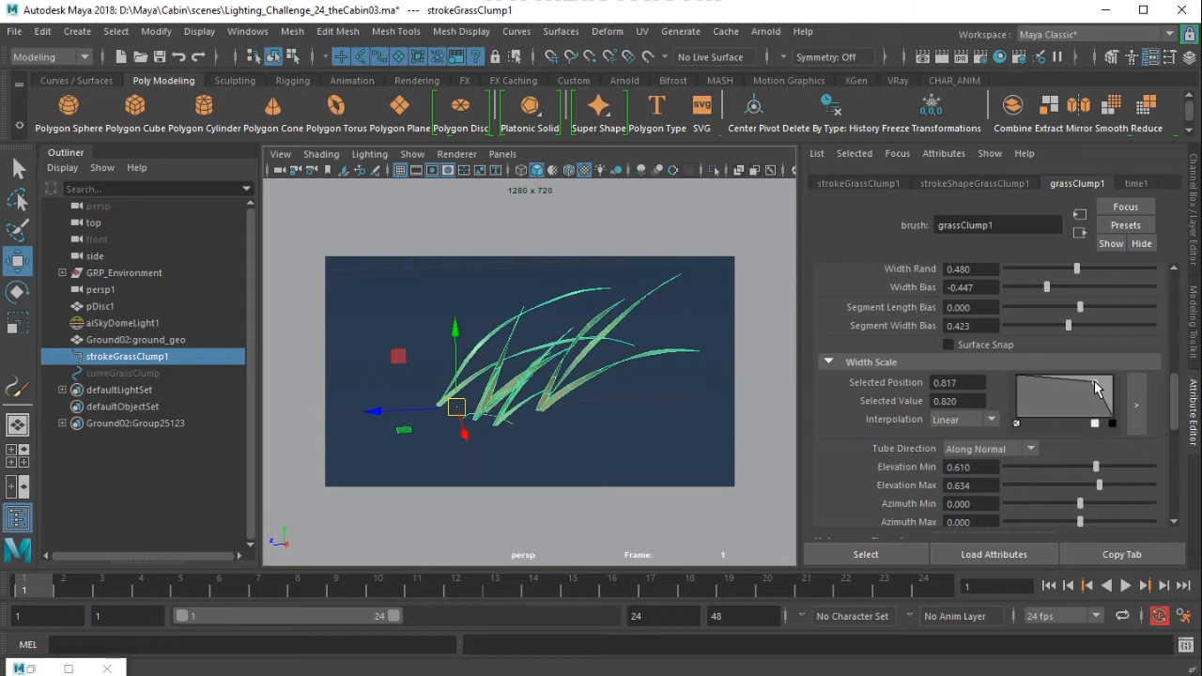
Step: Widen the grass blades at the base by setting Tube Width 1 to 0.036
scroll(1049, 412, "up", 5)
scroll(1040, 418, "down", 1)
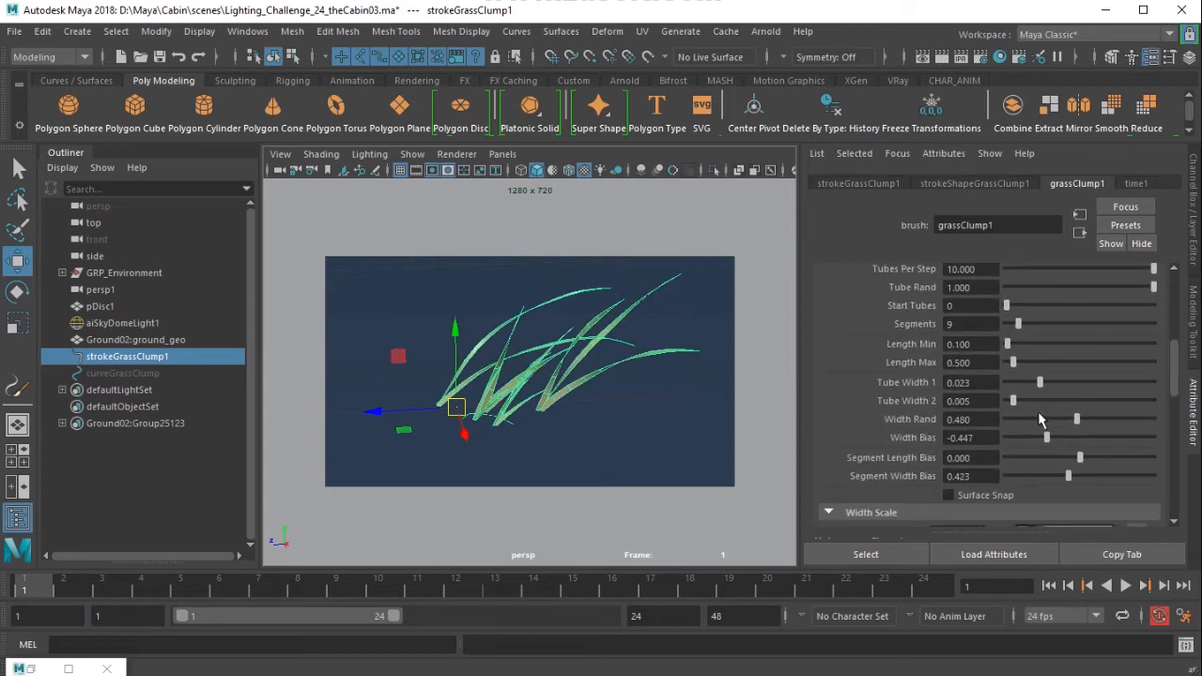
left_click_drag(1039, 383, 1058, 383)
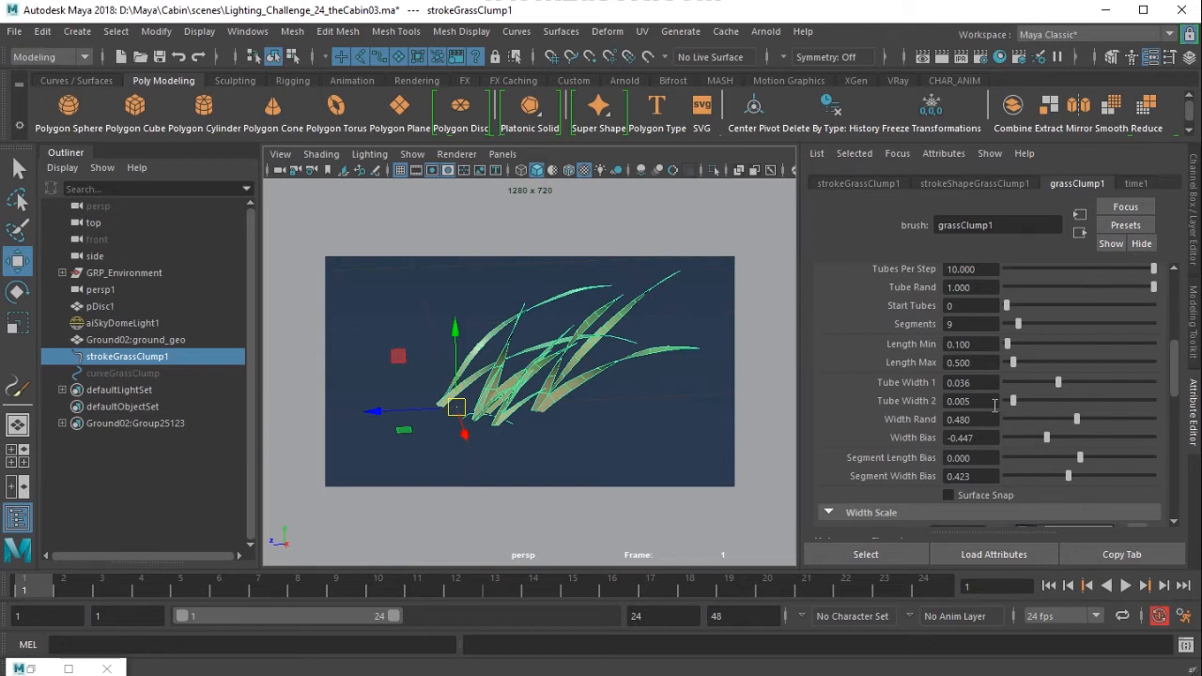
Step: Make the grass clump denser, trying 25 Tubes Per Step before settling on 20
scroll(994, 405, "up", 2)
double_click(981, 368)
type("25")
key("Return")
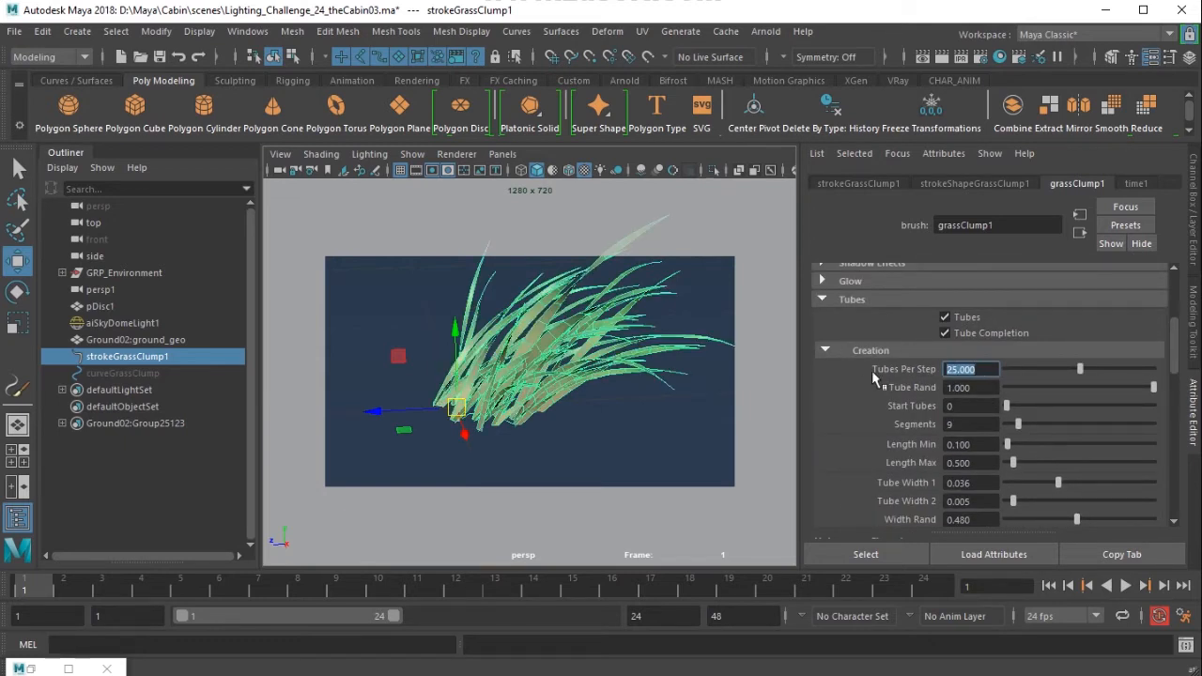
key("Return")
left_click_drag(588, 420, 538, 398, "alt")
right_click_drag(614, 376, 477, 375, "alt")
Step: Convert the grass stroke from Paint Effects to polygons with quad output, hidden strokes and a poly limit of 100000
left_click(161, 31)
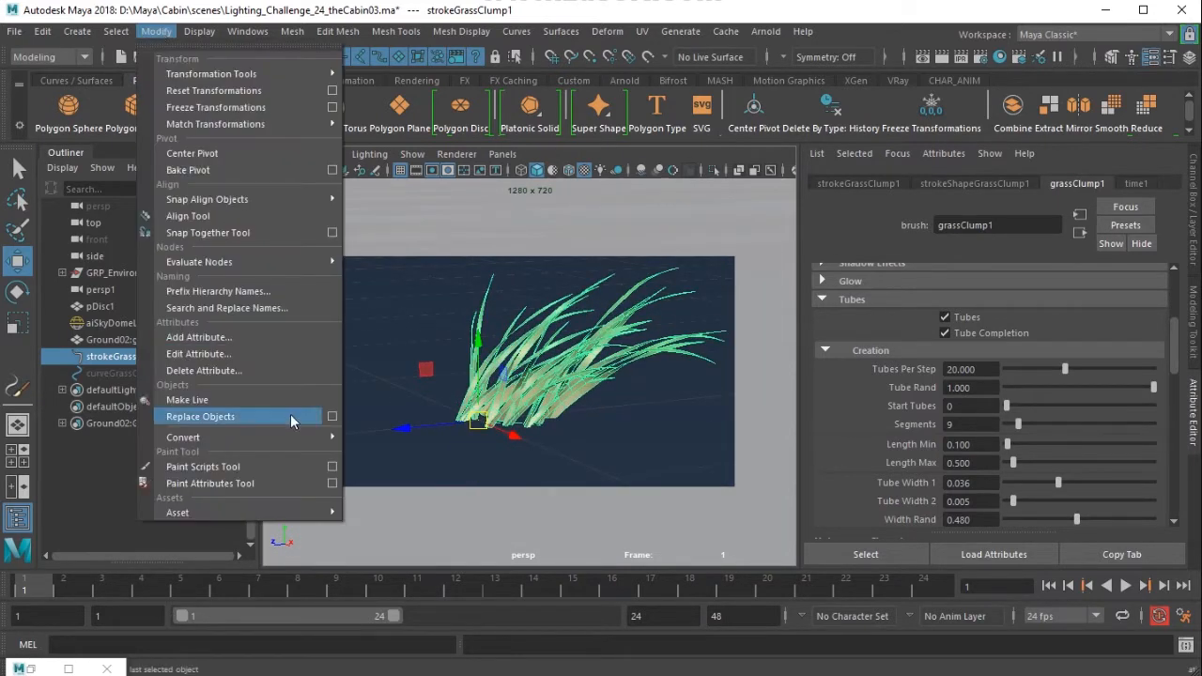
mouse_move(296, 435)
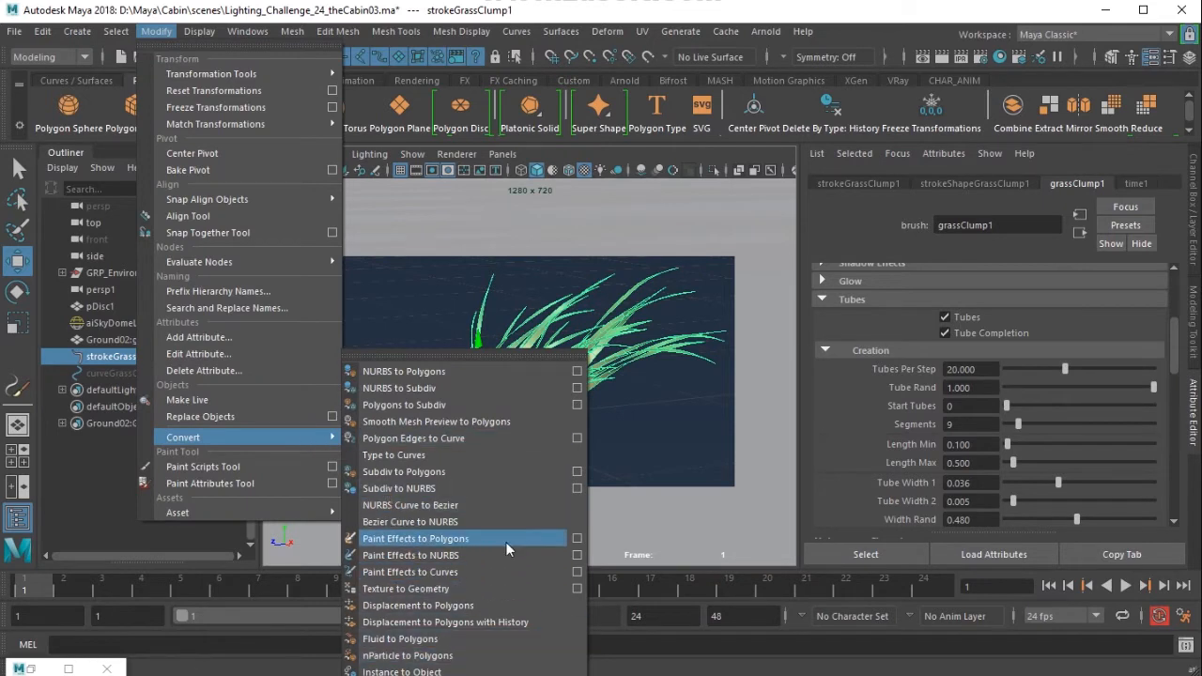
left_click(574, 539)
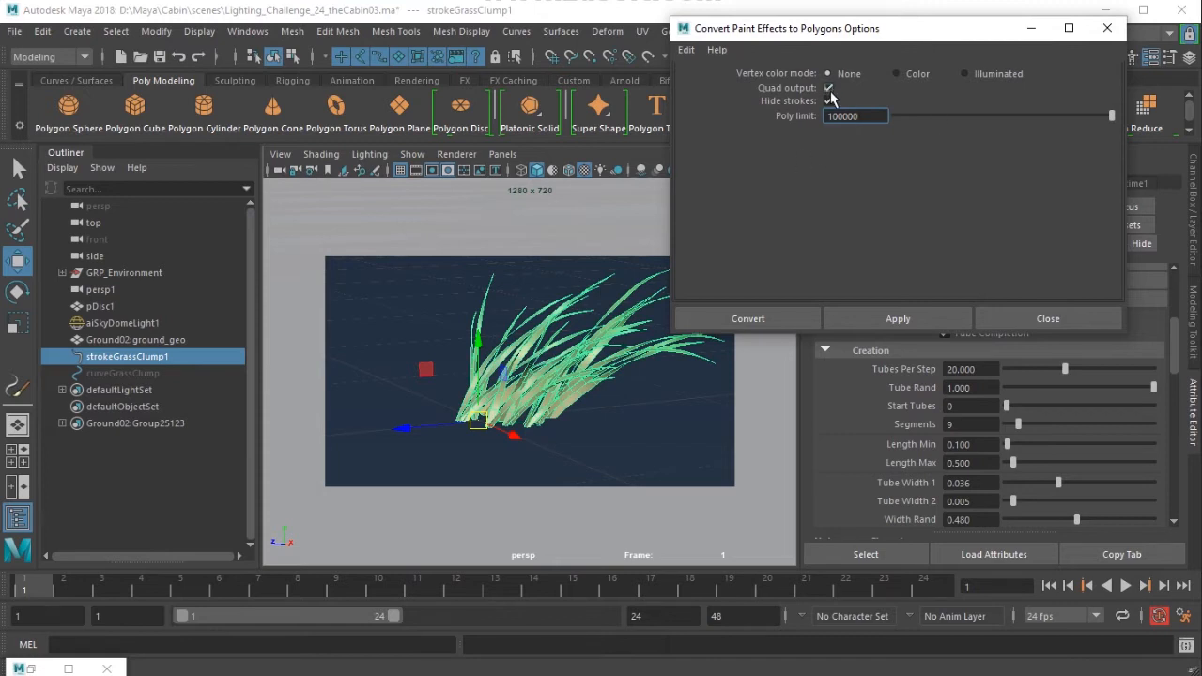
left_click(751, 319)
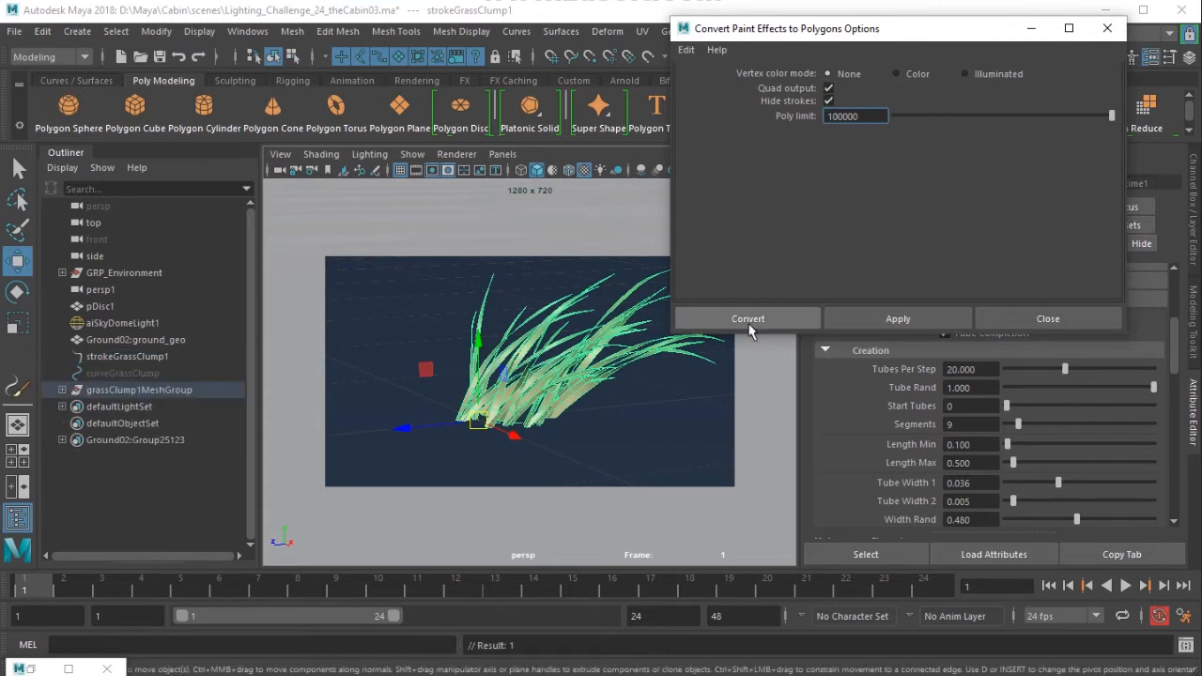
Step: Ungroup grassClump1MeshGroup so that the grassClump1Main mesh stands on its own
left_click(62, 389)
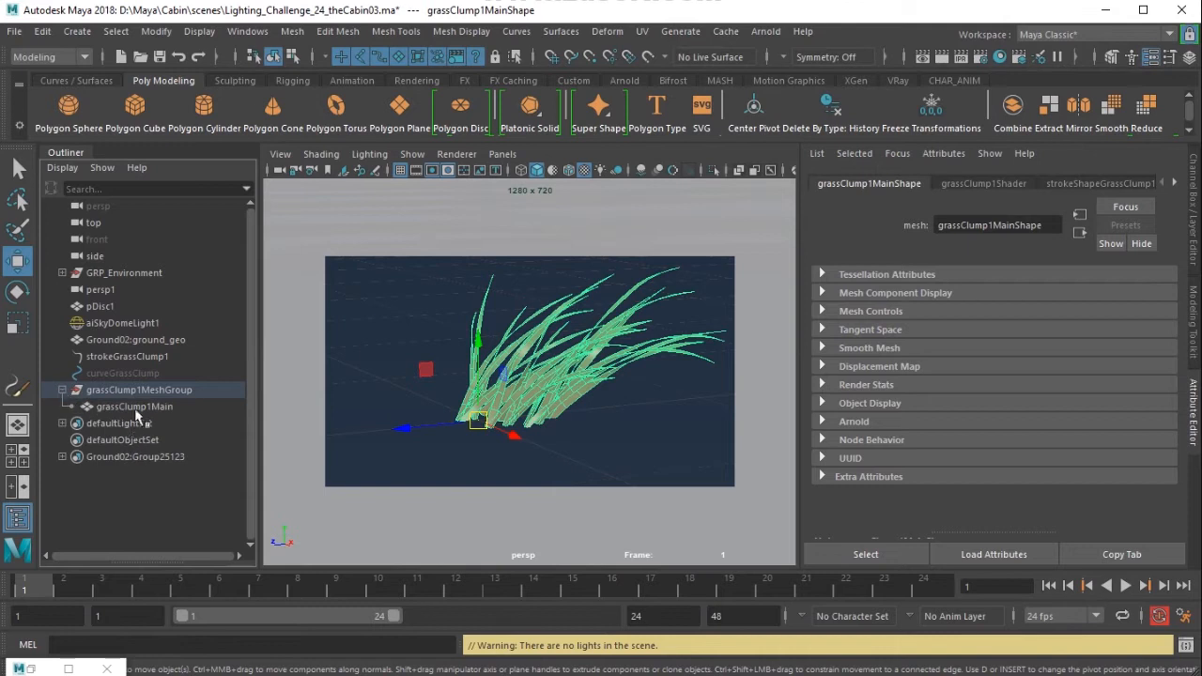
left_click(136, 409)
left_click(157, 395)
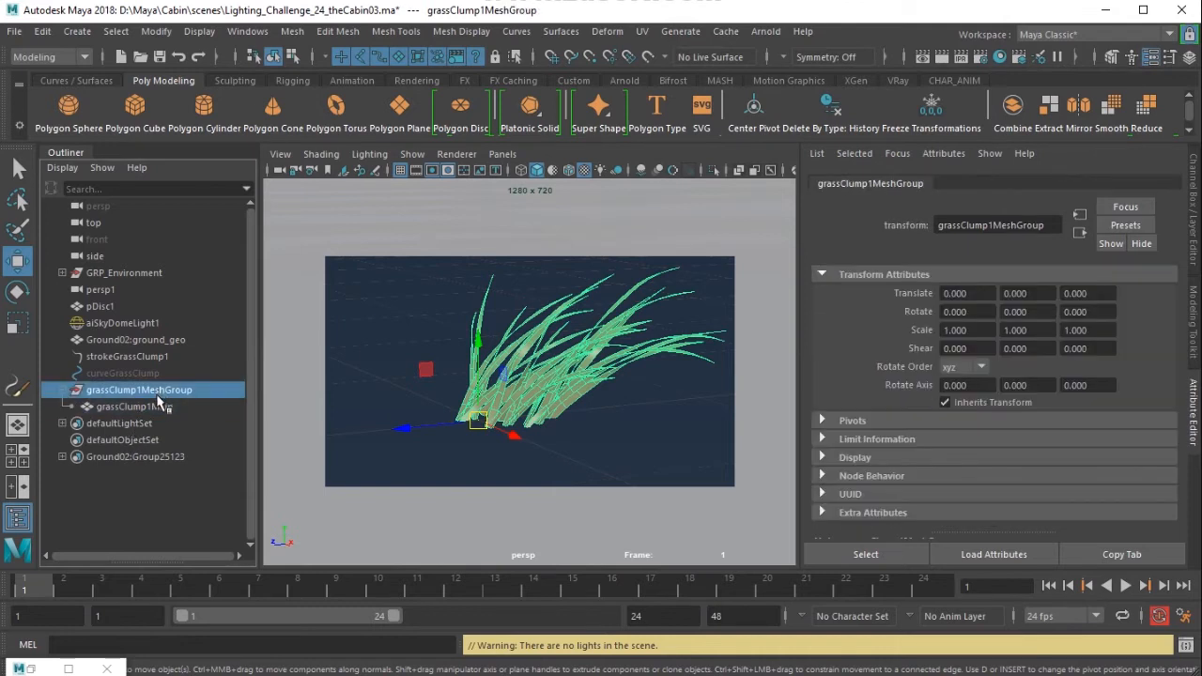
left_click(131, 406)
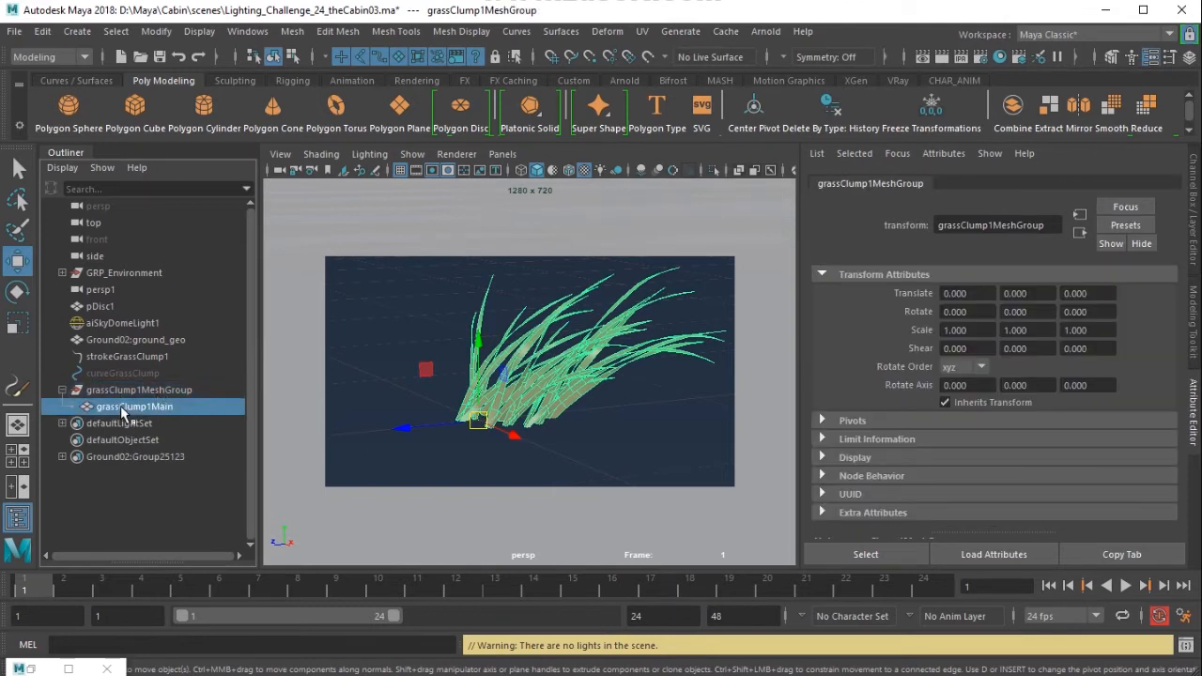
left_click(143, 393)
left_click(42, 31)
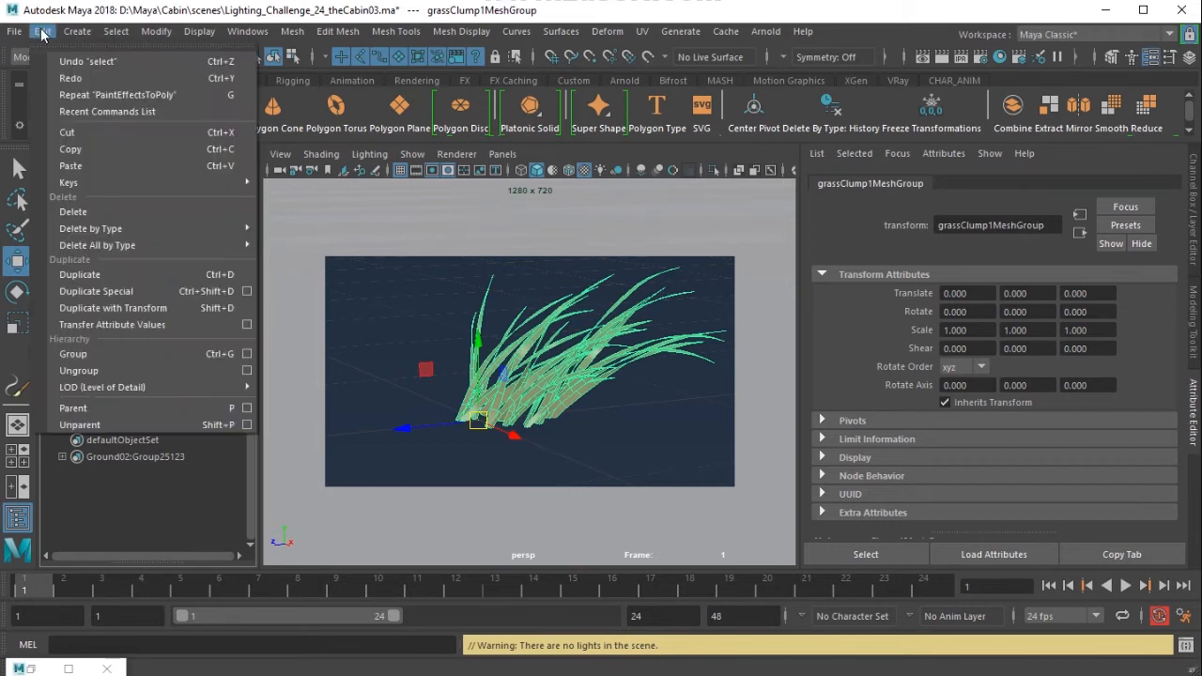
left_click(134, 371)
Step: Delete the leftover grass clump curve and strokeGrassClump1
left_click(134, 371)
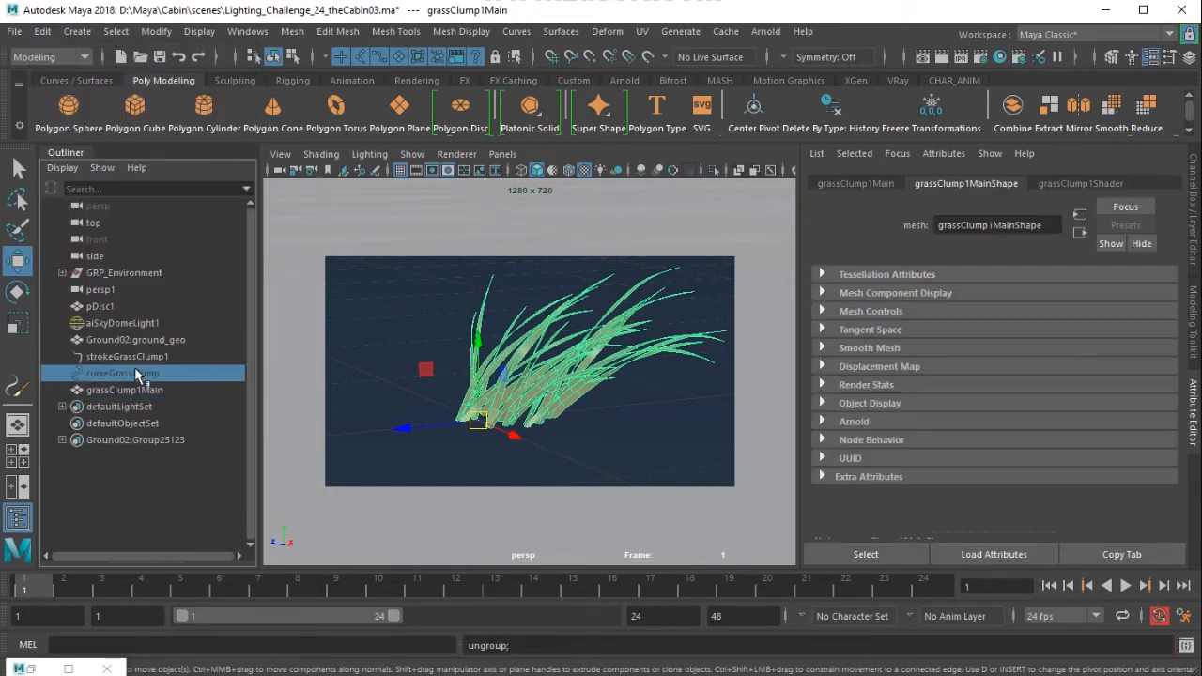
left_click(135, 356, "ctrl")
key("Delete")
Step: Assign a new Arnold aiStandardSurface material to grassClump1Main and name it grass
left_click(561, 364)
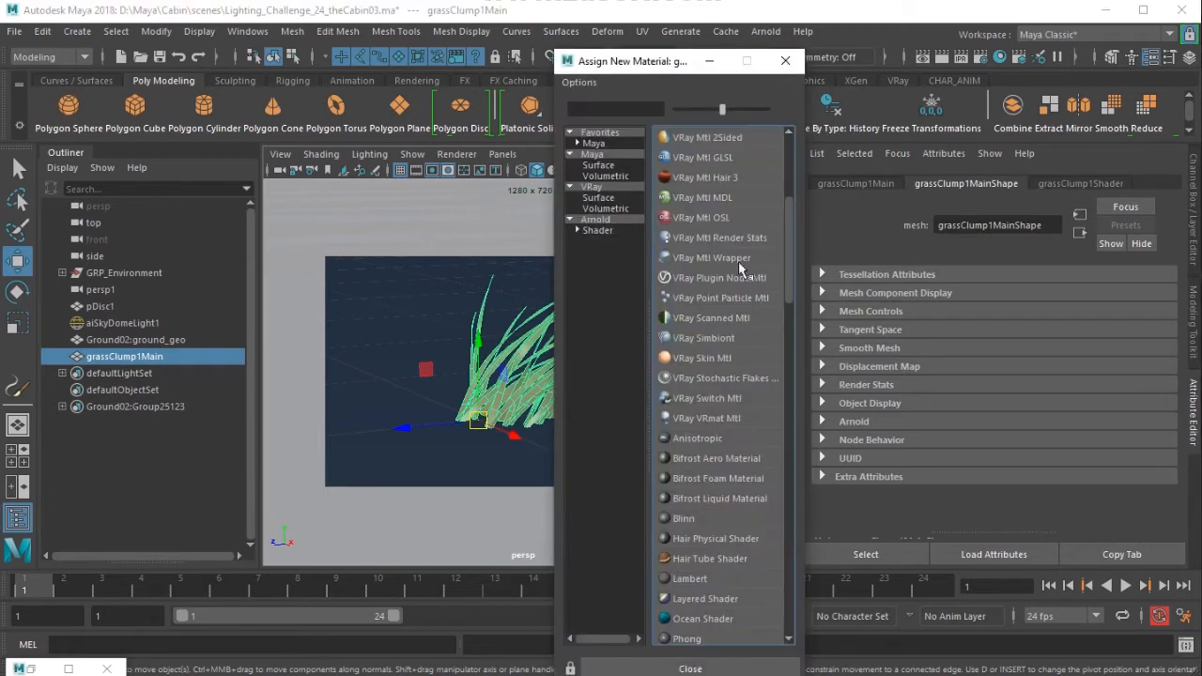
left_click(600, 231)
left_click(727, 264)
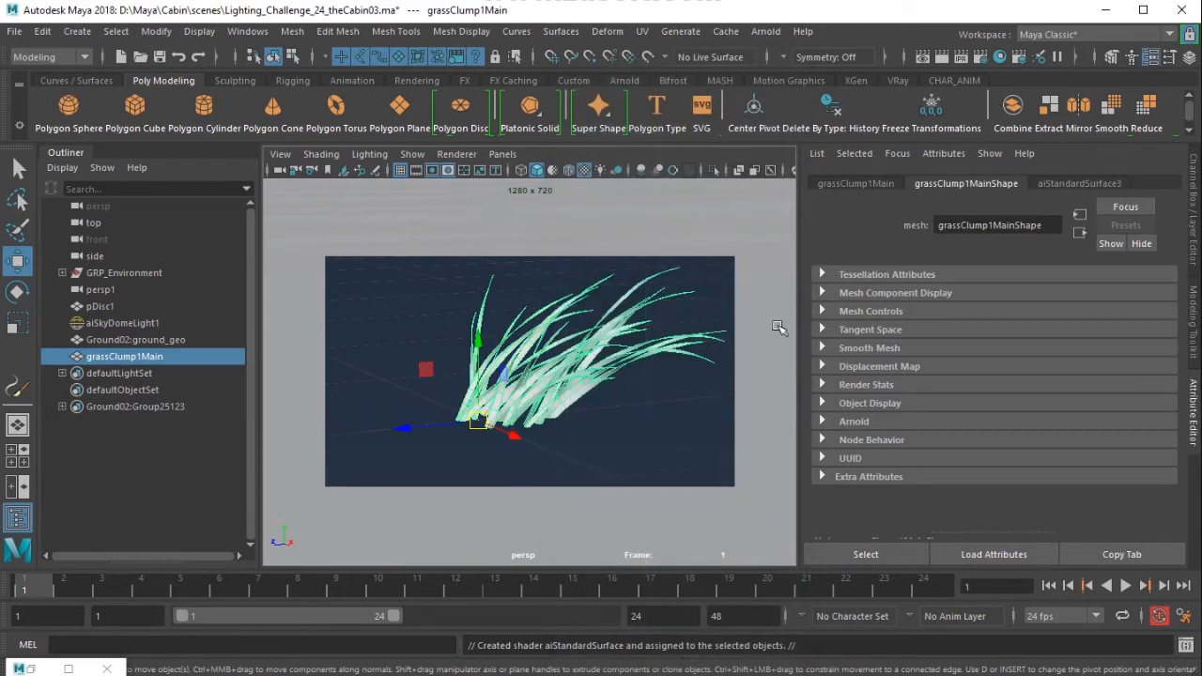
type("grass")
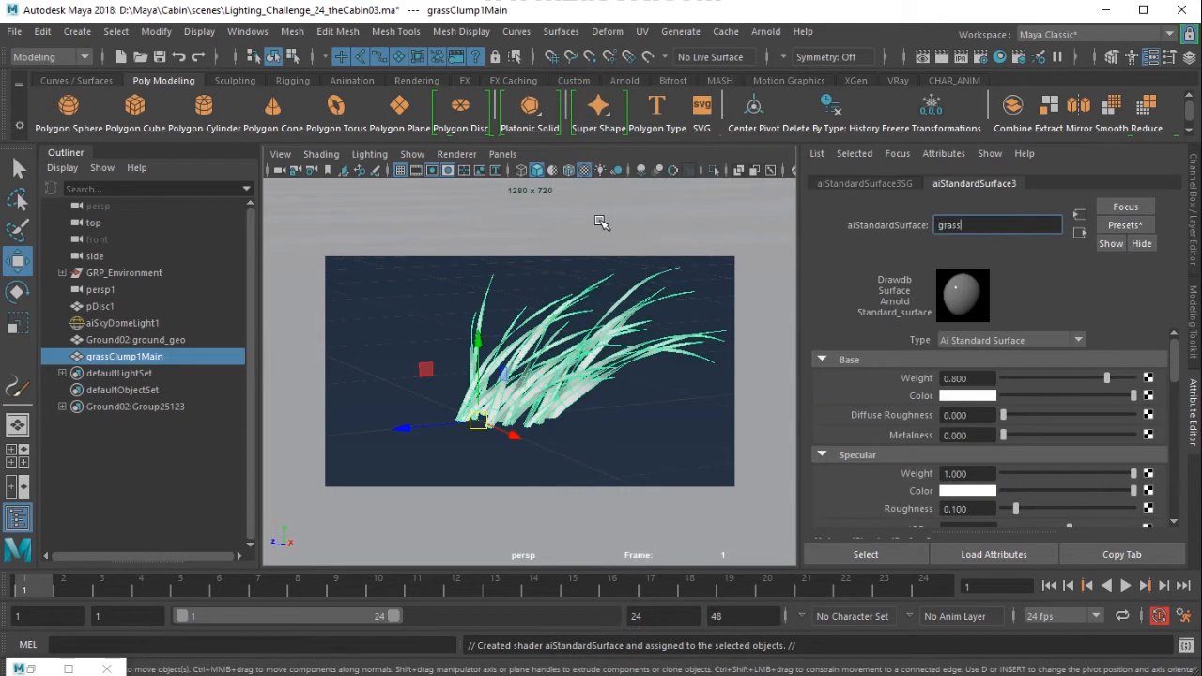
key("Return")
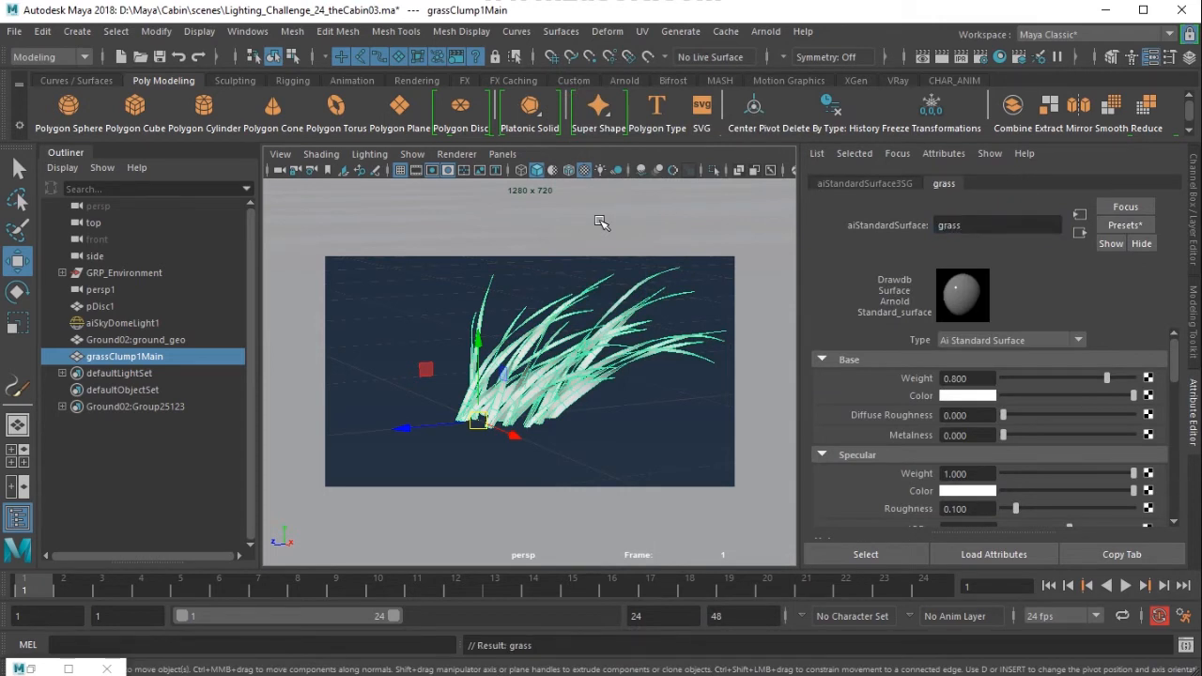
Step: Create a MASH network from grassClump1Main in the FX menu set, with reset options, Mesh geometry and linear distribution
left_click(1195, 246)
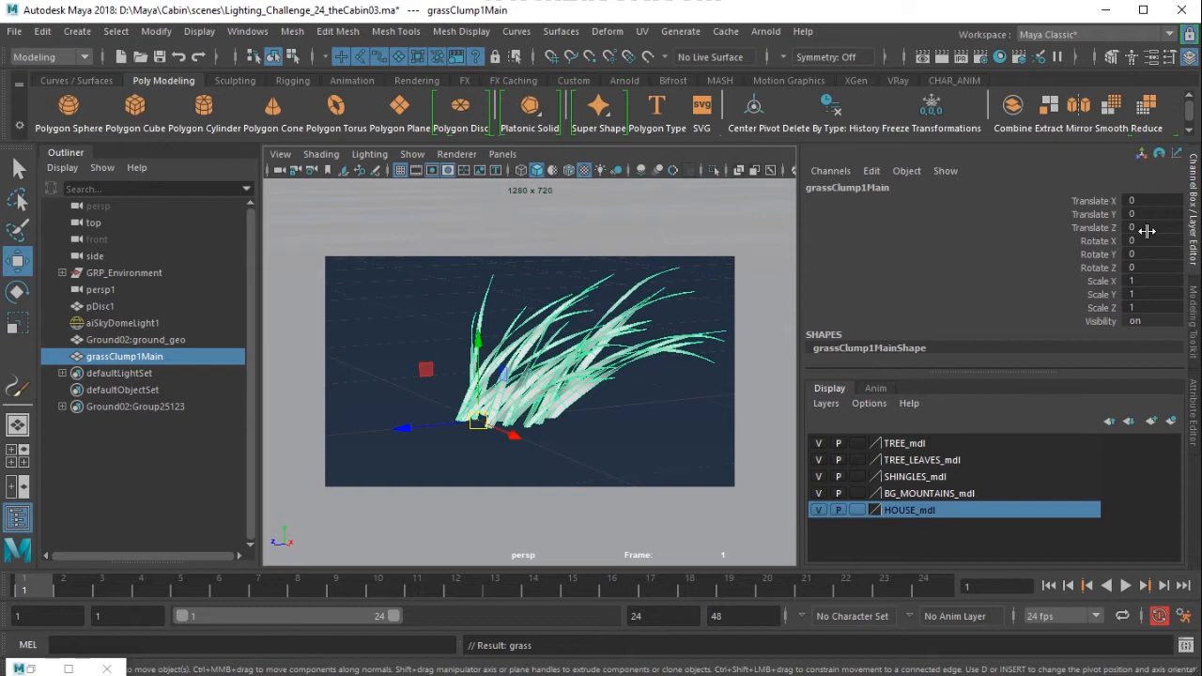
left_click_drag(394, 324, 672, 445, "alt")
left_click(599, 387)
left_click(464, 362)
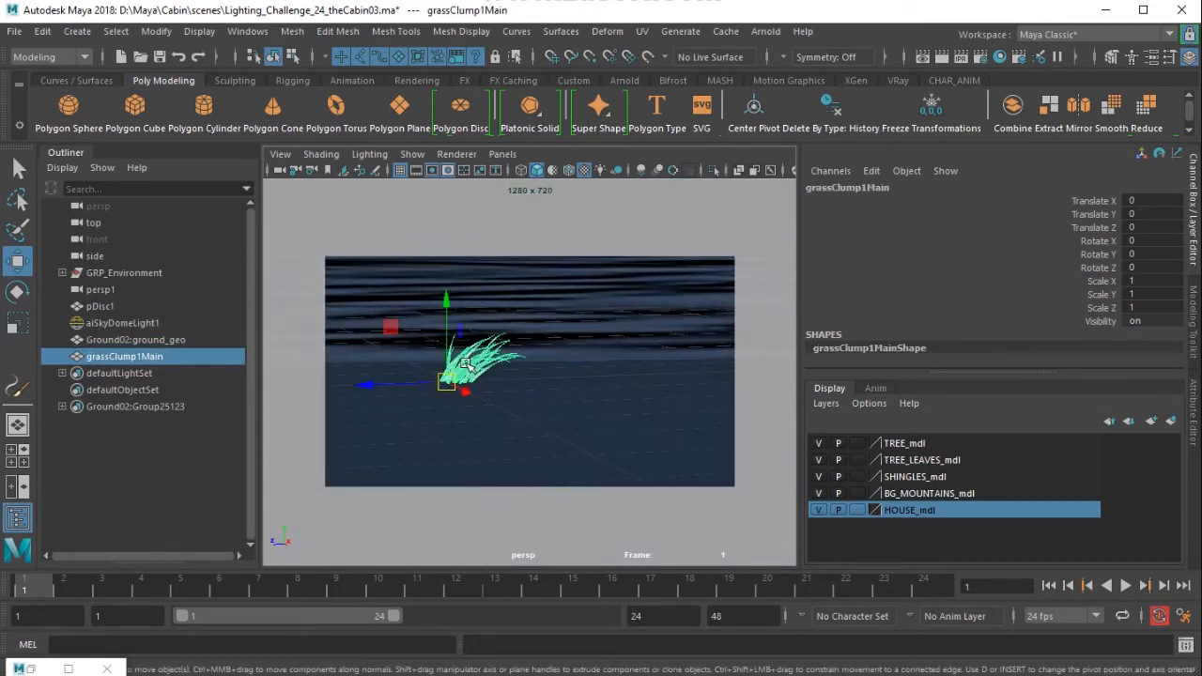
left_click(48, 58)
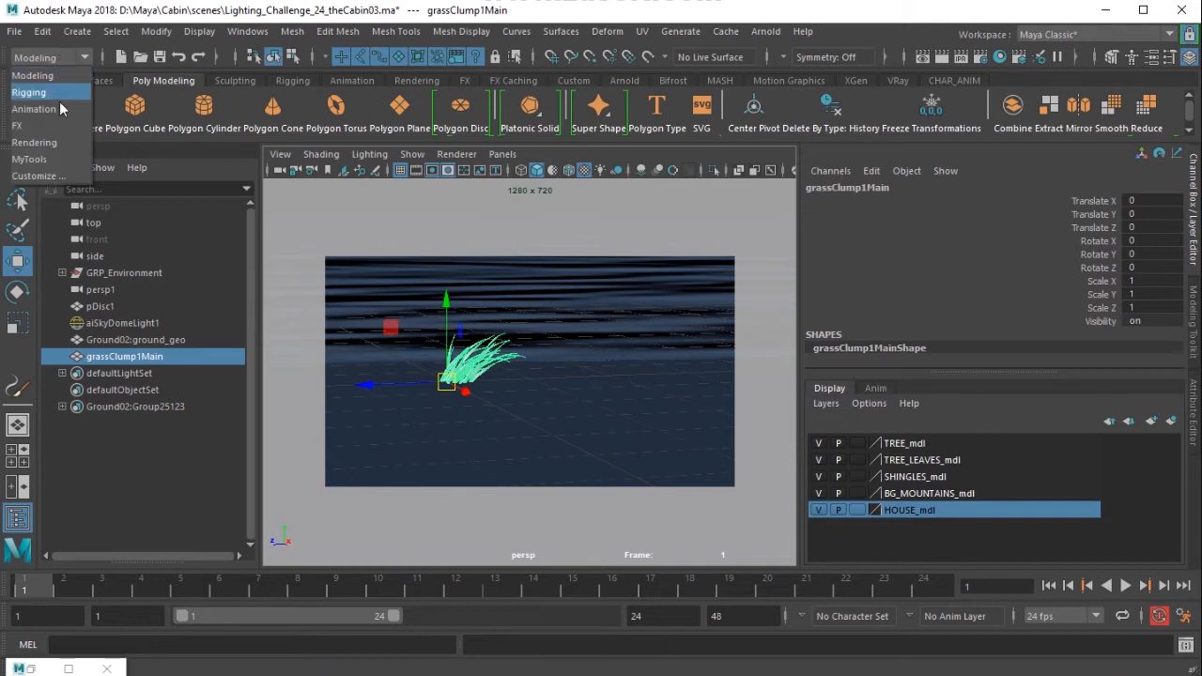
left_click(51, 124)
left_click(783, 32)
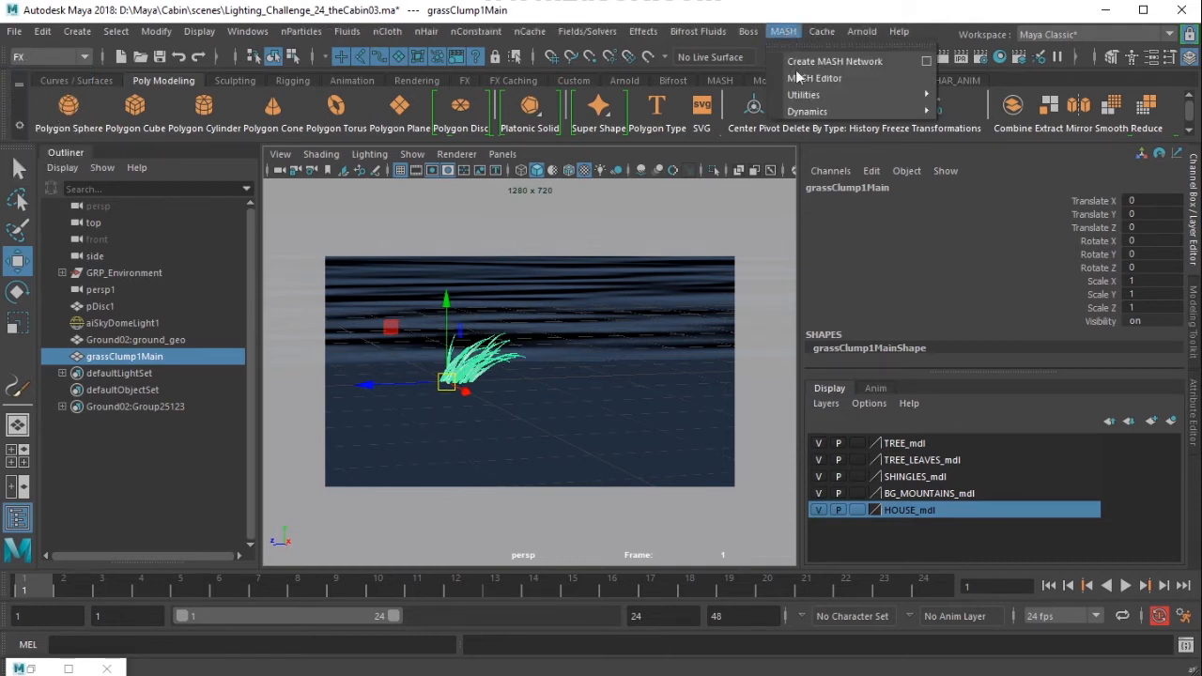
left_click(925, 61)
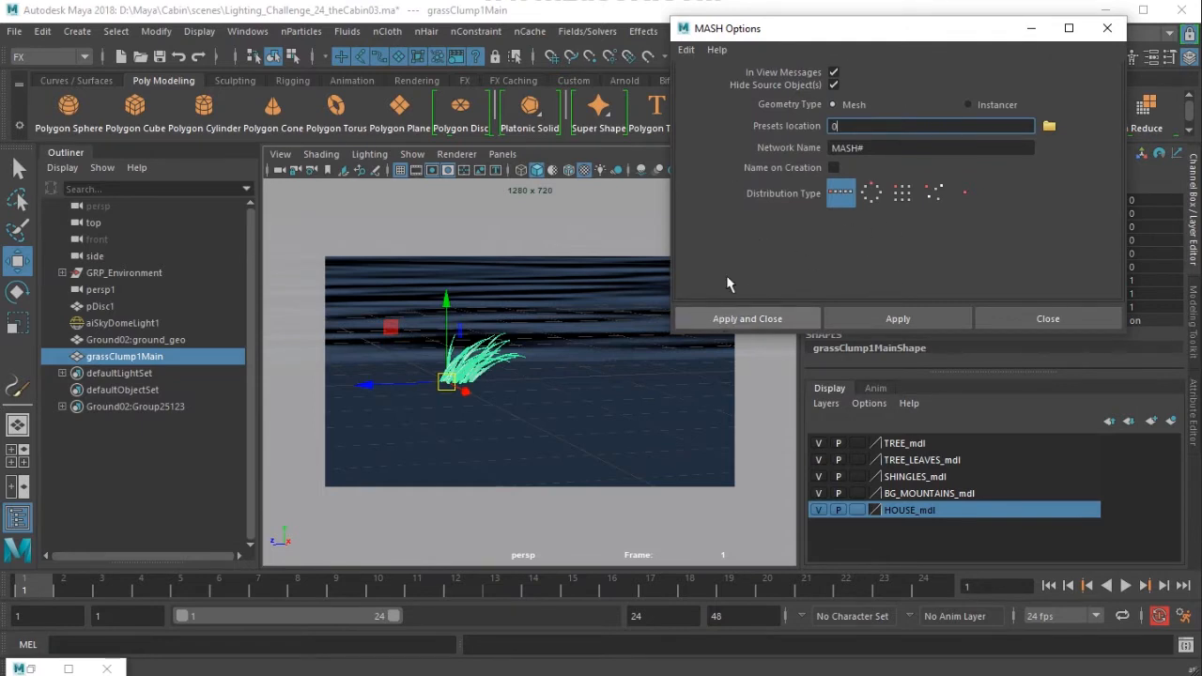
left_click(686, 50)
left_click(741, 84)
left_click(737, 318)
Step: Examine the MASH row of grass clumps from several angles in relation to the ground
left_click_drag(548, 386, 531, 333, "alt")
right_click_drag(531, 333, 585, 351, "alt")
right_click_drag(476, 325, 489, 351, "alt")
middle_click_drag(486, 351, 532, 357, "alt")
right_click_drag(535, 360, 141, 322, "alt")
left_click_drag(591, 359, 411, 349, "alt")
right_click_drag(410, 348, 561, 413, "alt")
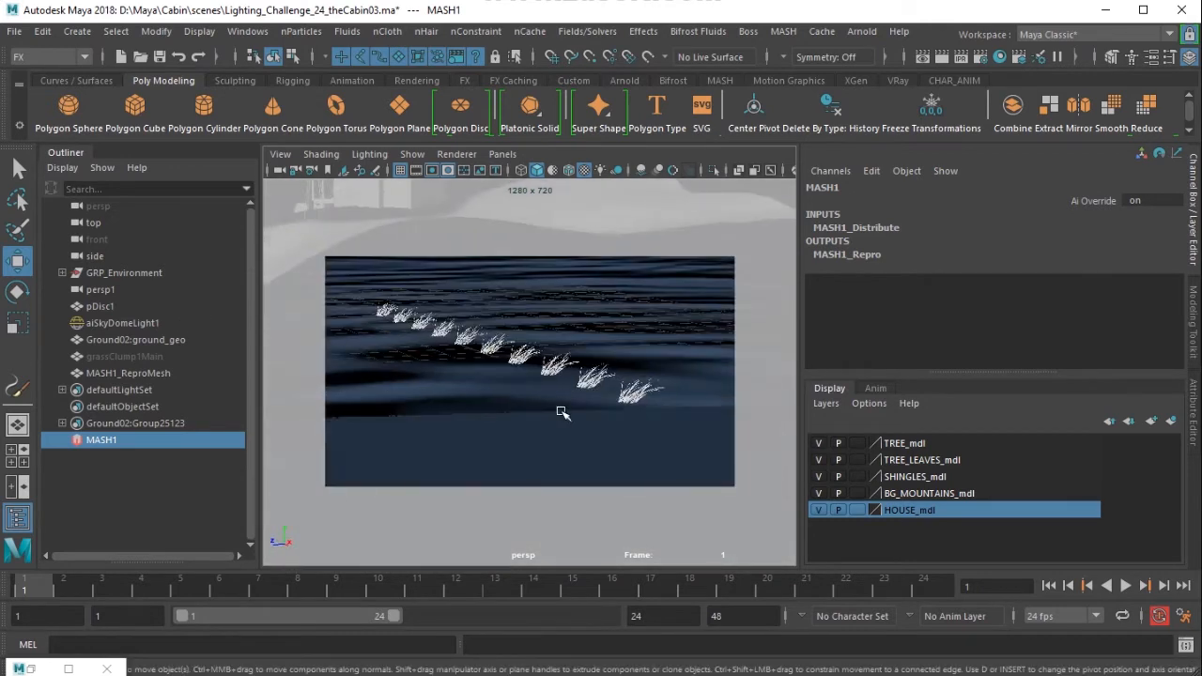
left_click_drag(556, 361, 596, 399, "alt")
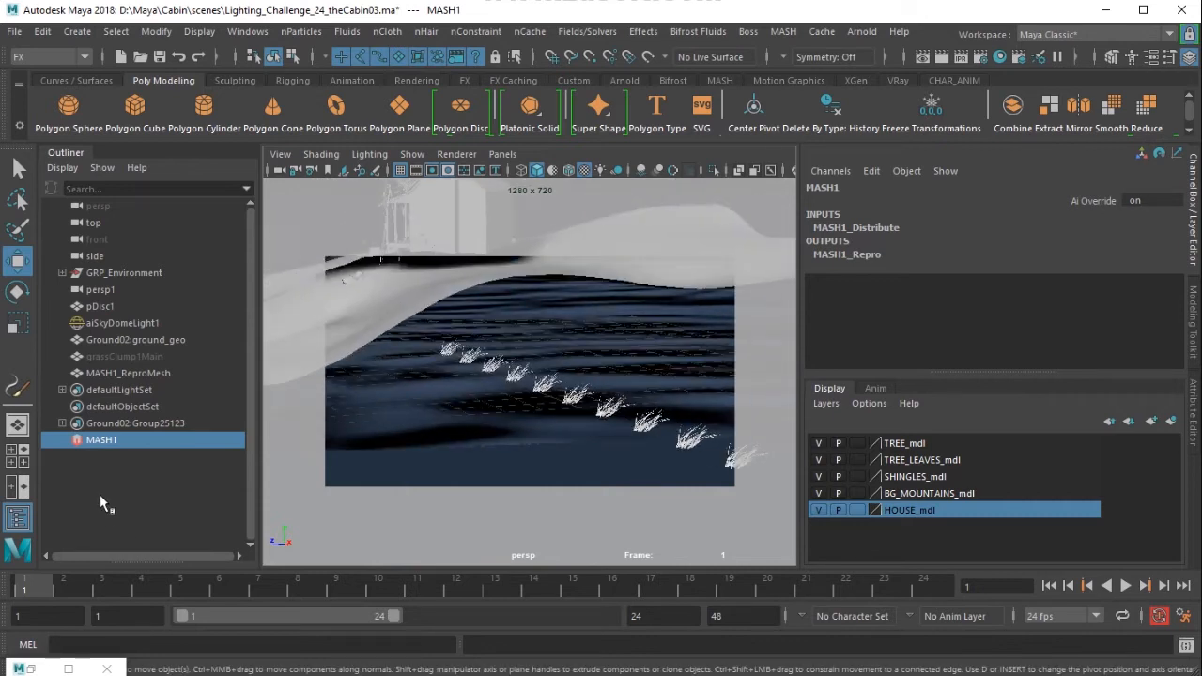
Step: Set the distribution type of MASH1_Distribute to Mesh
left_click(1194, 422)
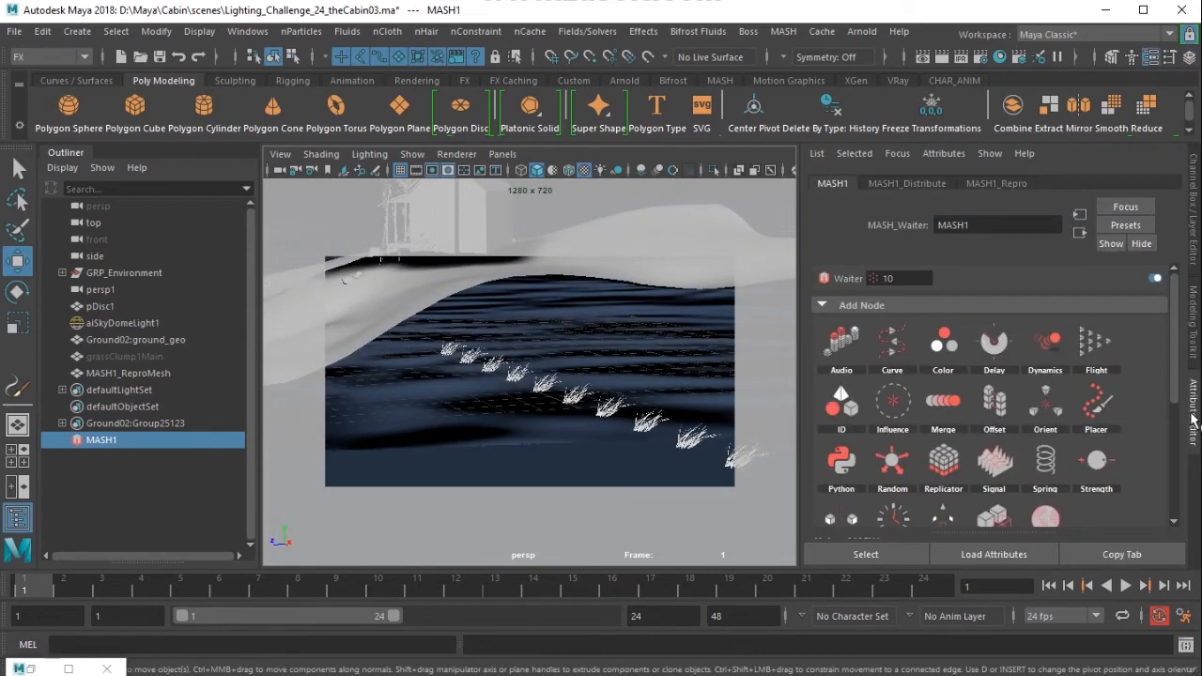
left_click(907, 183)
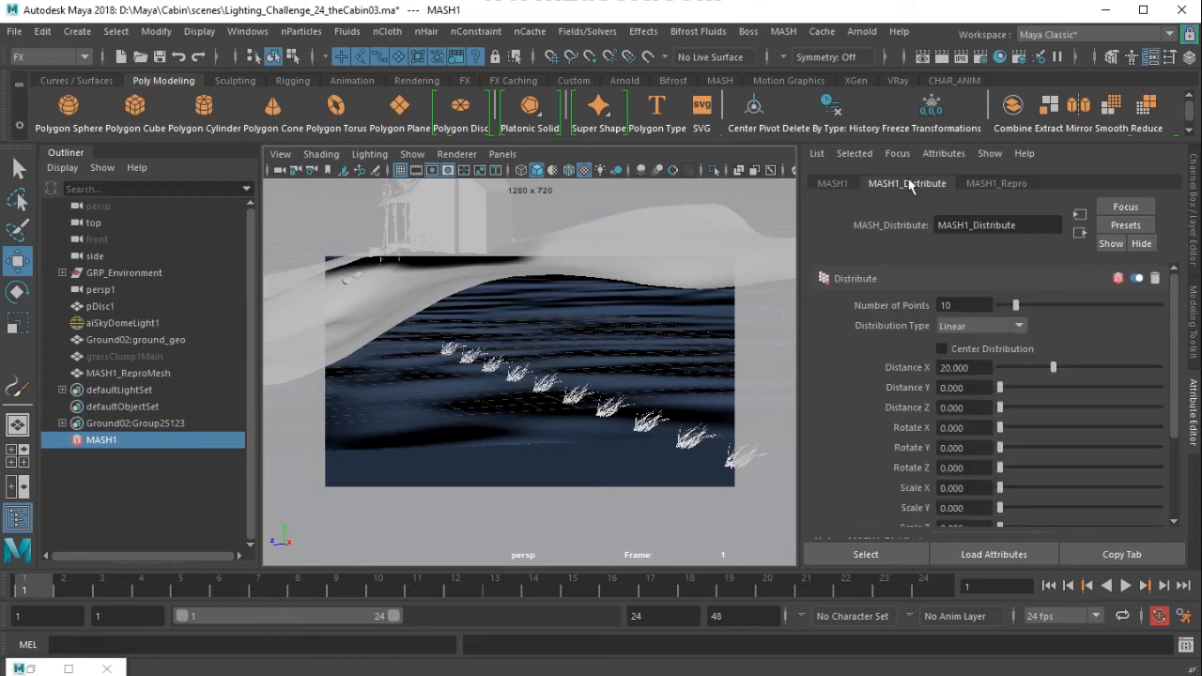
left_click(986, 326)
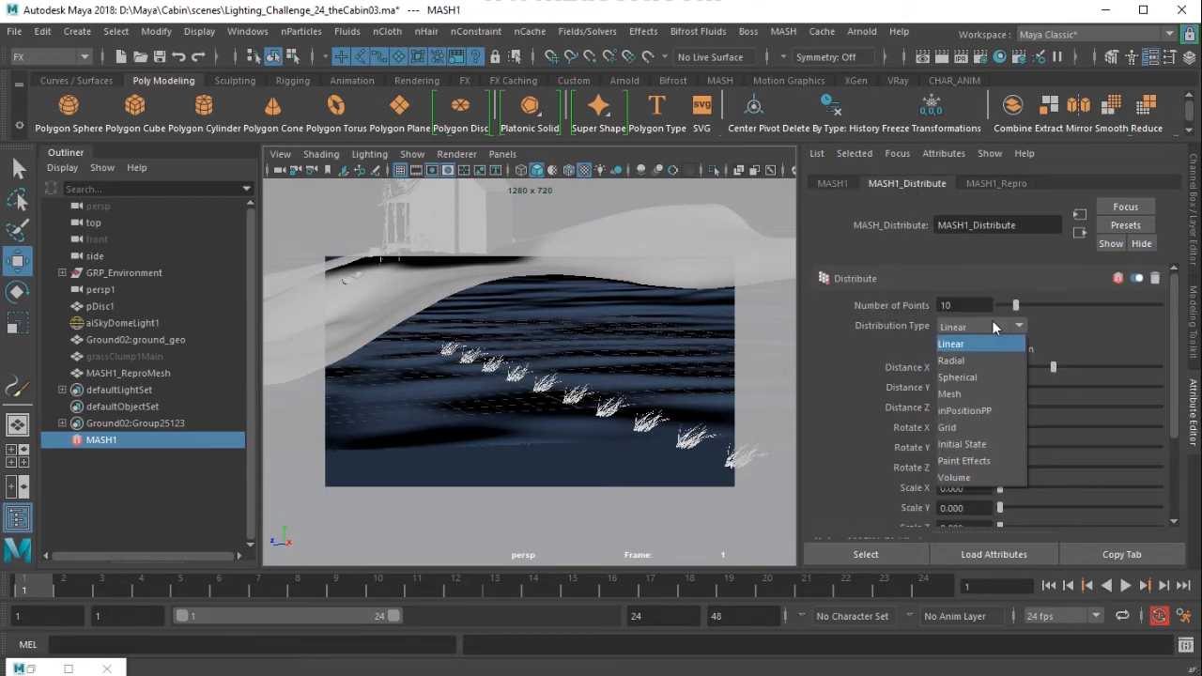
left_click(972, 401)
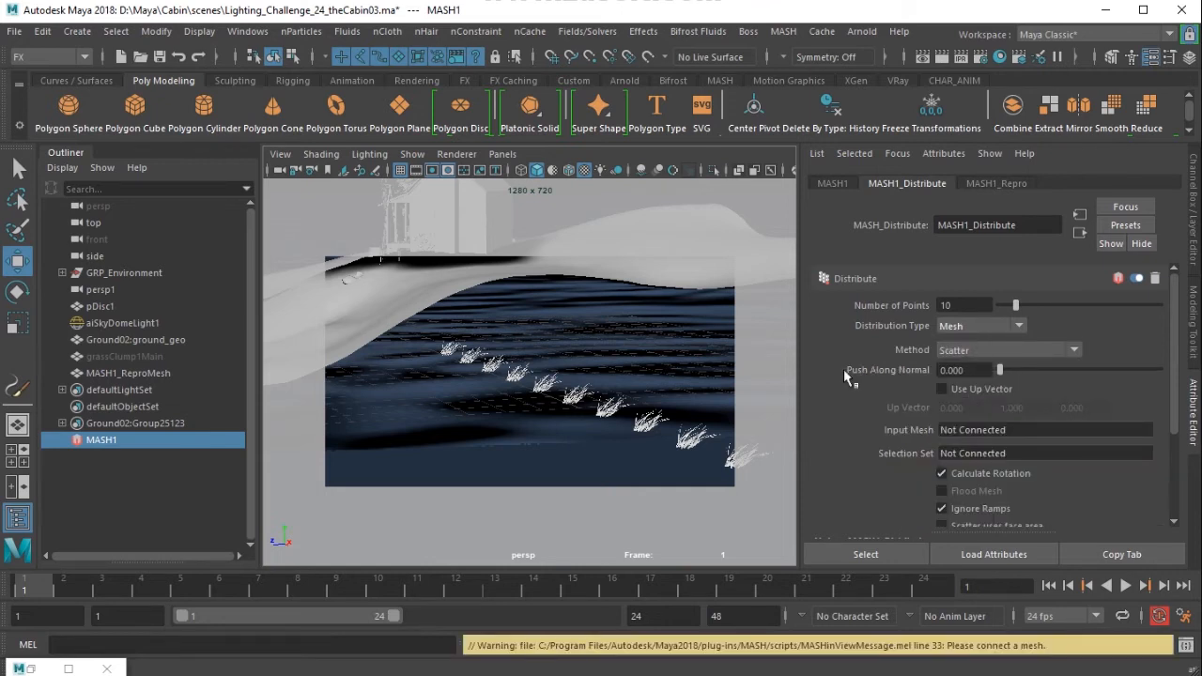
Step: Center the pivot of the Ground02:ground_geo mesh
left_click_drag(654, 407, 554, 449, "alt")
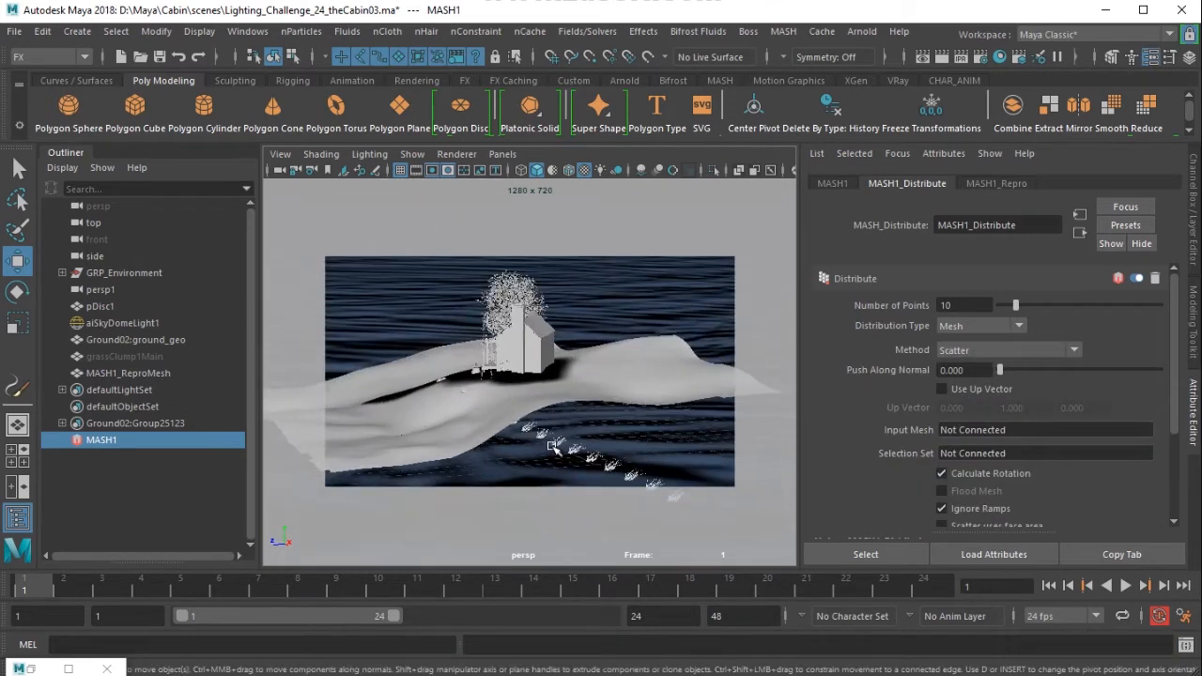
left_click(468, 404)
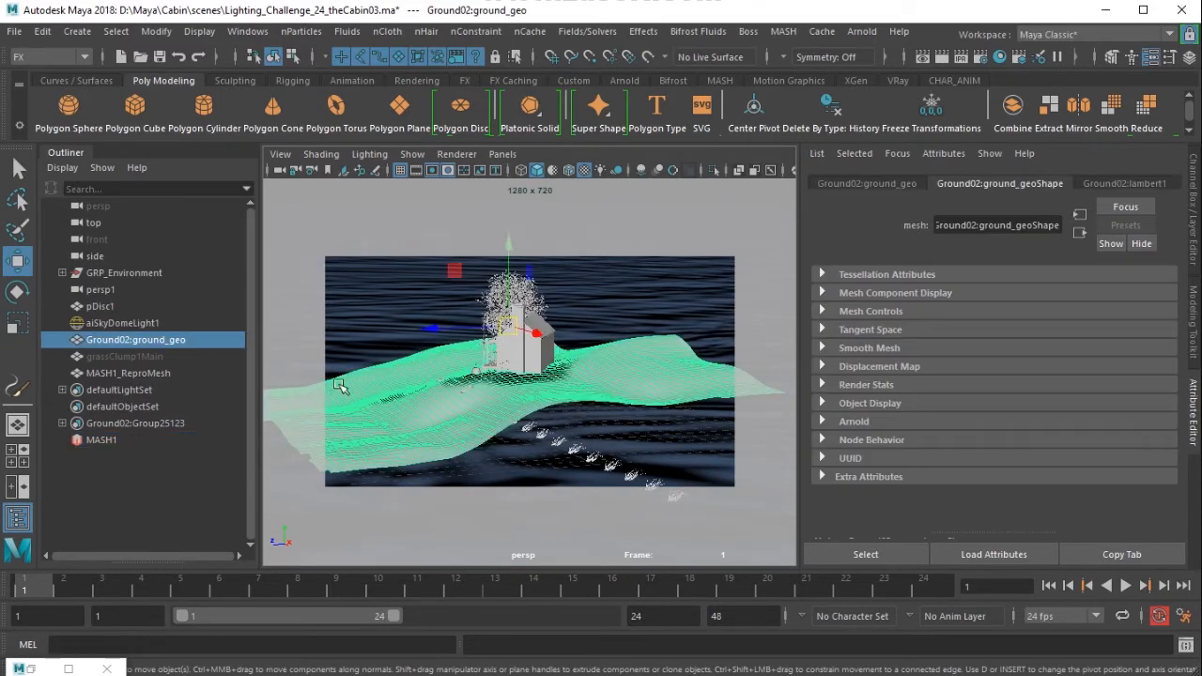
left_click(156, 31)
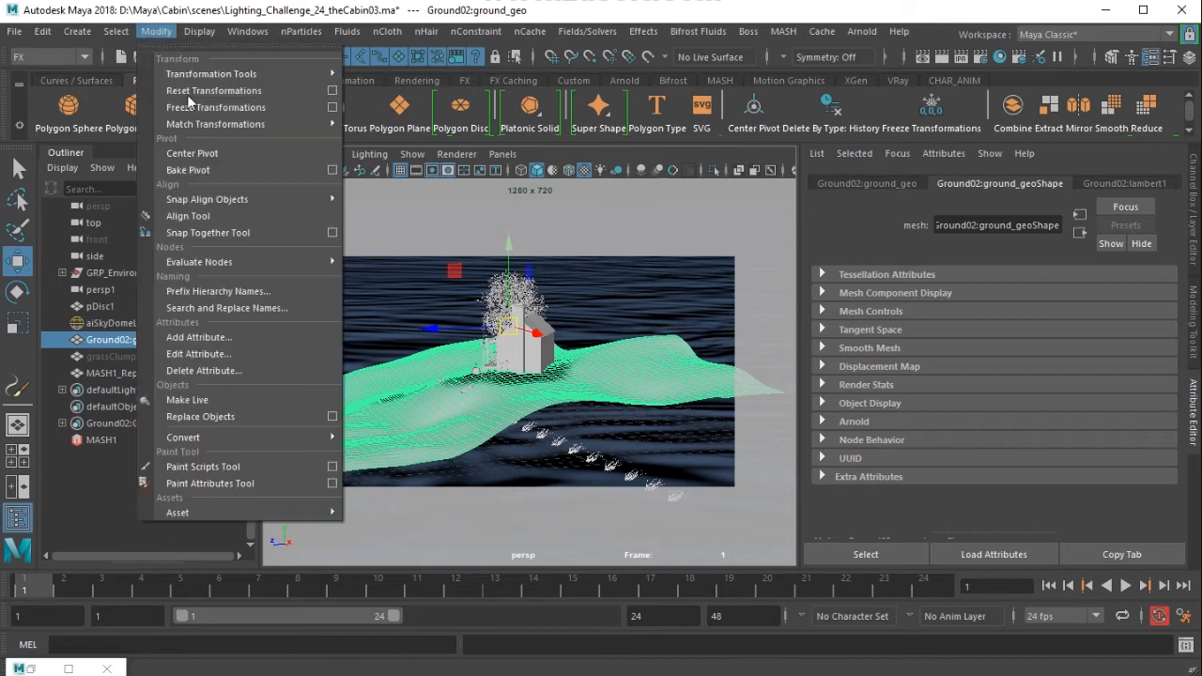
left_click(223, 165)
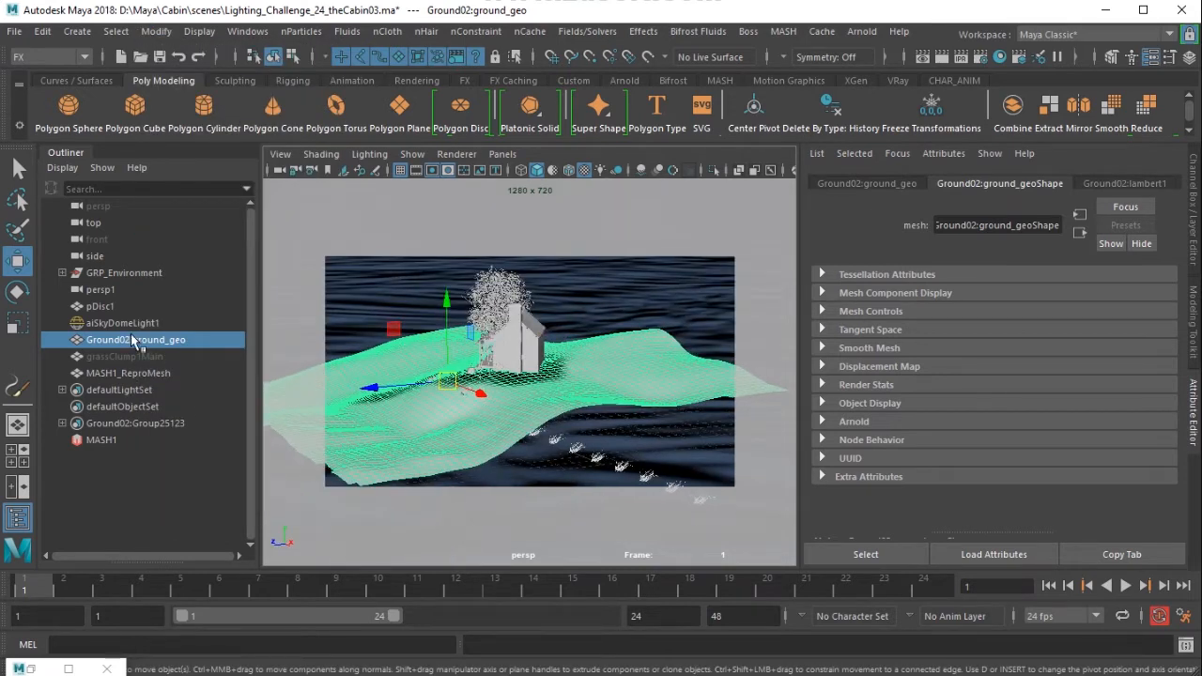
Step: Duplicate the ground mesh and hide the copy
left_click_drag(494, 418, 506, 433, "alt")
key("ctrl+d")
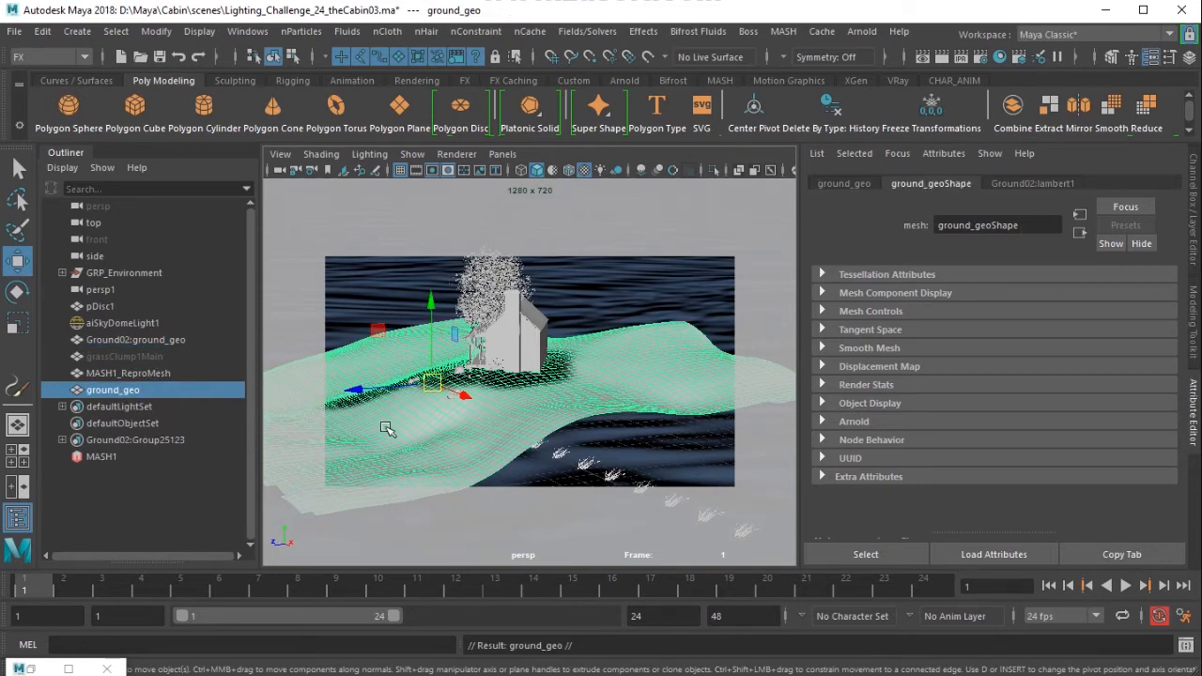
key("ctrl+h")
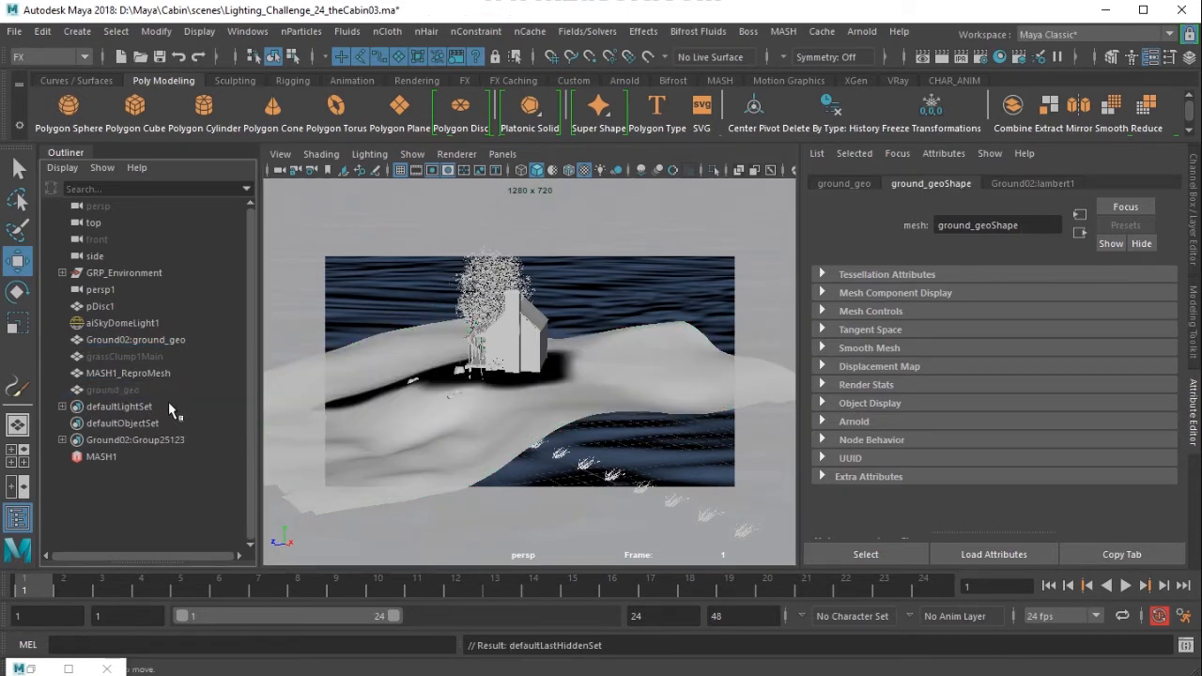
Step: Connect Ground02:ground_geo as the Input Mesh of the MASH1_Distribute node
left_click(166, 338)
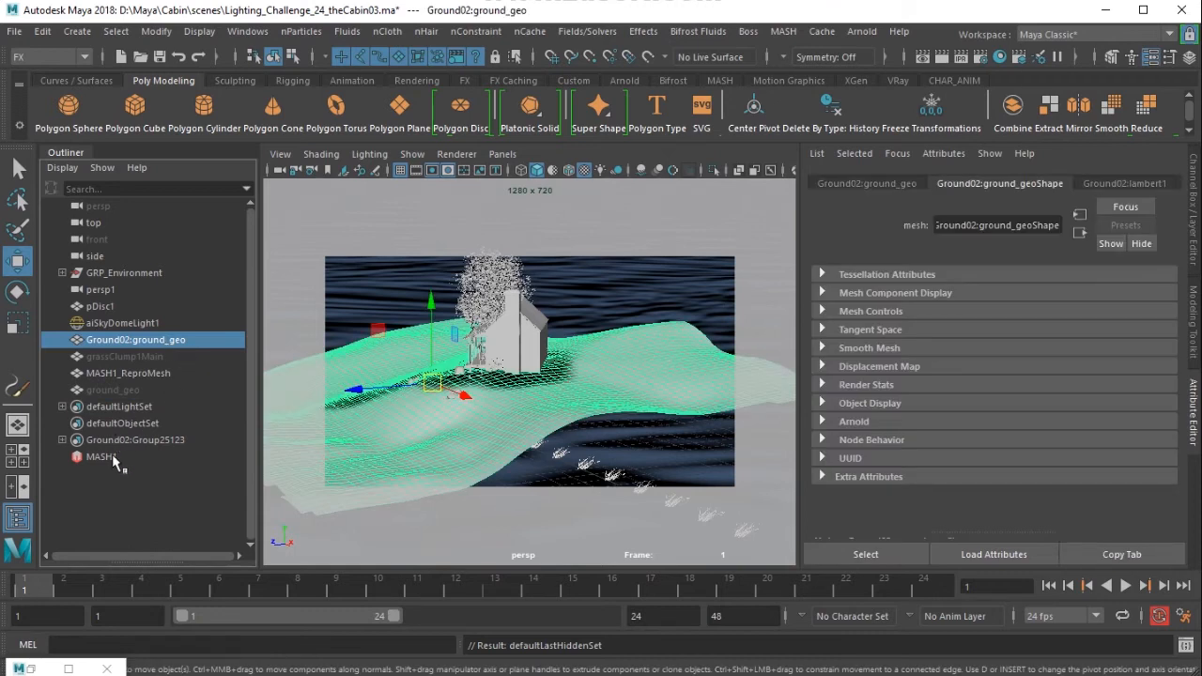
left_click(141, 456)
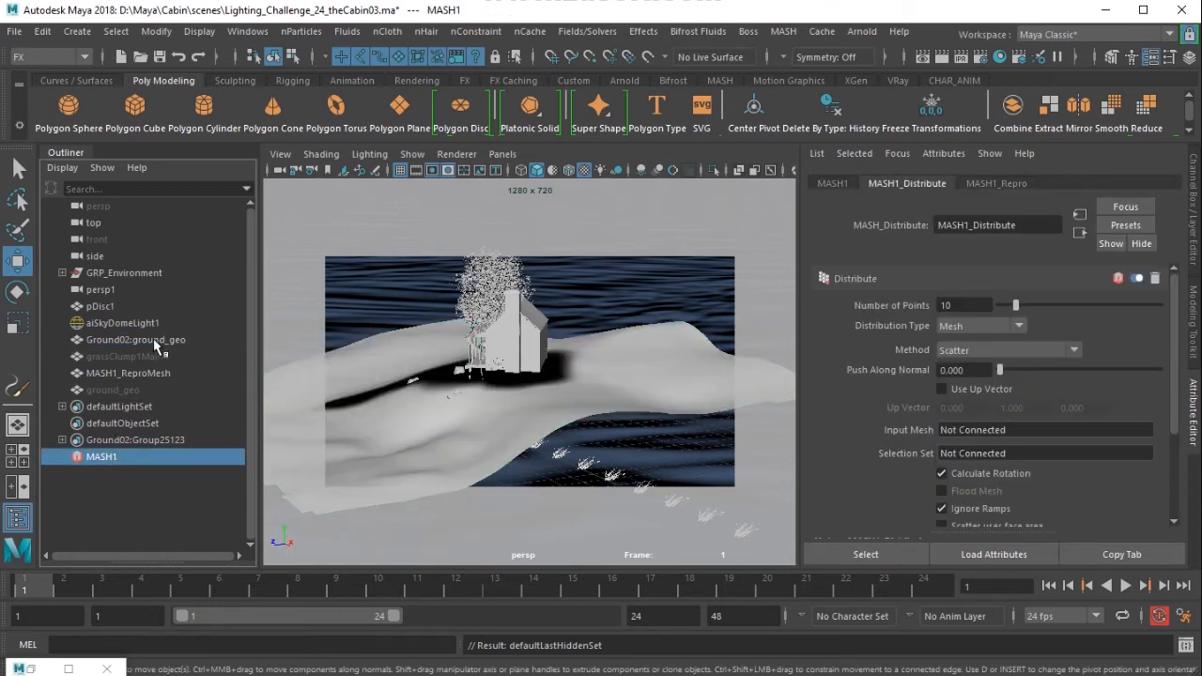
middle_click_drag(153, 338, 874, 438)
middle_click_drag(973, 430, 972, 429)
Step: Assign the existing brown ground material to Ground02:ground_geo and deselect the mesh
left_click_drag(461, 381, 523, 427, "alt")
left_click(543, 386)
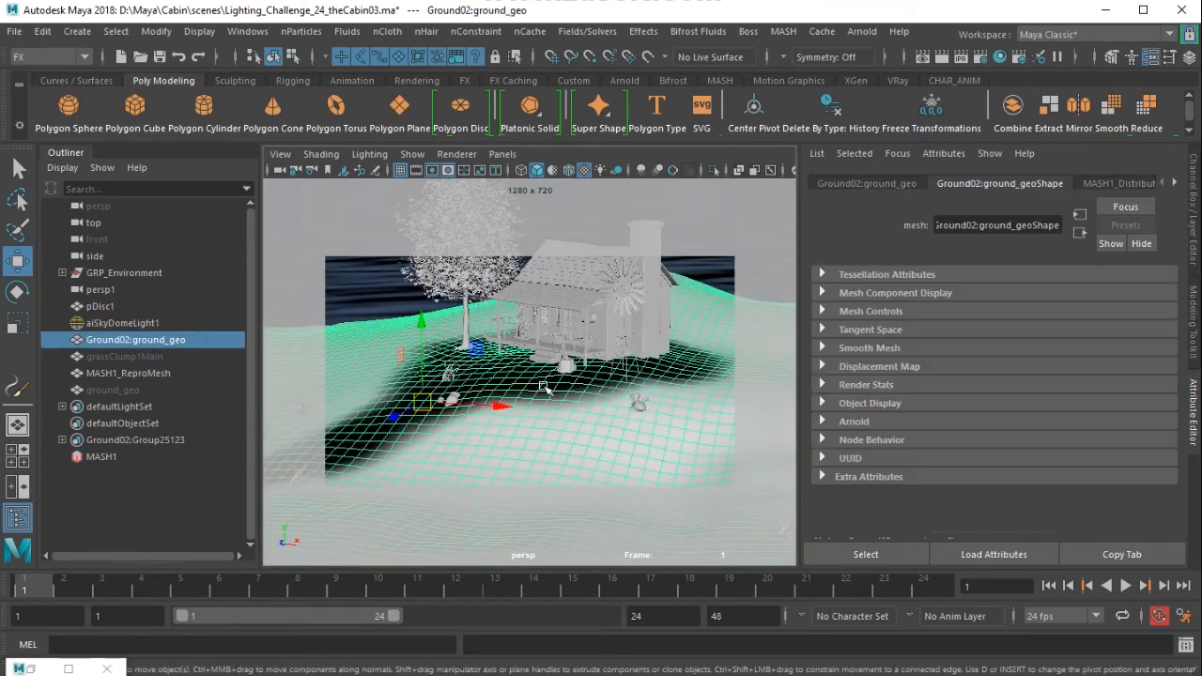
right_click_drag(543, 385, 652, 580)
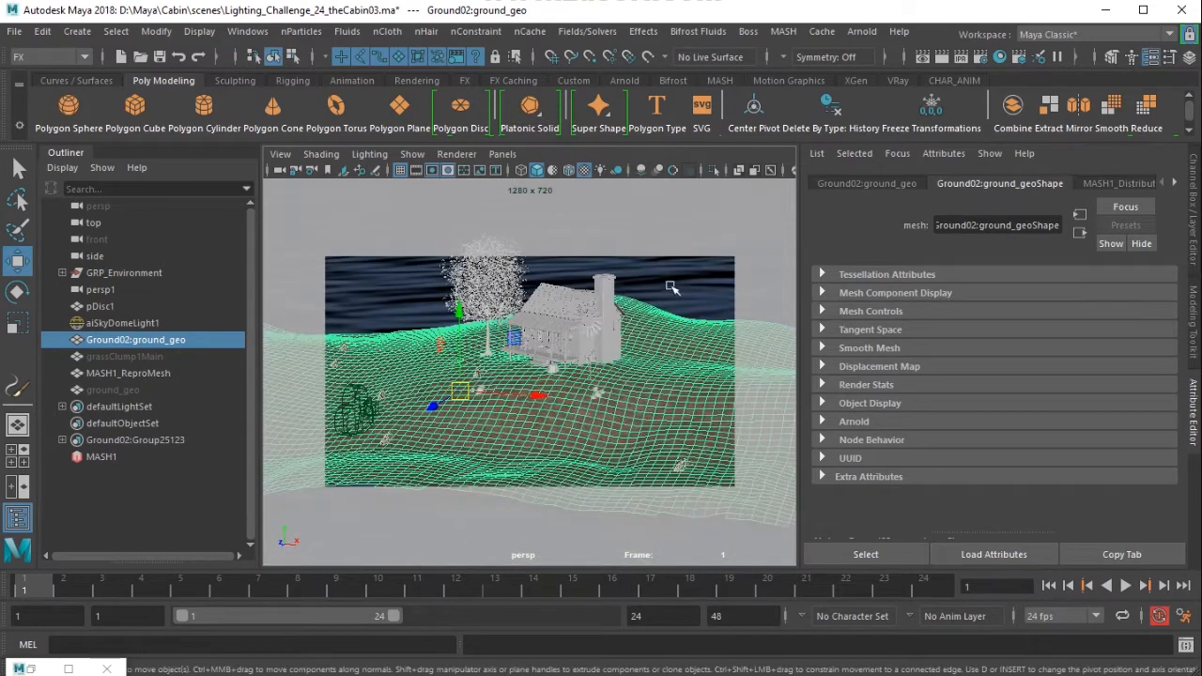
left_click(590, 402)
Step: Examine how the grass clumps sit on the ground around the tree and cabin
right_click_drag(589, 402, 648, 438, "alt")
middle_click_drag(485, 419, 603, 413, "alt")
left_click_drag(604, 413, 478, 399, "alt")
right_click_drag(479, 399, 448, 392, "alt")
middle_click_drag(448, 392, 685, 426, "alt")
right_click_drag(562, 404, 481, 390, "alt")
middle_click_drag(481, 390, 533, 435, "alt")
right_click_drag(533, 434, 547, 367, "alt")
left_click_drag(547, 367, 514, 414, "alt")
Step: Set MASH1's number of points to 500 and check the grass coverage around the cabin
left_click(121, 455)
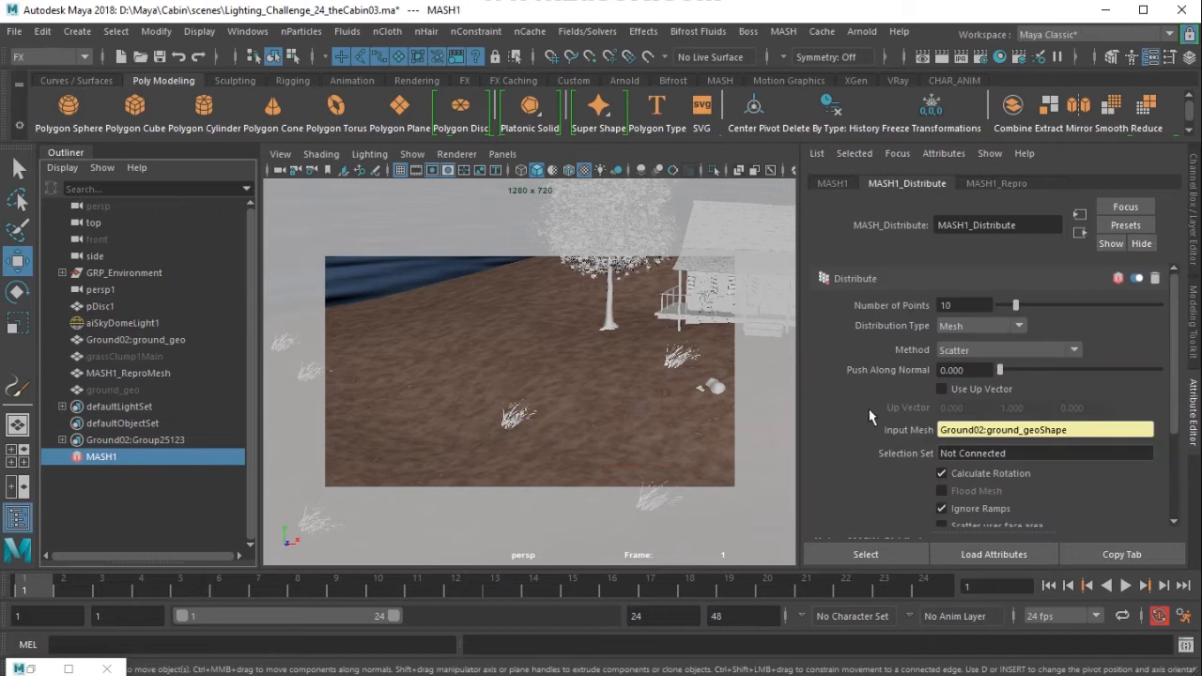
left_click(958, 307)
key("Return")
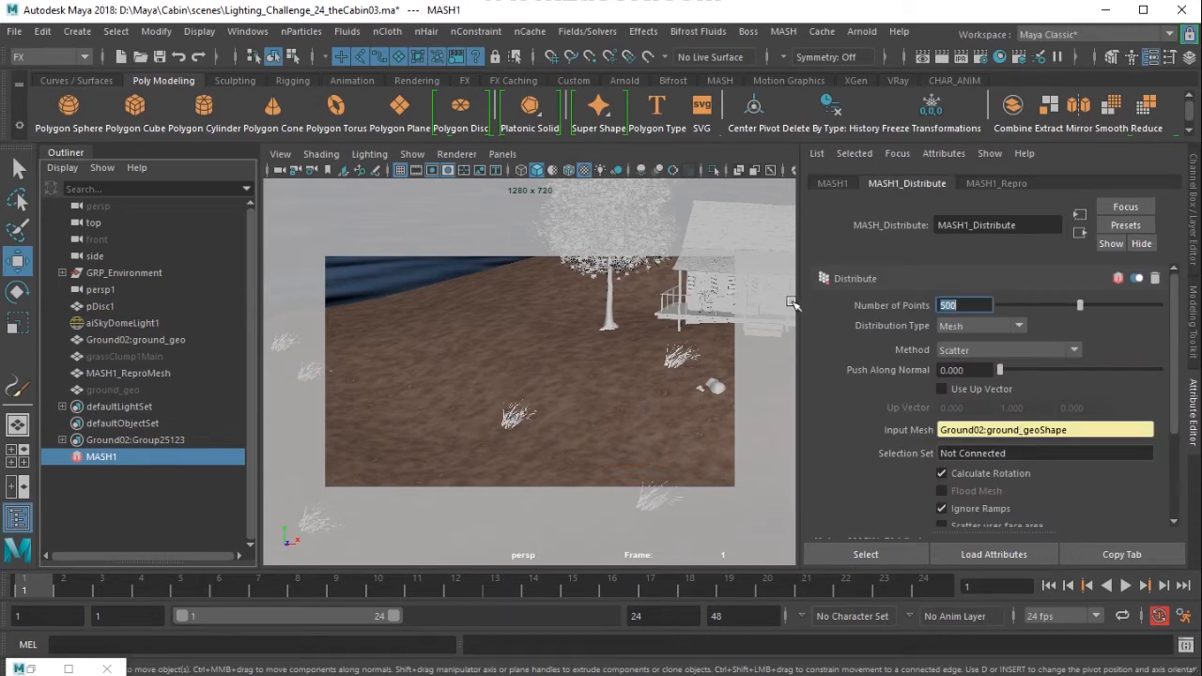
right_click_drag(610, 381, 514, 375, "alt")
left_click_drag(515, 374, 541, 364, "alt")
middle_click_drag(541, 364, 428, 366, "alt")
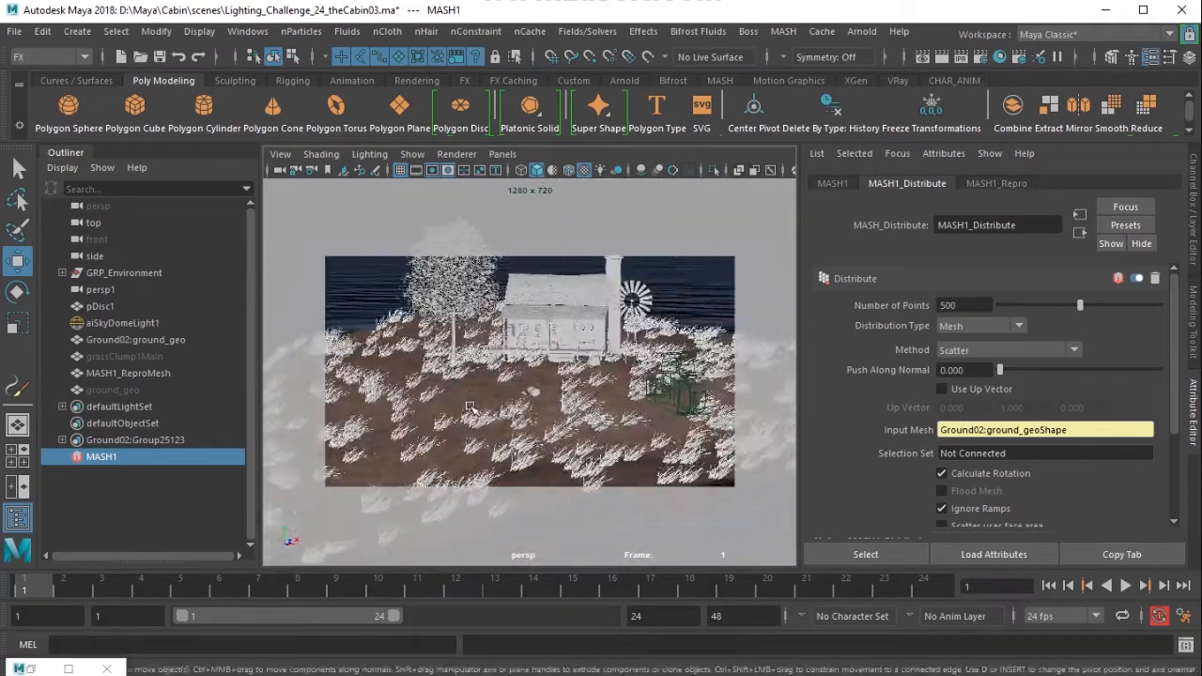
right_click_drag(428, 366, 663, 491, "alt")
middle_click_drag(495, 439, 649, 433, "alt")
right_click_drag(649, 433, 466, 404, "alt")
middle_click_drag(465, 404, 484, 418, "alt")
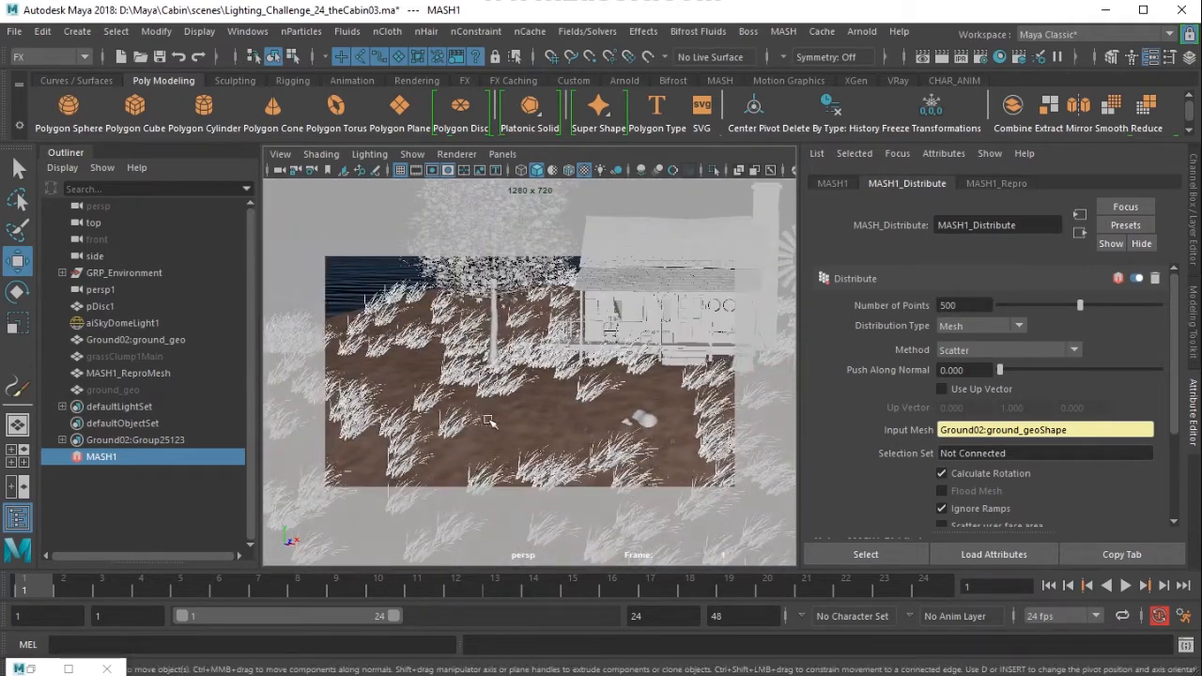
Step: Switch the mesh distribution method to UV Space and expand the Distribute node's Strength settings
left_click(1000, 350)
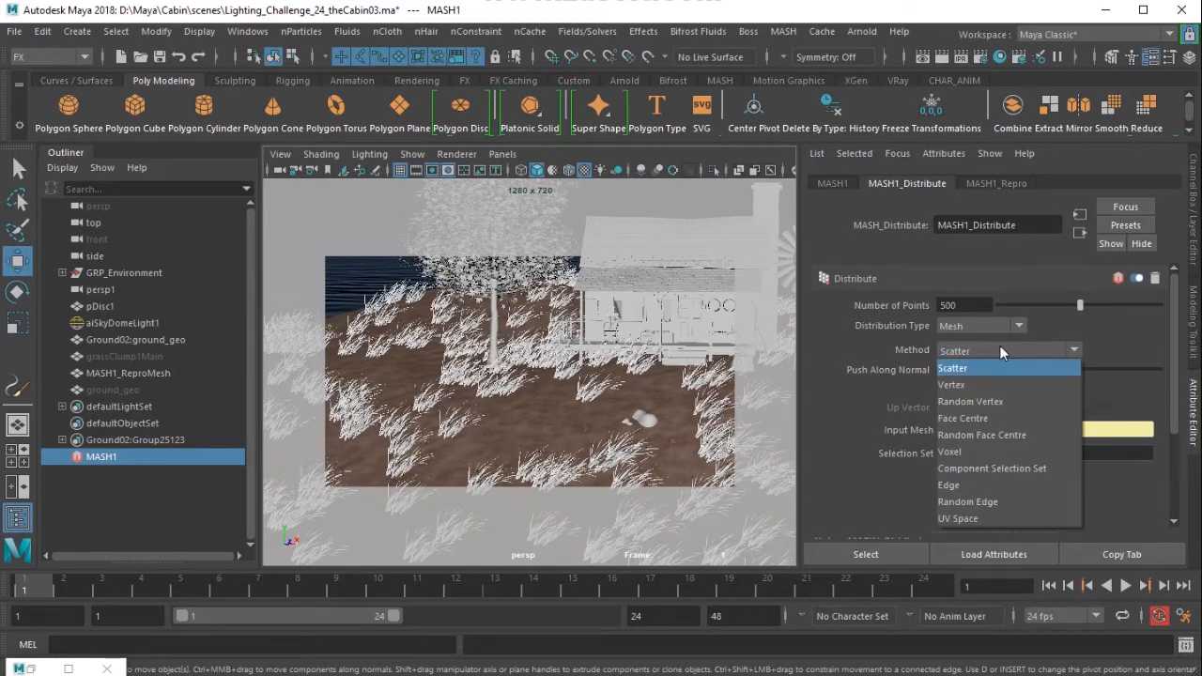
left_click(980, 518)
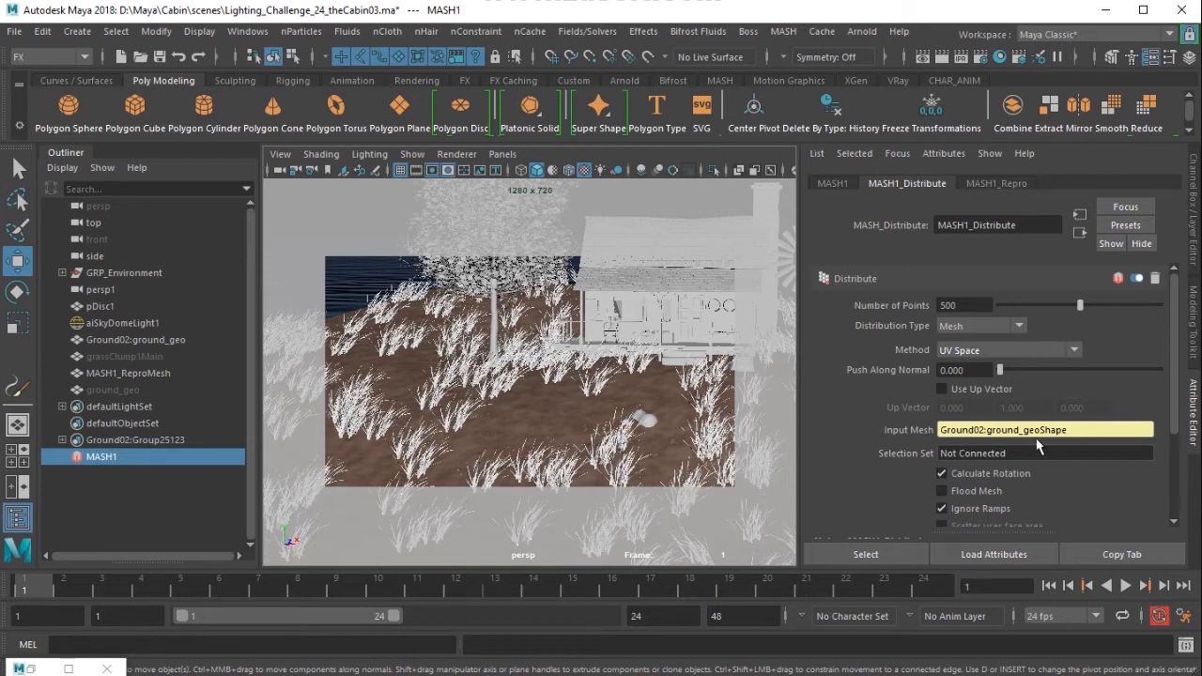
scroll(1042, 450, "down", 4)
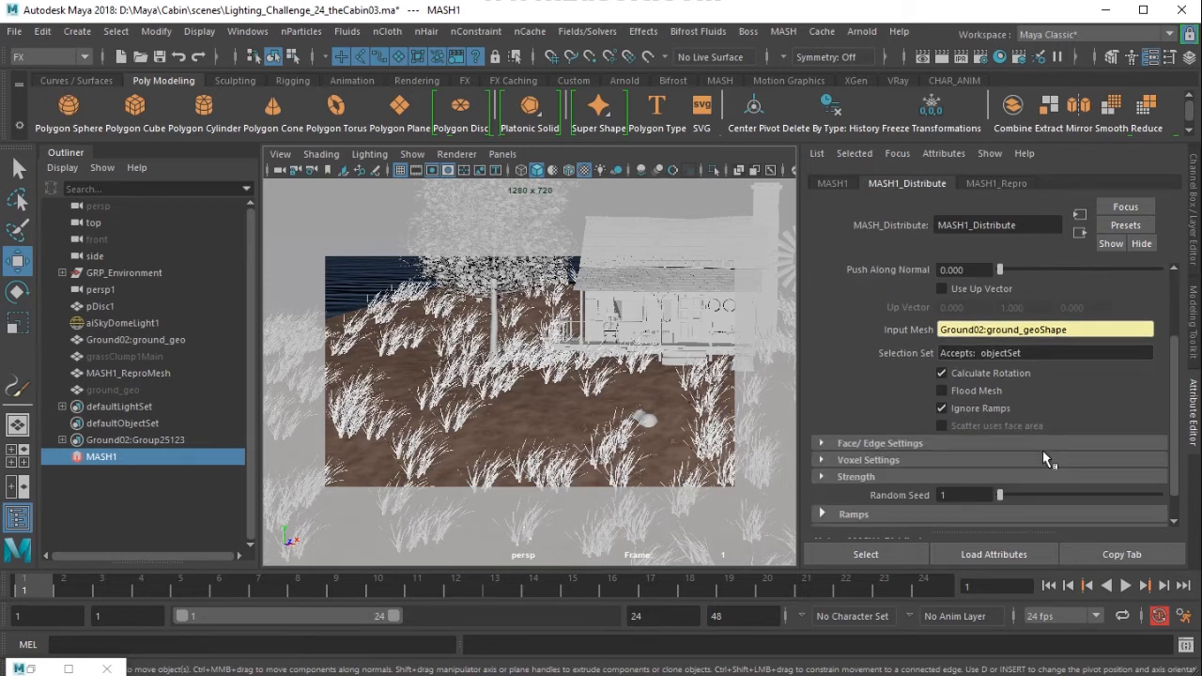
left_click(877, 444)
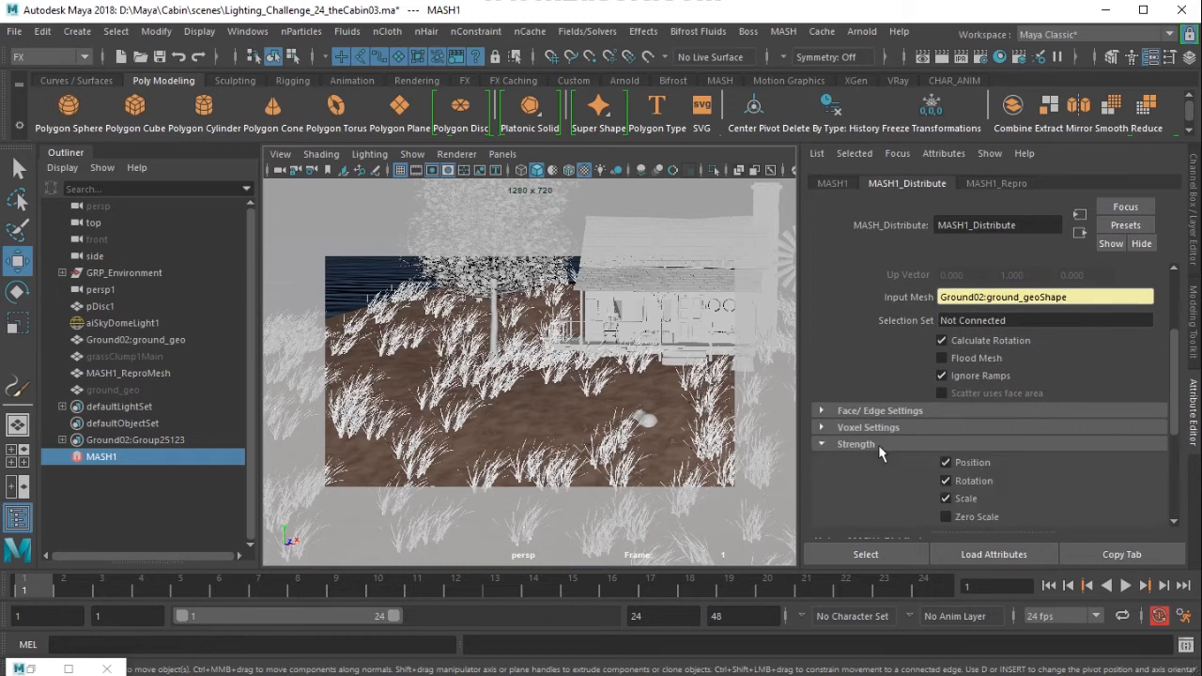
scroll(878, 444, "down", 3)
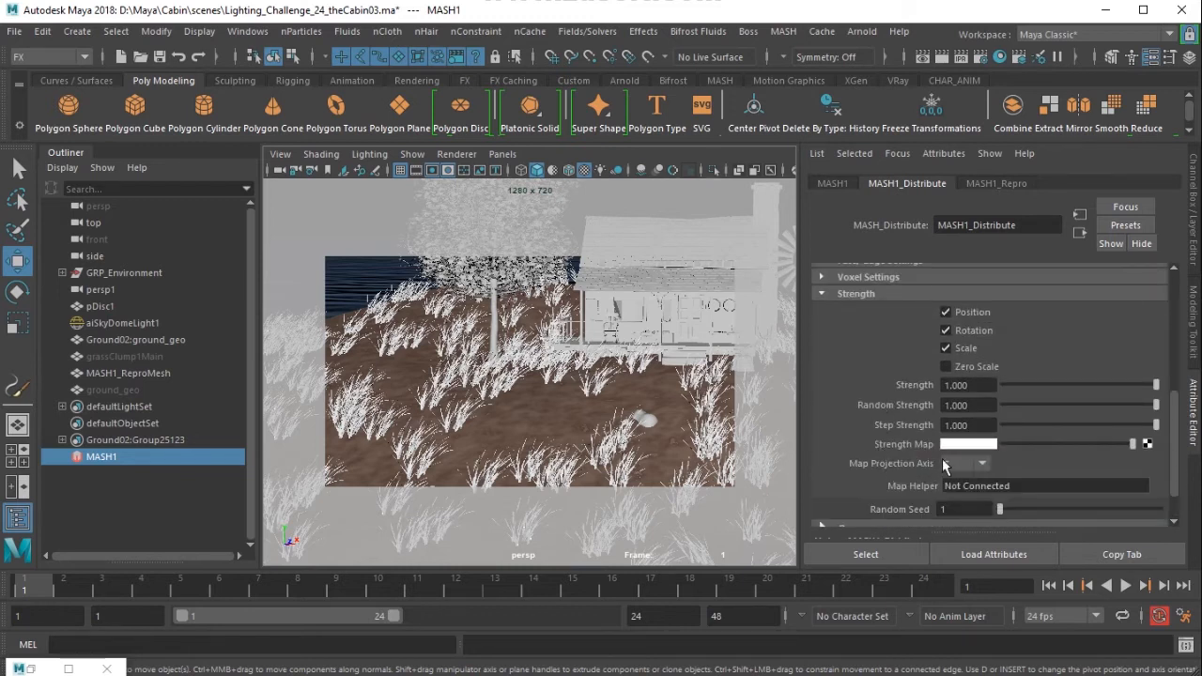
Step: Connect the black-and-white file1 texture from Hypershade to MASH1_Distribute's Strength Map and assign a Map Helper mesh
left_click(247, 31)
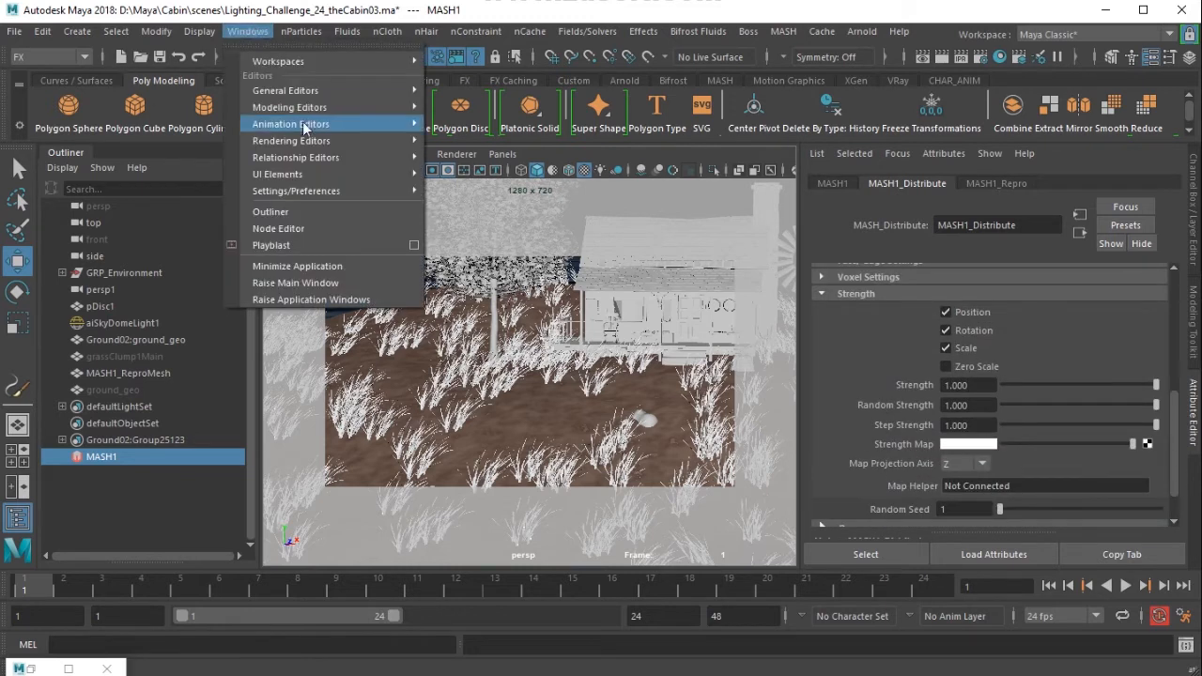
mouse_move(332, 107)
mouse_move(337, 141)
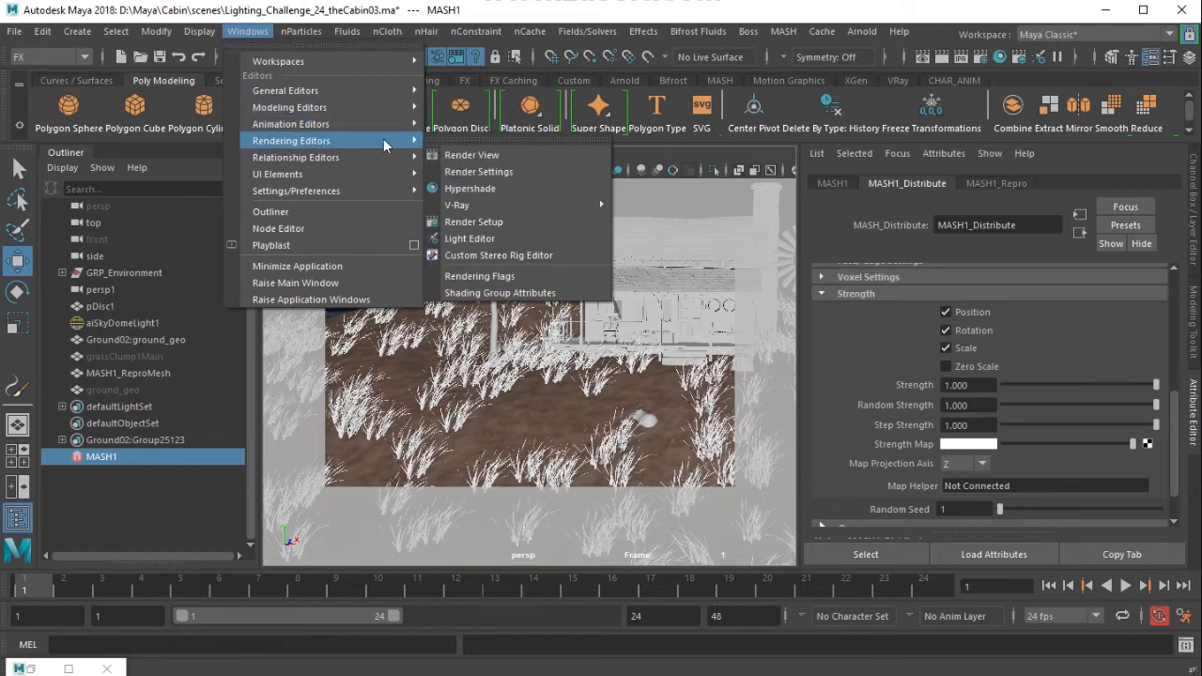
left_click(478, 185)
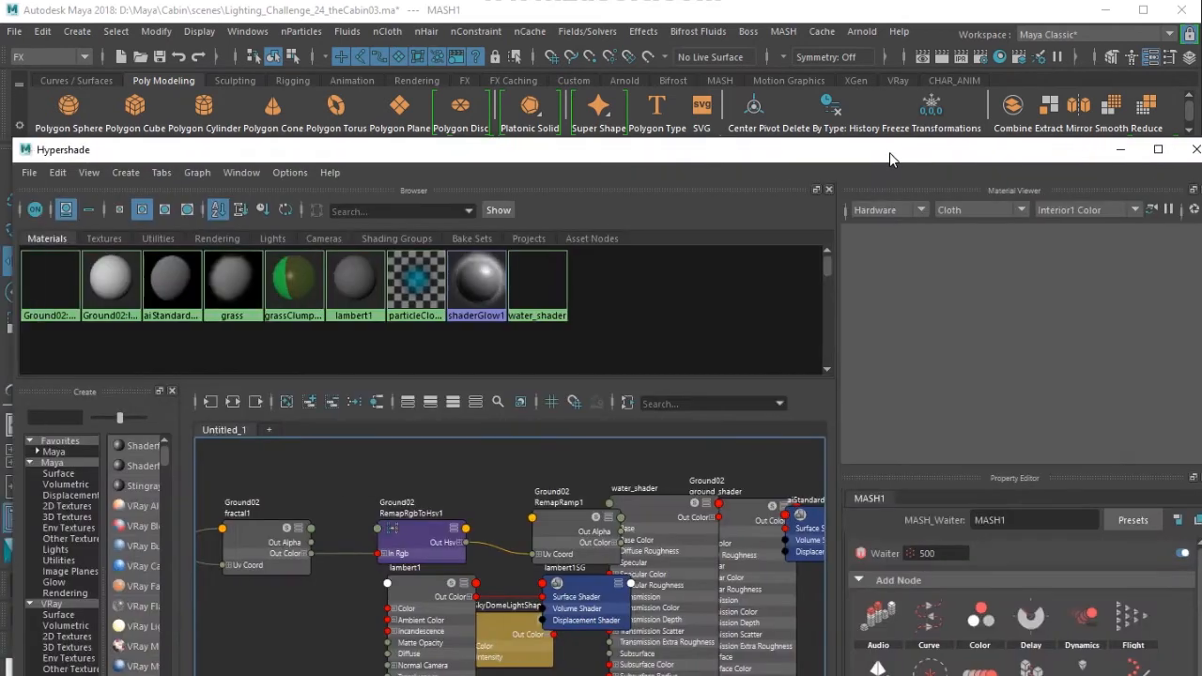
left_click(103, 238)
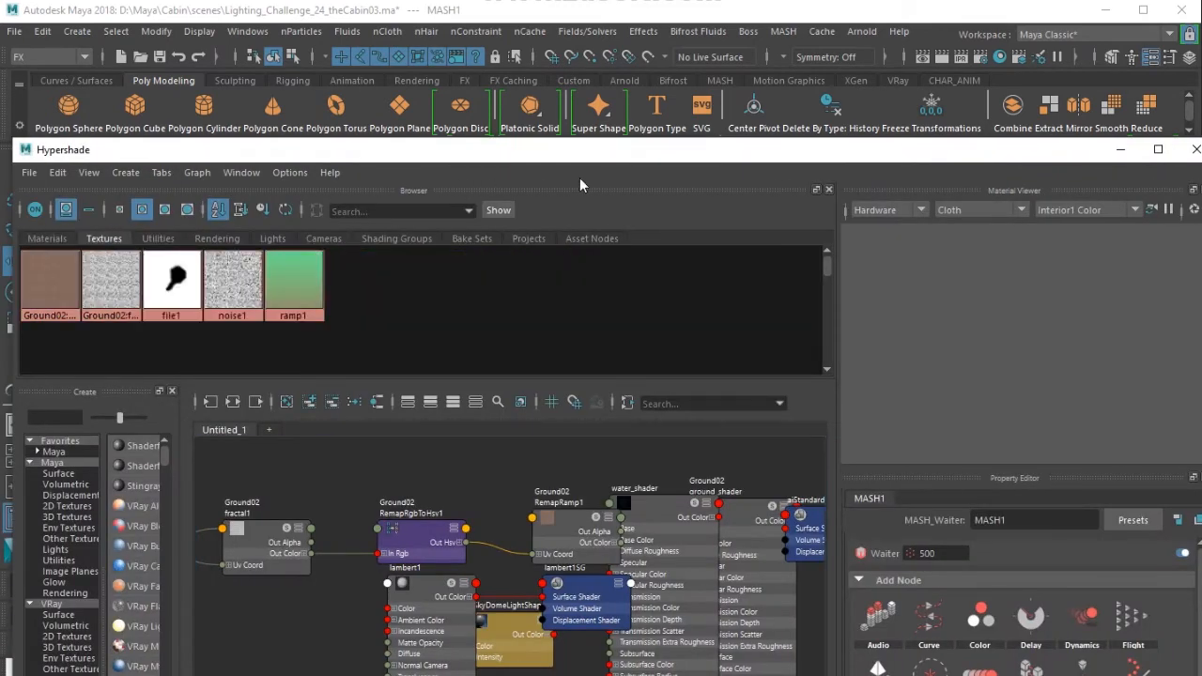
left_click_drag(758, 150, 465, 149)
left_click_drag(925, 342, 413, 315)
left_click_drag(265, 154, 591, 140)
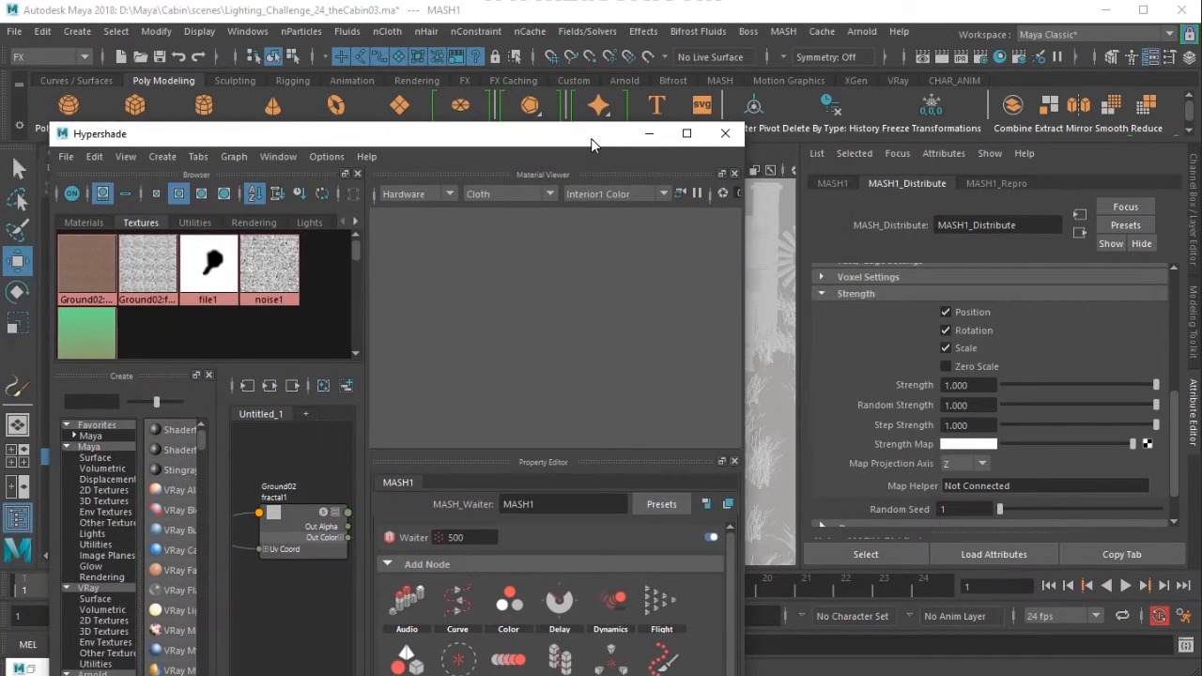
middle_click_drag(222, 255, 896, 438)
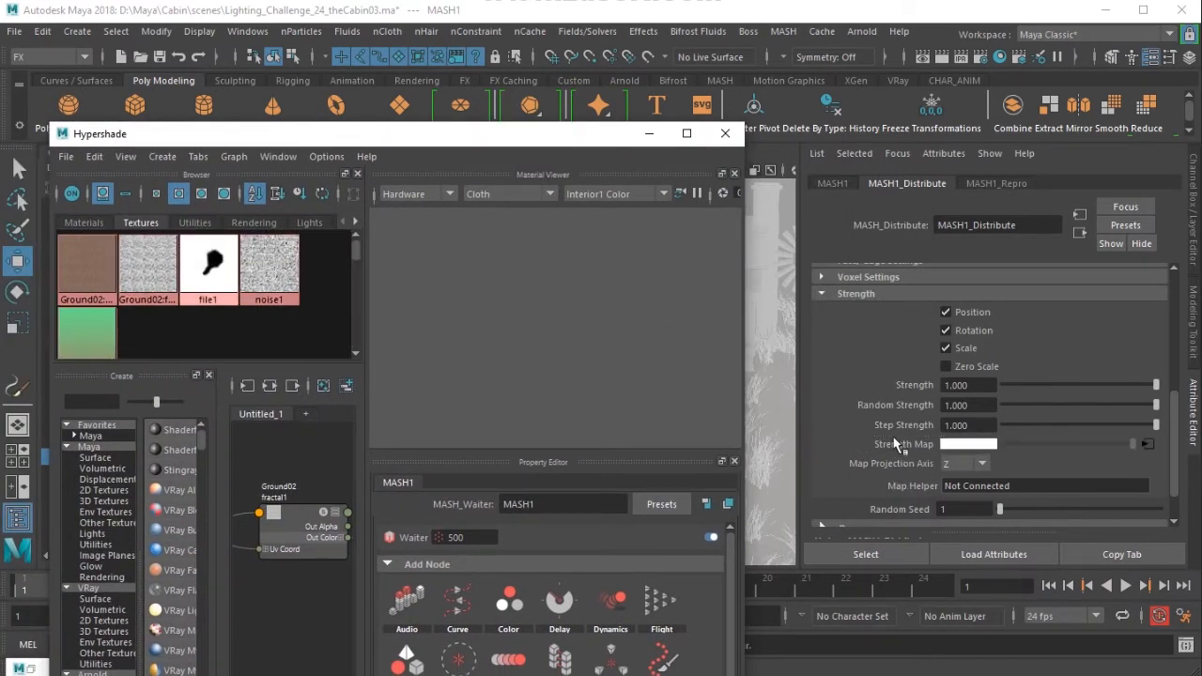
left_click(649, 135)
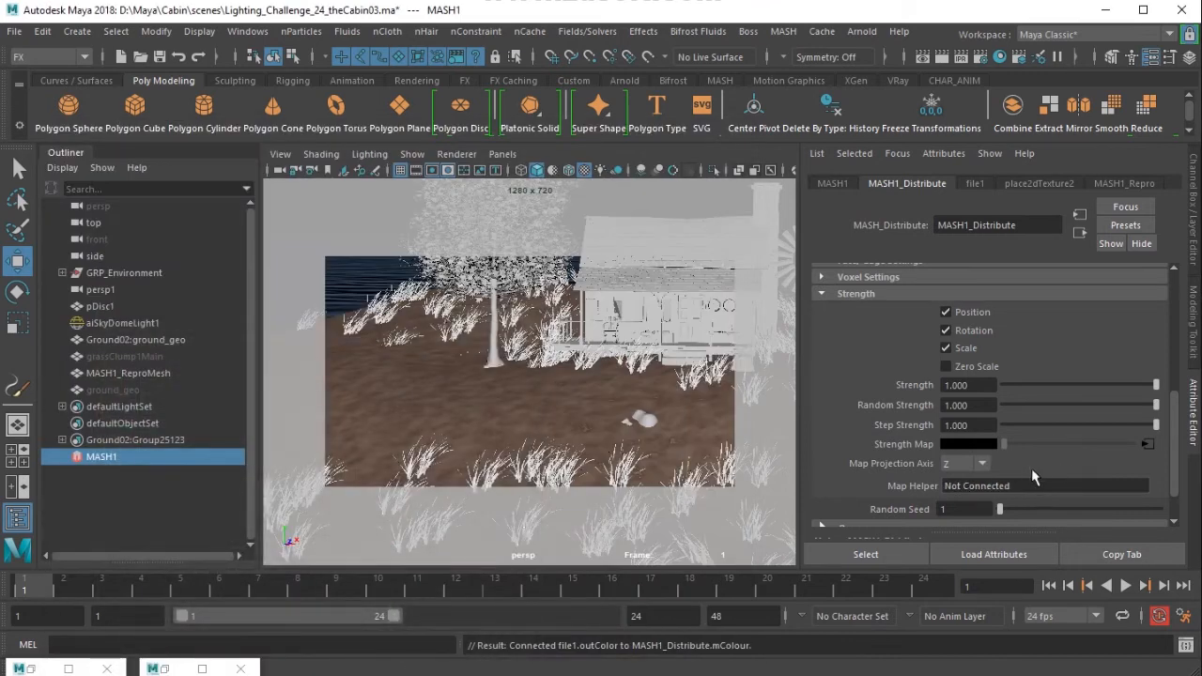
scroll(1012, 490, "down", 2)
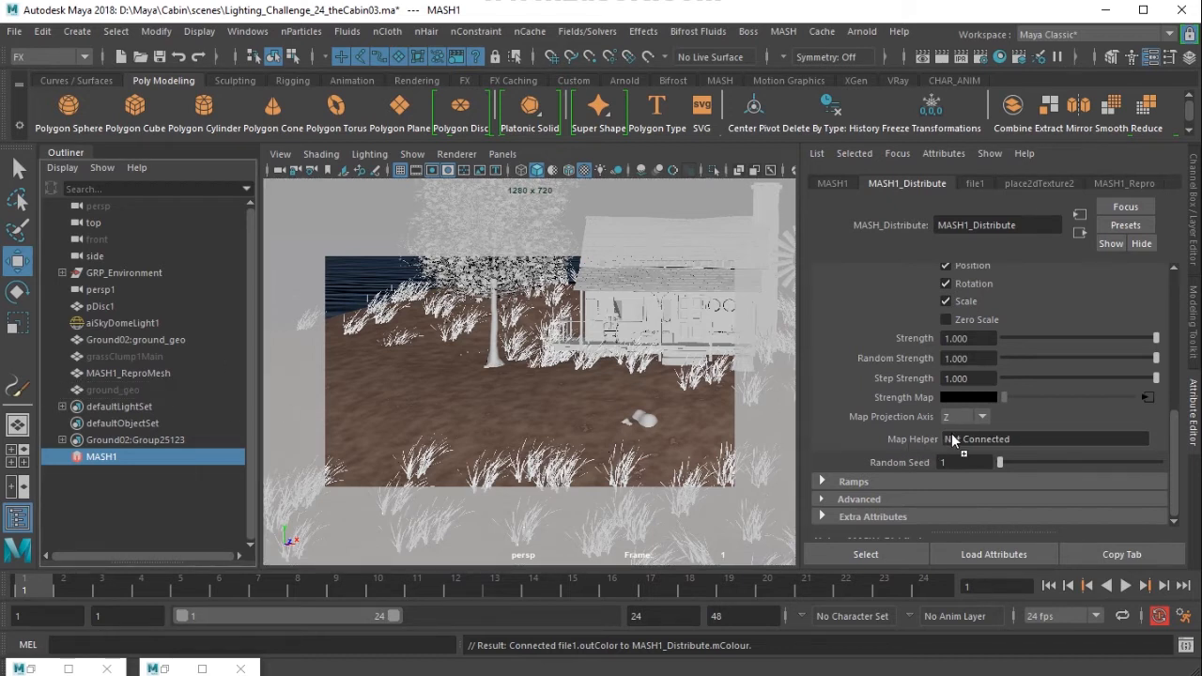
middle_click_drag(952, 435, 951, 436)
Step: Raise MASH1's number of points to 2500
mouse_move(561, 398)
left_mouse_down("alt")
mouse_move(549, 468)
mouse_move(556, 404)
left_mouse_up("alt")
scroll(1046, 395, "up", 6)
left_click(953, 305)
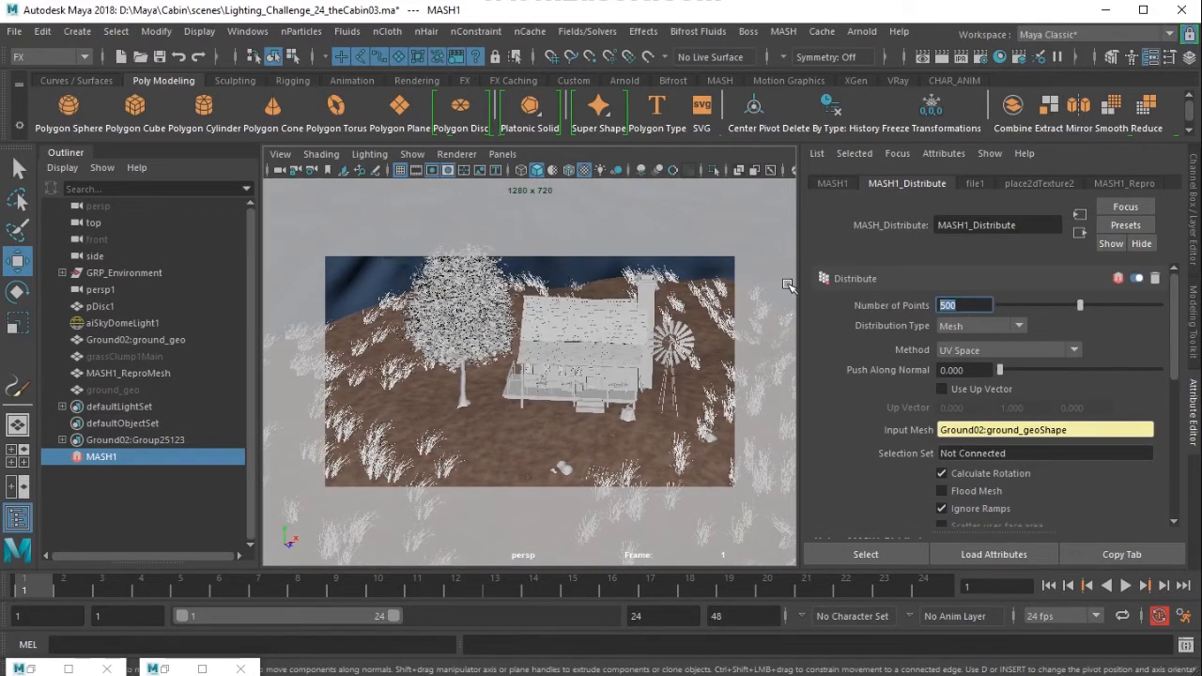
type("2500")
key("Return")
Step: Examine the denser grass along the edges of the bare path and in front of the cabin
left_click_drag(586, 387, 576, 401, "alt")
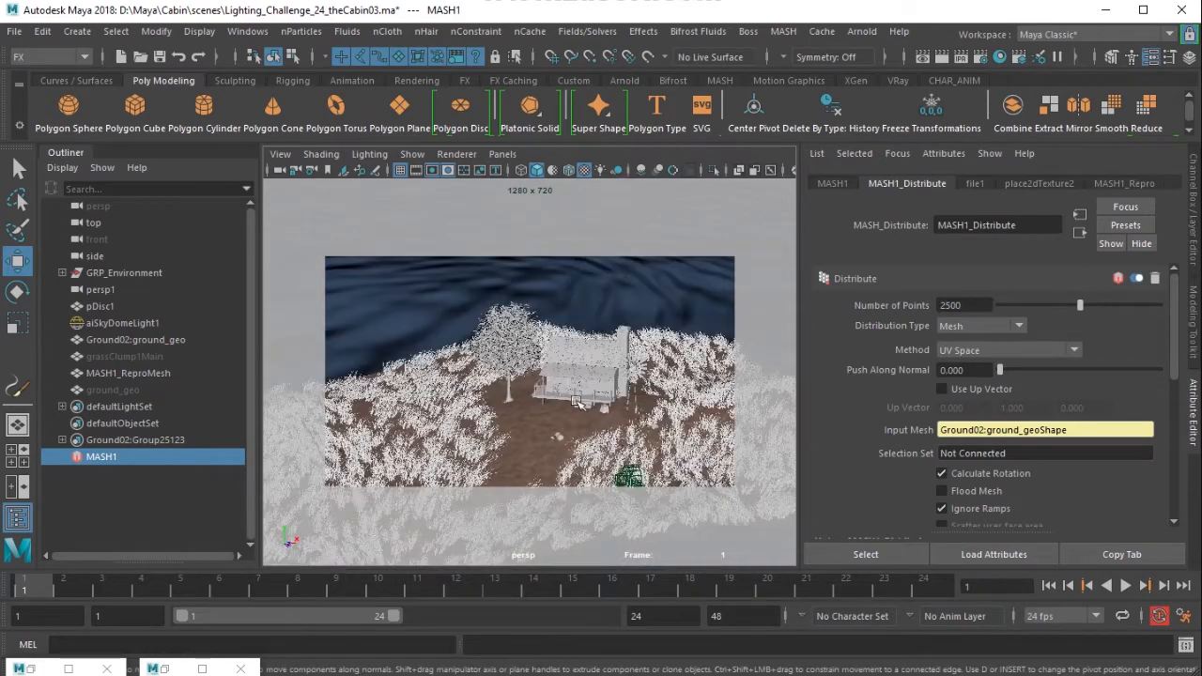
middle_click_drag(577, 402, 625, 351, "alt")
right_click_drag(625, 351, 683, 395, "alt")
middle_click_drag(684, 395, 611, 432, "alt")
left_click_drag(611, 432, 657, 448, "alt")
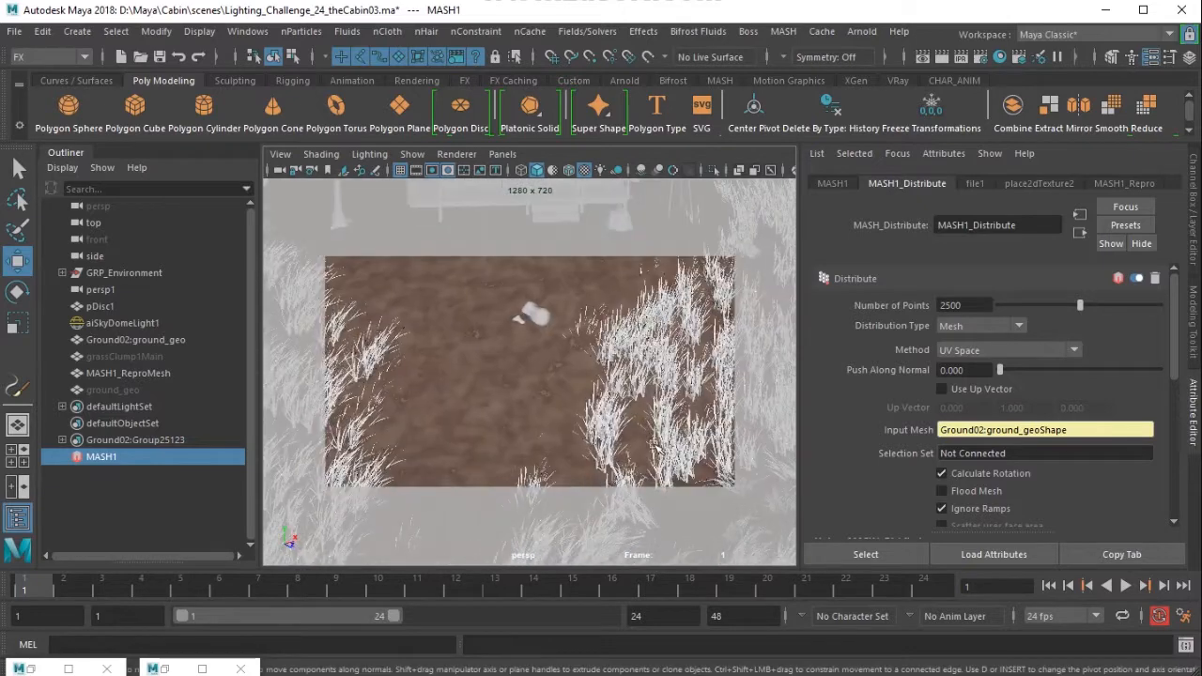
right_click_drag(657, 449, 520, 442, "alt")
middle_click_drag(520, 442, 525, 526, "alt")
right_click_drag(601, 376, 667, 369, "alt")
middle_click_drag(616, 422, 626, 427, "alt")
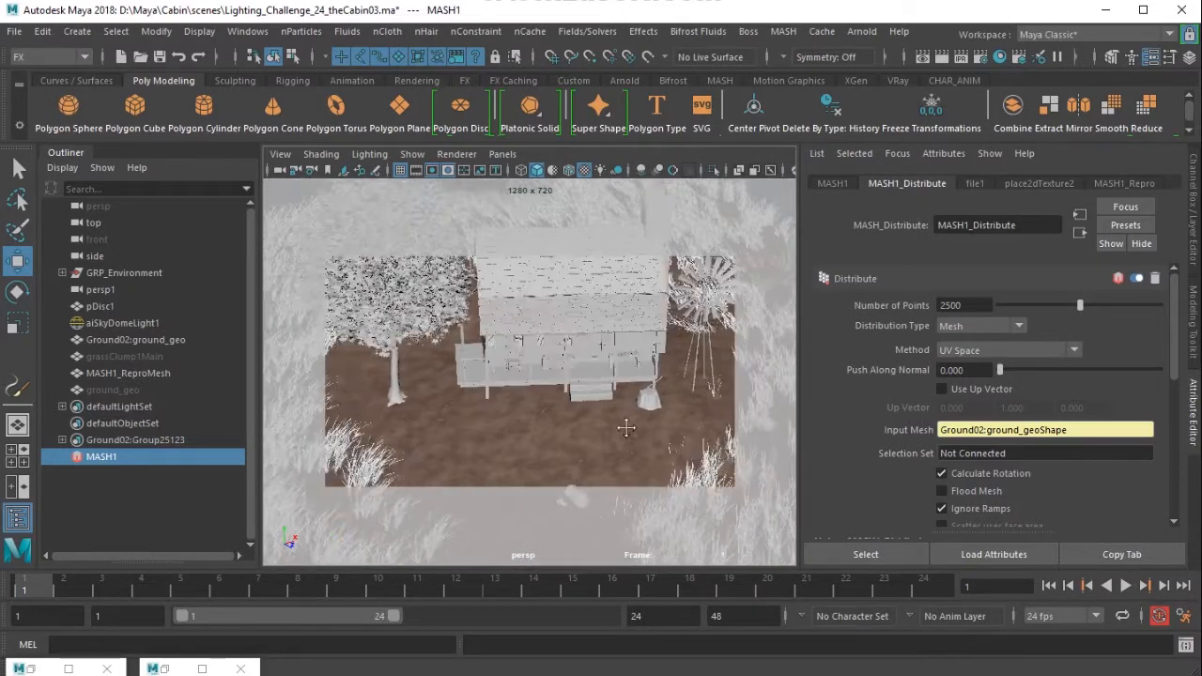
Step: Inspect the scattered grass around the cabin, including its framing through the persp1 camera
left_click_drag(626, 427, 573, 371, "alt")
right_click_drag(564, 443, 451, 436, "alt")
left_click_drag(450, 437, 445, 401, "alt")
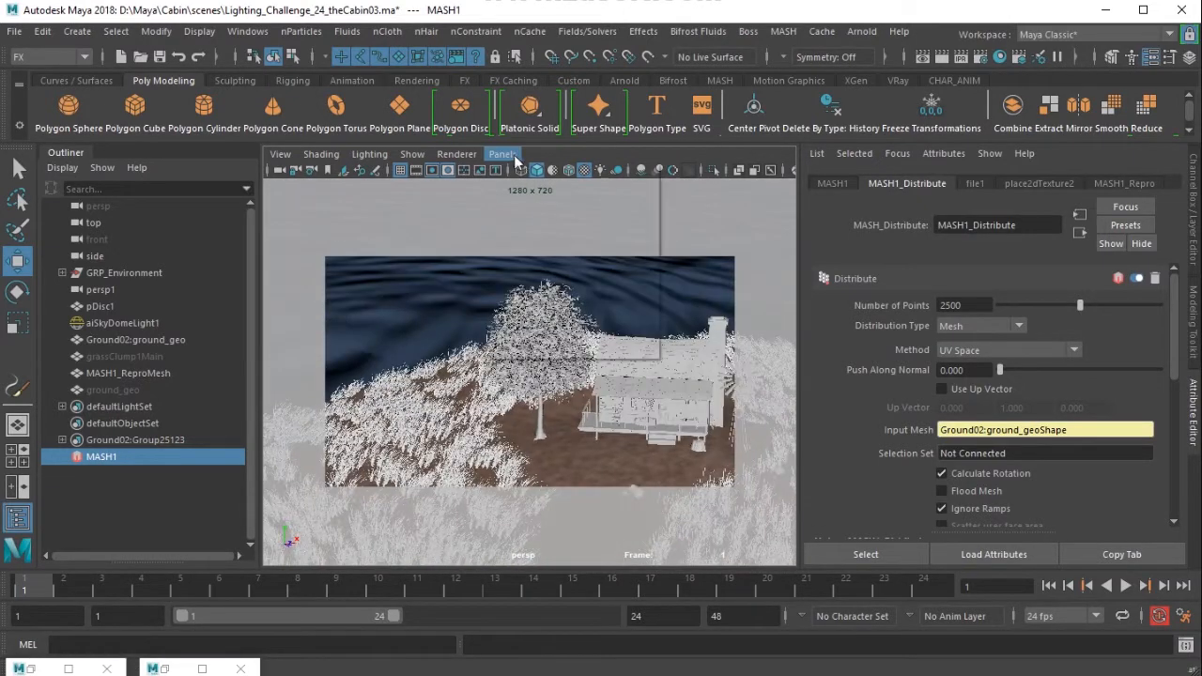
left_click(515, 161)
mouse_move(586, 167)
left_click(684, 186)
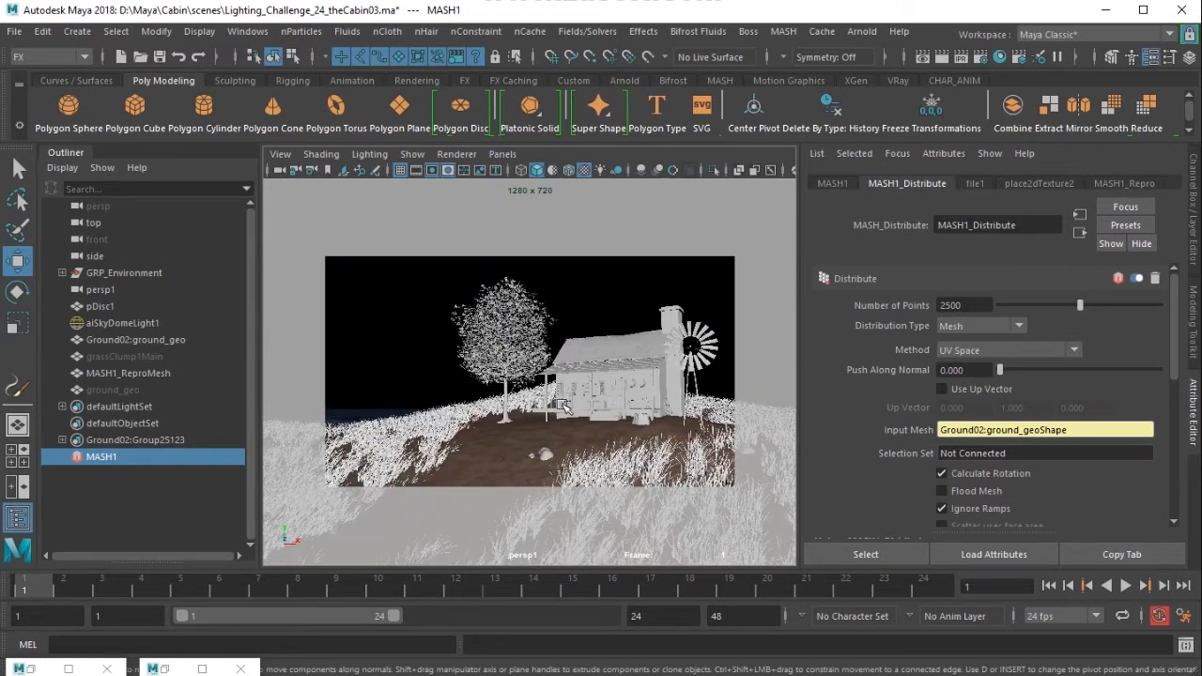
Step: Return to the persp view and examine the grass clumps beneath the edge of the ground
key("space")
left_click_drag(395, 351, 416, 272)
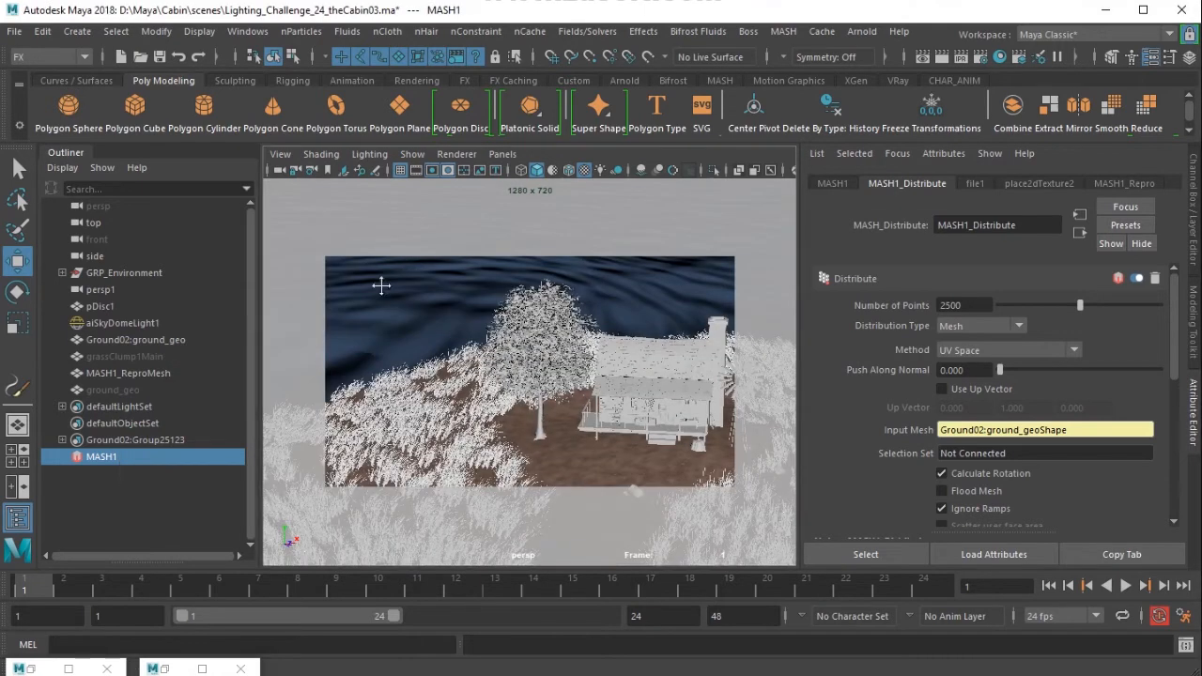
middle_click_drag(576, 505, 435, 343, "alt")
left_click_drag(435, 343, 413, 310, "alt")
middle_click_drag(514, 422, 525, 370, "alt")
left_click_drag(526, 369, 605, 418, "alt")
left_click_drag(533, 369, 509, 379, "alt")
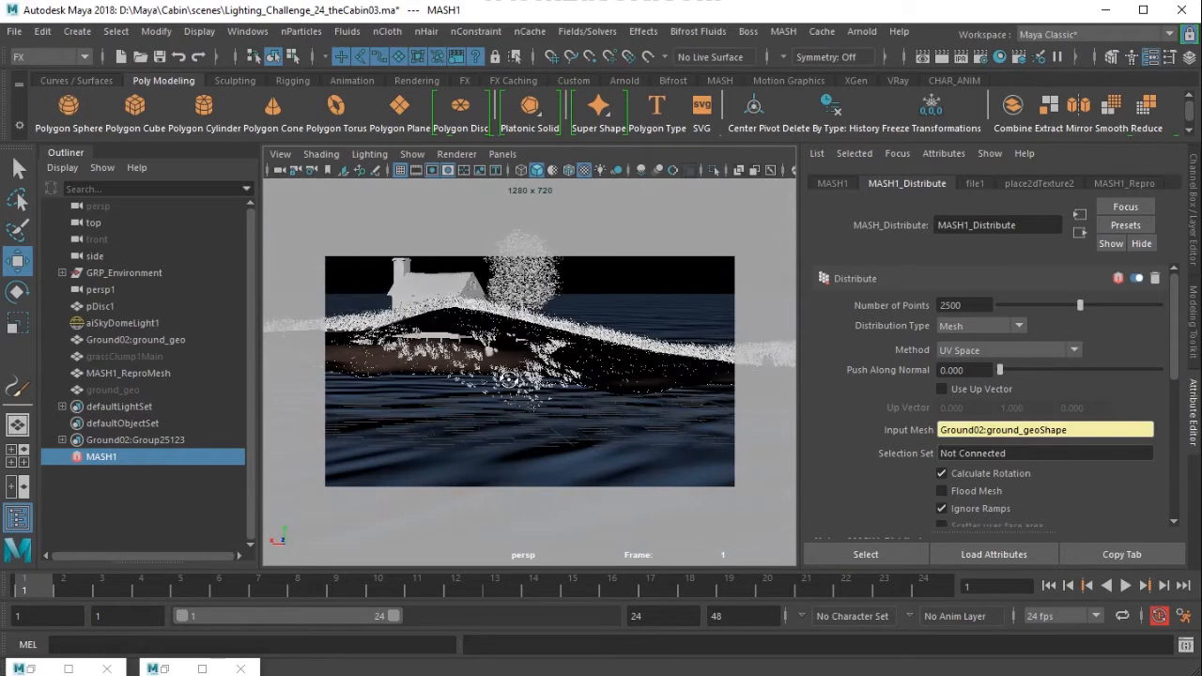
Step: Test MASH1_Distribute's Strength at 0 and 0.5, and restore it to 1
scroll(1023, 452, "down", 10)
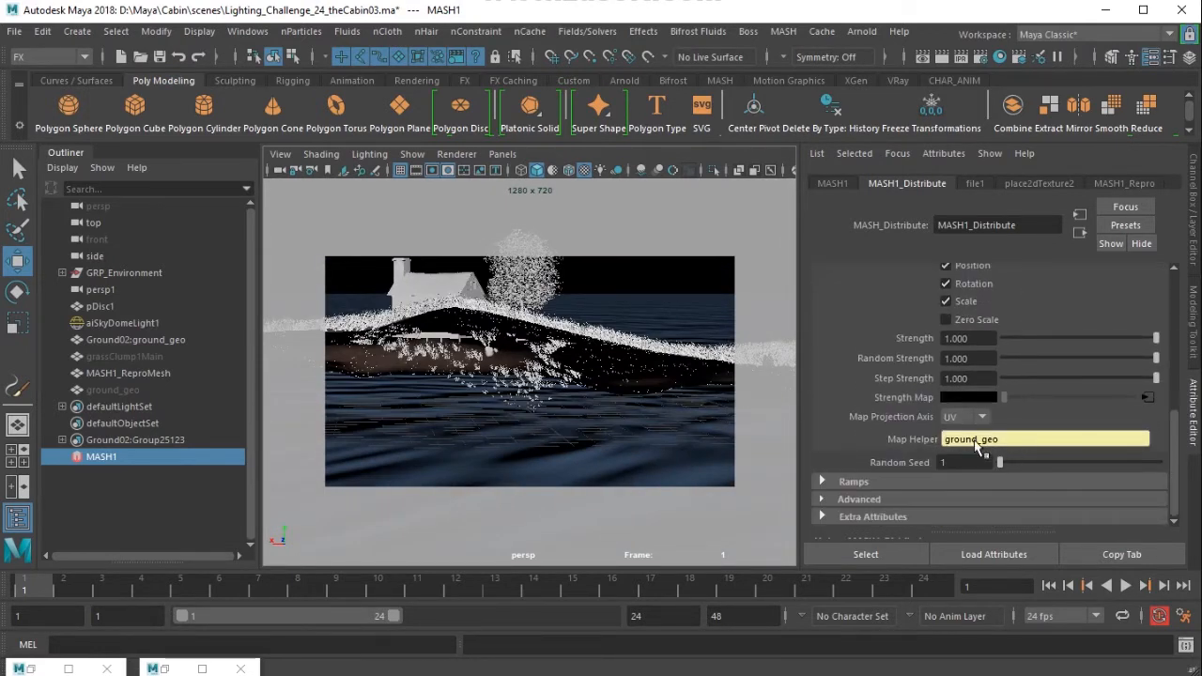
left_click(1067, 339)
left_click_drag(978, 336, 977, 338)
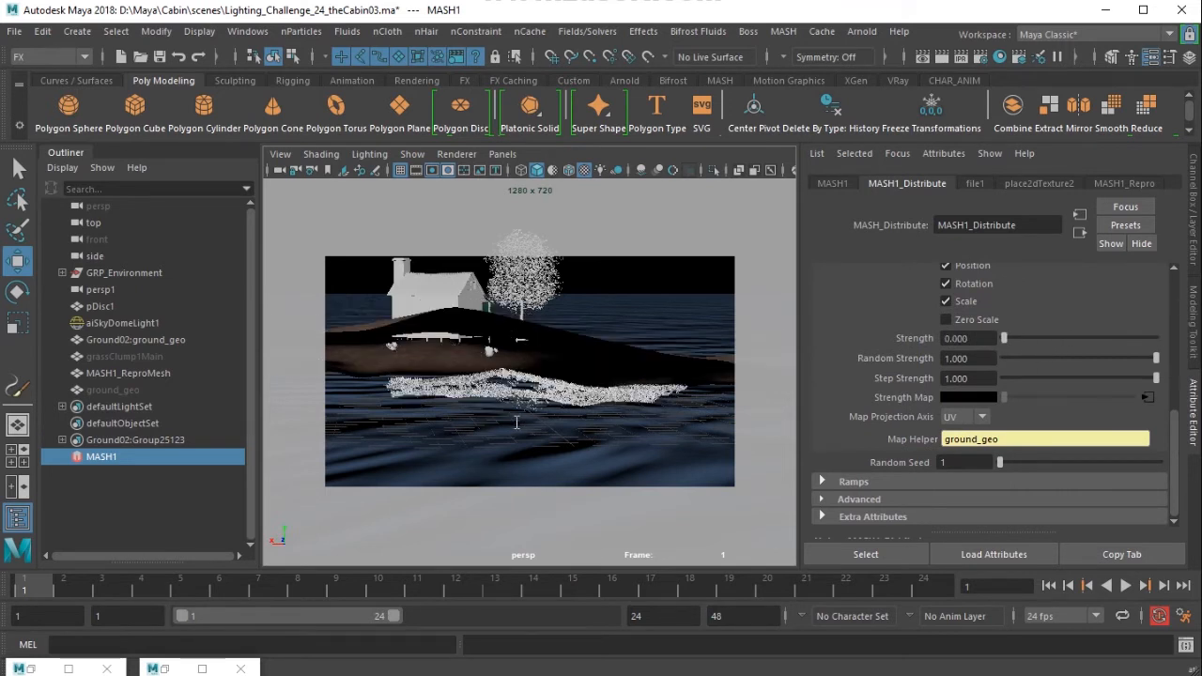
left_click_drag(517, 421, 513, 409, "alt")
left_click_drag(980, 340, 825, 340)
type("0.5")
key("Return")
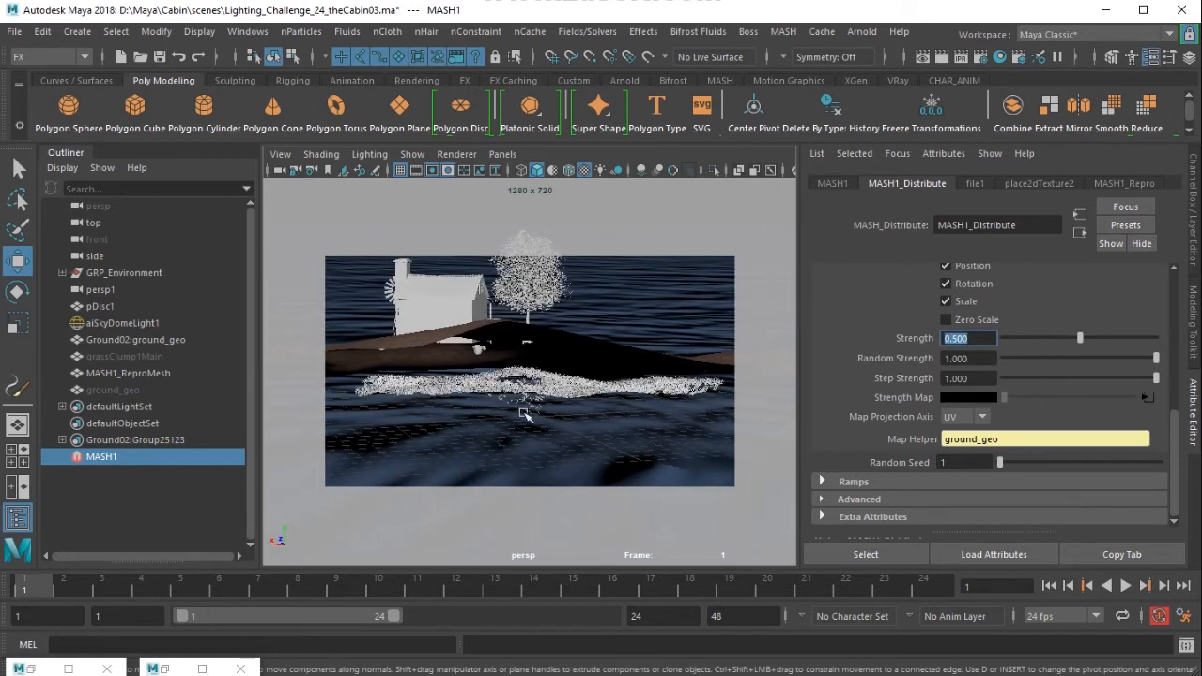
type("1")
key("Return")
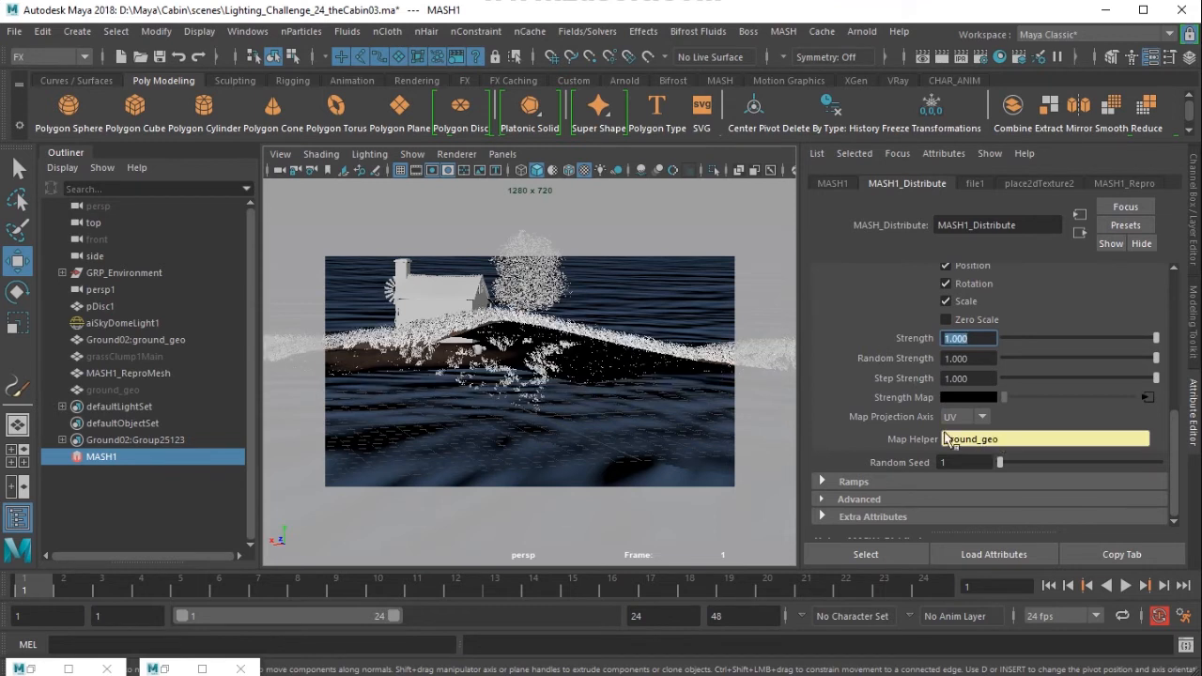
Step: Move the source clump grassClump1Main vertically
left_click(158, 356)
left_click_drag(542, 361, 560, 293)
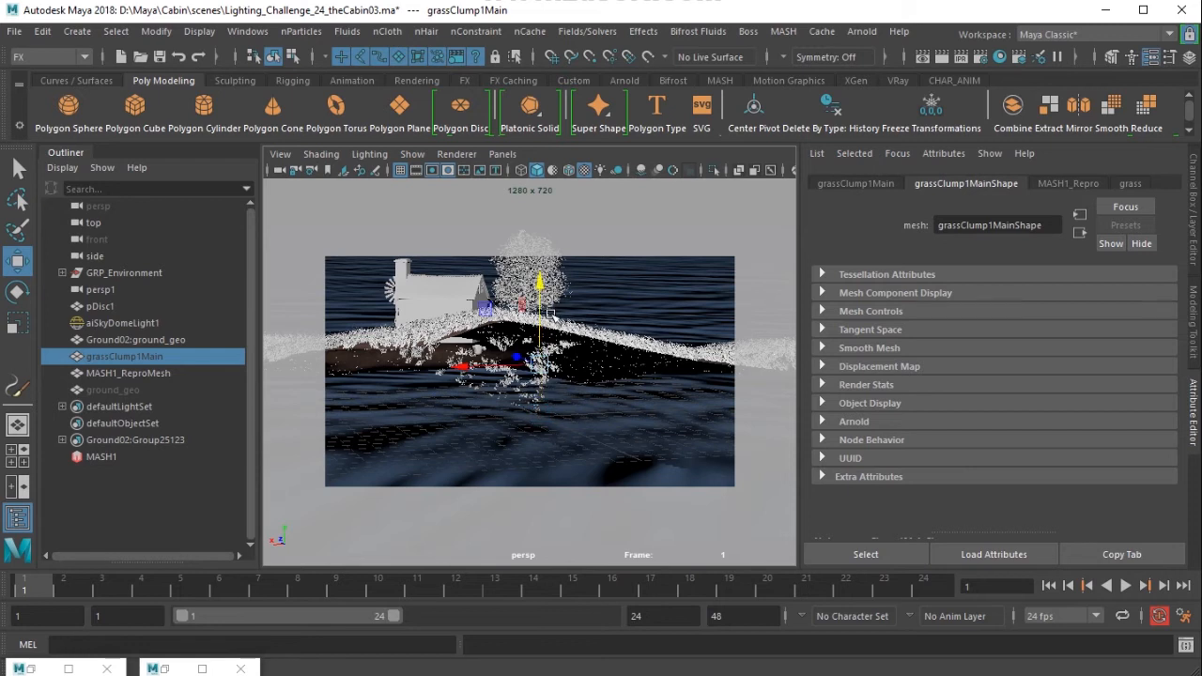
left_click_drag(549, 442, 601, 437, "alt")
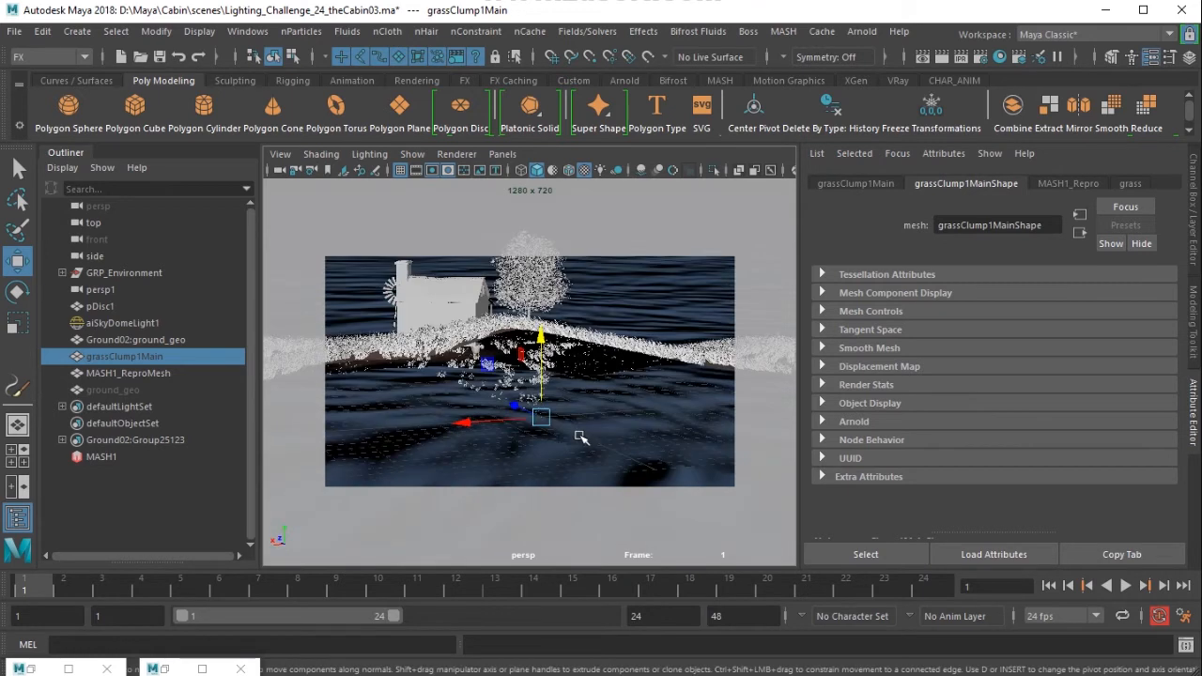
Step: Reselect MASH1 and set its Distribute Step Strength to 0
left_click(101, 456)
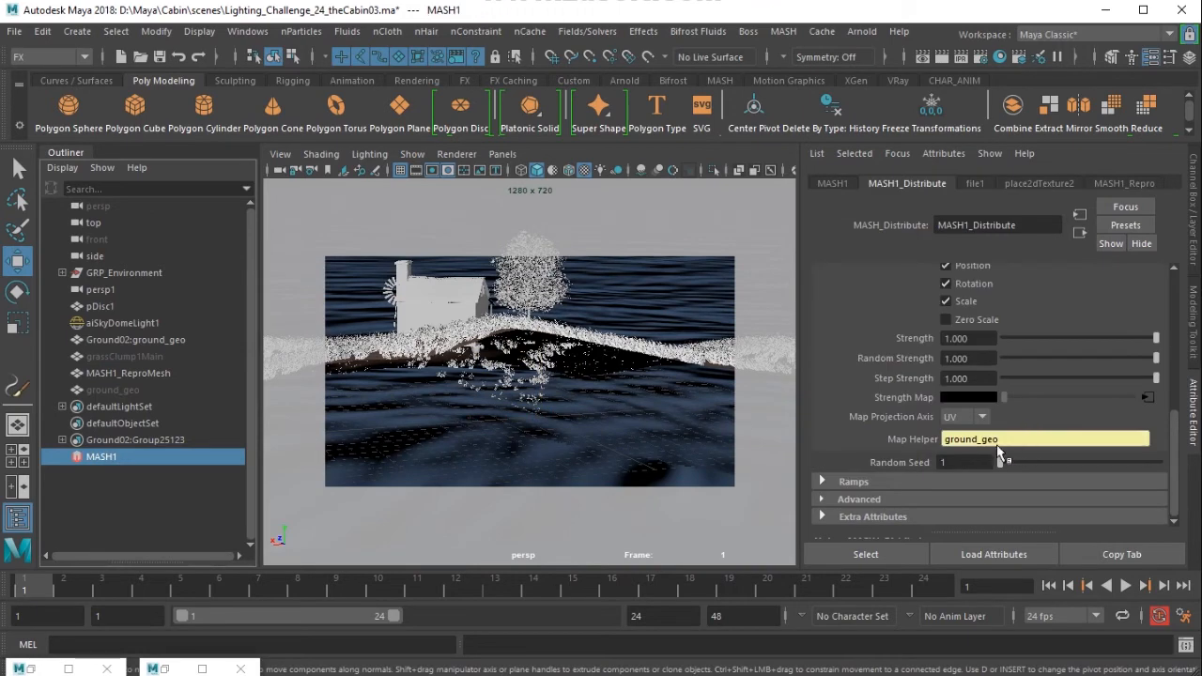
left_click_drag(485, 404, 563, 391, "alt")
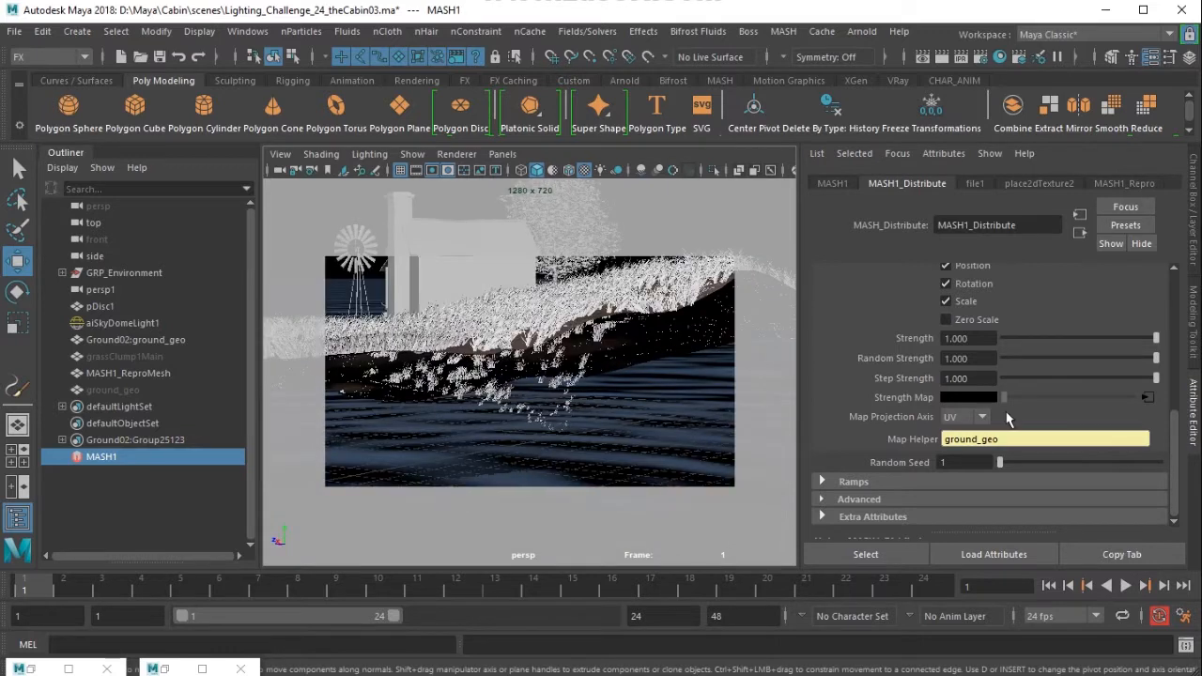
double_click(962, 377)
type("0")
key("Return")
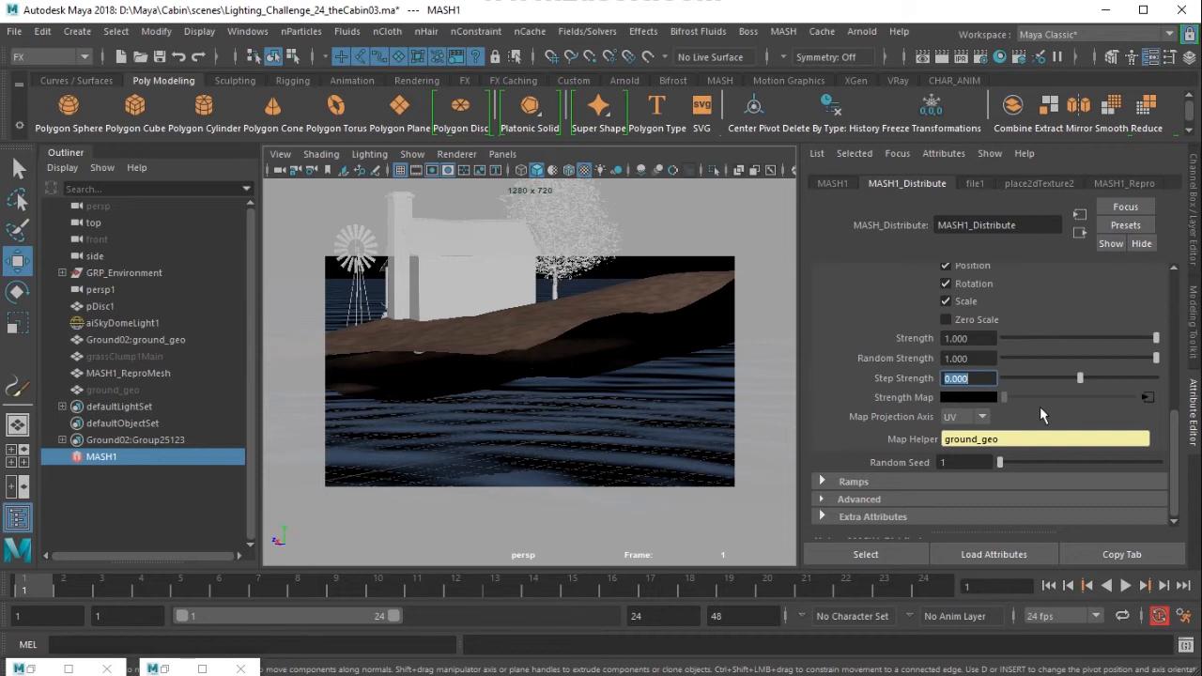
Step: Reduce MASH1's number of points to 250
scroll(1040, 407, "up", 8)
double_click(976, 305)
type("250")
key("Return")
Step: Set the Distribute node's Step Strength back to 1 and test Random Strength, leaving it at 1
scroll(882, 376, "down", 8)
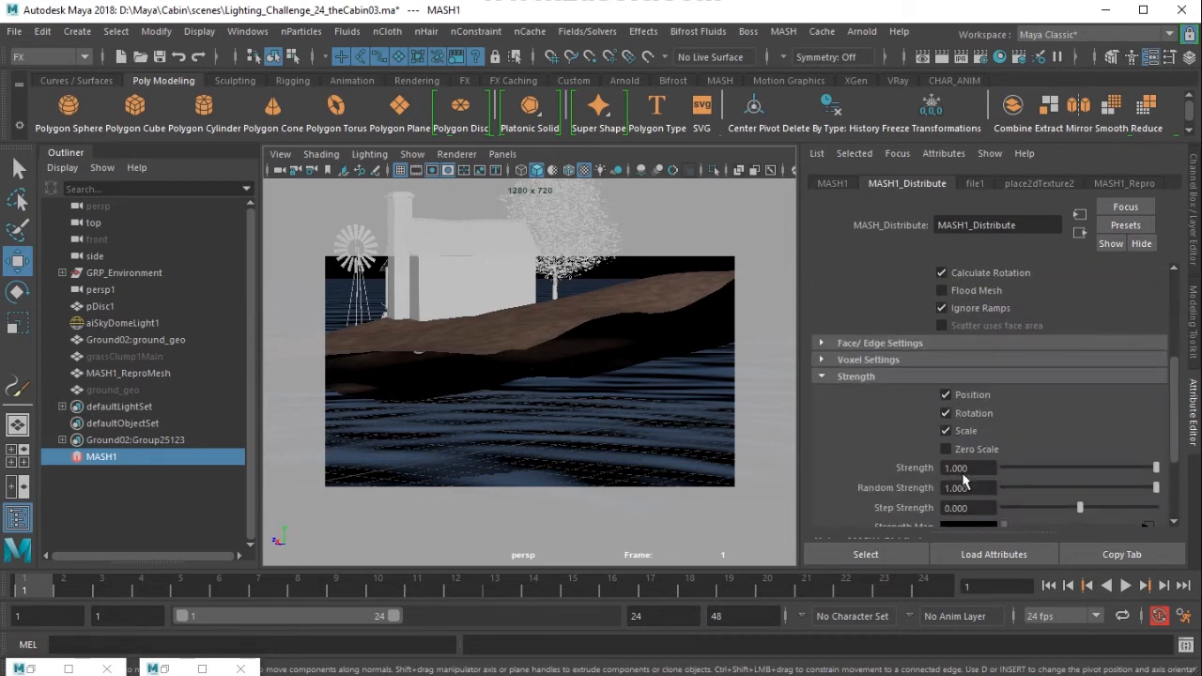
double_click(966, 407)
type("1")
key("Return")
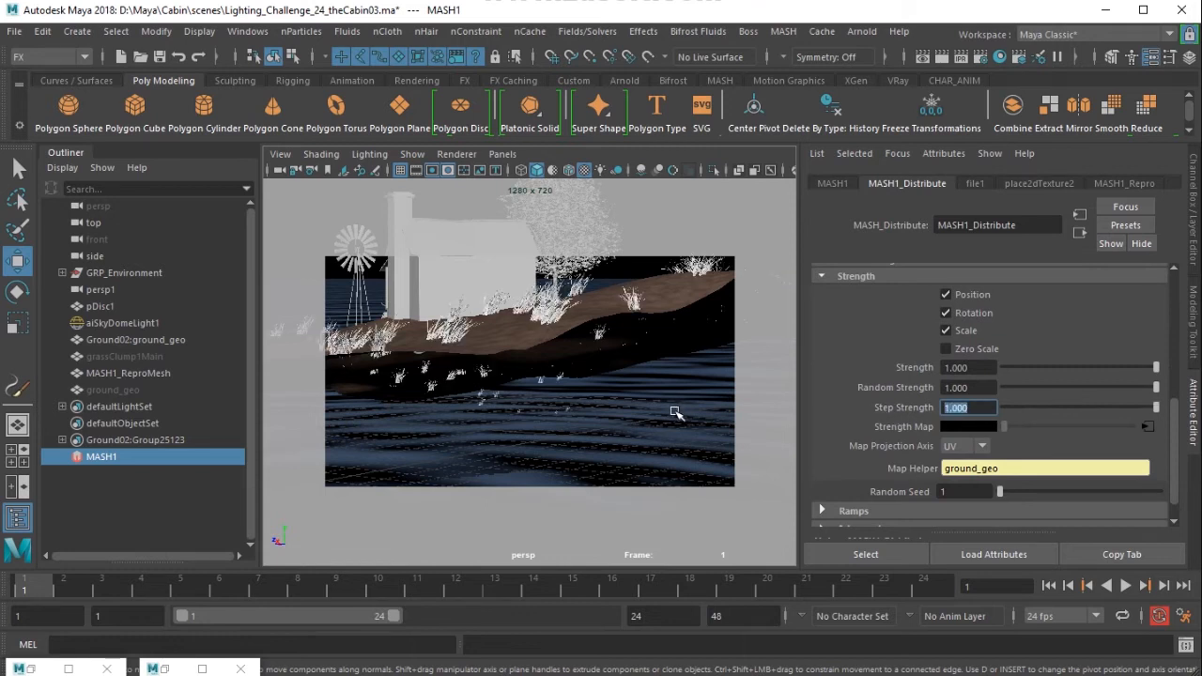
scroll(1005, 474, "down", 1)
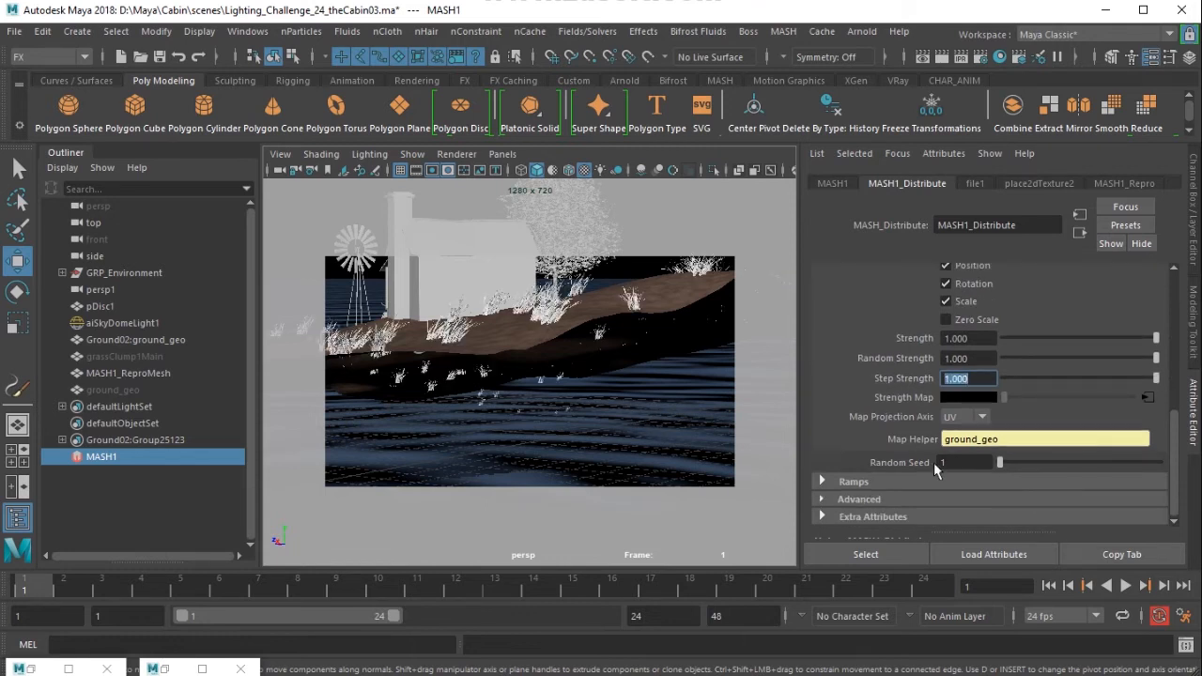
left_click_drag(1037, 357, 1170, 359)
left_click_drag(572, 429, 522, 394, "alt")
Step: Exclude Position from the Distribute node's Strength settings
scroll(1066, 382, "up", 3)
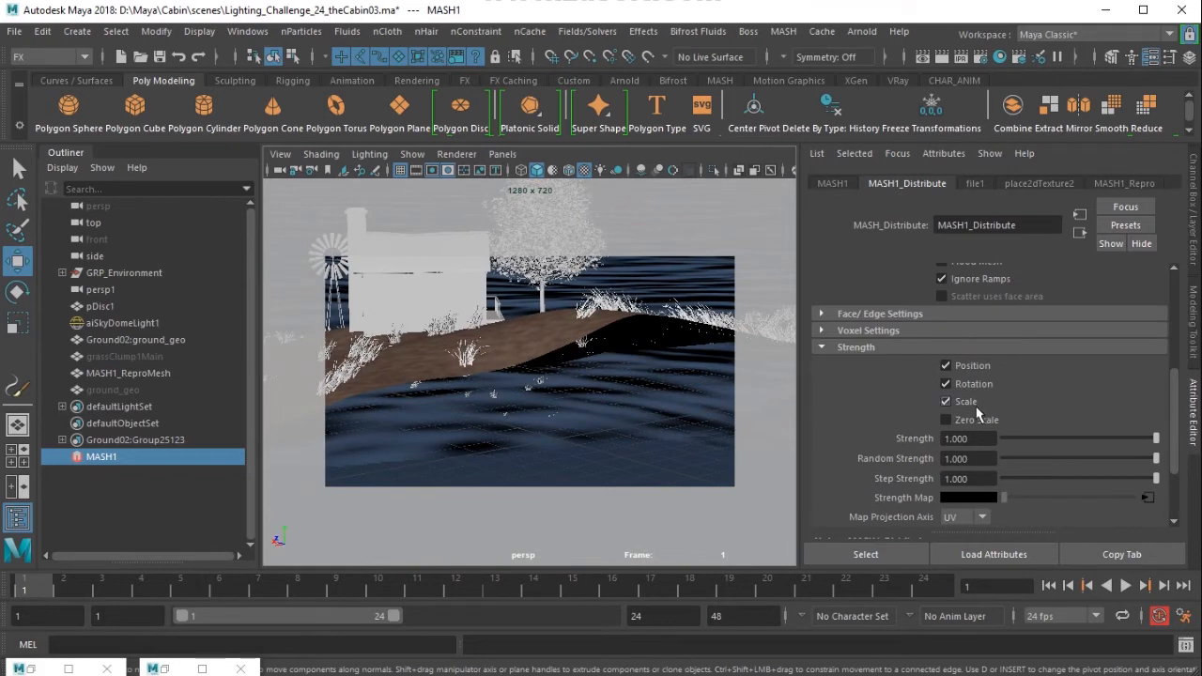
left_click(973, 366)
left_click_drag(716, 397, 807, 418, "alt")
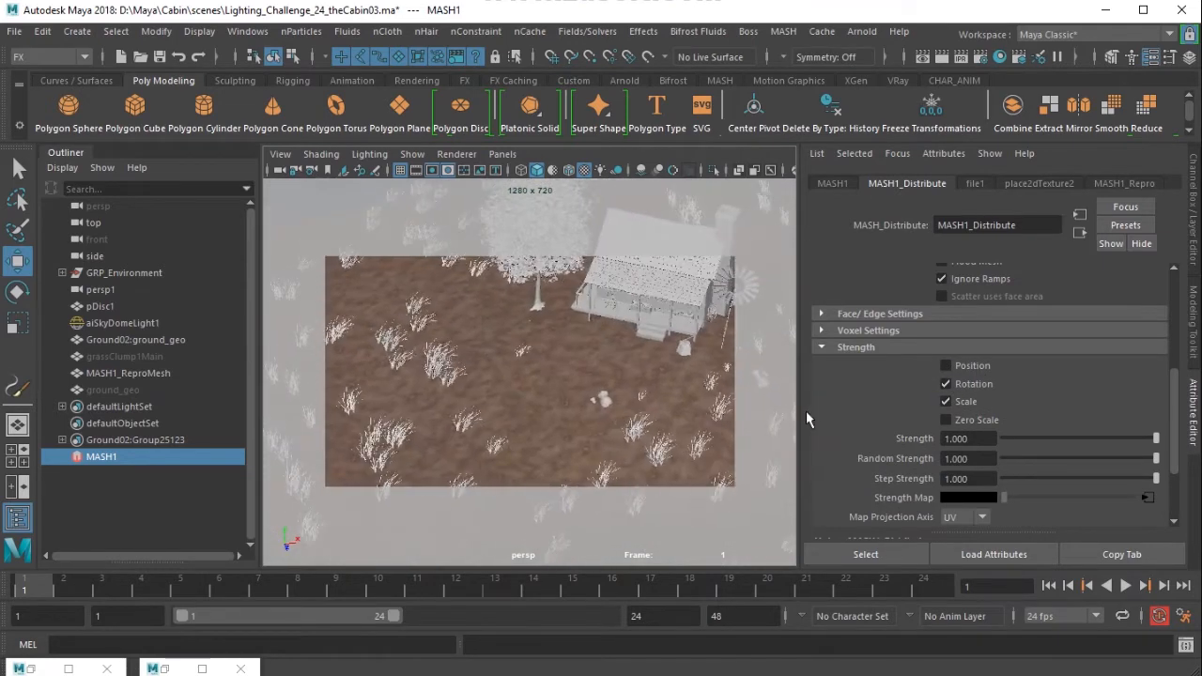
right_click_drag(751, 409, 594, 392, "alt")
Step: Set MASH1's number of points to 2500
scroll(1029, 378, "up", 4)
scroll(987, 349, "up", 1)
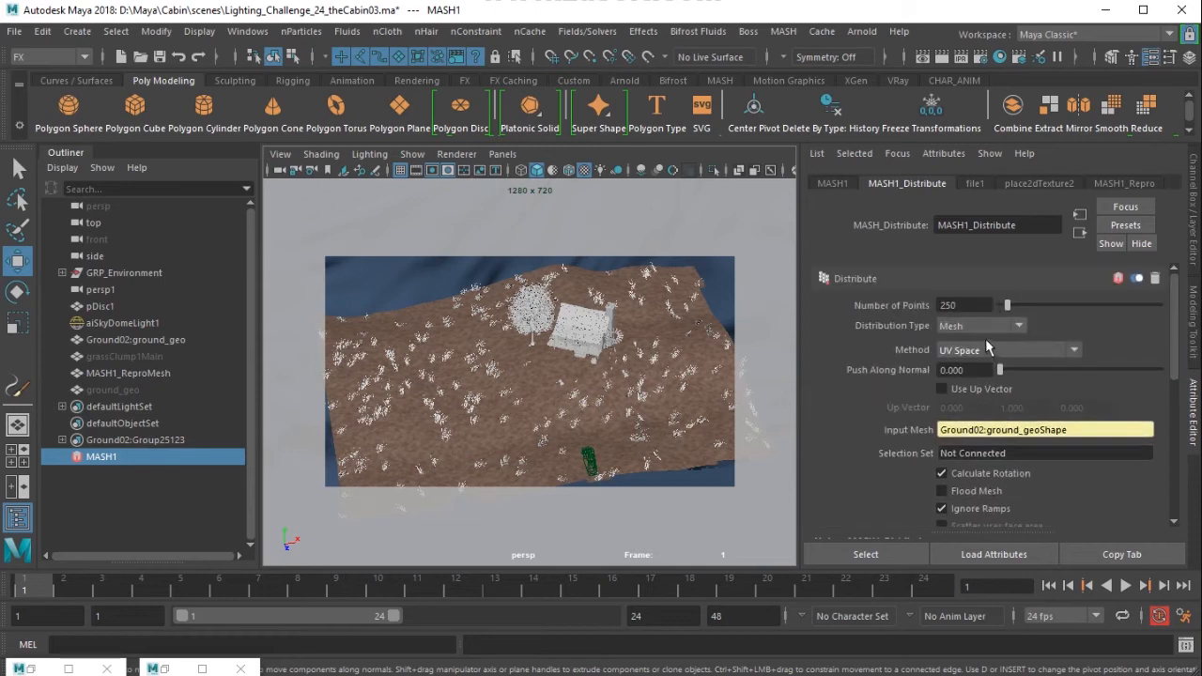
left_click(974, 310)
type("0")
key("Return")
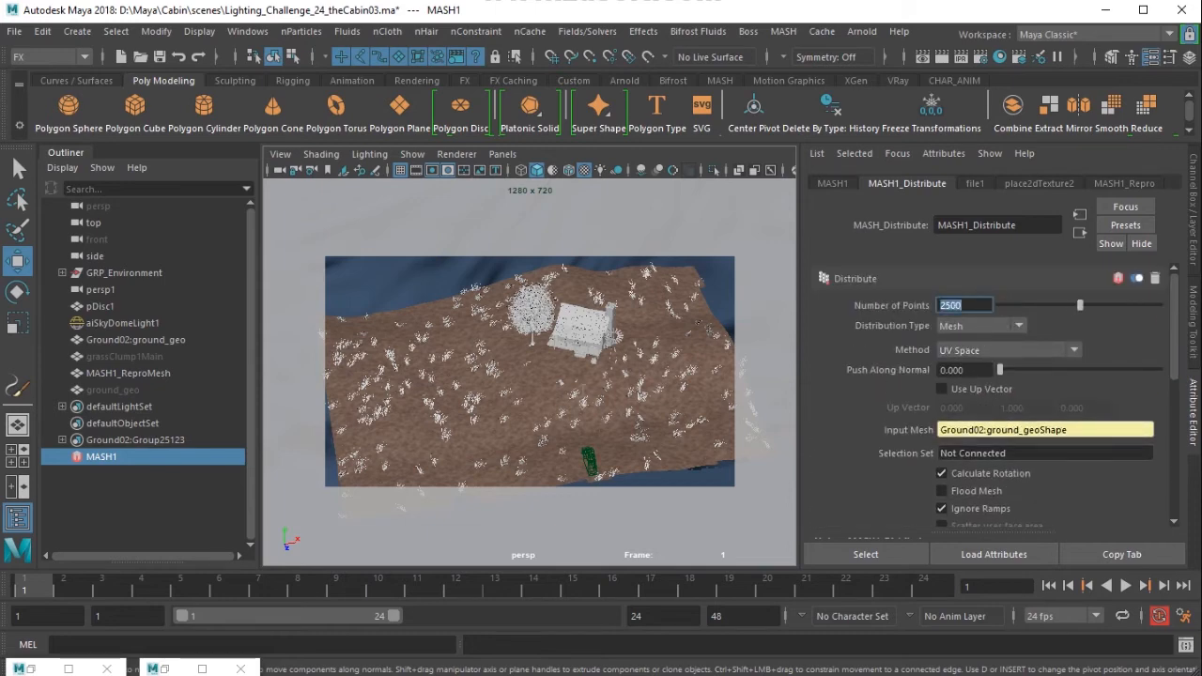
Step: Examine the ground's underside and the grass along the path and tree, and check the framing through persp1
left_click_drag(549, 383, 400, 363, "alt")
right_click_drag(494, 413, 614, 441, "alt")
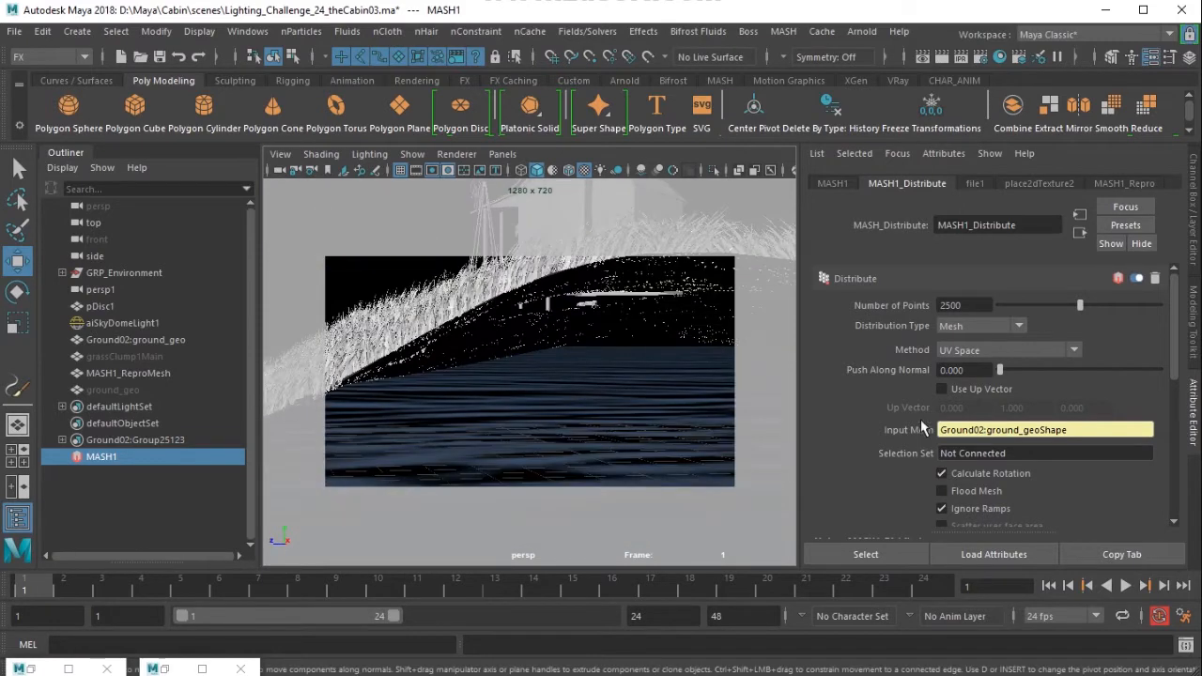
scroll(980, 473, "down", 5)
left_click_drag(441, 355, 692, 403, "alt")
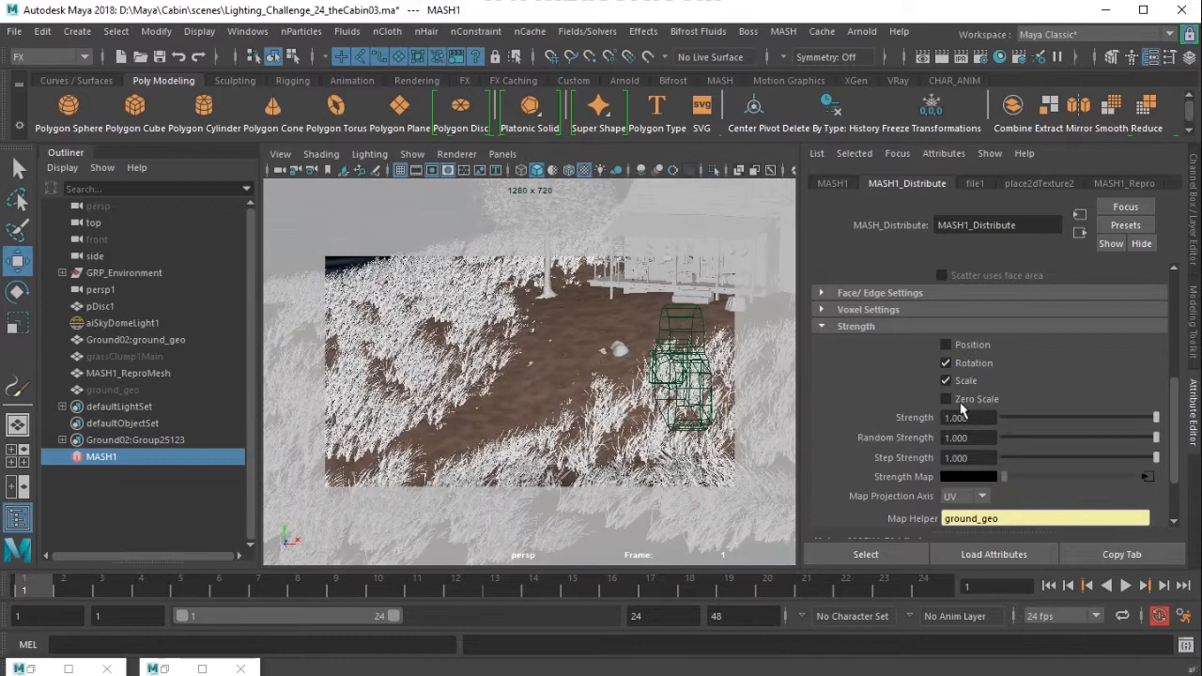
scroll(922, 408, "up", 2)
scroll(923, 407, "up", 3)
left_click_drag(432, 385, 559, 430, "alt")
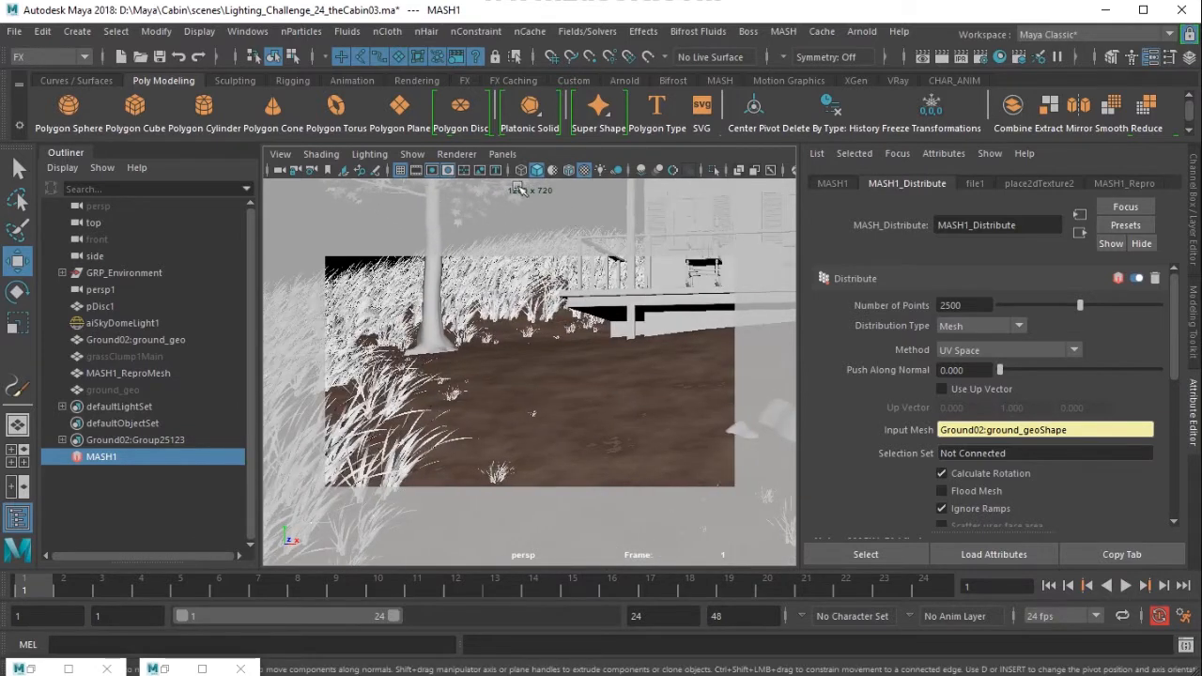
left_click(503, 154)
mouse_move(526, 171)
left_click(690, 188)
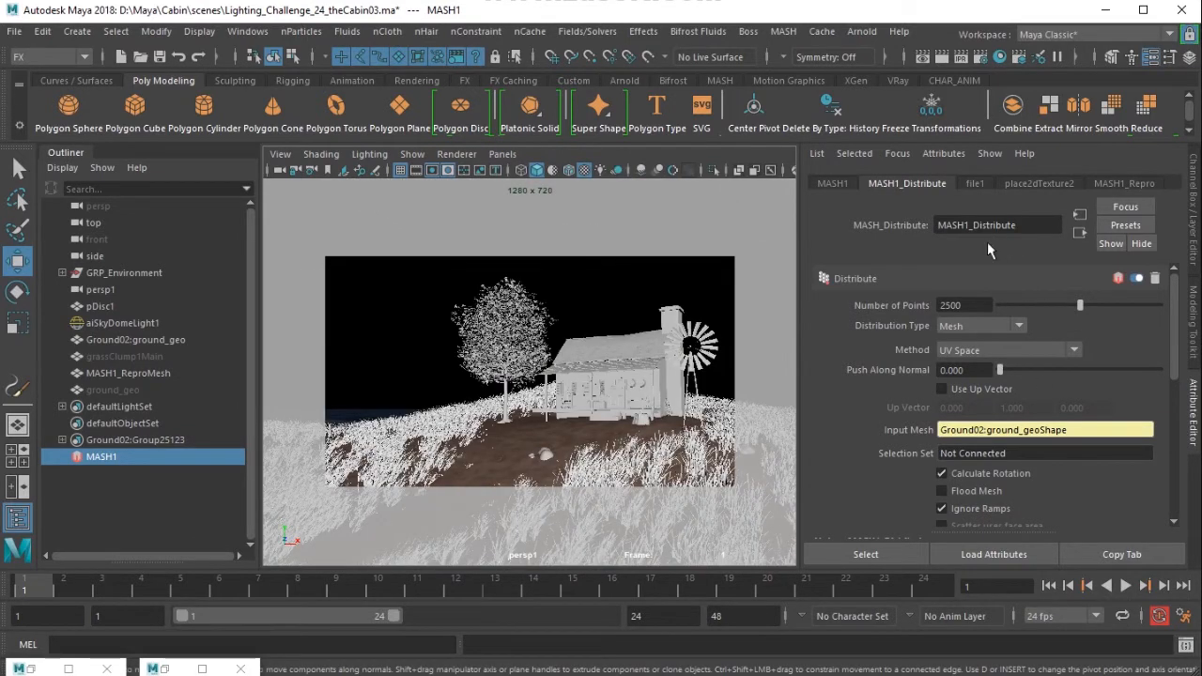
Step: Add a Random node to the MASH1 network
left_click(832, 183)
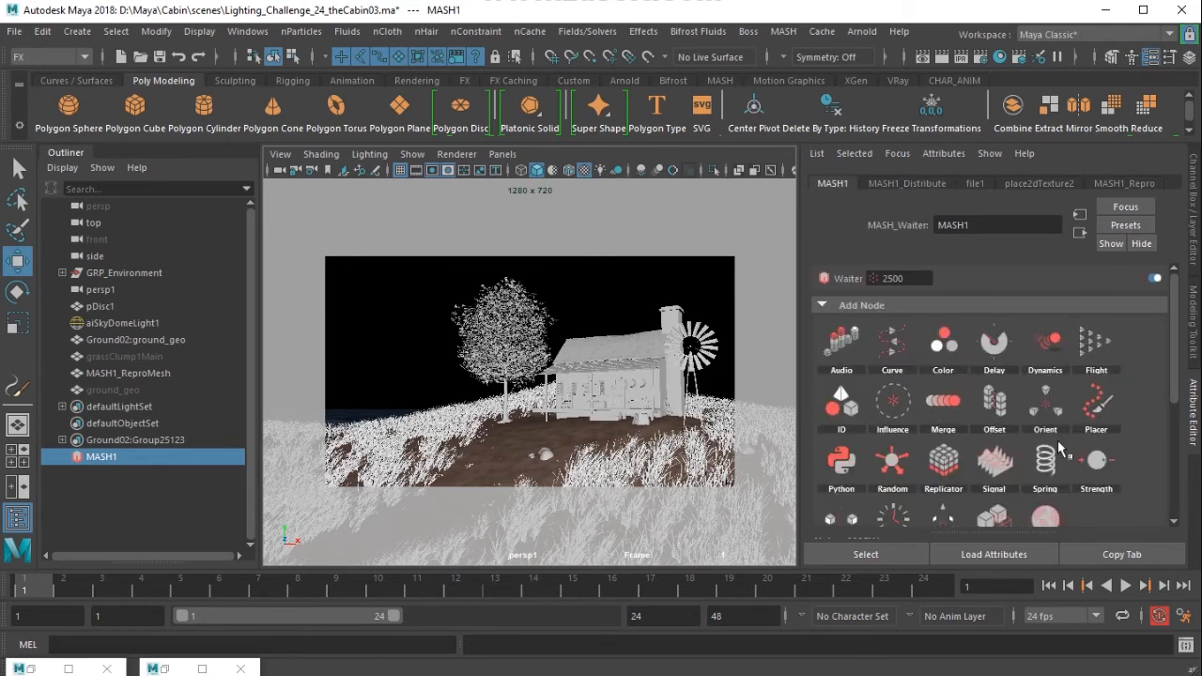
left_click(909, 469)
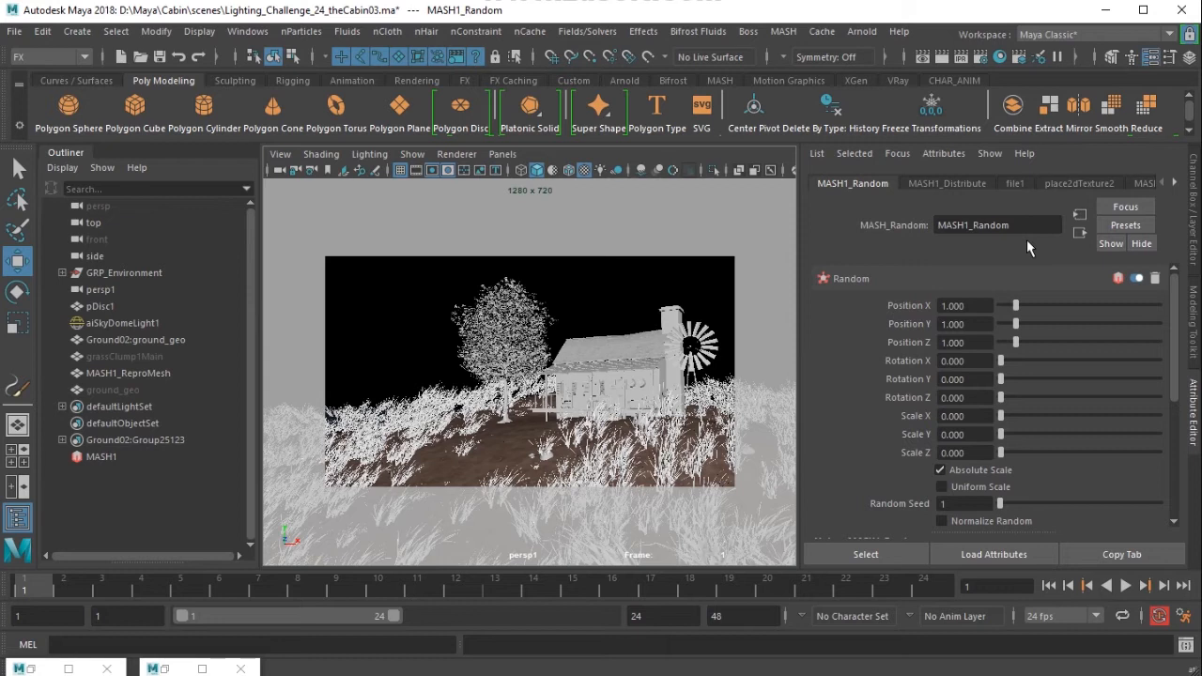
left_click(1174, 184)
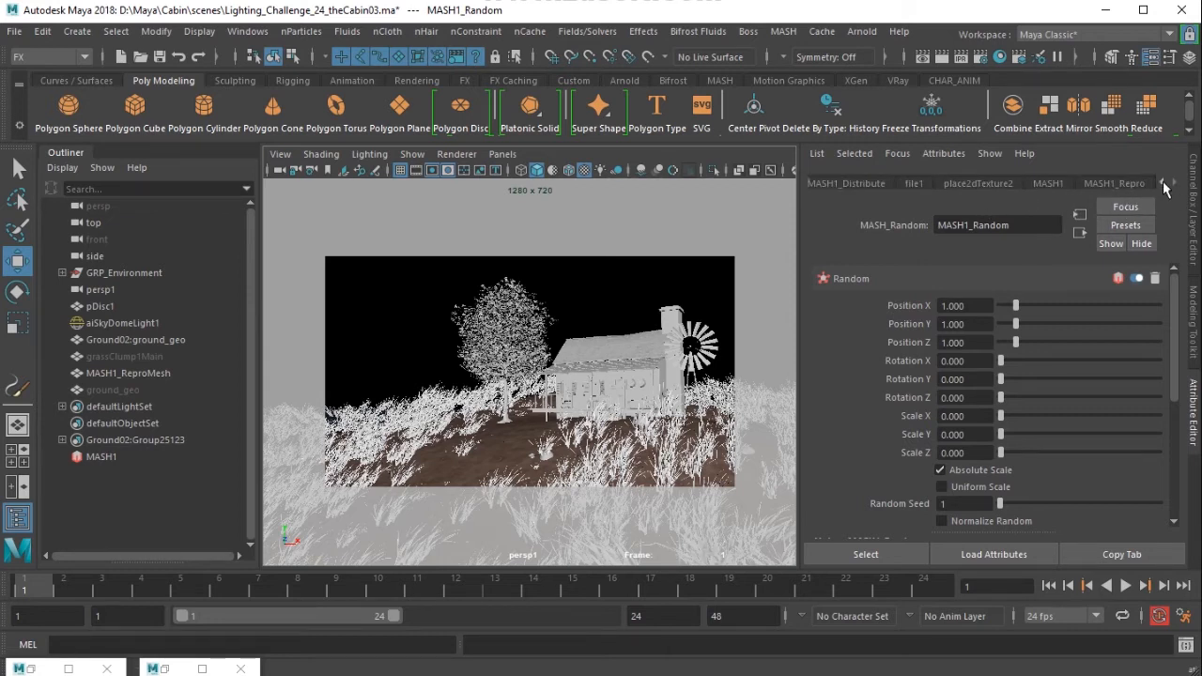
left_click(1162, 183)
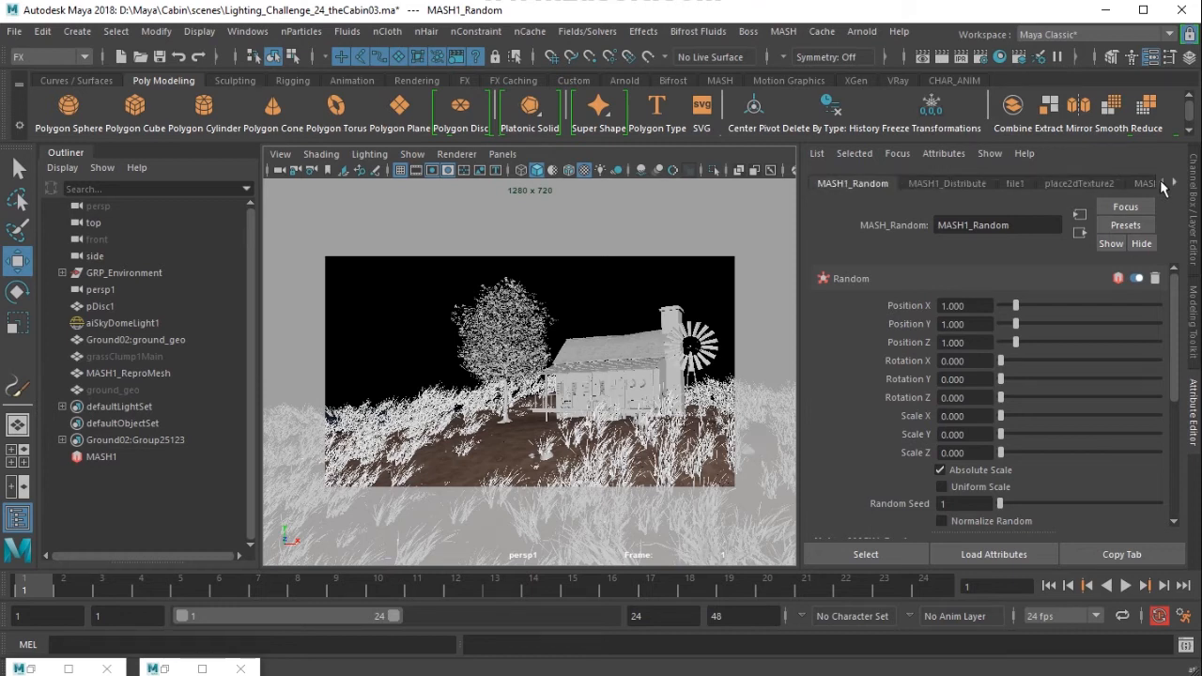
left_click(1175, 183)
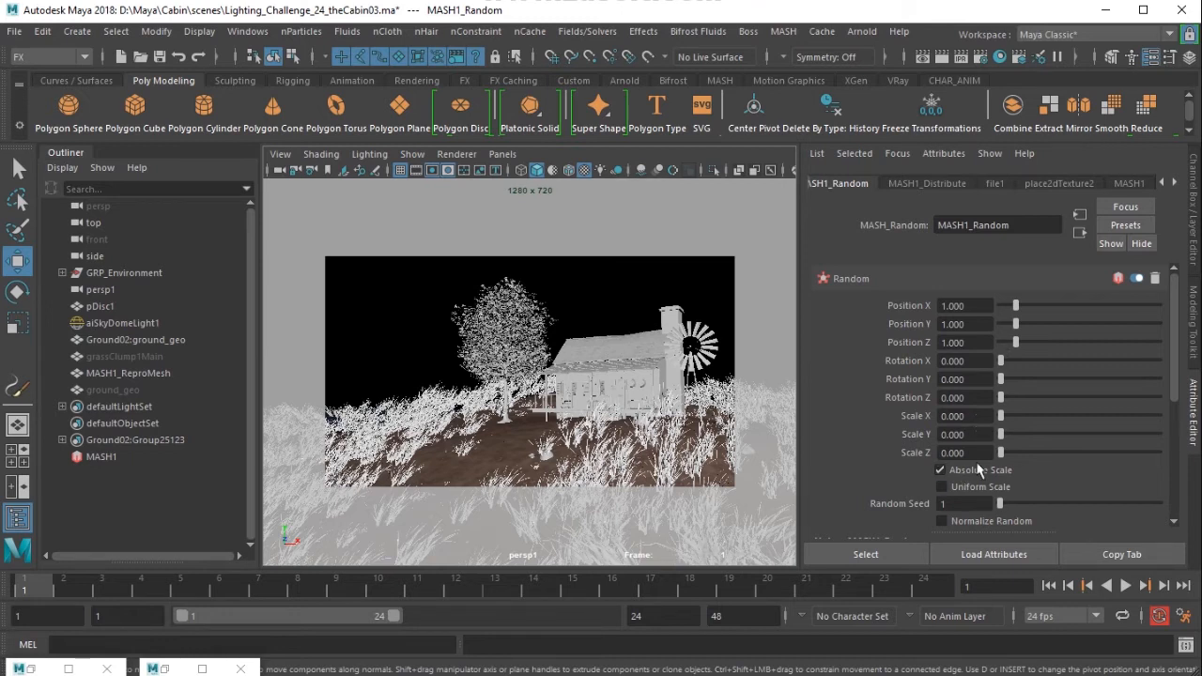
Step: Set the Random node's Scale X, Y and Z to 1 with Uniform Scale enabled
left_click_drag(975, 416, 929, 441)
type("1")
key("Return")
type("1")
key("Return")
key("Tab")
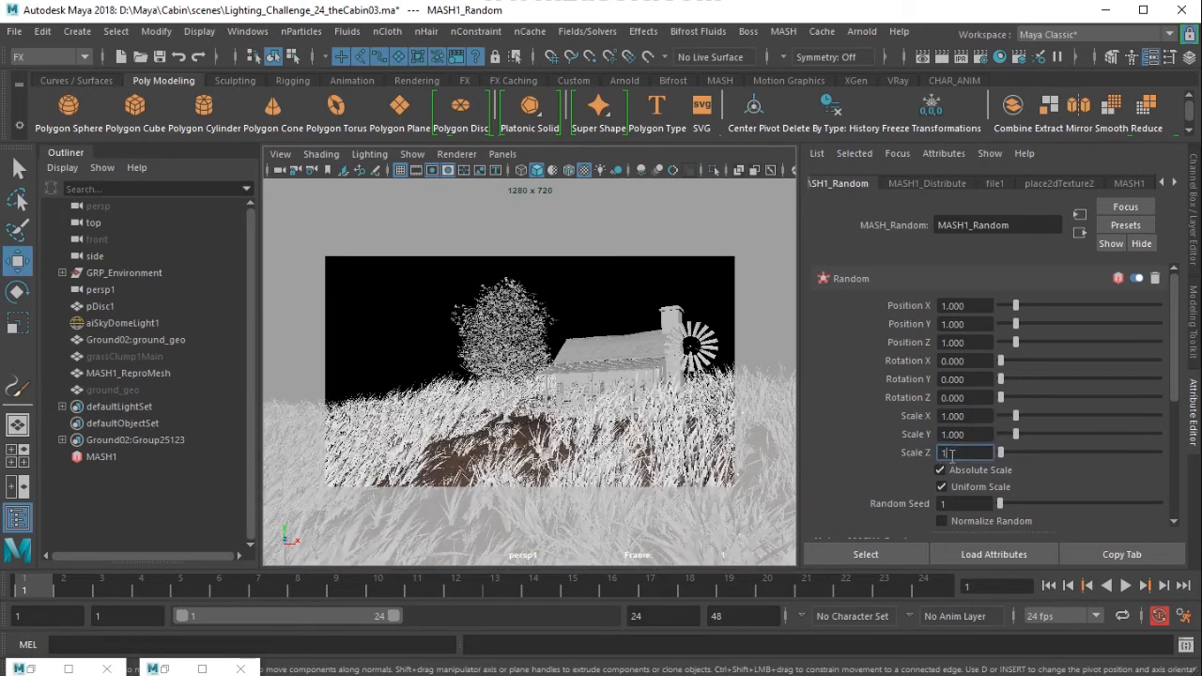
type("1")
key("Return")
Step: Switch to the persp view and inspect the randomized grass clumps on the path near the cabin porch
left_click(505, 154)
mouse_move(544, 171)
left_click(727, 172)
left_click_drag(573, 425, 563, 479, "alt")
scroll(526, 394, "up", 8)
left_click_drag(497, 414, 519, 335, "alt")
left_click_drag(622, 321, 549, 310, "alt")
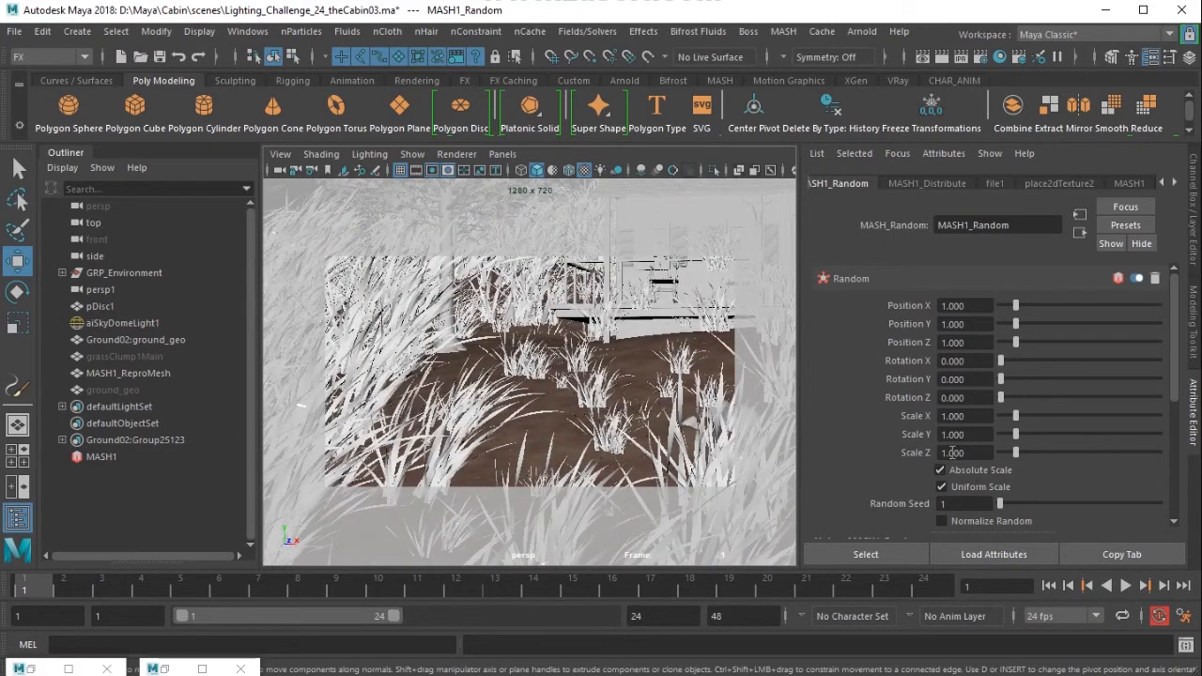
Step: Set the Random node's Position X, Y and Z to 0
double_click(965, 306)
type("0")
key("Return")
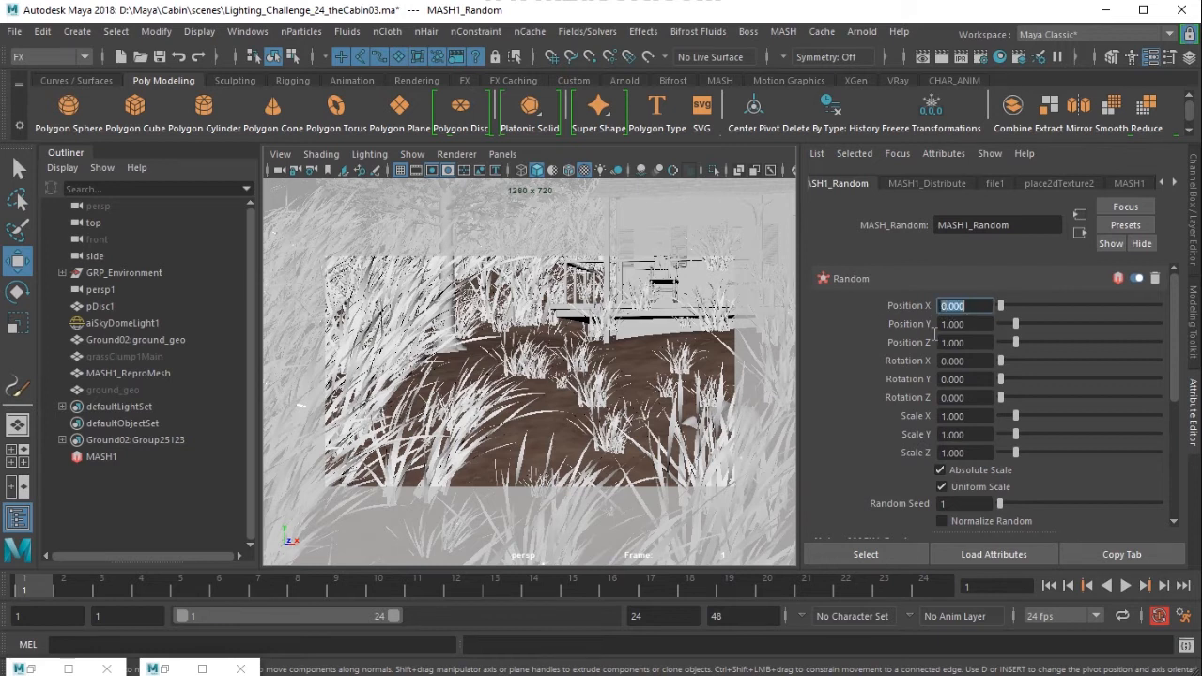
double_click(965, 324)
type("0")
key("Return")
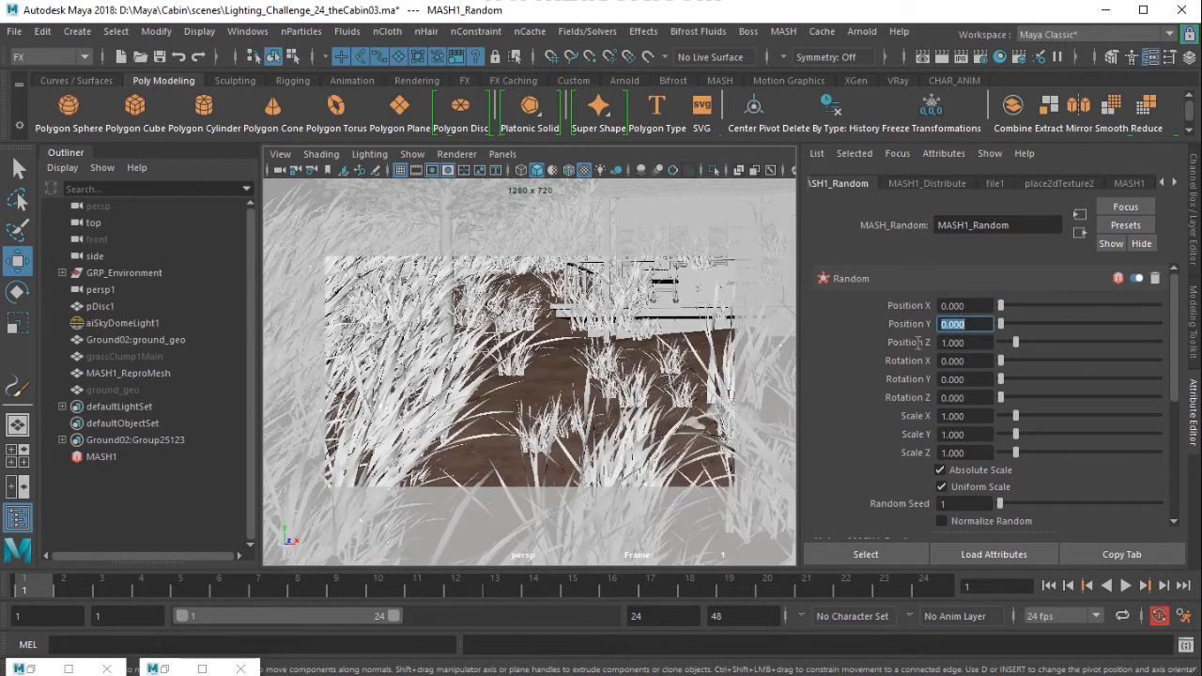
key("Tab")
type("0")
key("Return")
Step: Set the Random node's Scale X, Y and Z to 0.1
right_click_drag(610, 412, 310, 397, "alt")
left_click_drag(375, 397, 431, 396, "alt")
right_click_drag(432, 396, 660, 472, "alt")
double_click(970, 416)
type("0.1")
key("Tab")
type("0.1")
key("Return")
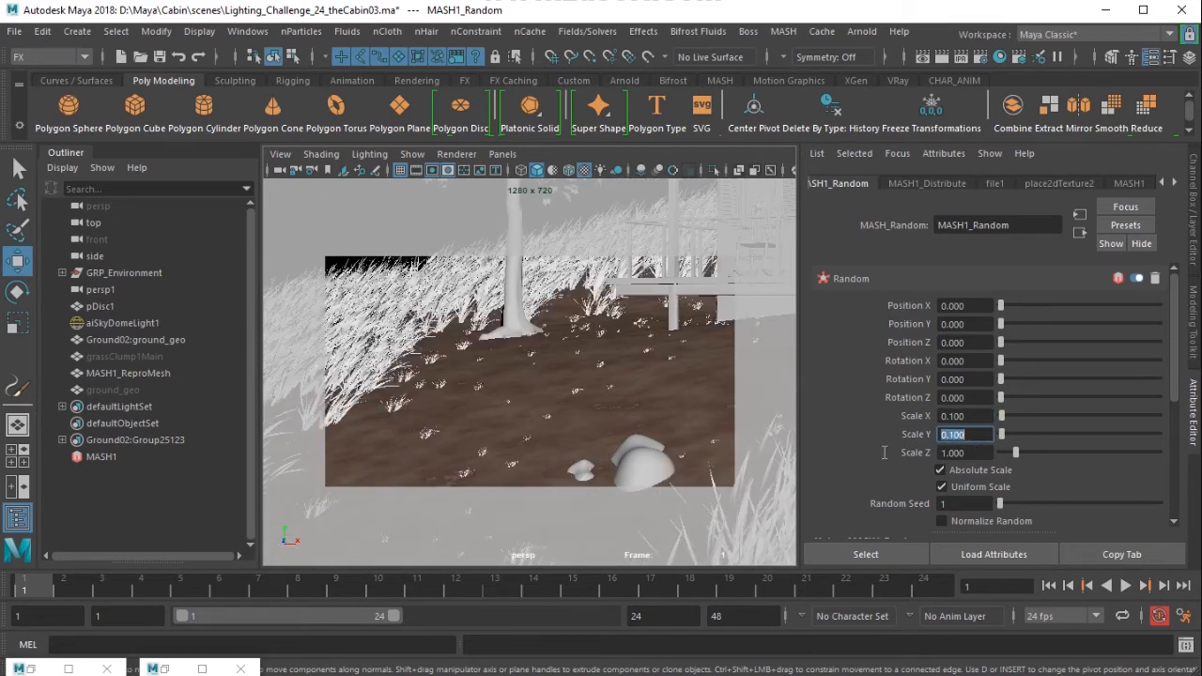
key("Tab")
type("0.1")
key("Return")
Step: Try a Rotation Y of 360 on the Random node for the scattered grass clumps
left_click_drag(566, 378, 810, 401, "alt")
left_click(972, 378)
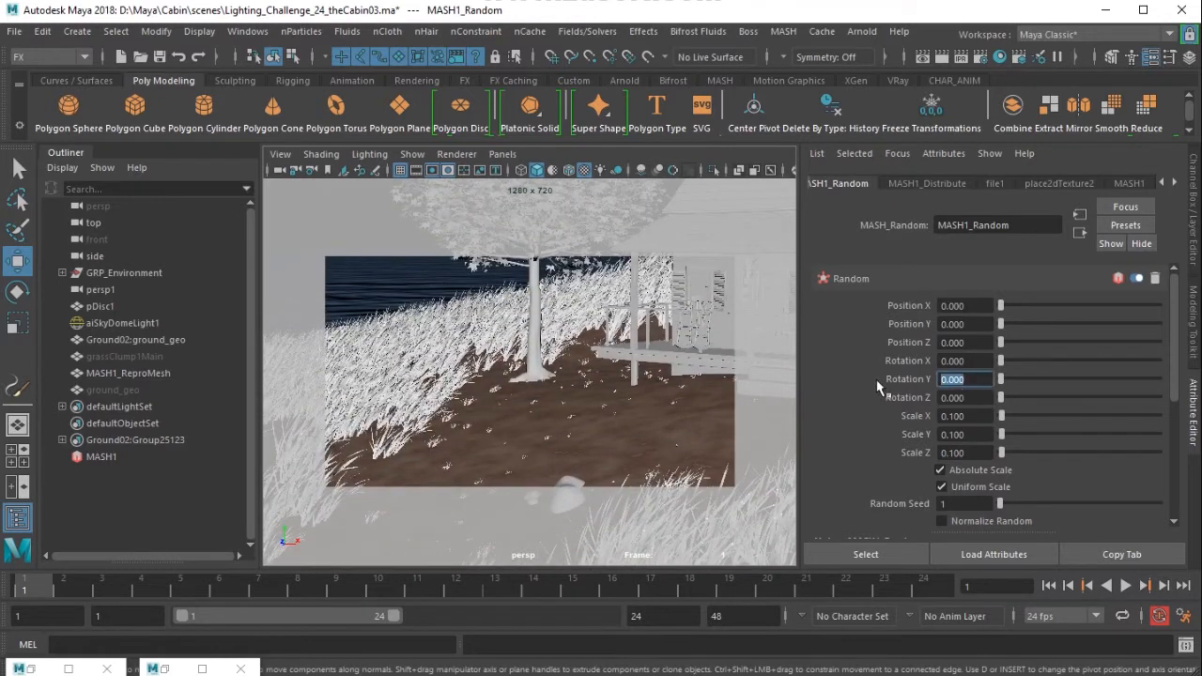
type("360")
key("Return")
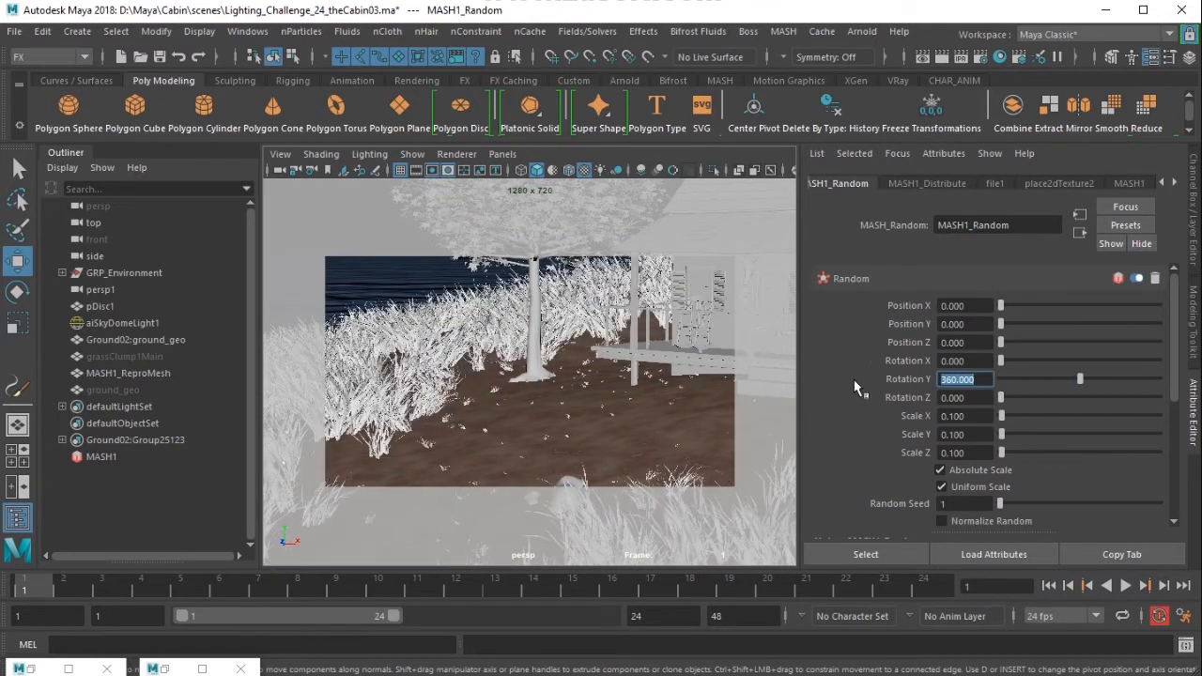
Step: Set the Random node's Rotation Y to 90 and inspect the grass near the tree and porch
left_click_drag(539, 382, 563, 371, "alt")
left_click(984, 381)
type("90")
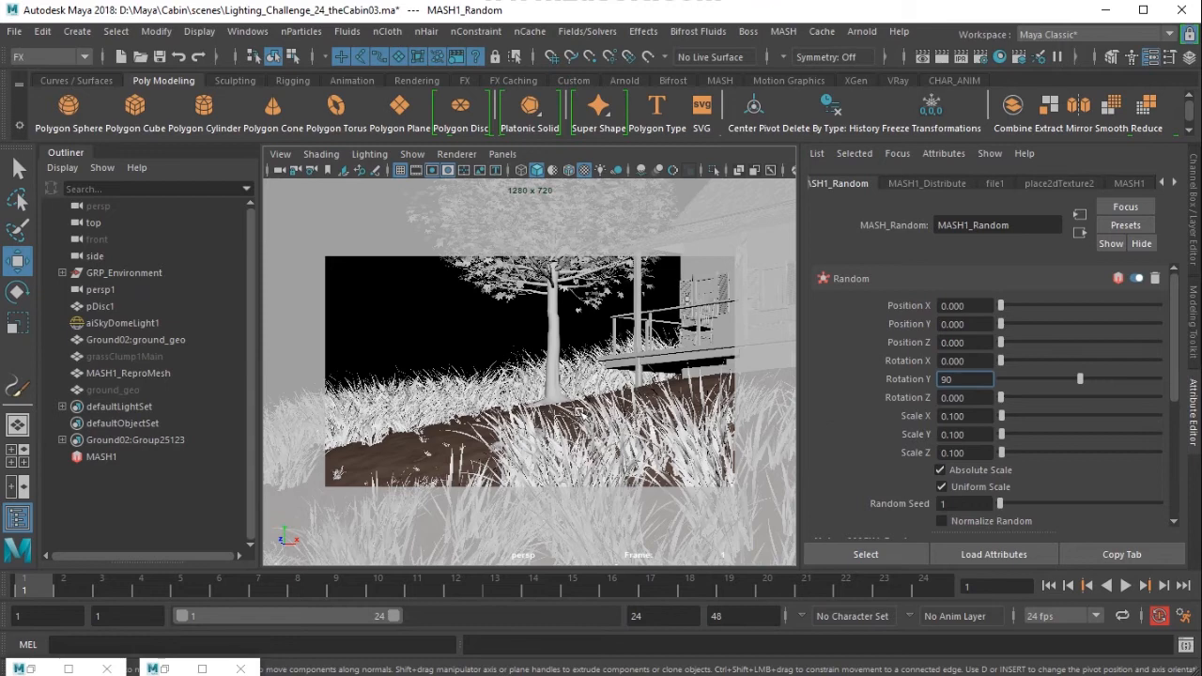
key("Return")
mouse_move(584, 409)
left_mouse_down("alt")
mouse_move(569, 416)
mouse_move(643, 429)
mouse_move(570, 422)
mouse_move(600, 425)
left_mouse_up("alt")
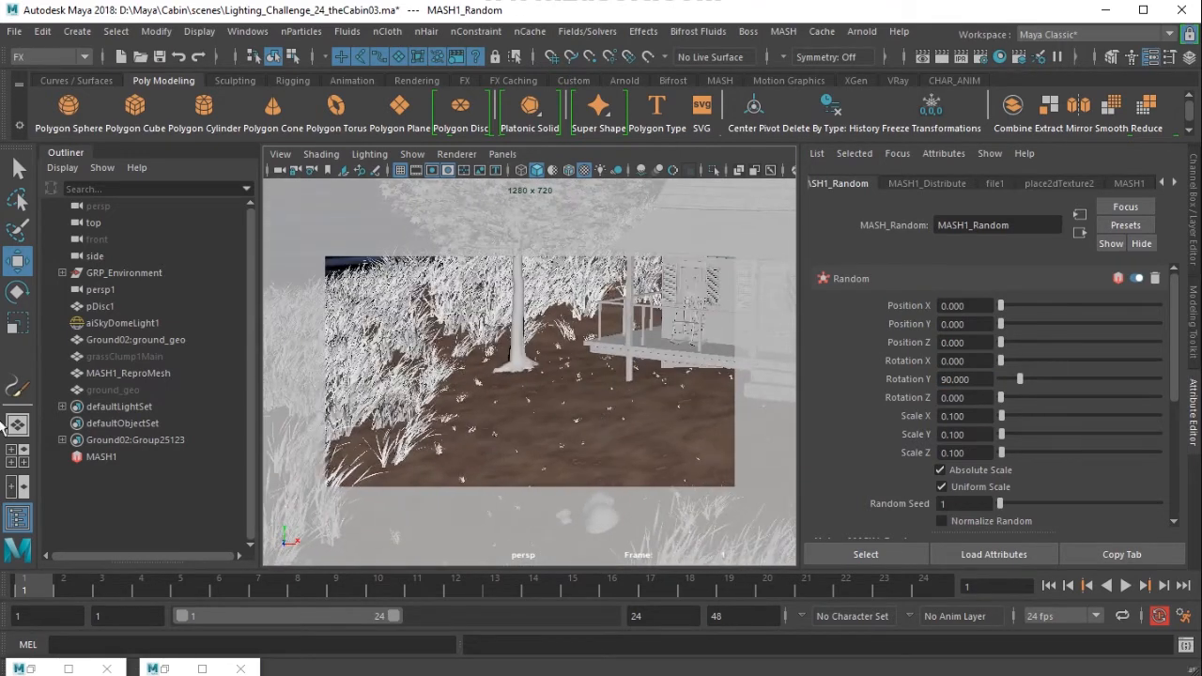
Step: Select grassClump1Main and try Scale X, Y and Z values of 0.2, 0.3 and 0.6
left_click(137, 356)
left_click(1194, 212)
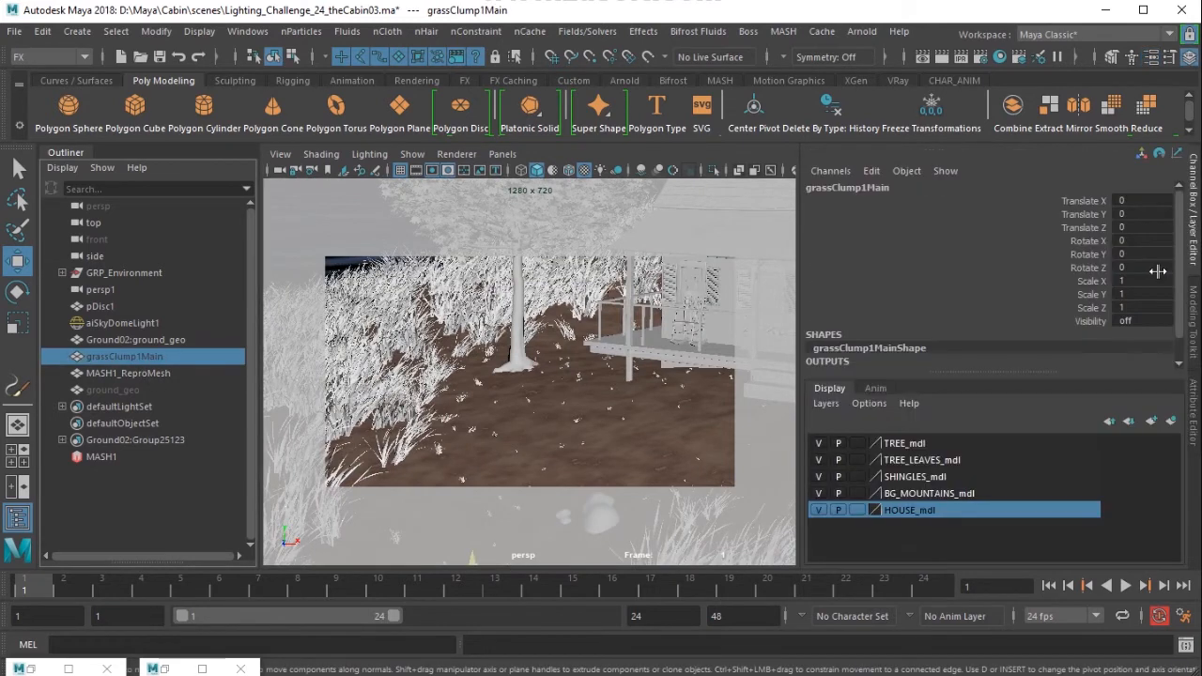
left_click_drag(1136, 281, 1143, 308)
type("0.2")
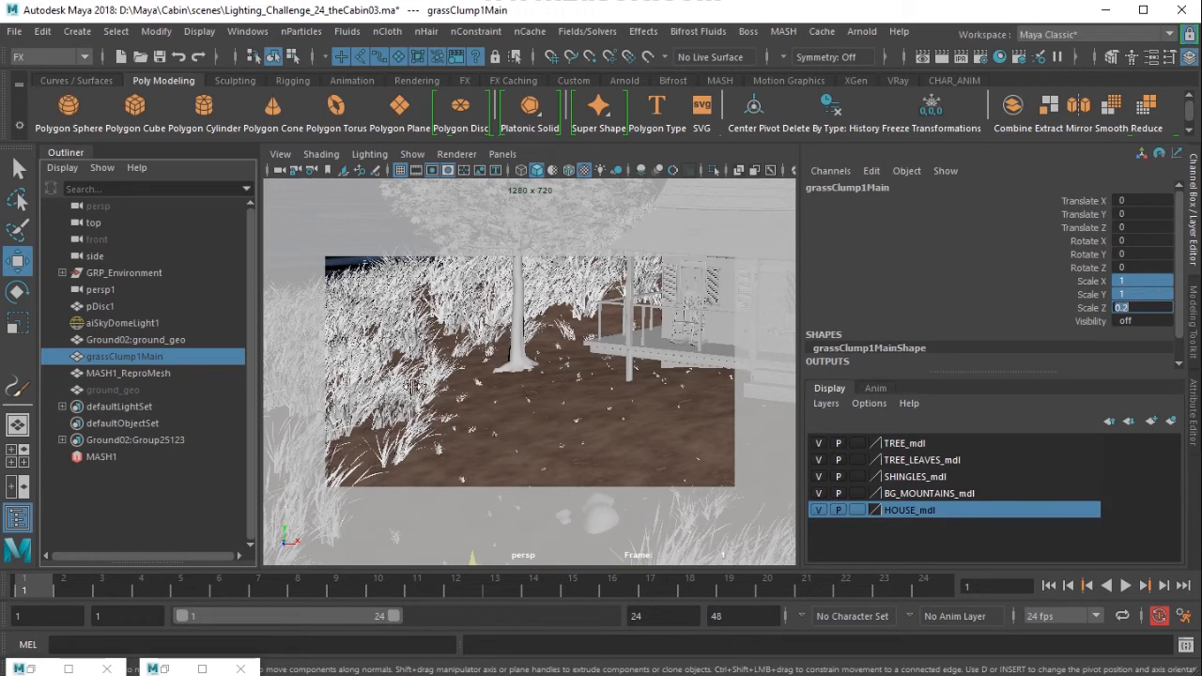
key("Return")
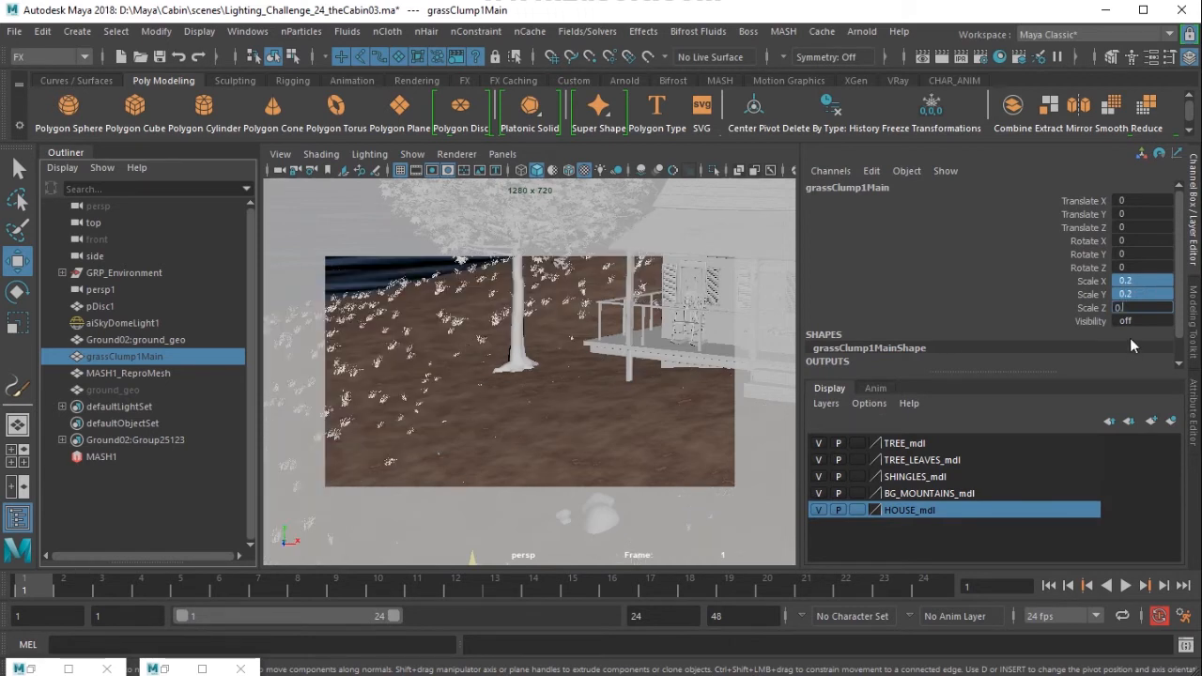
type("0.3")
key("Return")
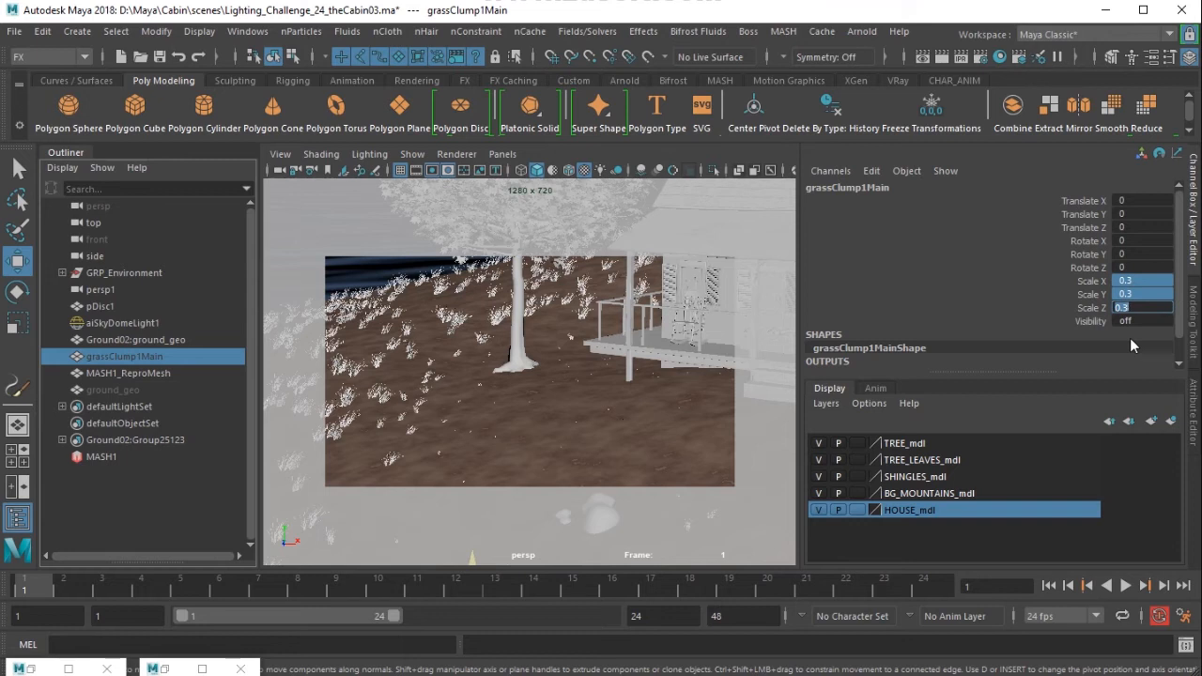
type("0.6")
key("Return")
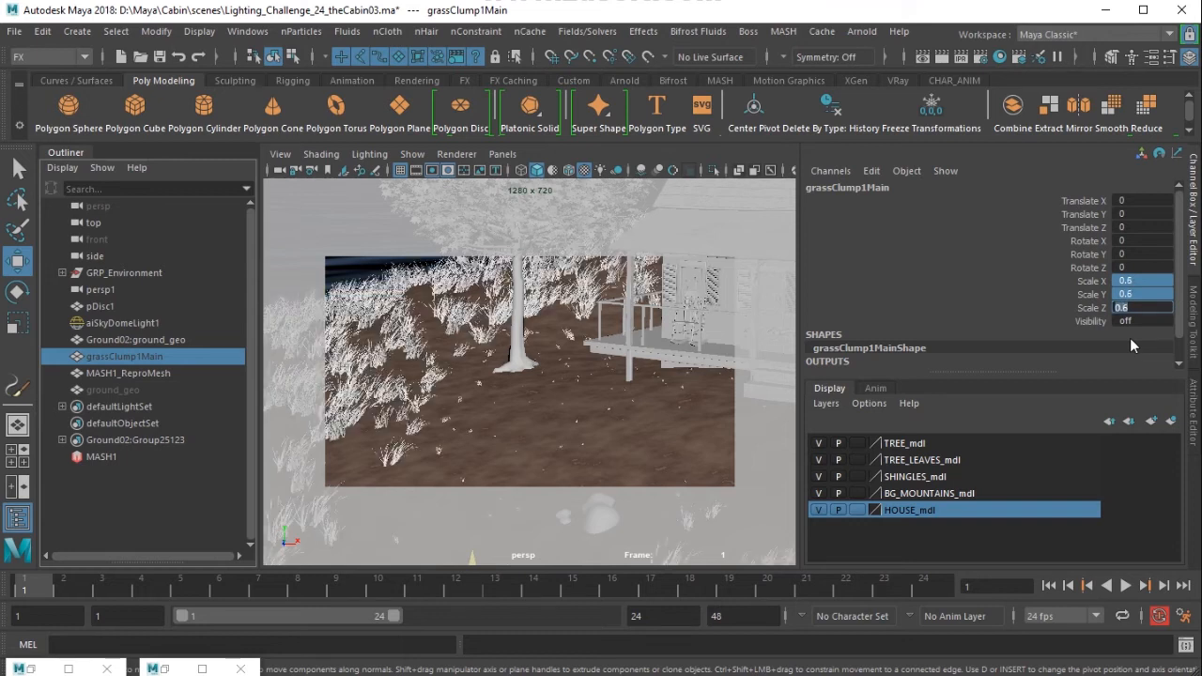
Step: Look through the persp1 camera and adjust grassClump1Main's Scale X, Y and Z together
left_click(502, 154)
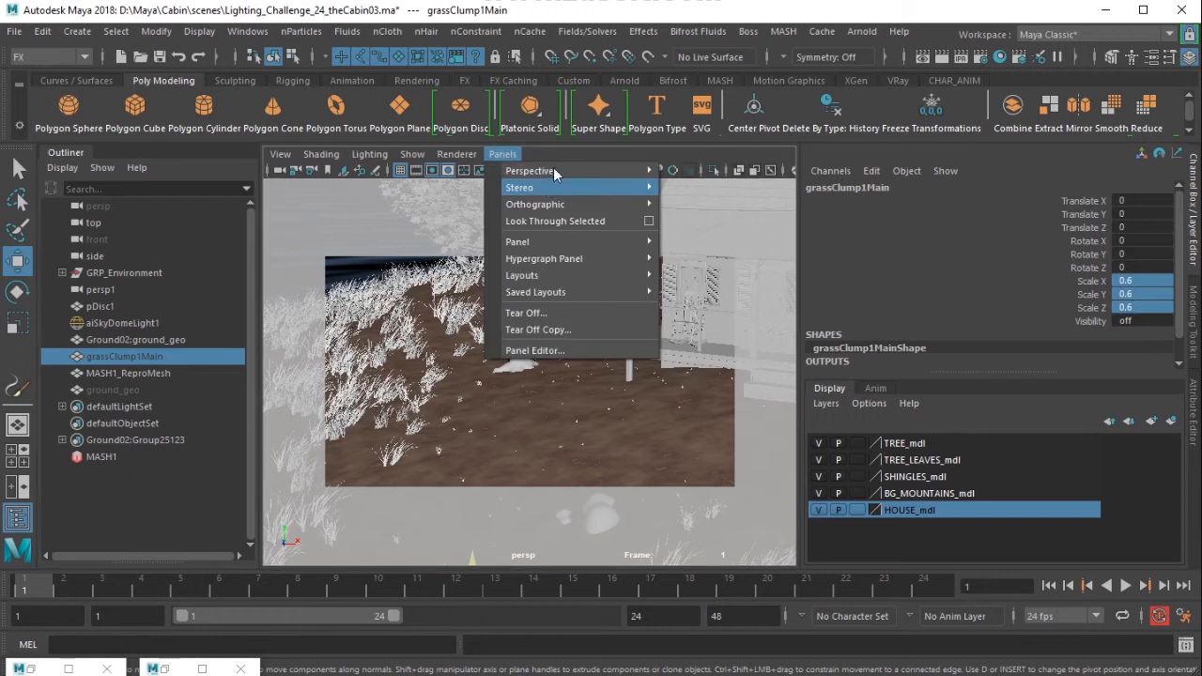
mouse_move(651, 173)
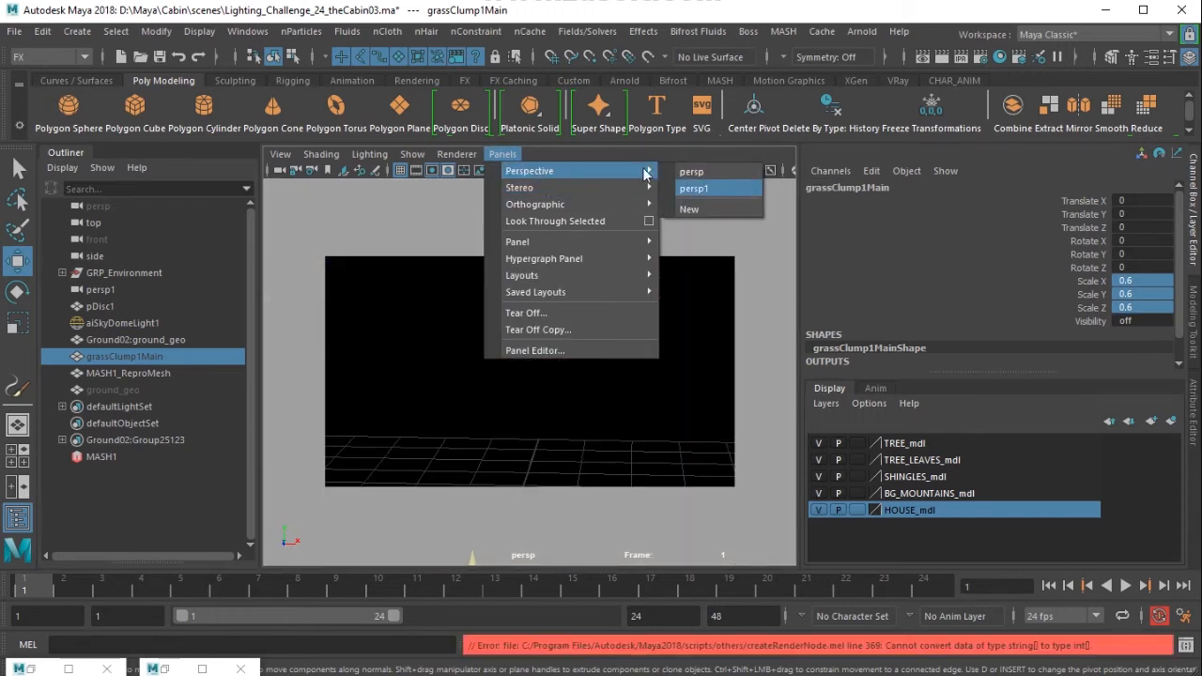
left_click(708, 188)
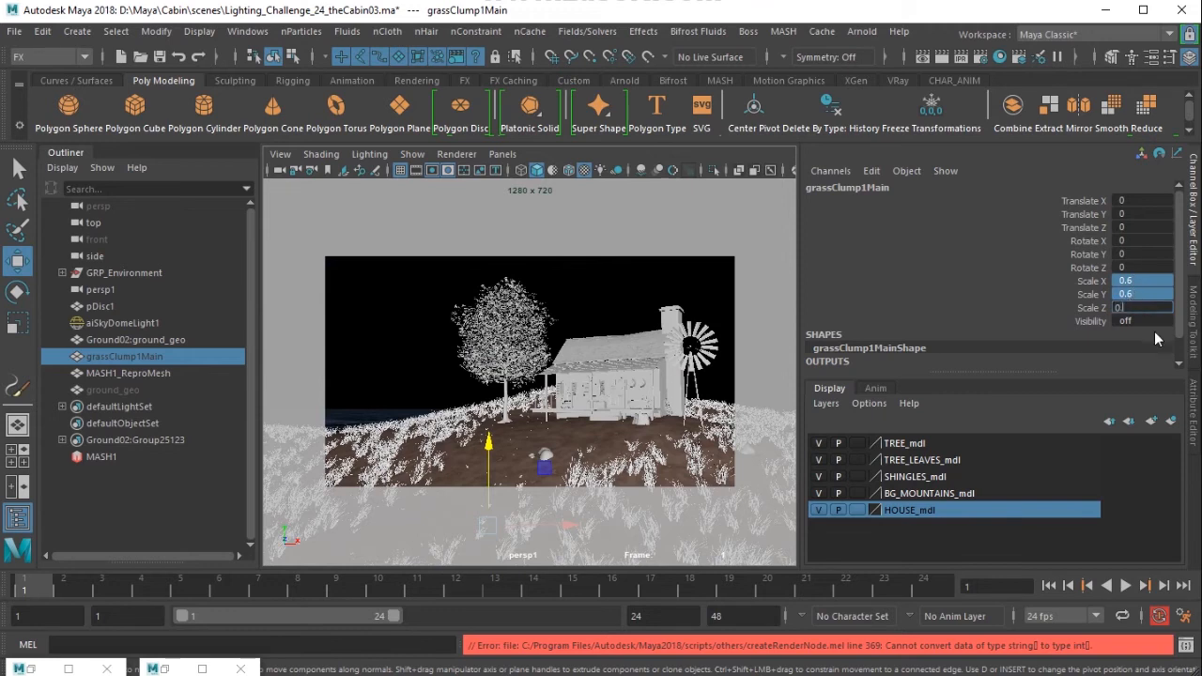
key("Return")
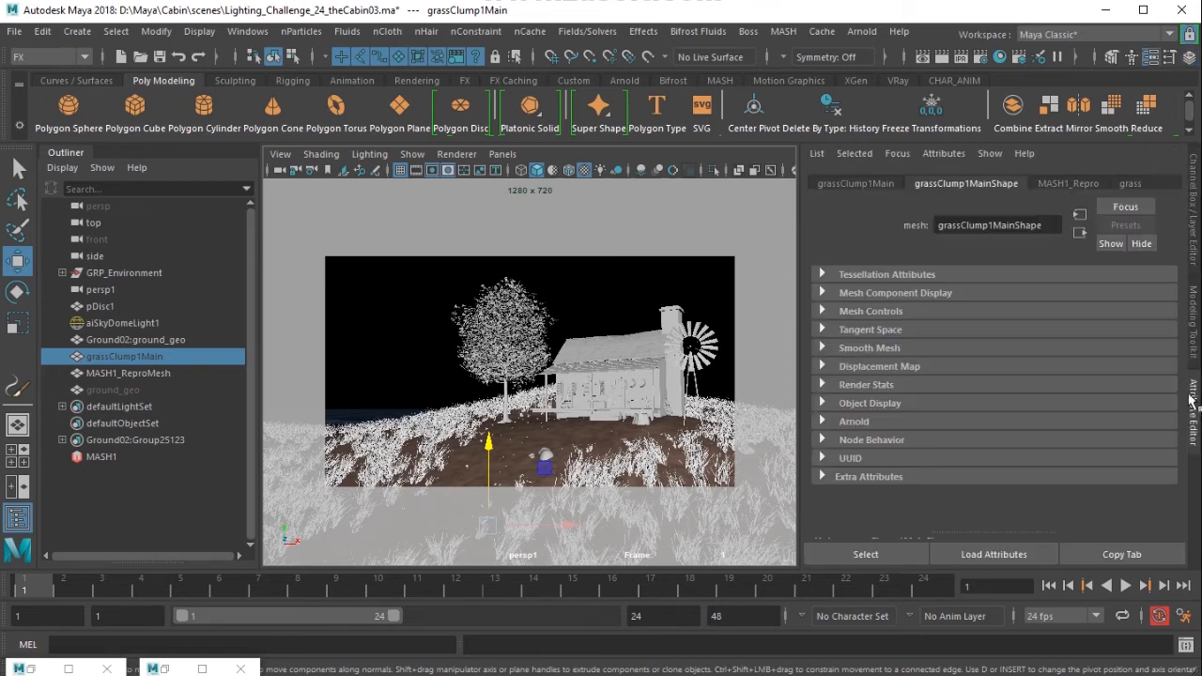
Step: Set the Number of Points in MASH1's Distribute node to 3500
left_click(112, 457)
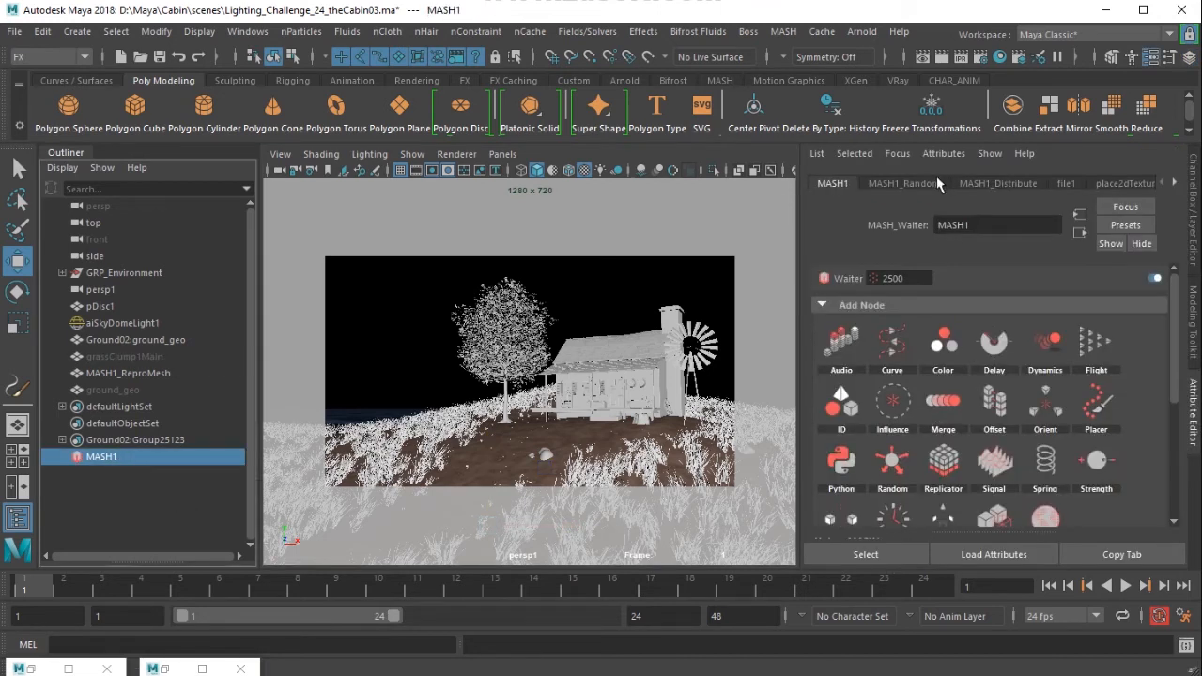
left_click(991, 182)
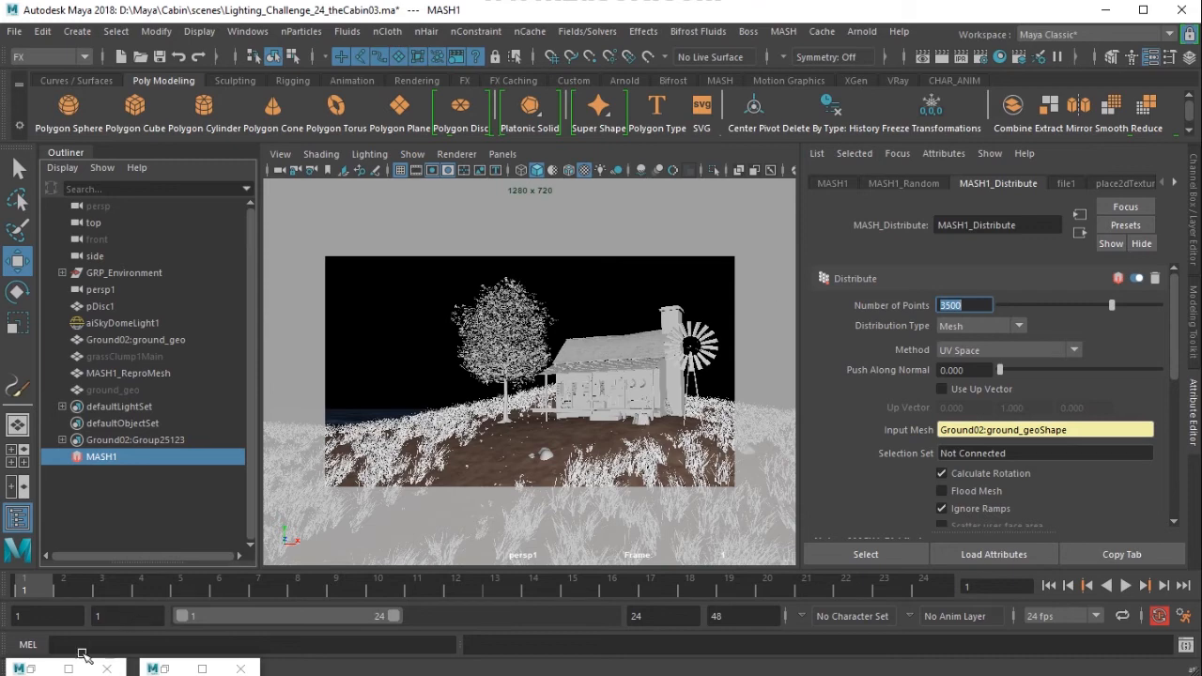
left_click(33, 670)
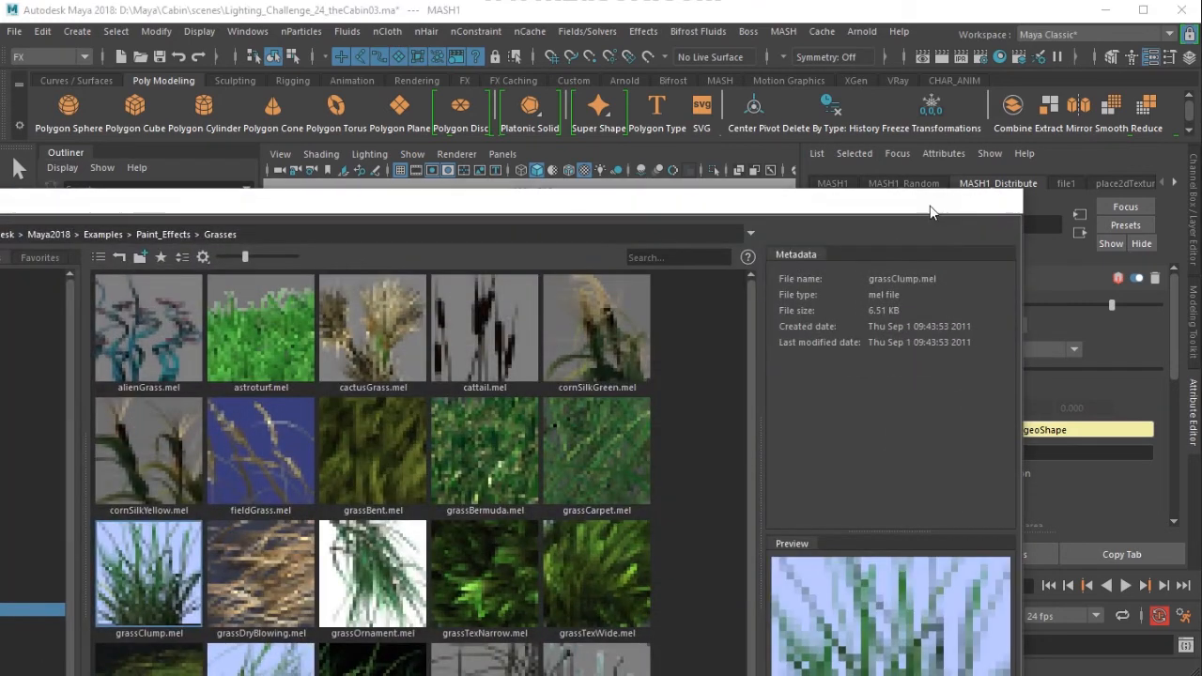
left_click(927, 200)
left_click(178, 669)
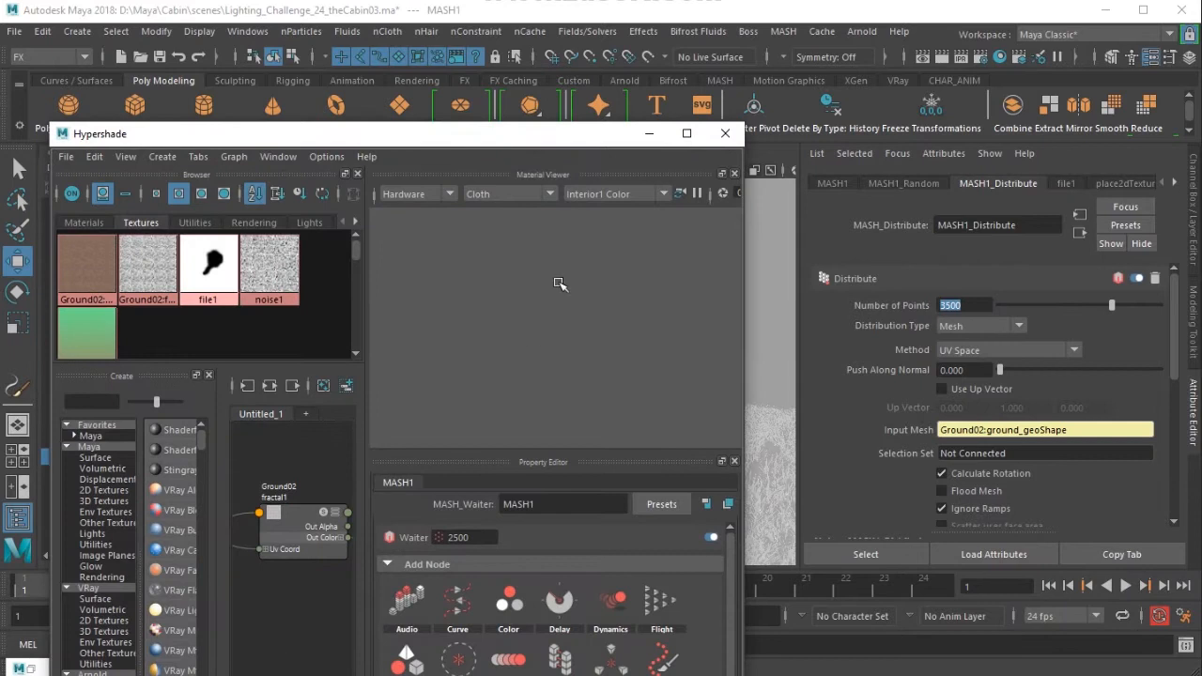
left_click(649, 134)
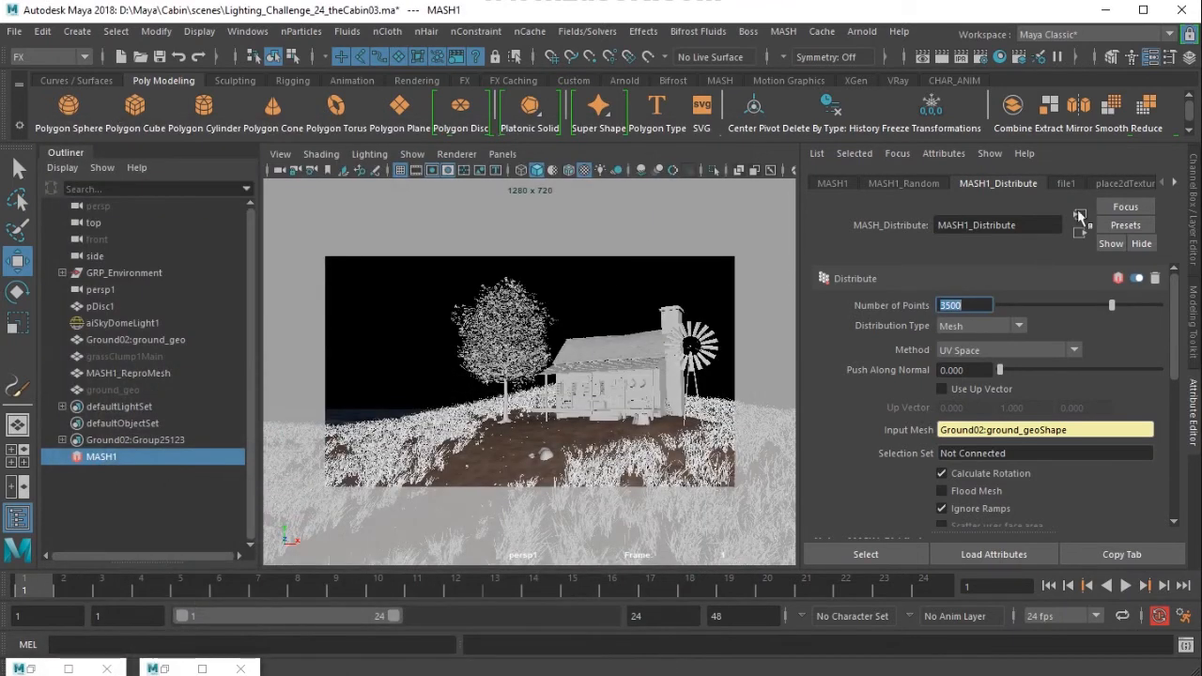
left_click(1173, 185)
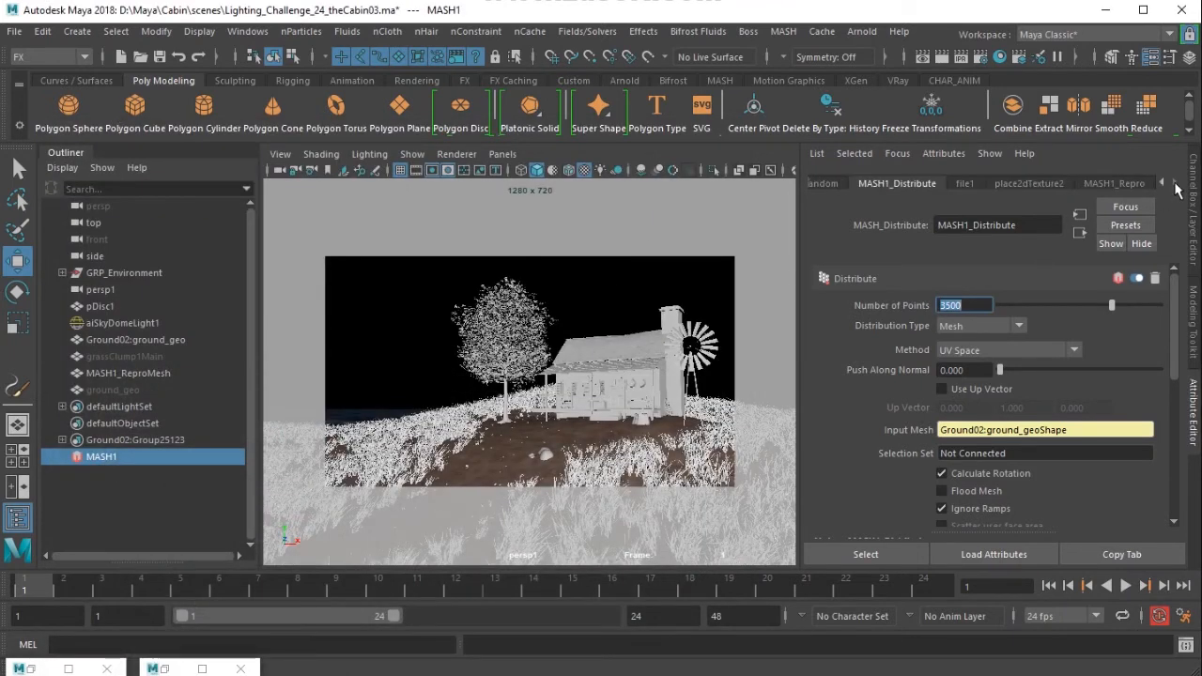
Step: Rename grassClump1Main's aiStandardSurface material to grass_shader and set its Specular Weight to 0.25
left_click(143, 358)
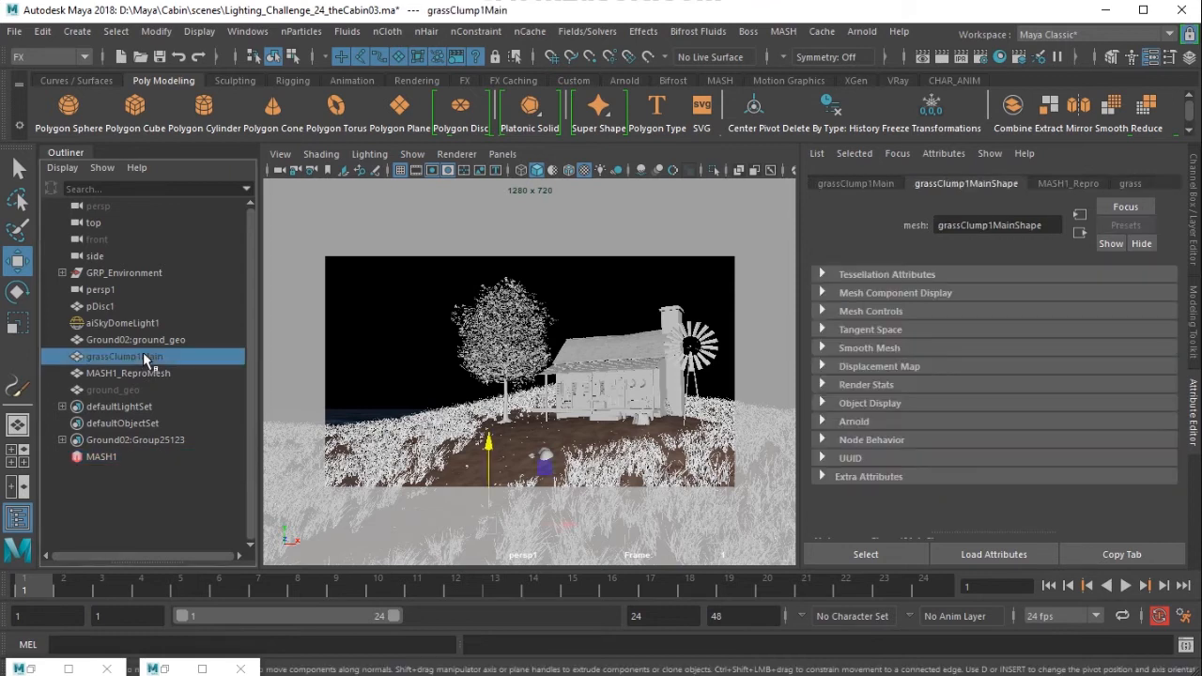
left_click(1132, 183)
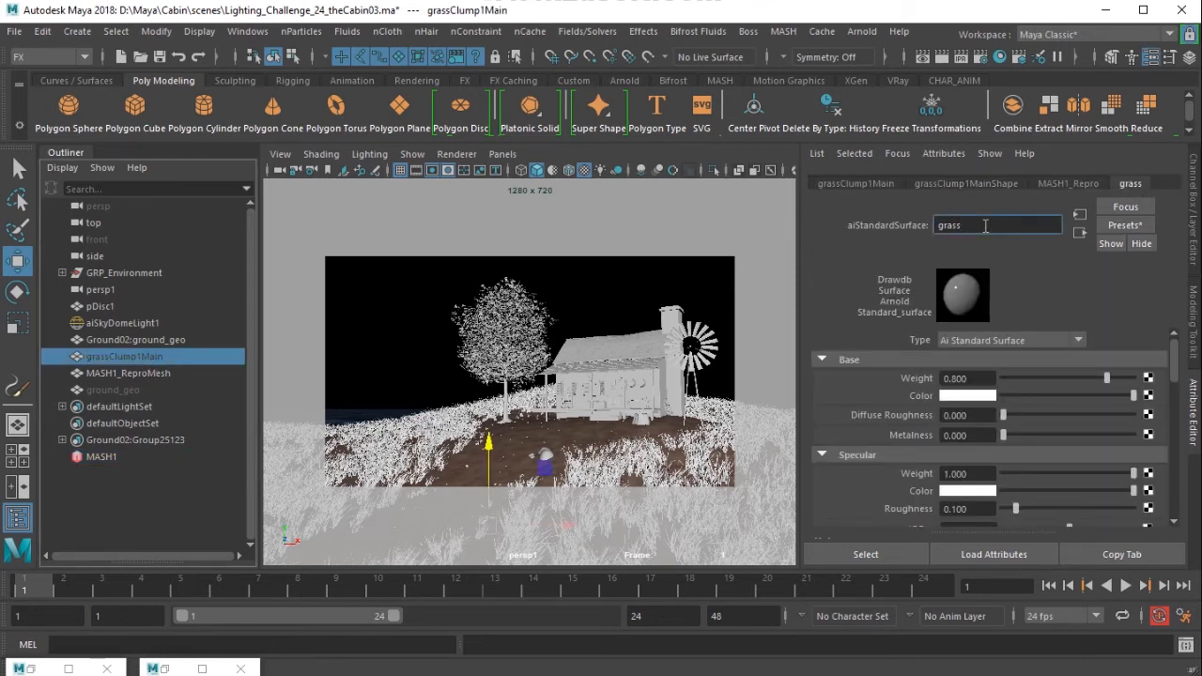
type("er")
key("Return")
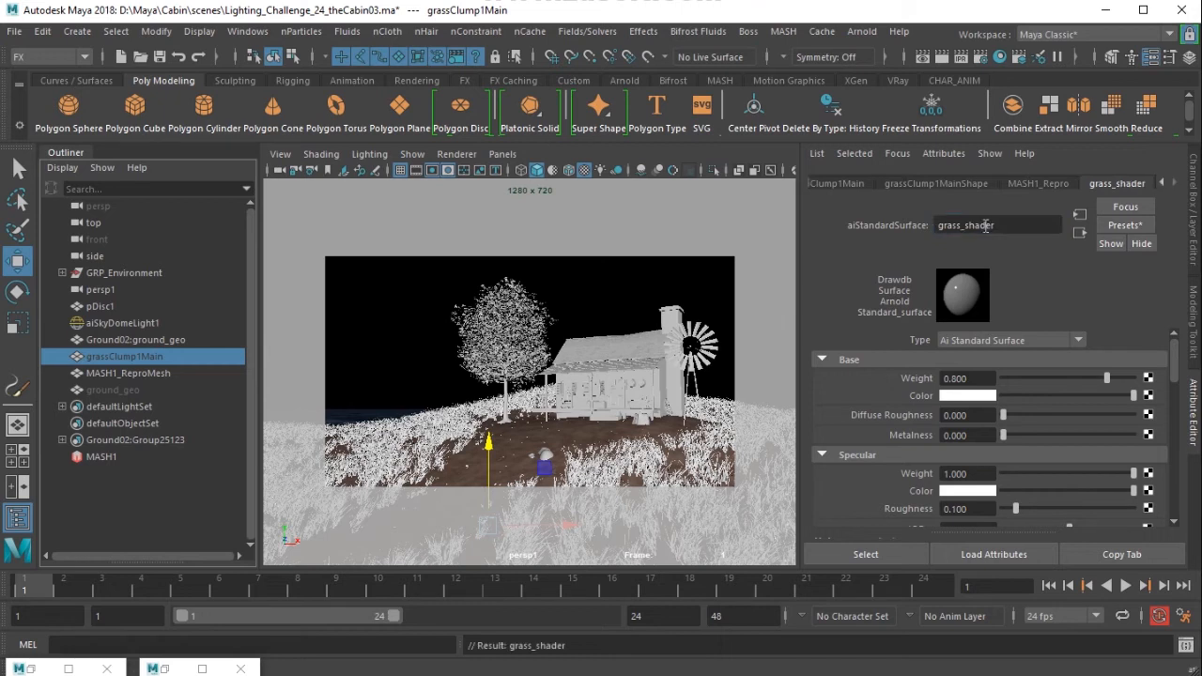
left_click(975, 472)
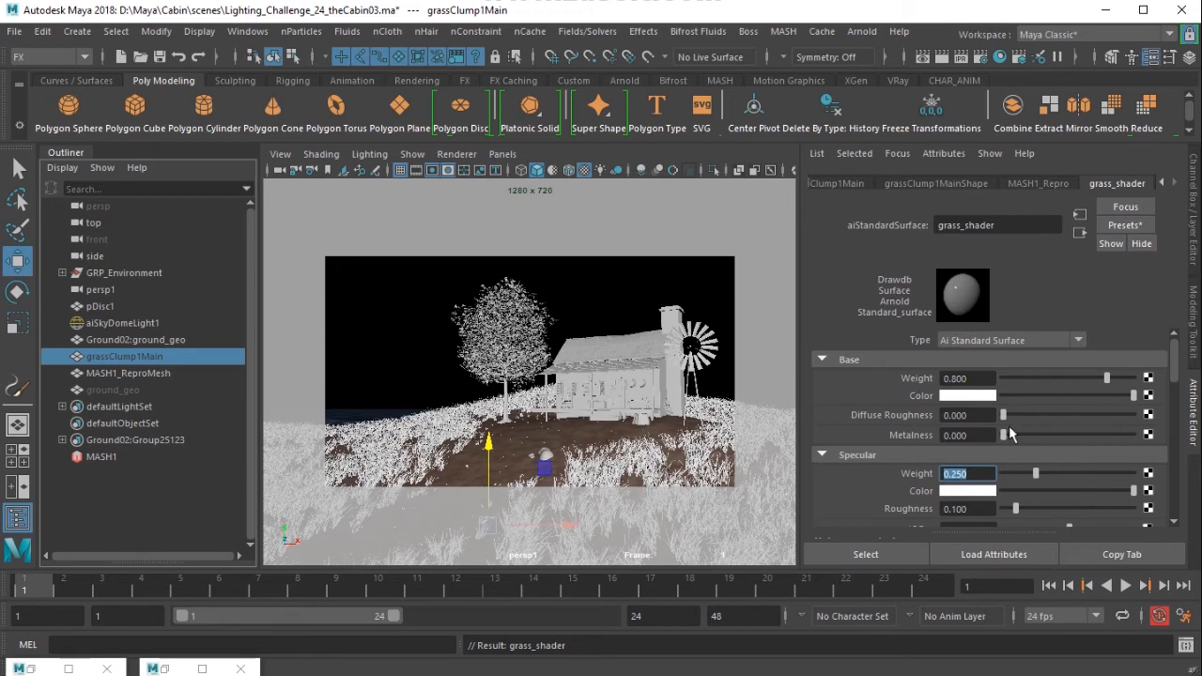
Step: Render the cabin scene in the Arnold RenderView and place its window clear of the shader attributes
left_click(860, 32)
left_click(897, 76)
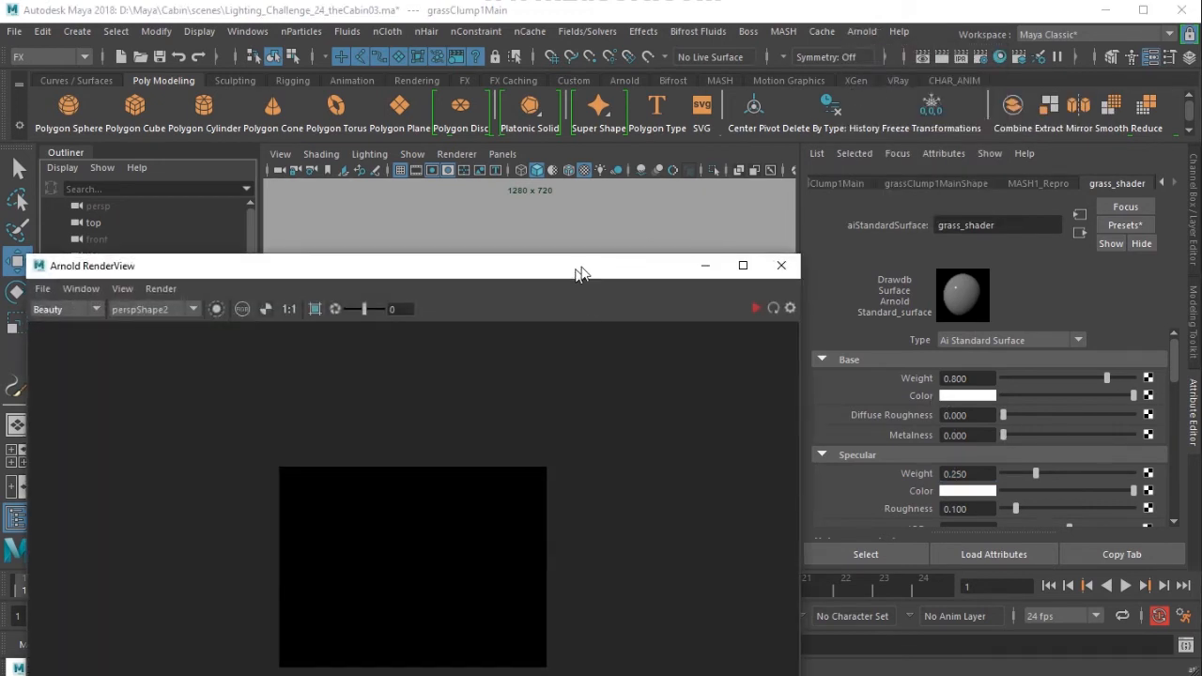
left_click_drag(579, 272, 667, 23)
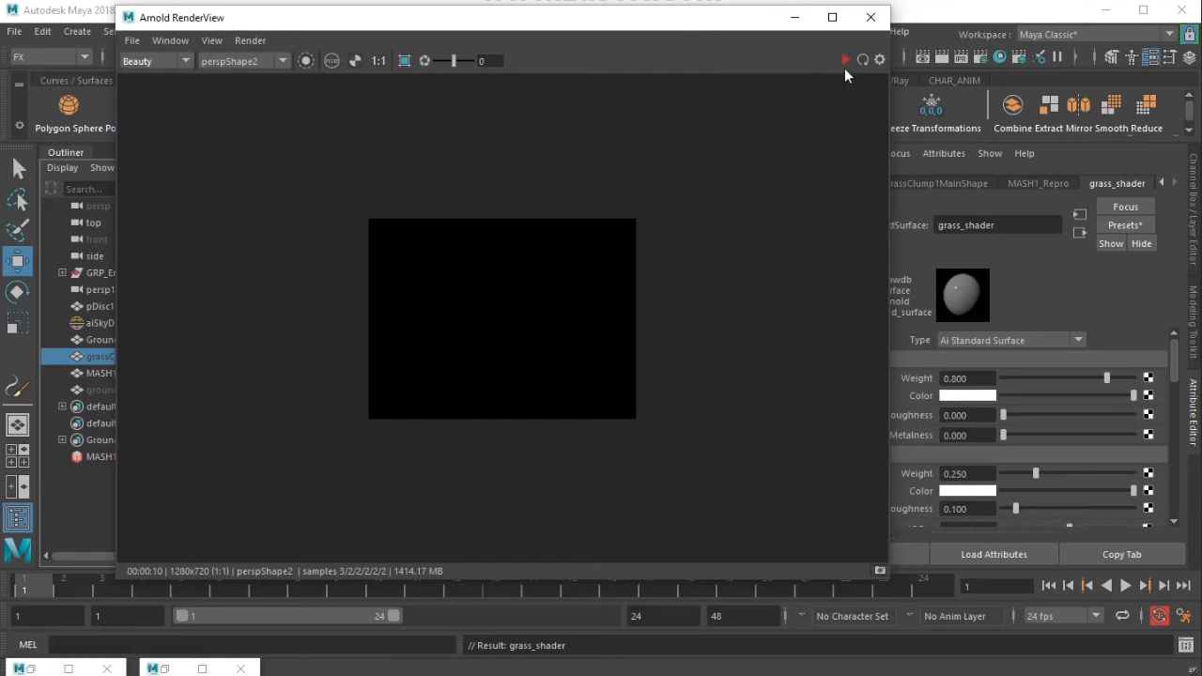
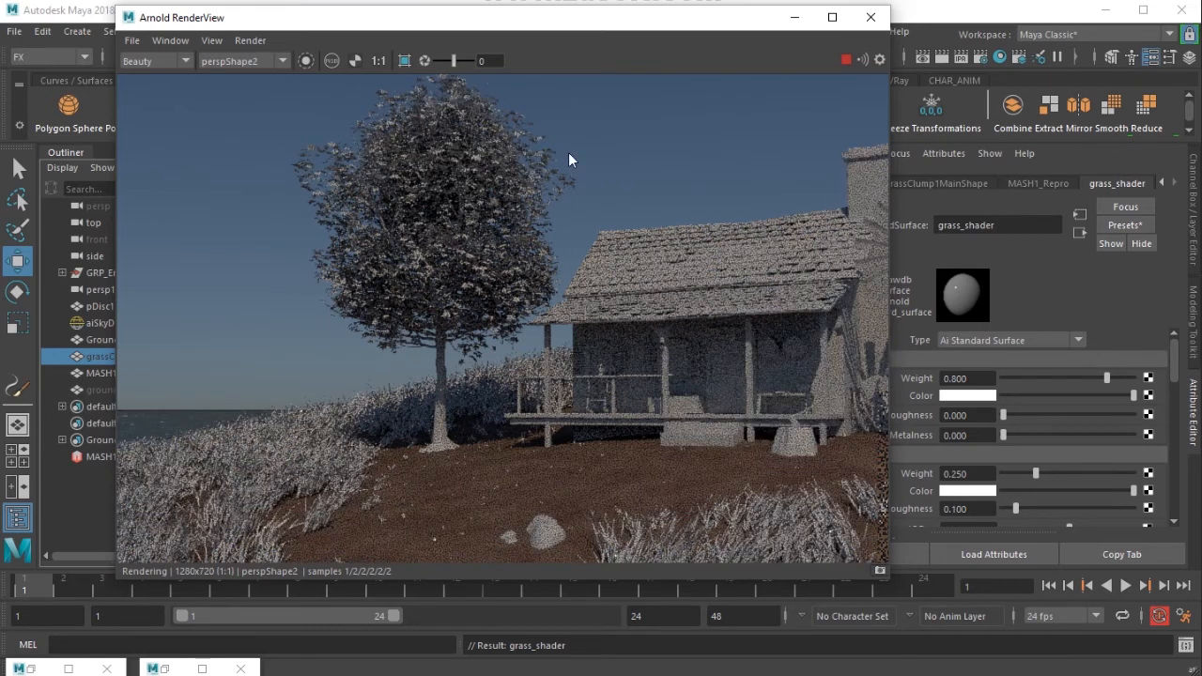
left_click_drag(663, 25, 559, 20)
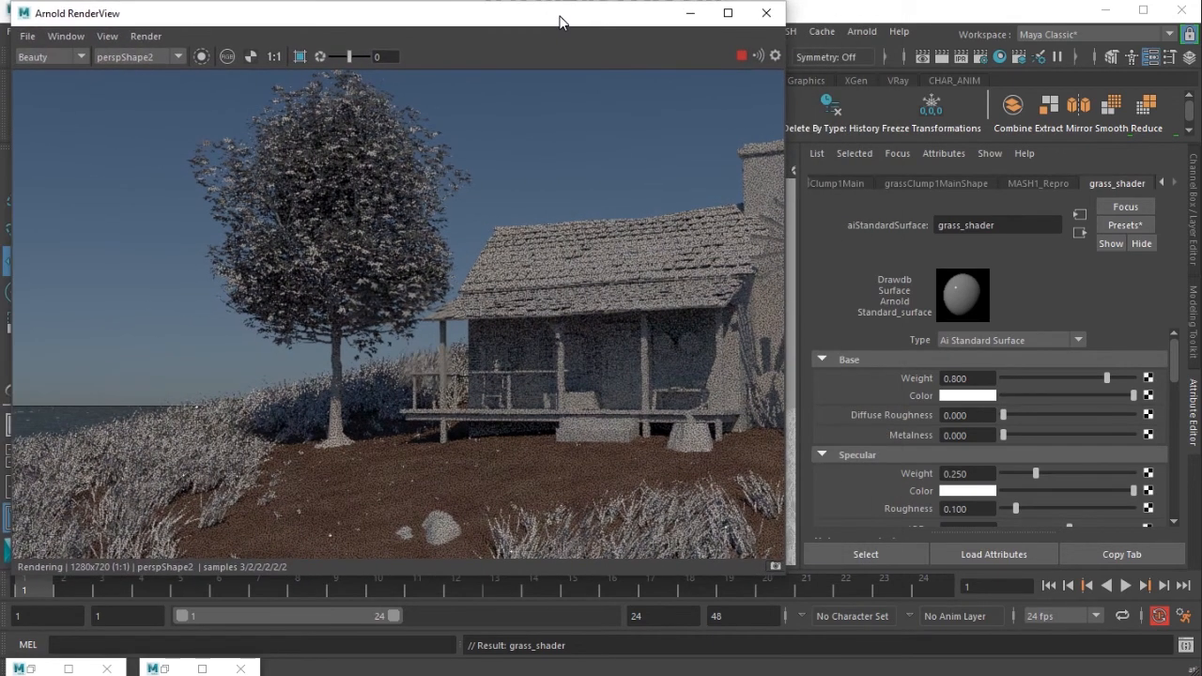
Step: Expand the Subsurface settings of grass_shader and set its Base Weight to 0
scroll(1080, 469, "down", 10)
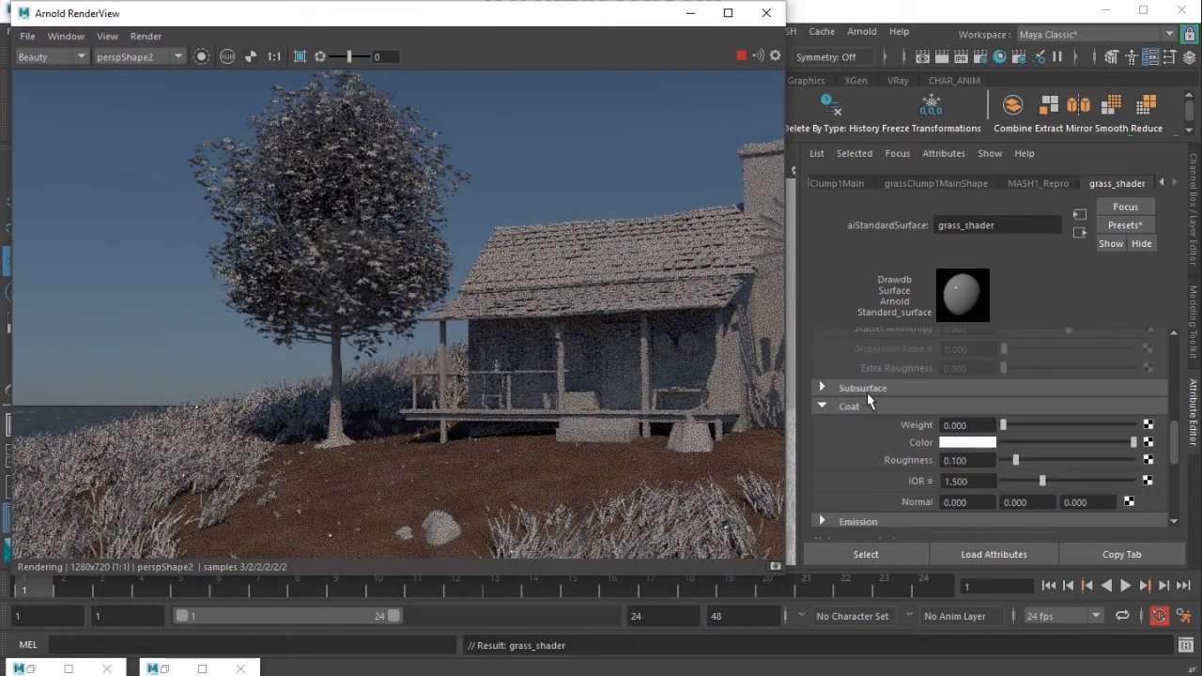
left_click(851, 388)
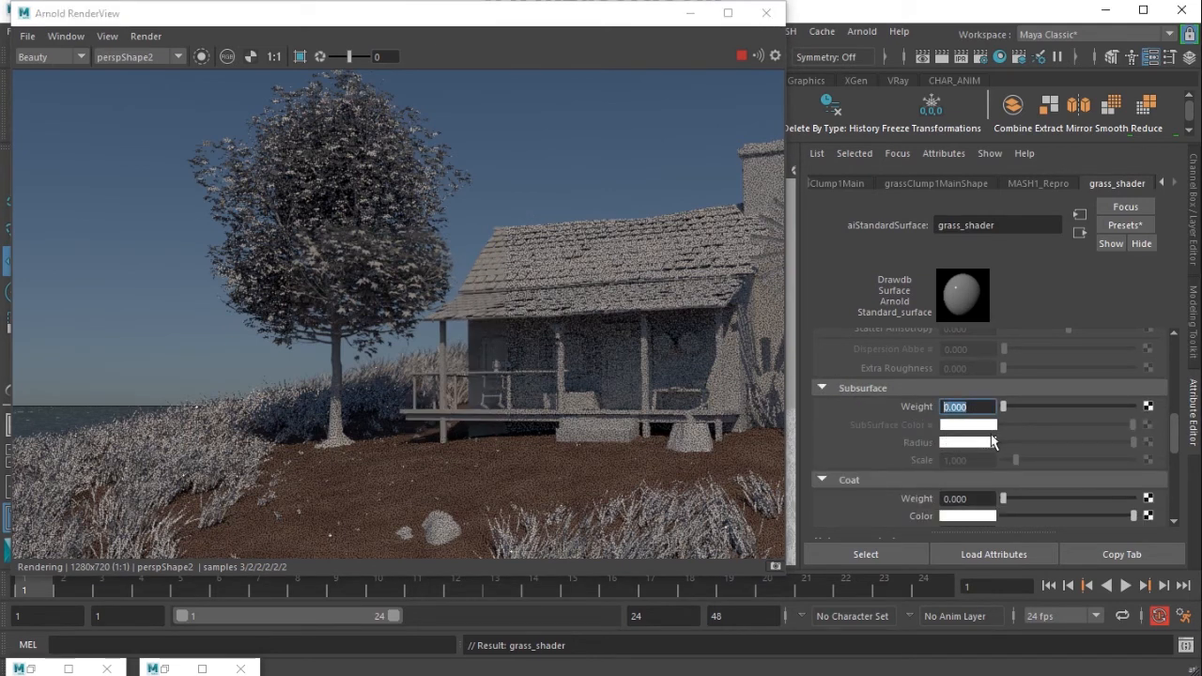
scroll(987, 427, "up", 10)
left_click_drag(981, 380, 901, 383)
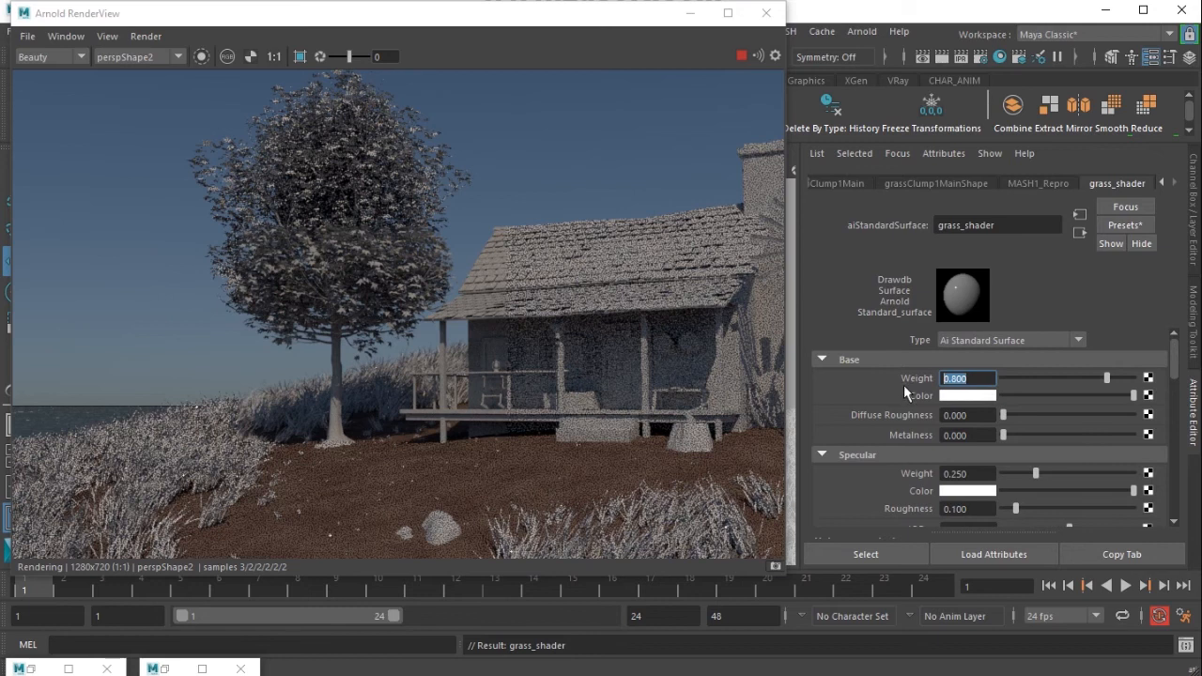
type("0")
key("Return")
Step: Collapse the Base, Specular, Transmission and Coat sections of grass_shader, keeping Subsurface expanded
scroll(954, 456, "down", 4)
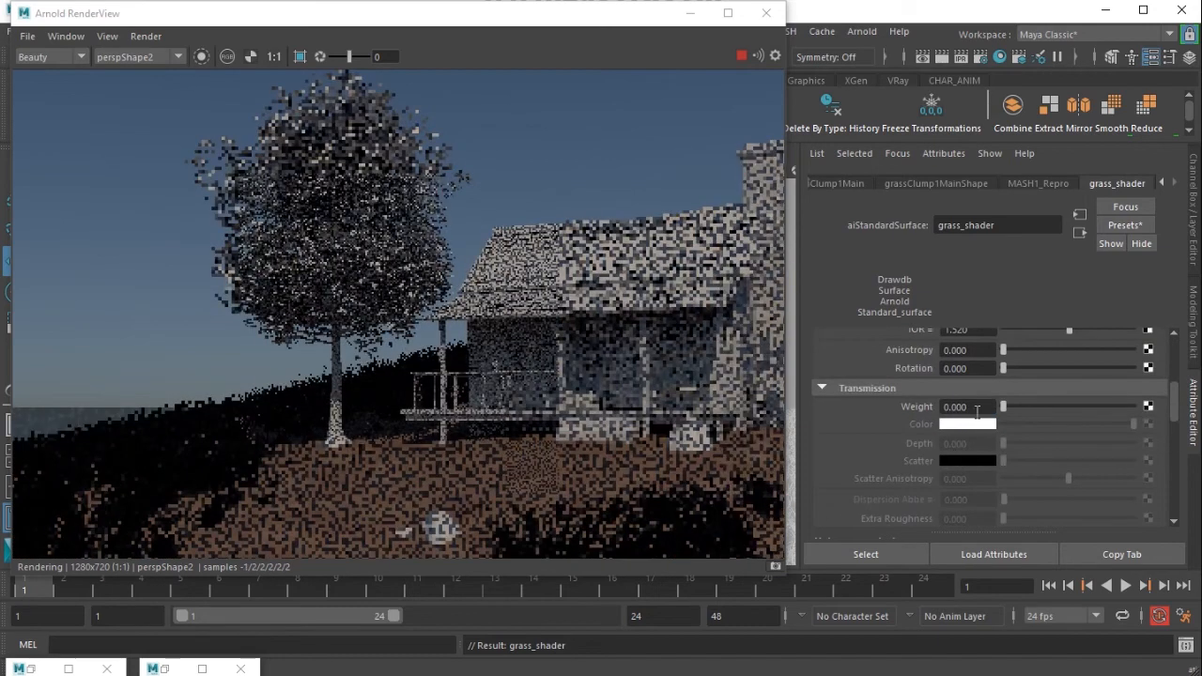
scroll(927, 448, "down", 5)
scroll(930, 438, "up", 3)
scroll(932, 427, "up", 7)
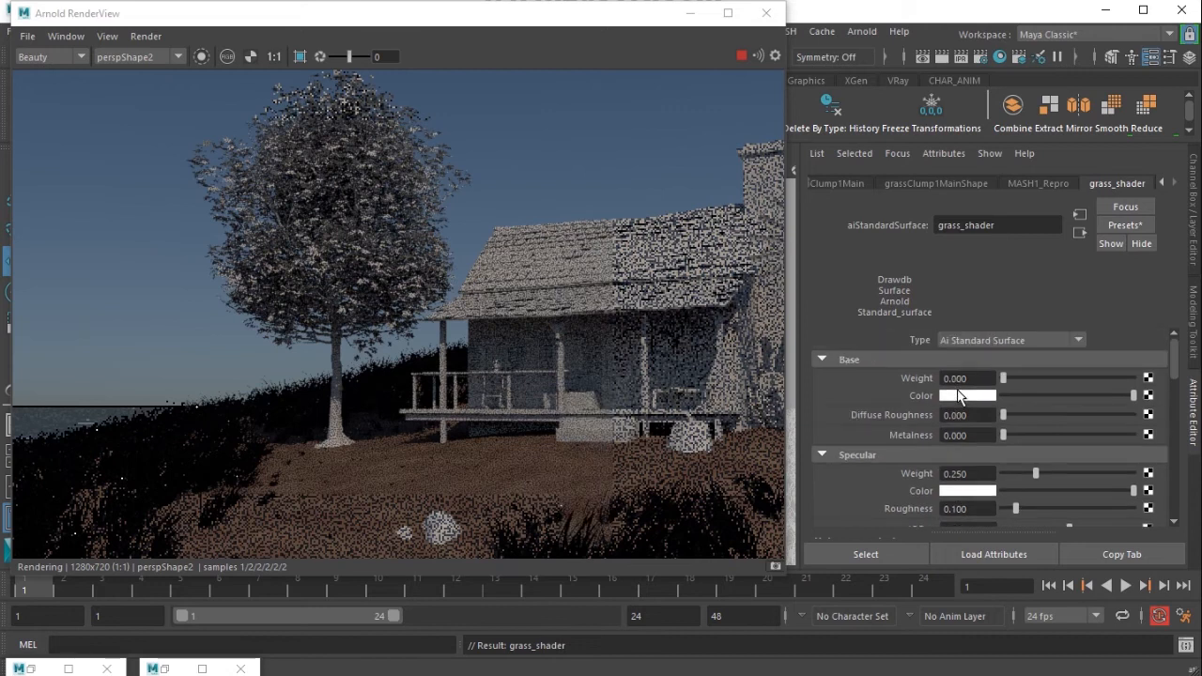
left_click(879, 358)
left_click(856, 377)
left_click(853, 392)
scroll(851, 440, "down", 3)
scroll(850, 437, "up", 2)
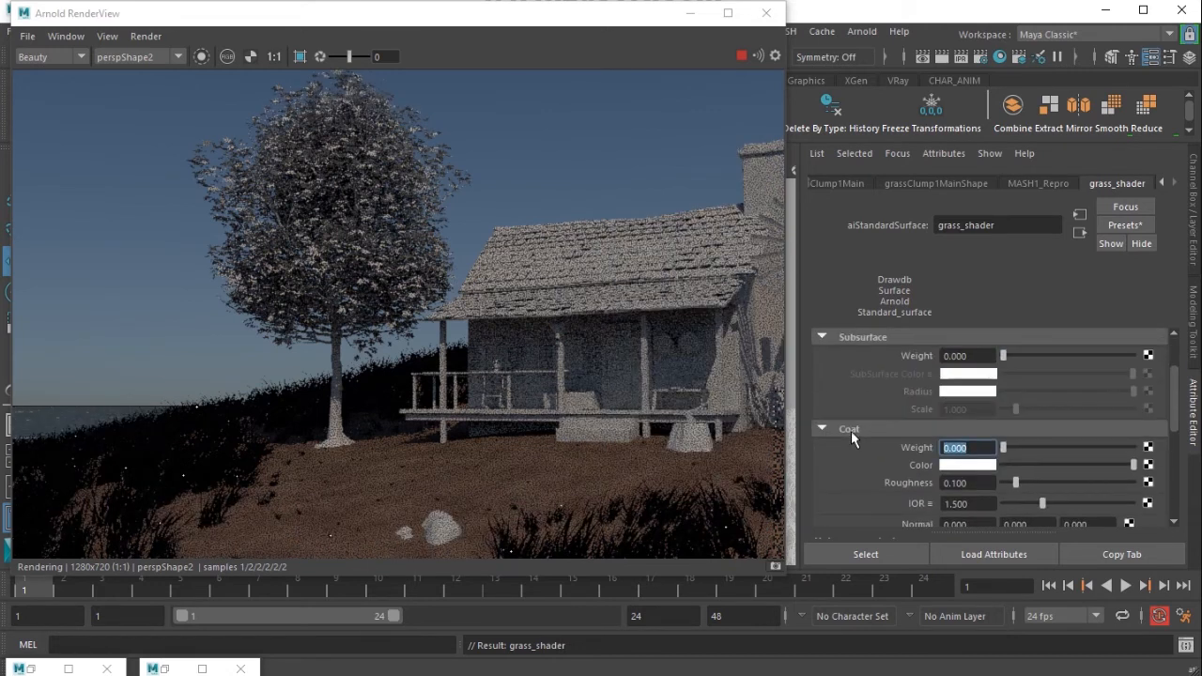
left_click(856, 426)
Step: Try a Subsurface Weight of 0.5 on grass_shader, and raise it to 1
type("0.5")
key("Return")
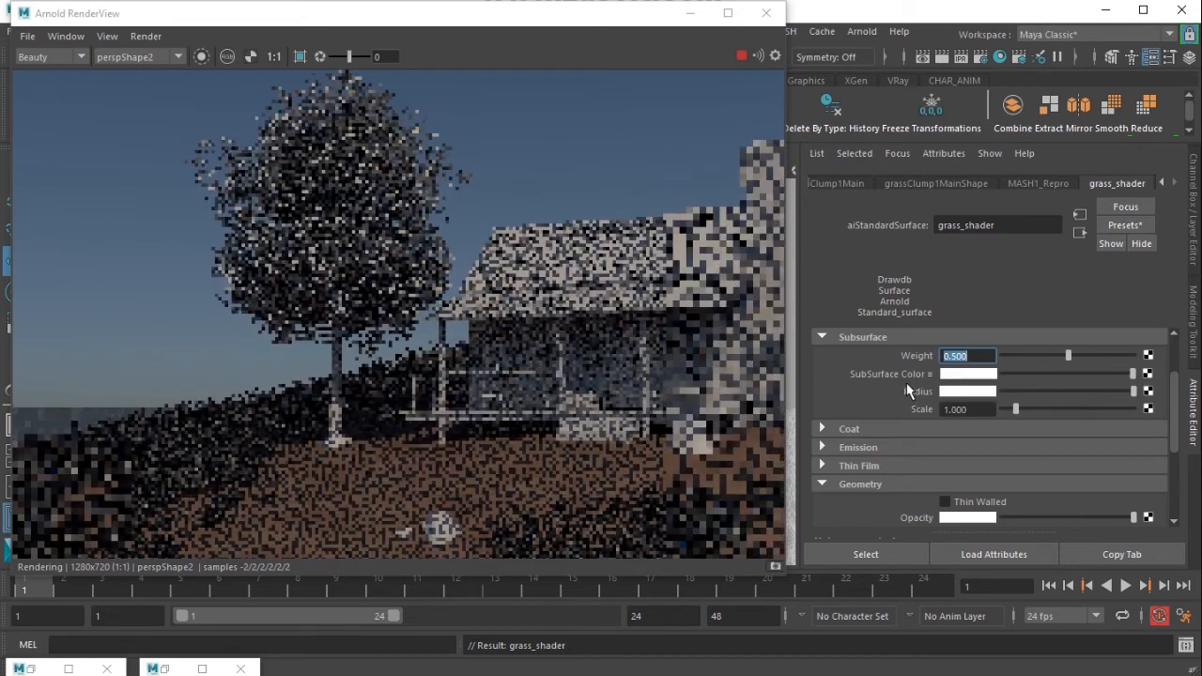
type("1")
key("Return")
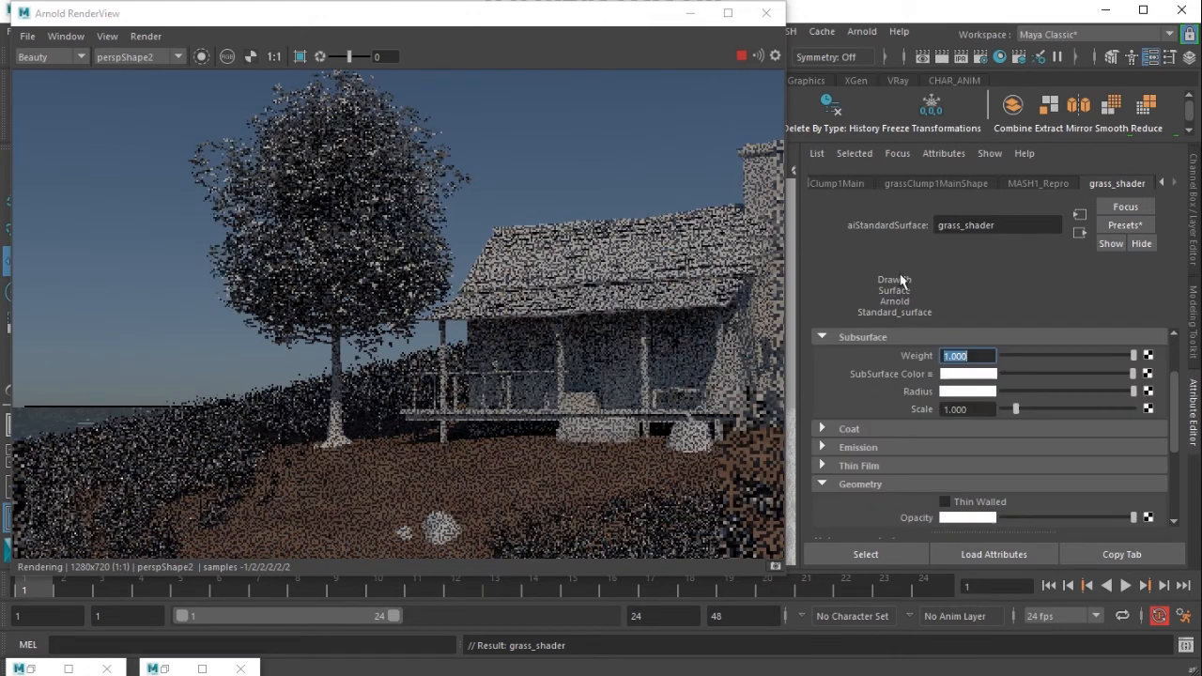
Step: Set grass_shader's Subsurface Radius color to pure green and map a Ramp texture to its SubSurface Color
left_click(948, 392)
left_click(925, 351)
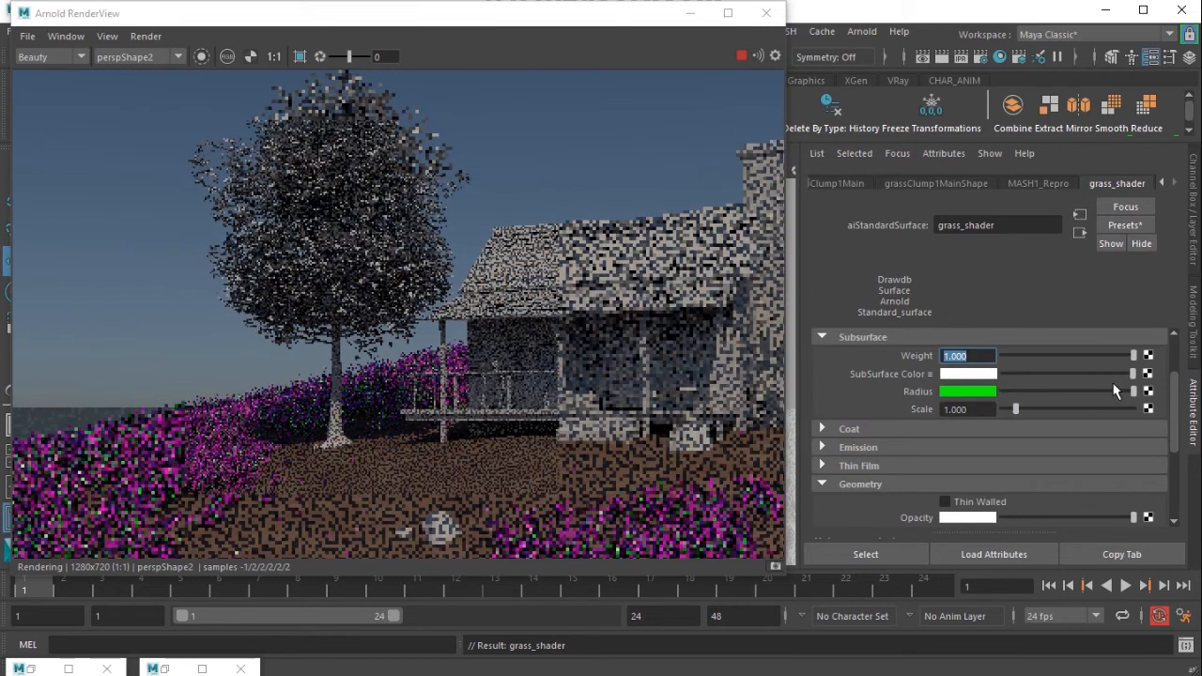
left_click(1147, 373)
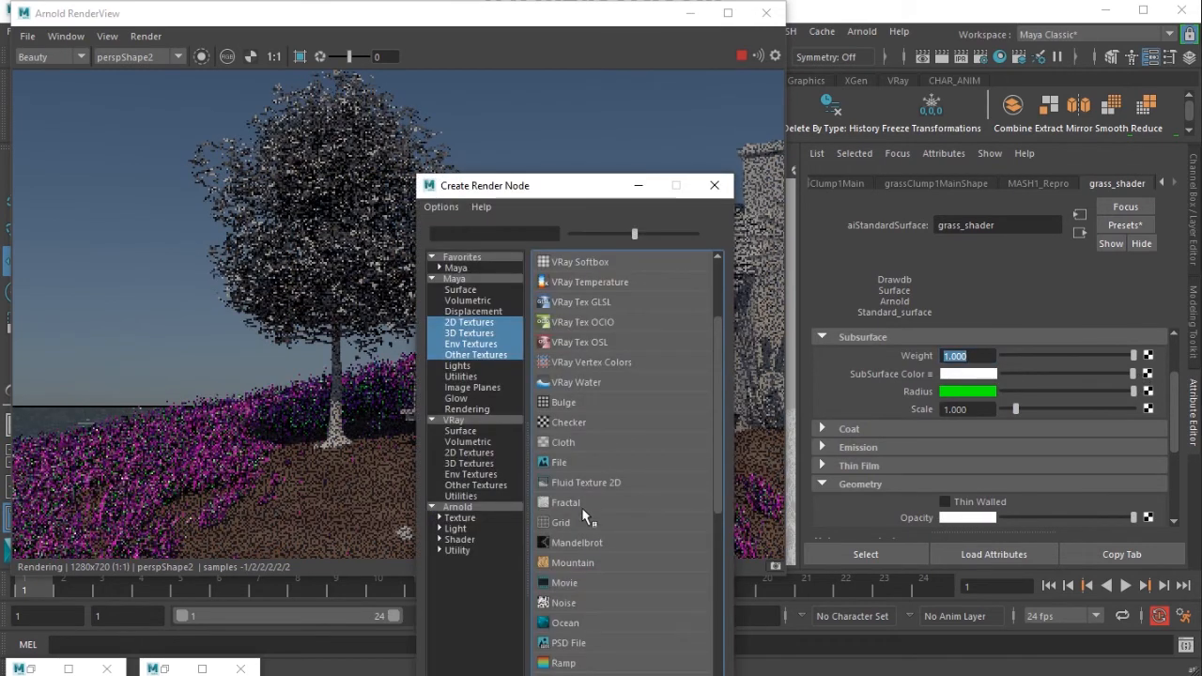
left_click(566, 661)
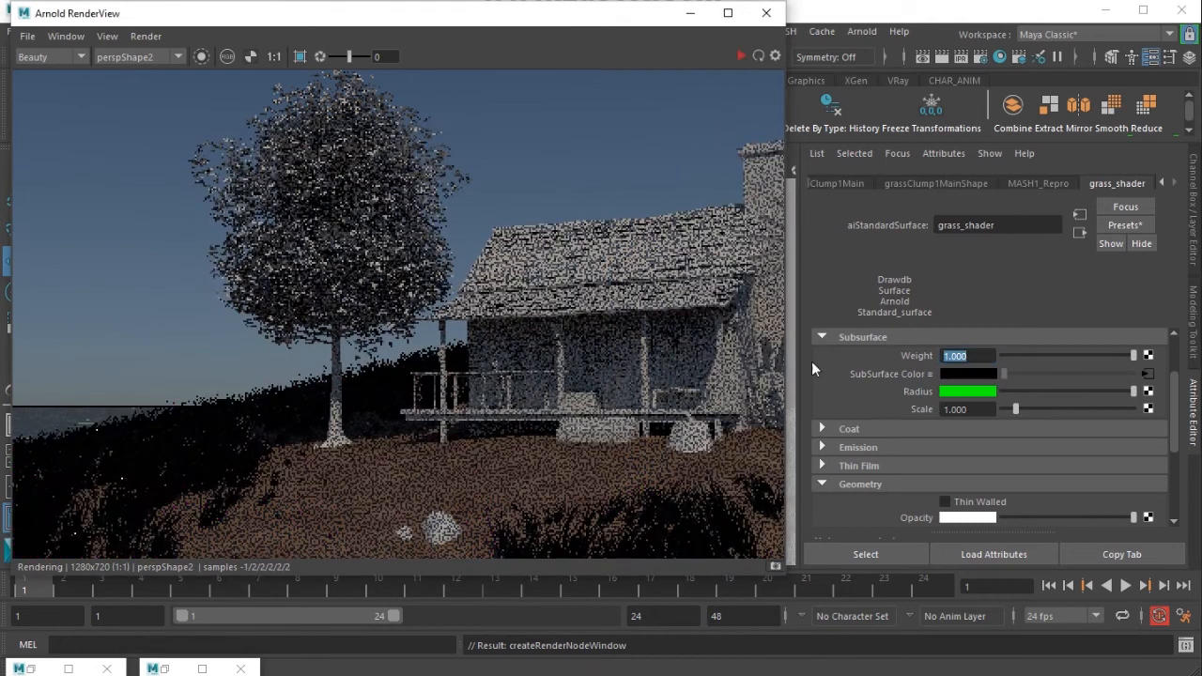
Step: Recolor the start of ramp2, at position 0, to a dark muted green with saturation 0.5 and value 0.097
left_click_drag(835, 410, 840, 422)
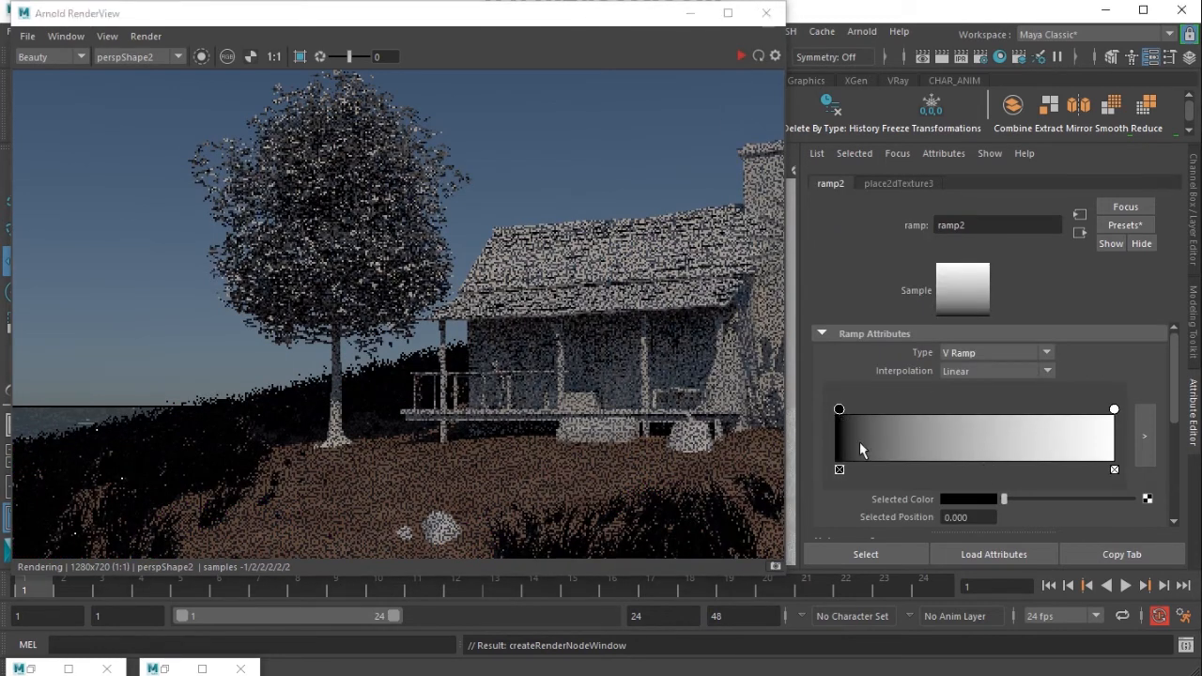
left_click(952, 500)
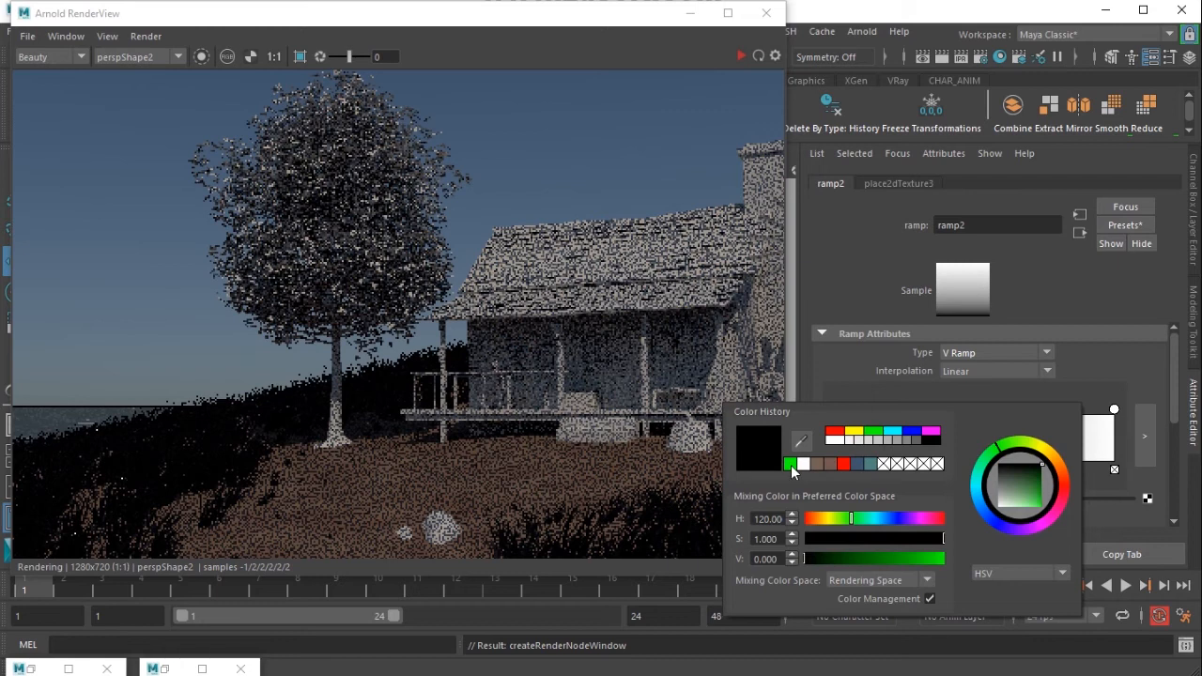
left_click(790, 463)
left_click(874, 537)
left_click(854, 557)
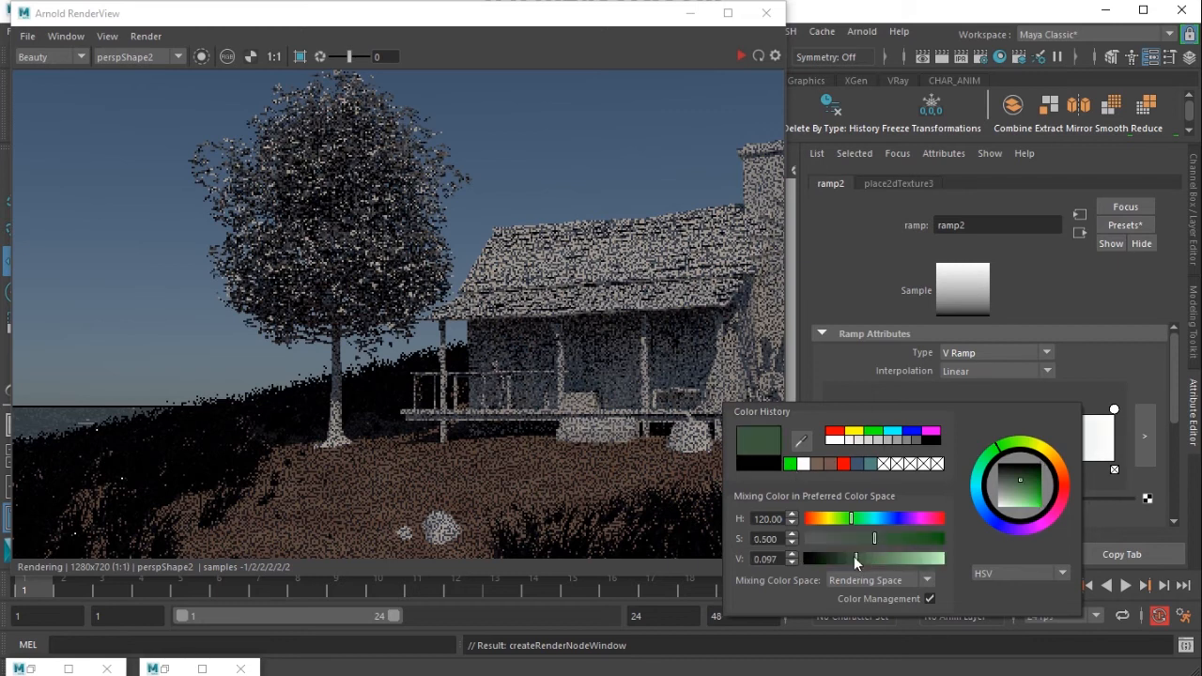
Step: Recolor the end of ramp2, at position 1, to a brighter yellowish green and restart the Arnold render
left_click(1114, 411)
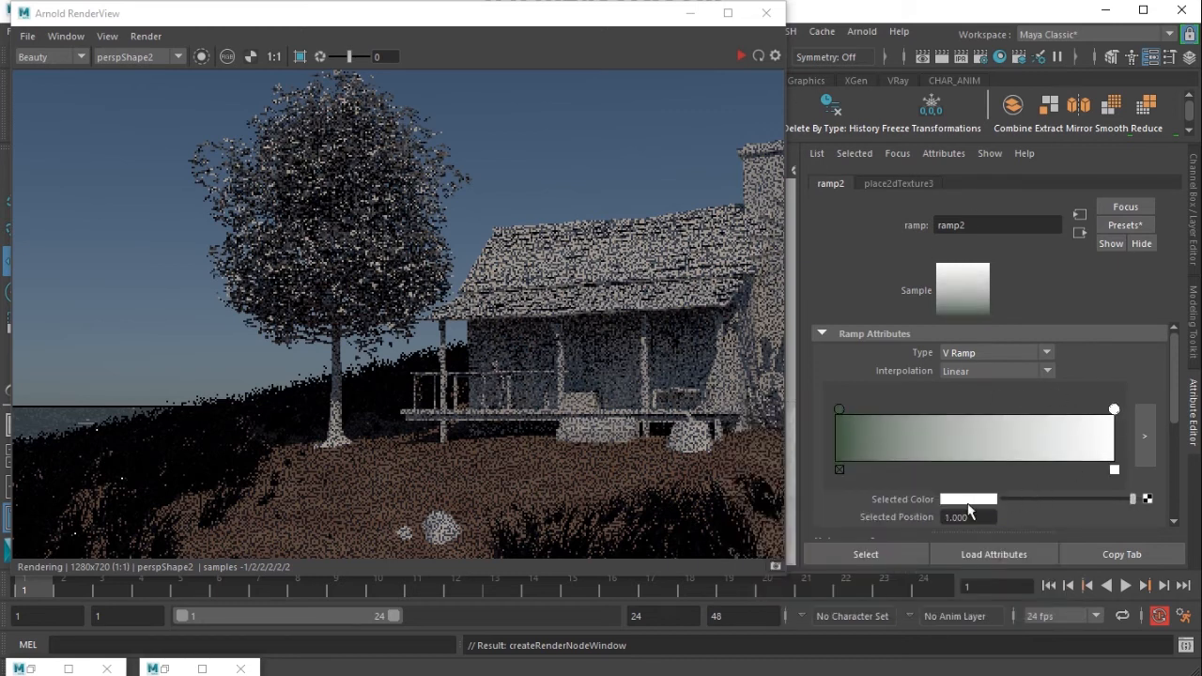
left_click(969, 499)
left_click(858, 487)
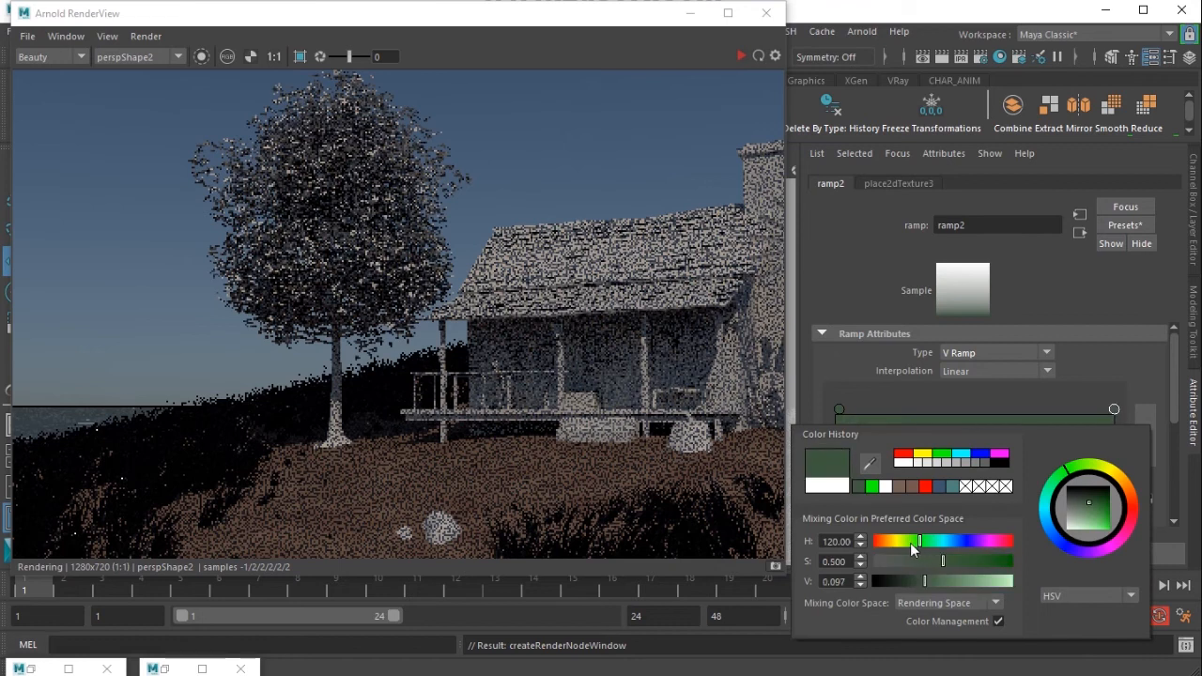
mouse_move(978, 560)
left_mouse_down()
mouse_move(1004, 566)
mouse_move(967, 560)
mouse_move(982, 562)
left_mouse_up()
left_click(967, 581)
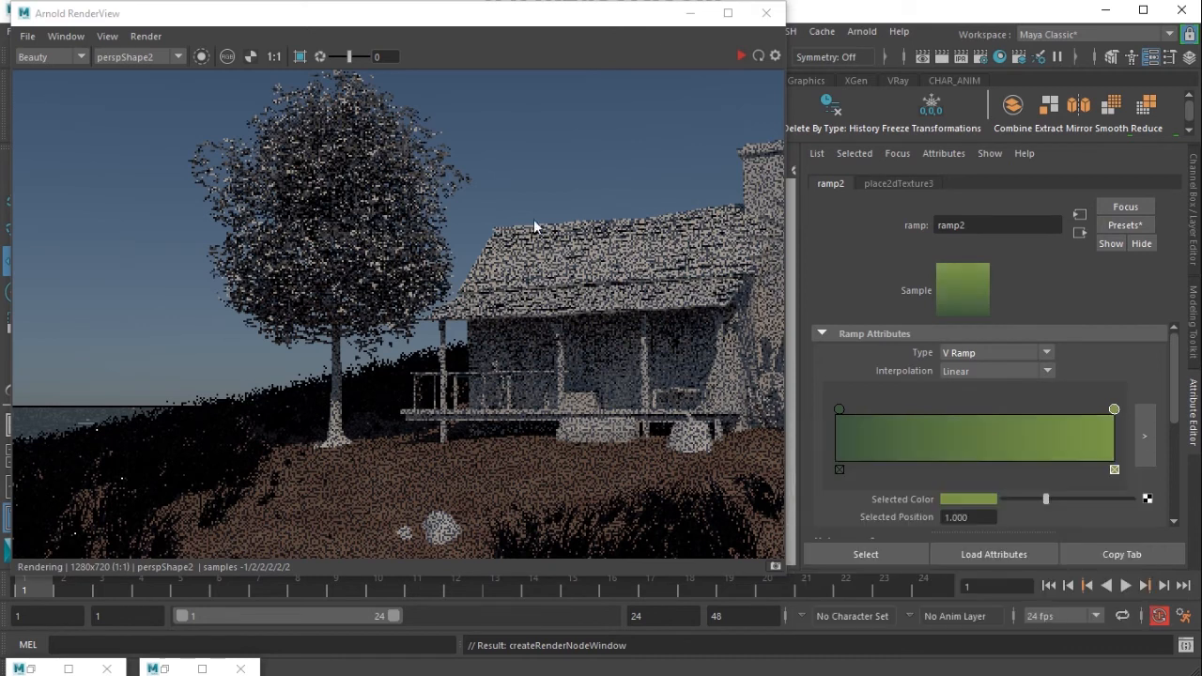
left_click(750, 57)
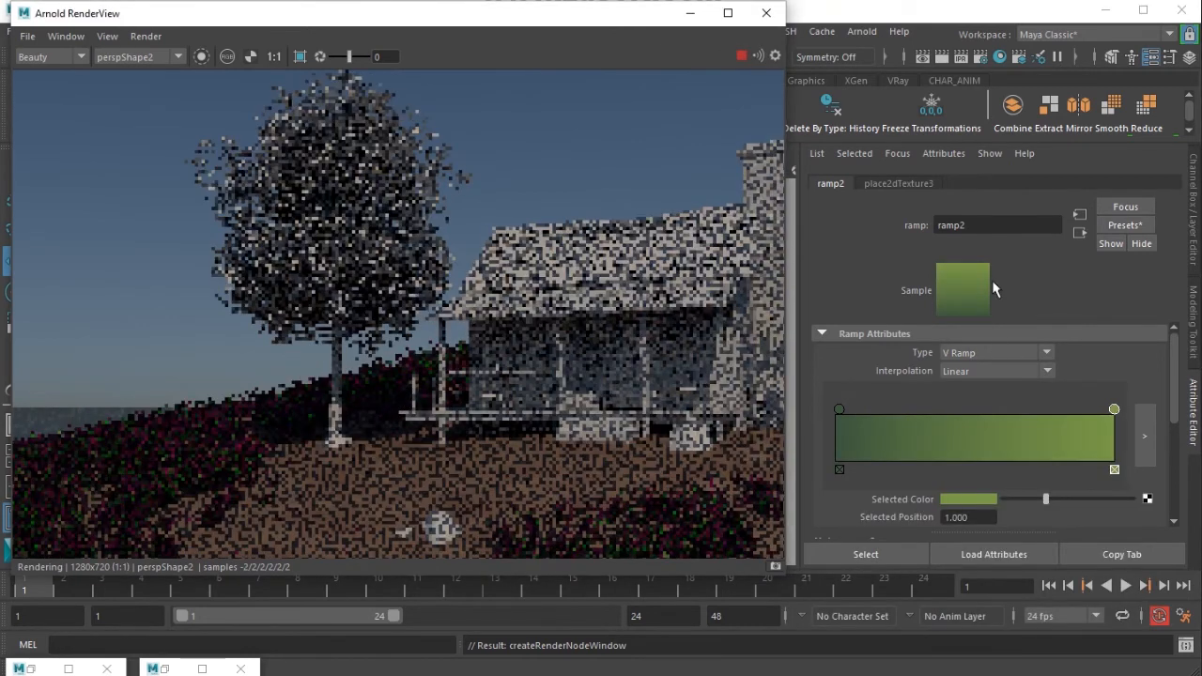
Step: Set grass_shader's Subsurface Scale to 0.1 and its Radius to the yellowish green from the color history
left_click(1076, 233)
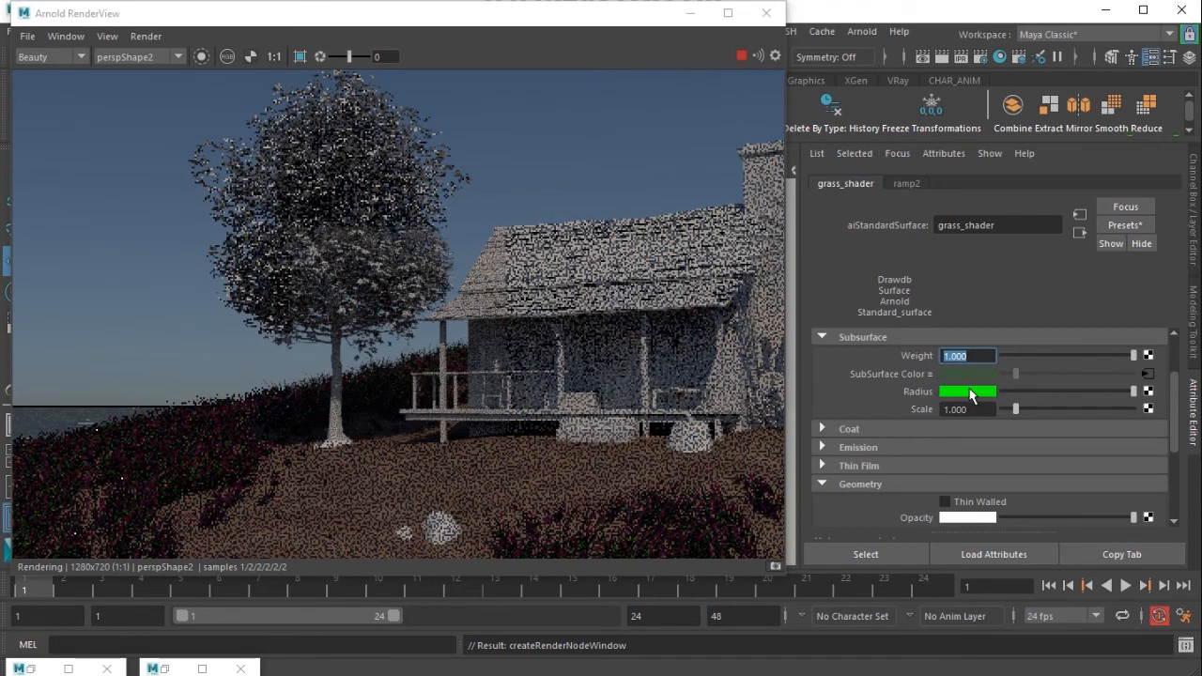
key("Tab")
type("0.1")
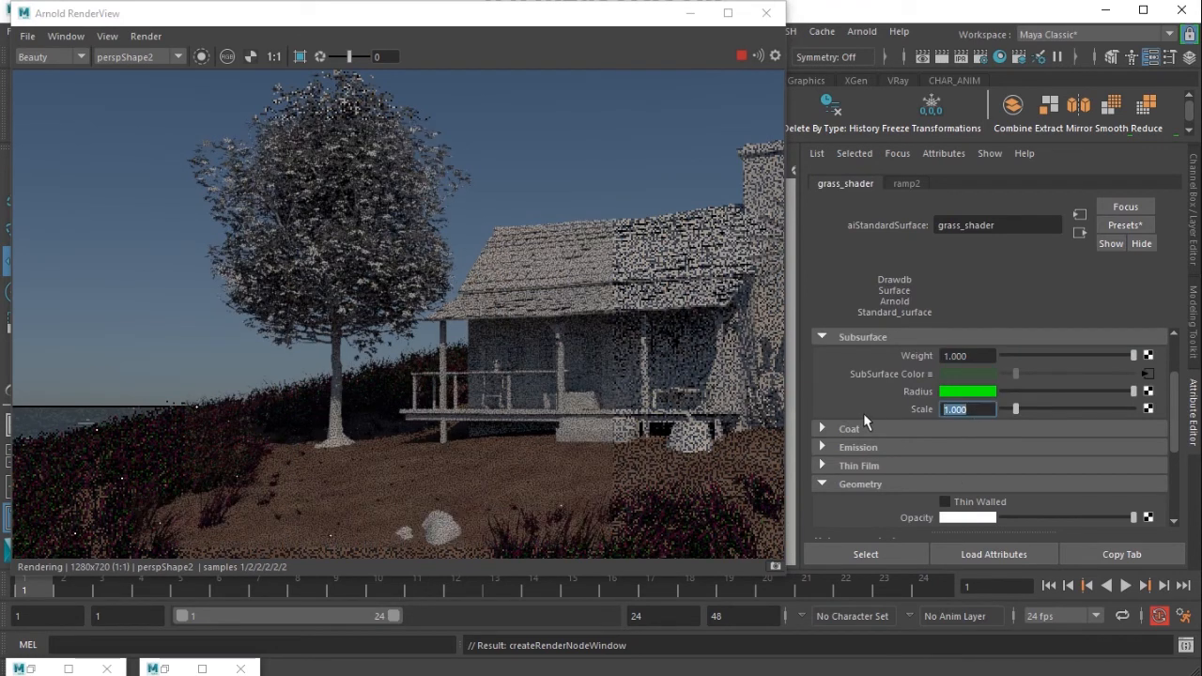
key("Return")
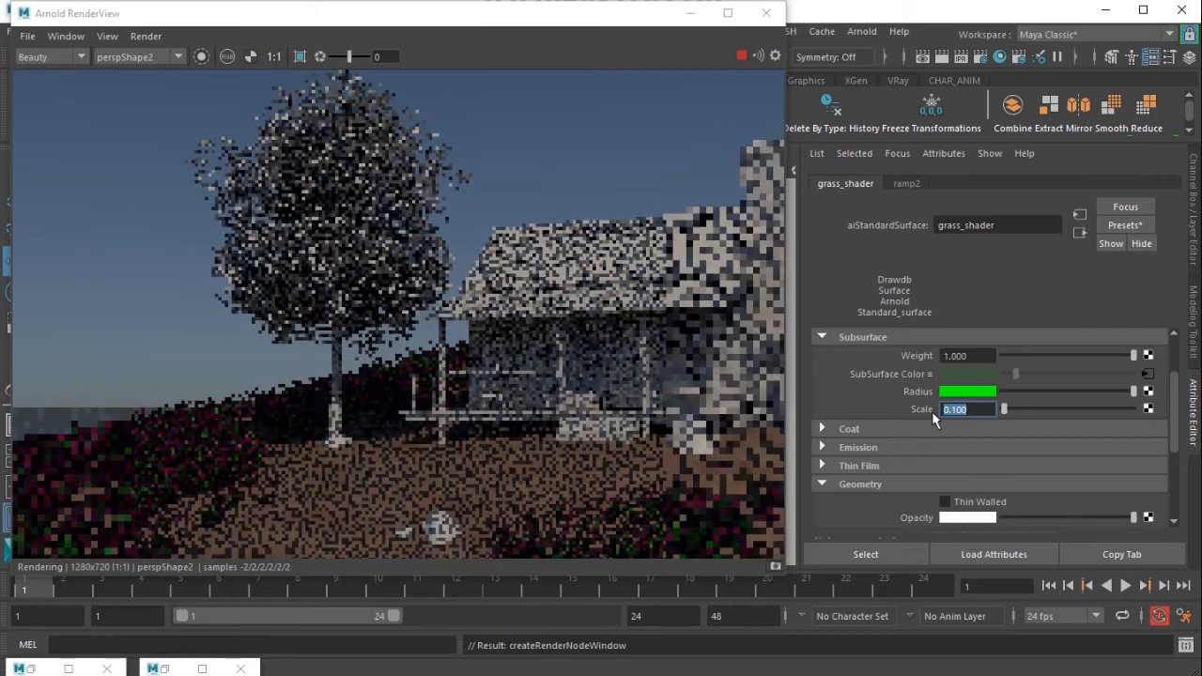
left_click(967, 392)
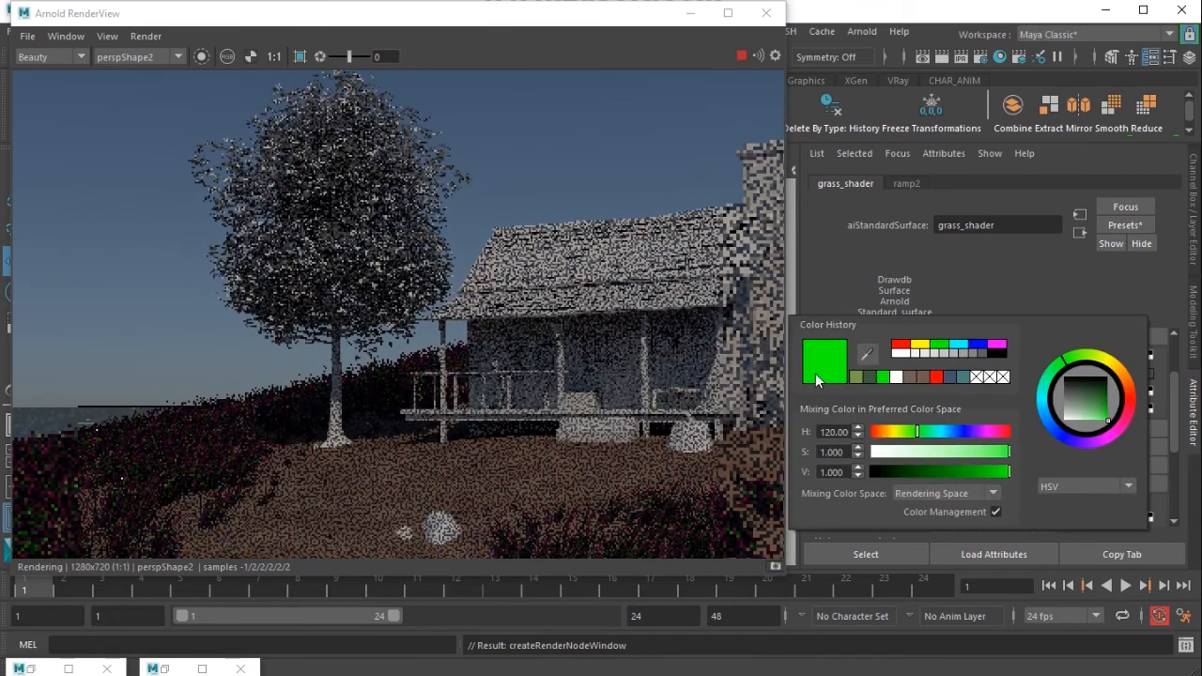
left_click(860, 378)
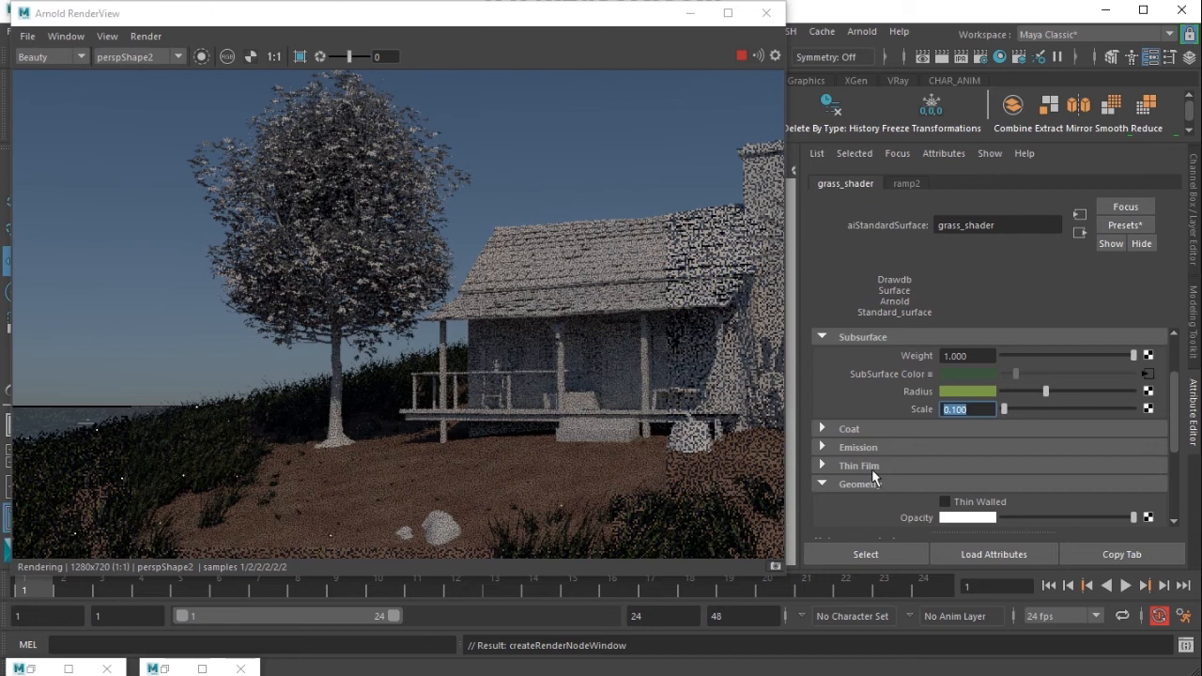
Step: Brighten the color at the end of ramp2 in stages to a light yellow-green
left_click(1147, 390)
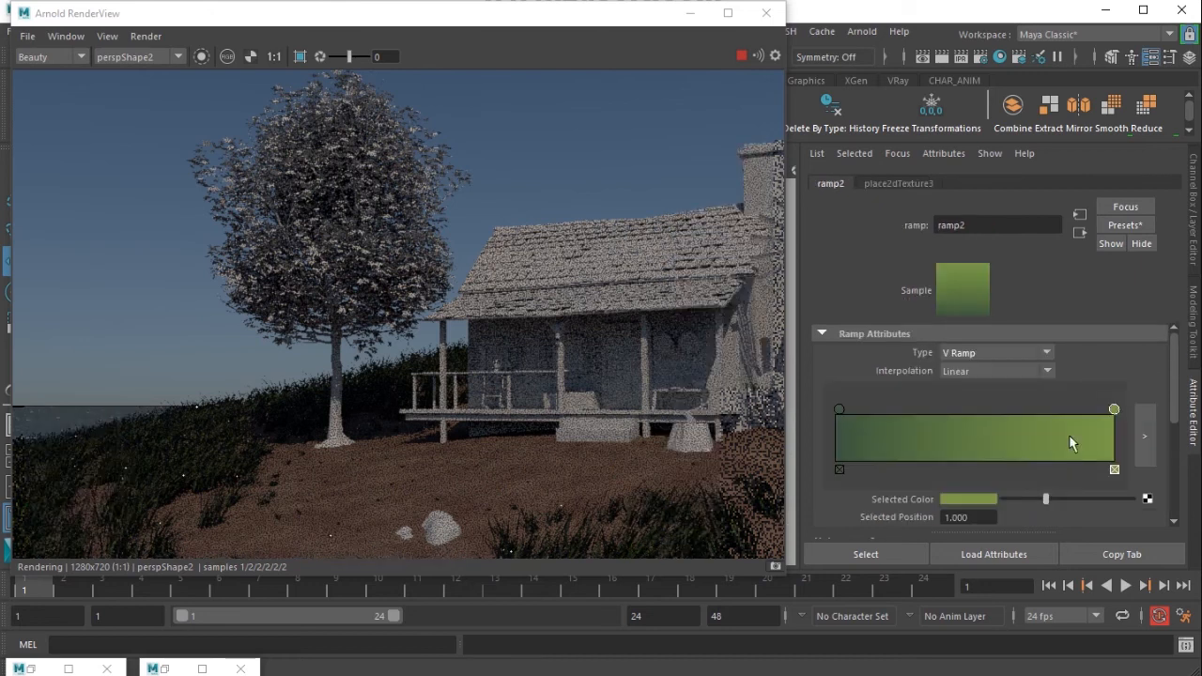
left_click(1081, 499)
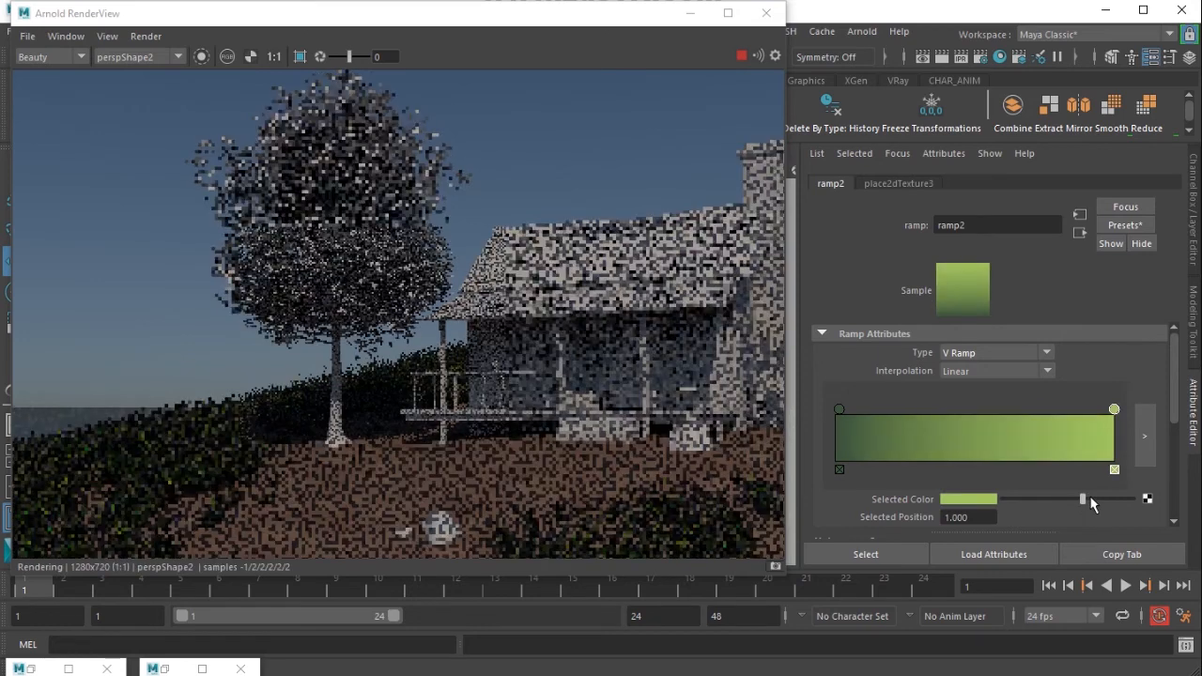
left_click(1108, 499)
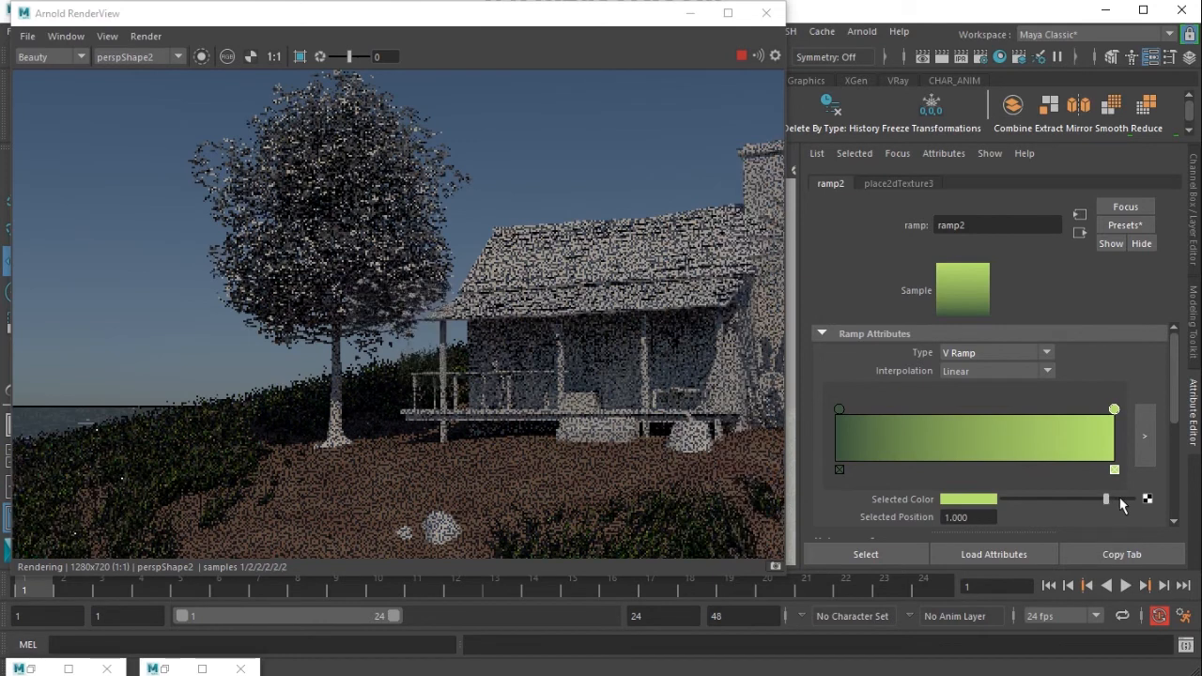
left_click(1119, 499)
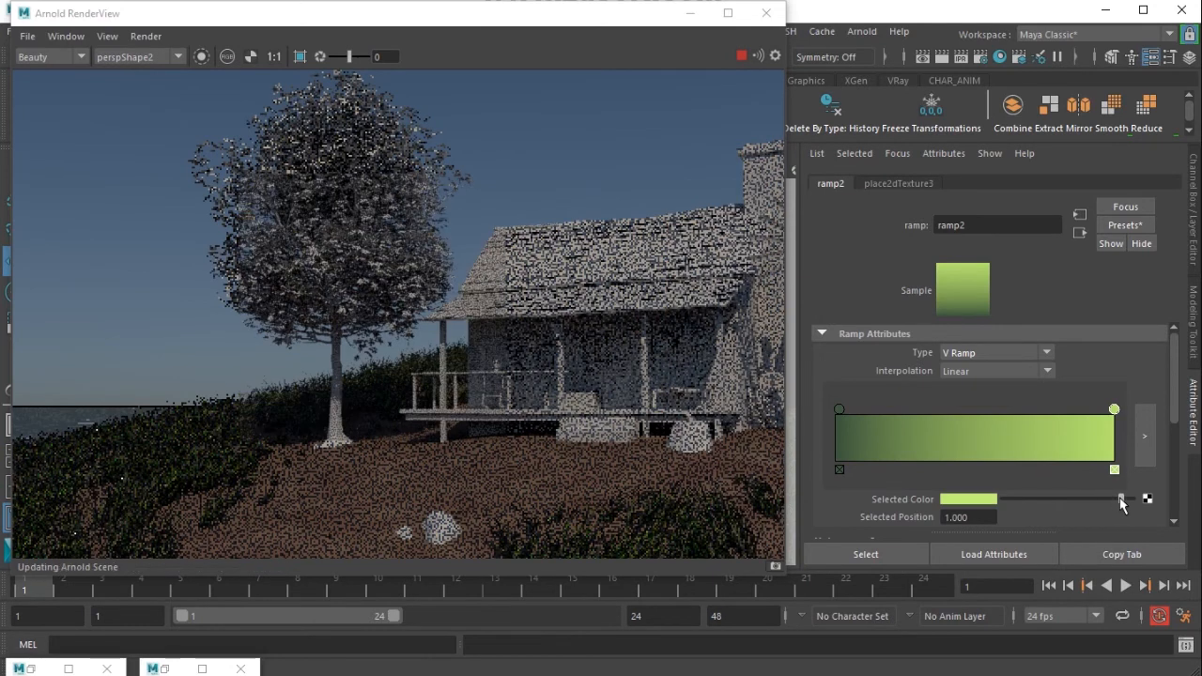
Step: Set grass_shader's Base Color to the yellowish green from the color history
left_click(1079, 232)
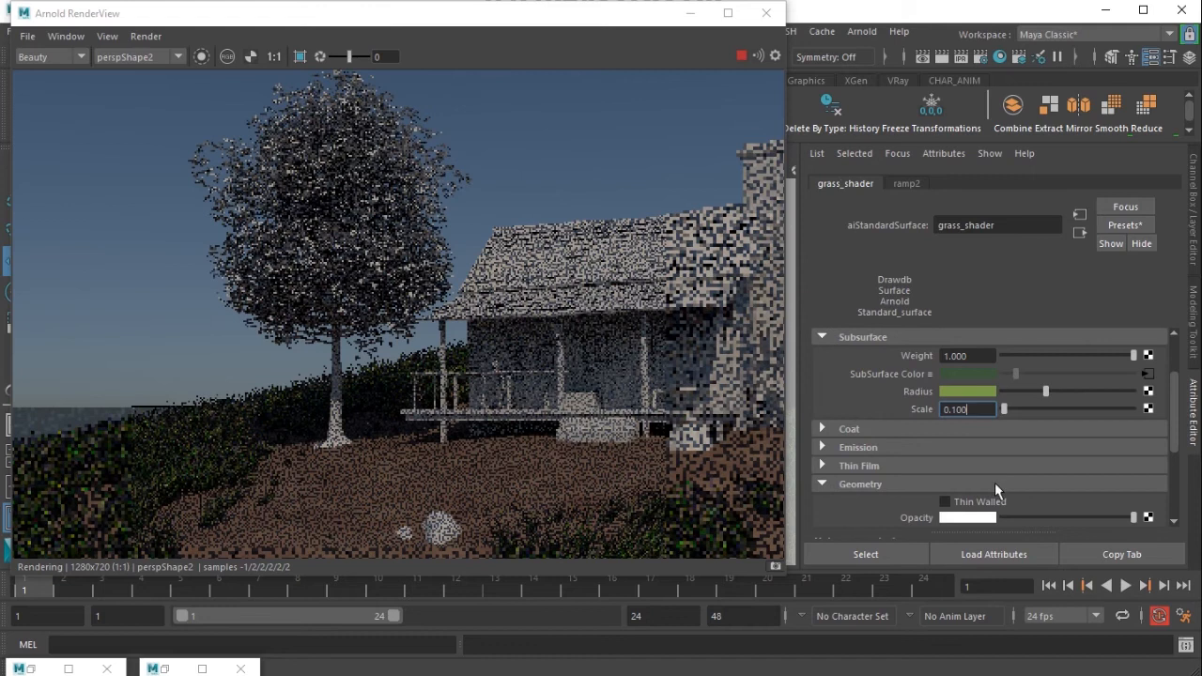
scroll(1004, 474, "up", 2)
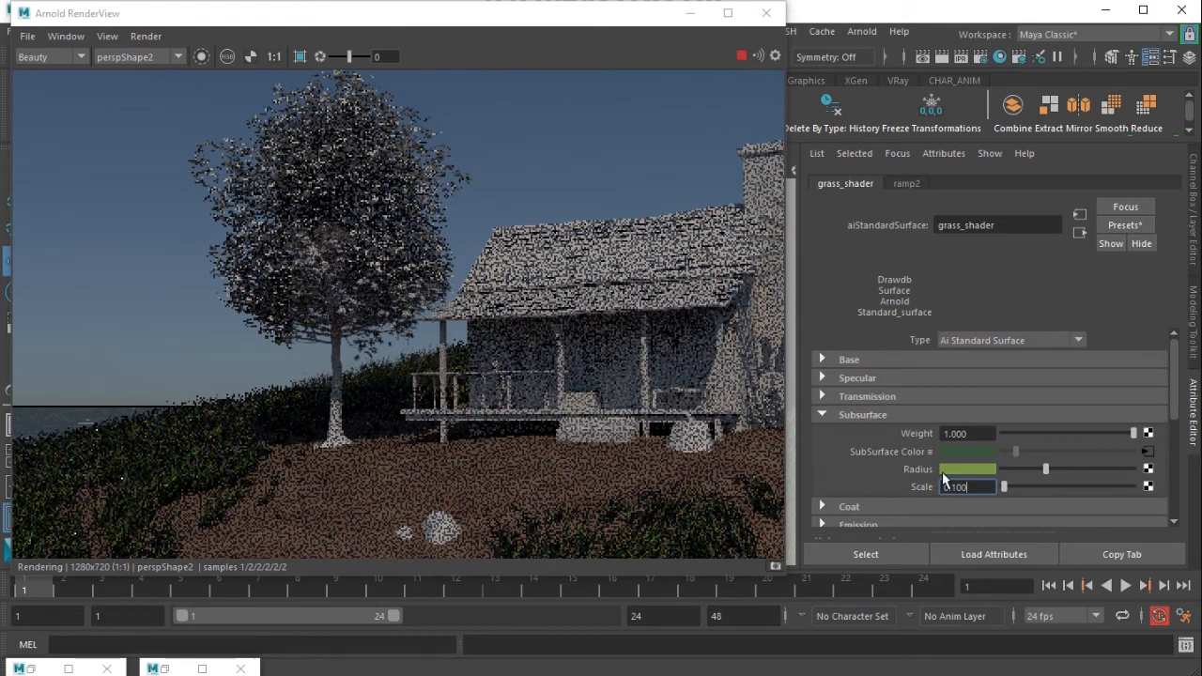
left_click(873, 360)
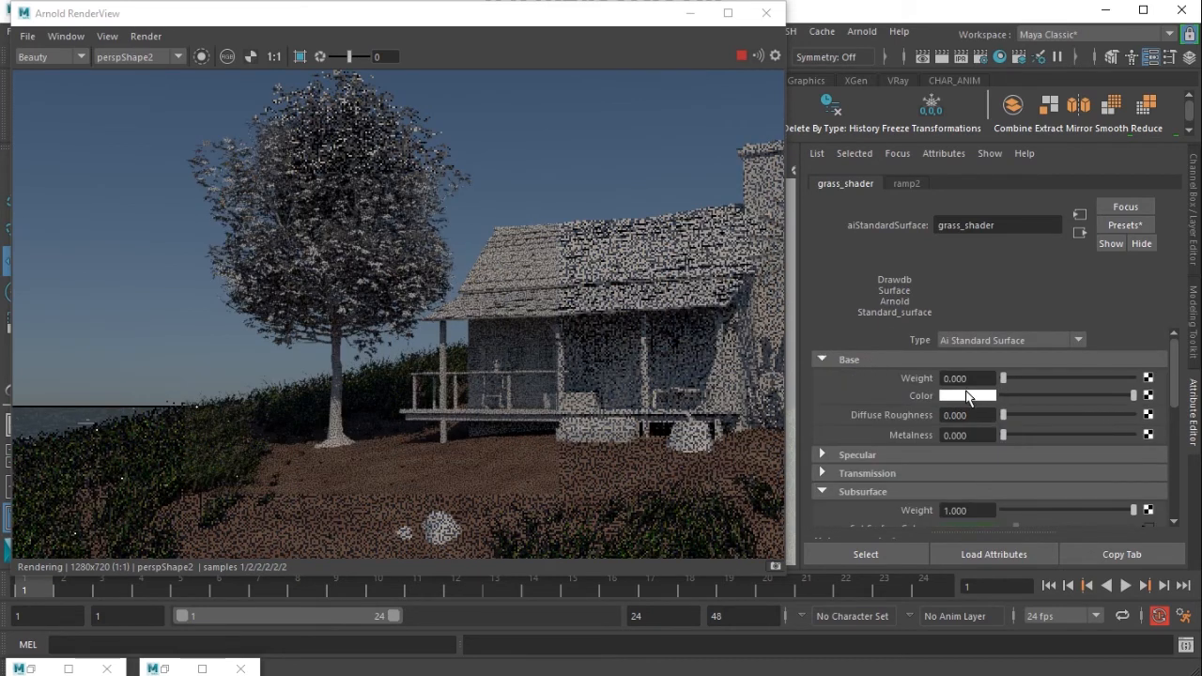
left_click(967, 395)
left_click(855, 381)
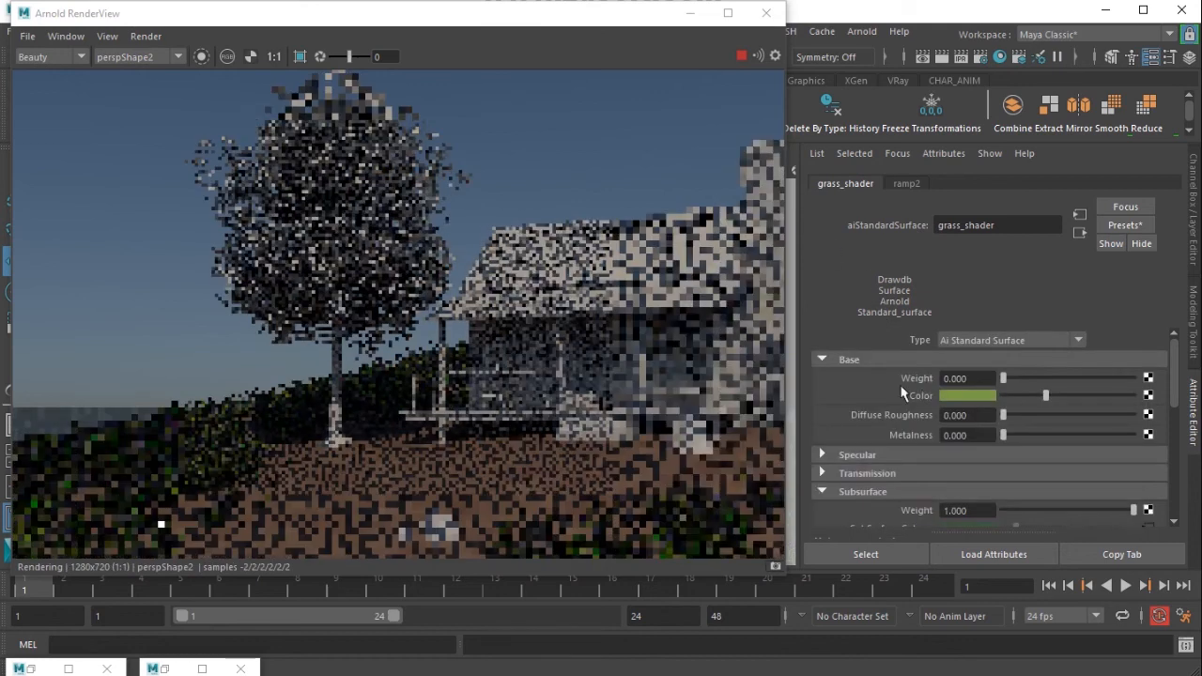
Step: Try a Base Weight of 0.5 on grass_shader, and return it to 0
left_click_drag(982, 378, 822, 374)
type("0.5")
key("Return")
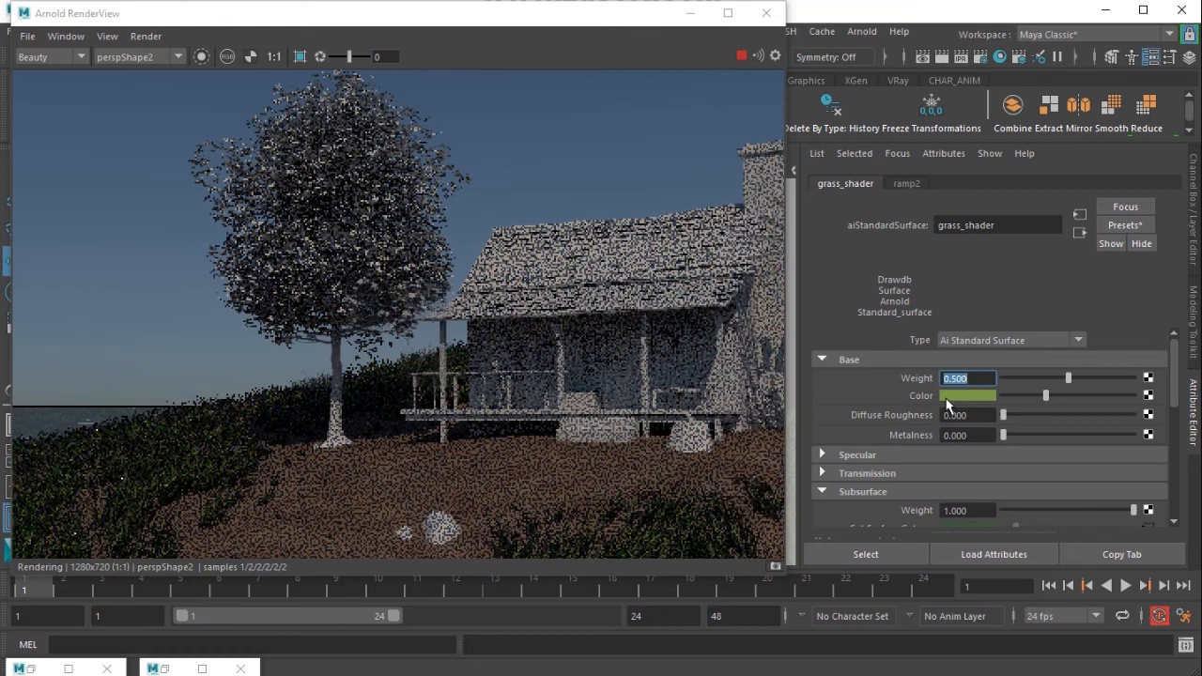
type("0")
key("Return")
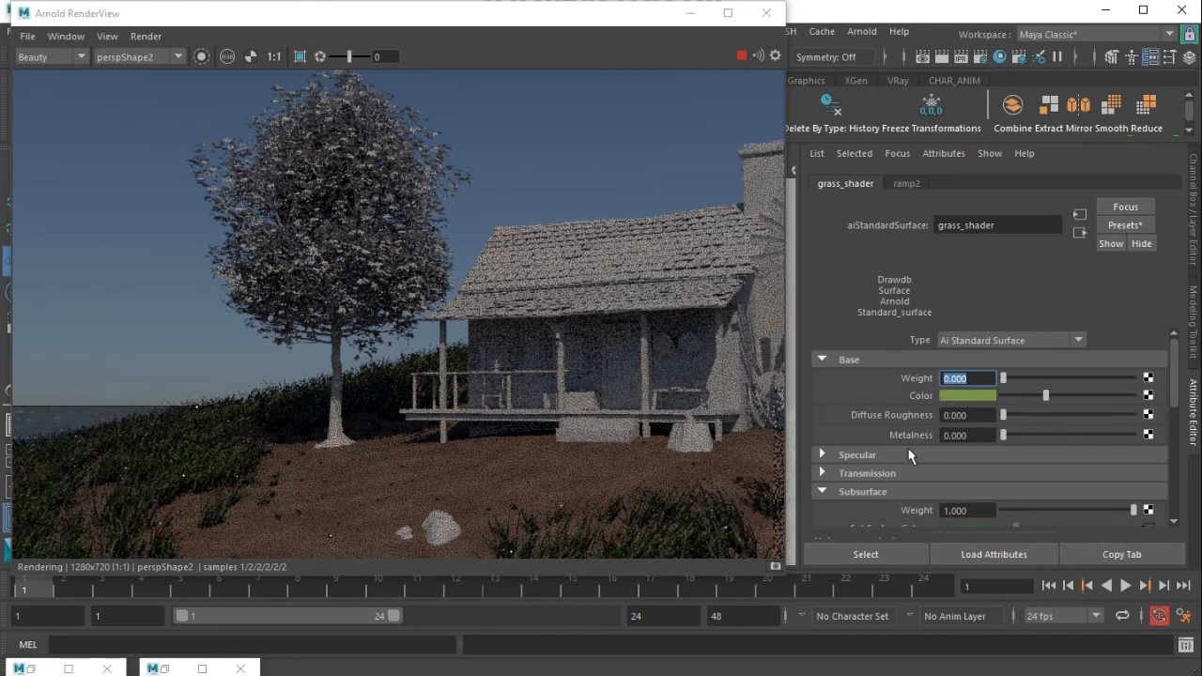
Step: Stop the Arnold render and move its window clear of the Outliner and the viewport
left_click(740, 56)
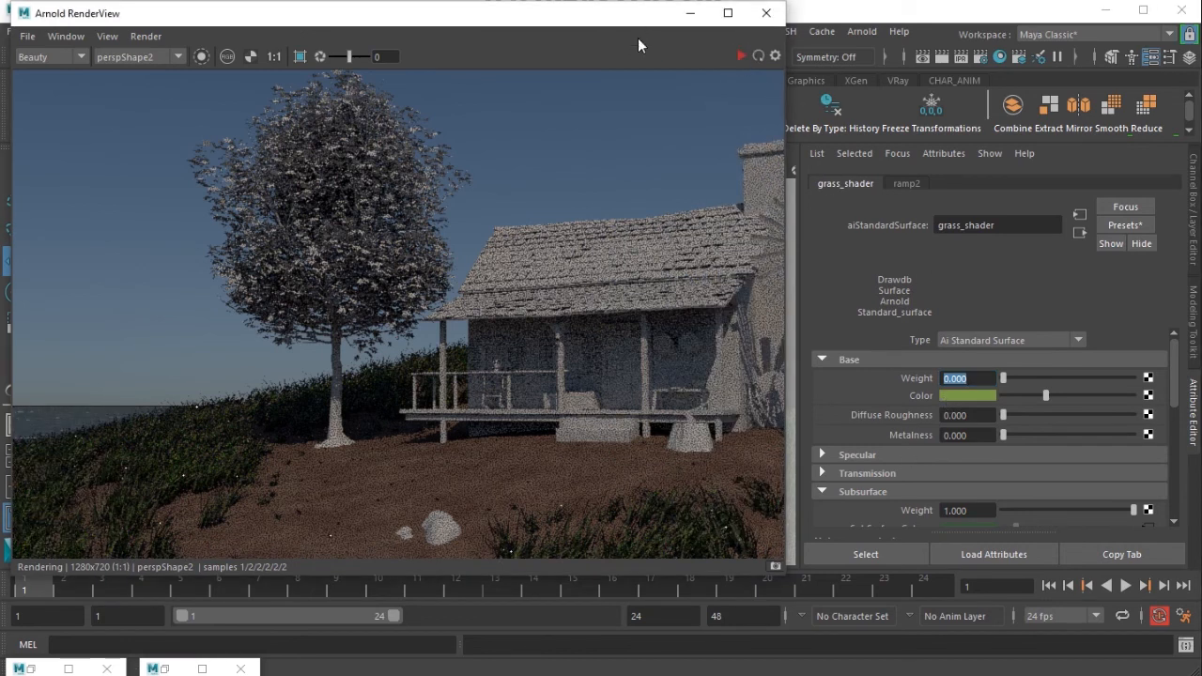
left_click_drag(612, 19, 502, 574)
Step: Set Scale X, Y and Z of grassClump1Main to 0.5
left_click(148, 341)
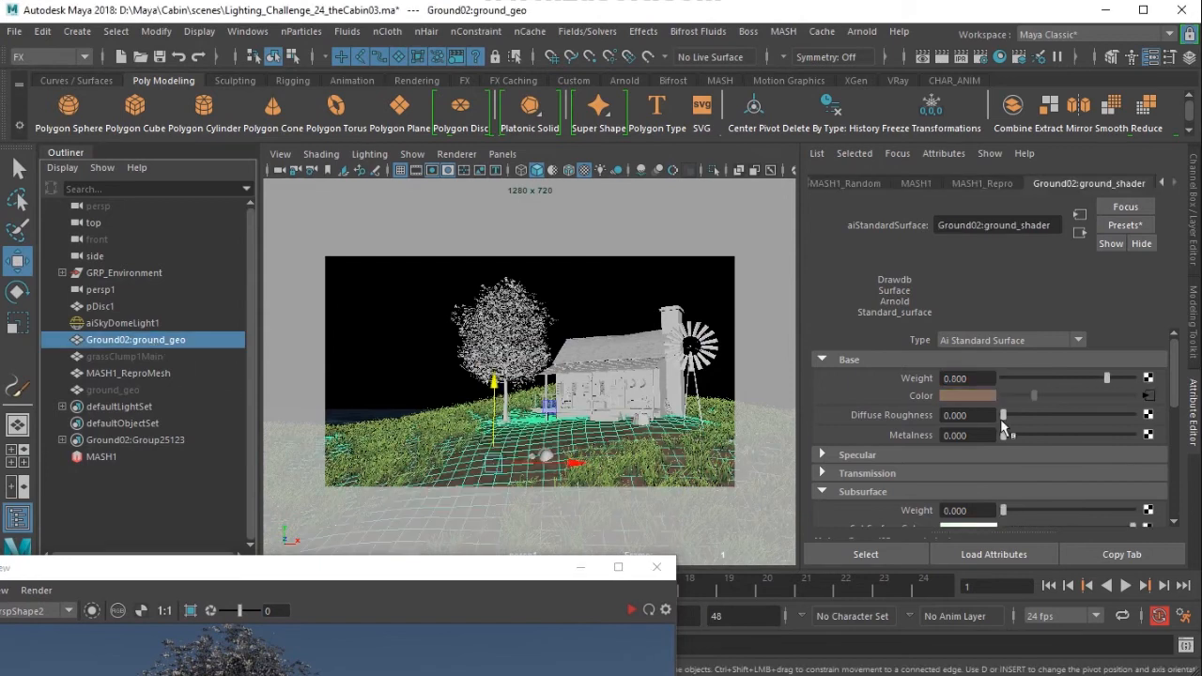
left_click(142, 356)
left_click(1193, 240)
left_click_drag(1153, 281, 1151, 299)
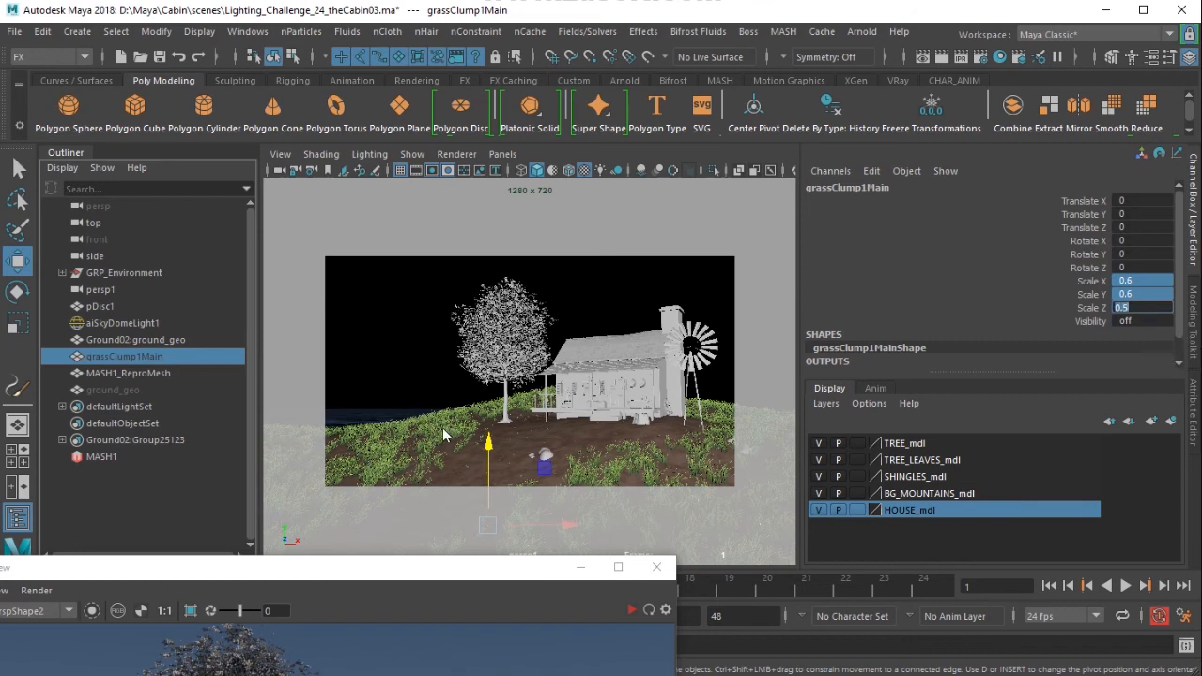
key("Return")
Step: Set MASH1_Distribute's Number of Points to 6000 and move the render window further clear of the viewport
left_click(106, 457)
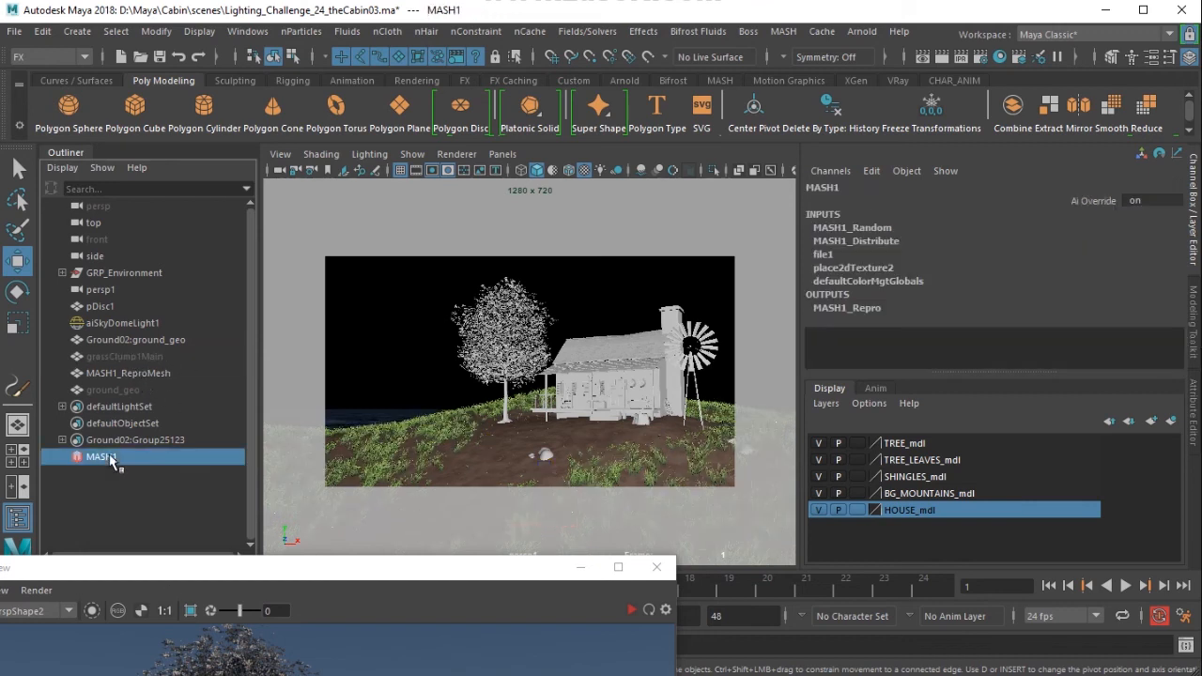
left_click(1195, 422)
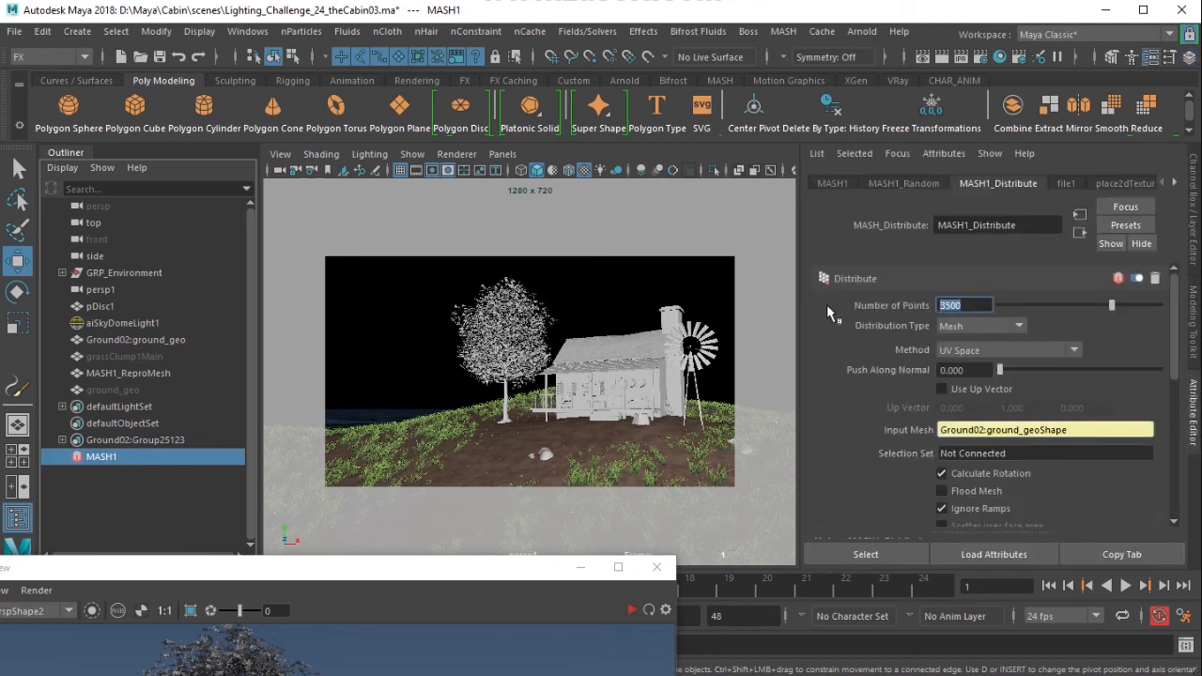
type("6000")
key("Return")
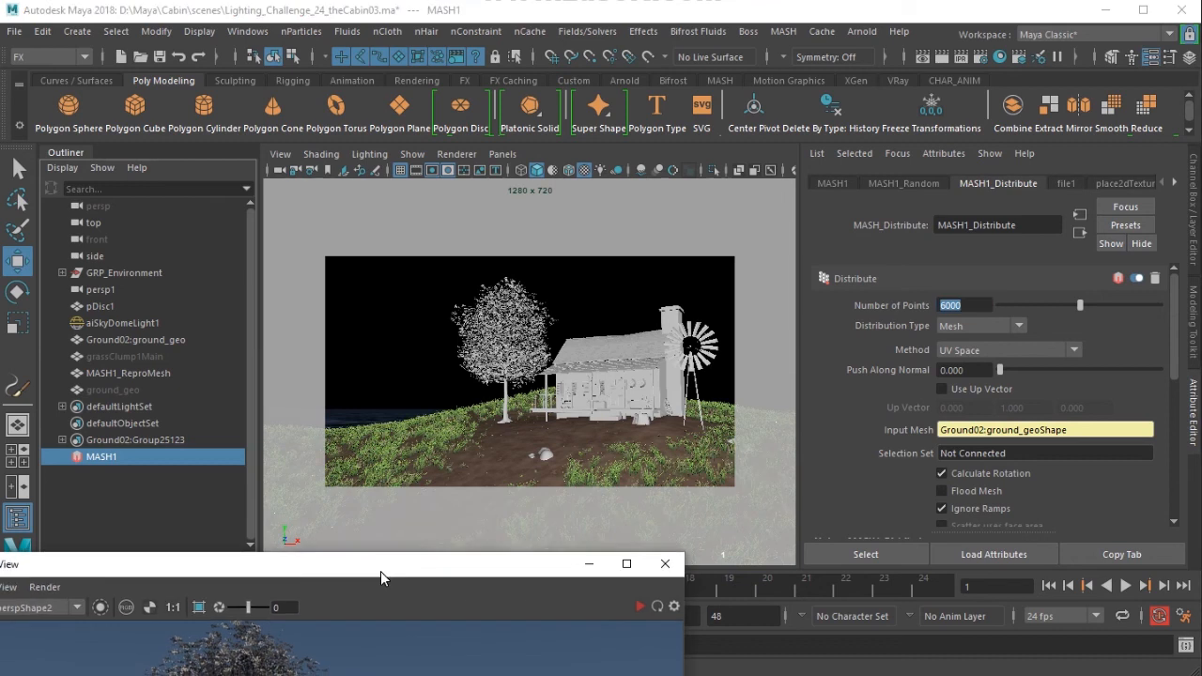
left_click_drag(381, 575, 531, 615)
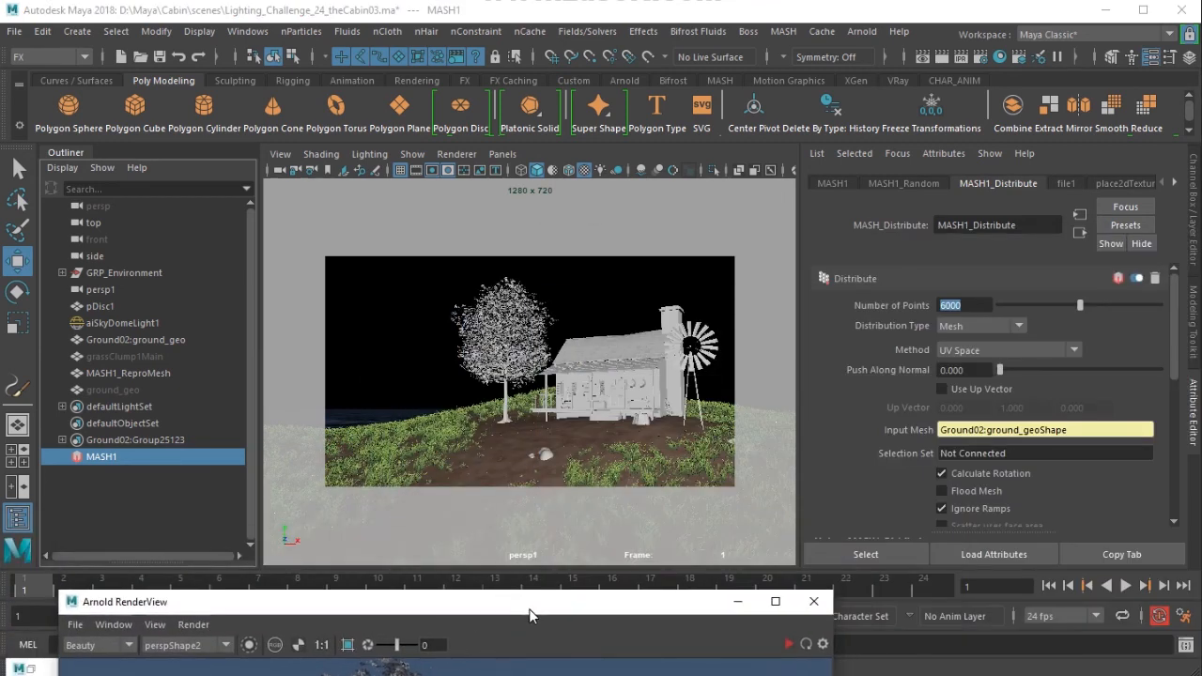
Step: Try a Number of Points of 10 in MASH1_Distribute, and return it to 6000
double_click(976, 307)
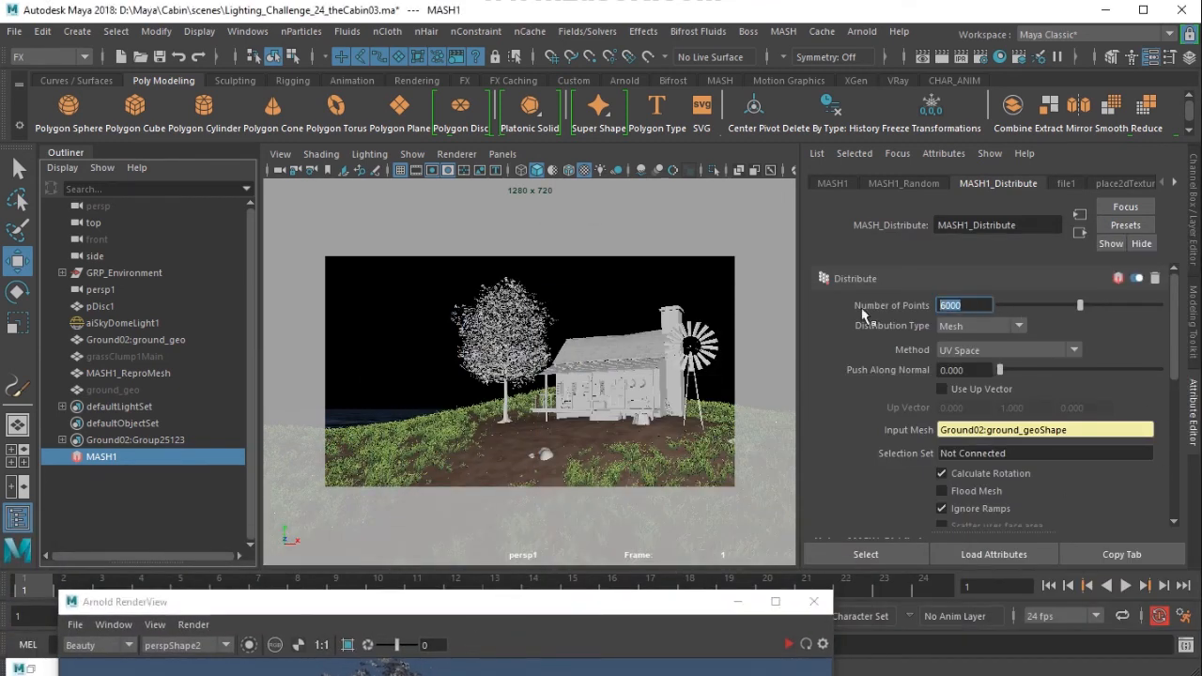
type("10")
key("Return")
type("6000")
key("Return")
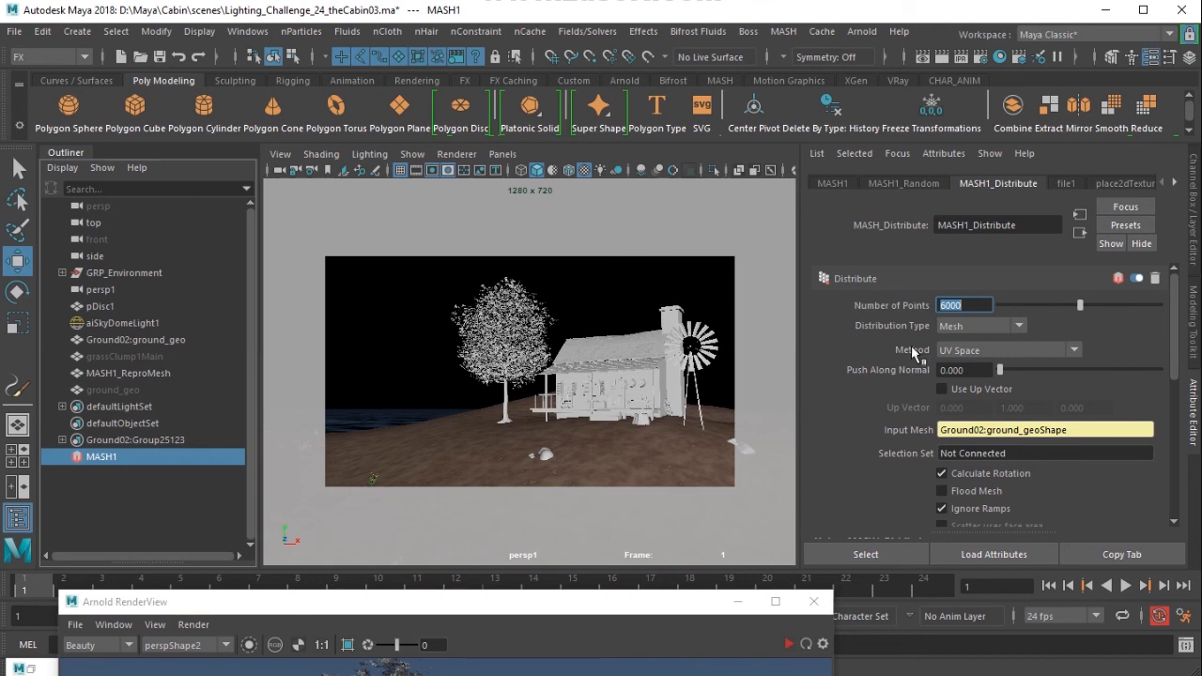
Step: Raise MASH1_Distribute's Number of Points to 8000 to thicken the grass on the ground
type("8000")
key("Return")
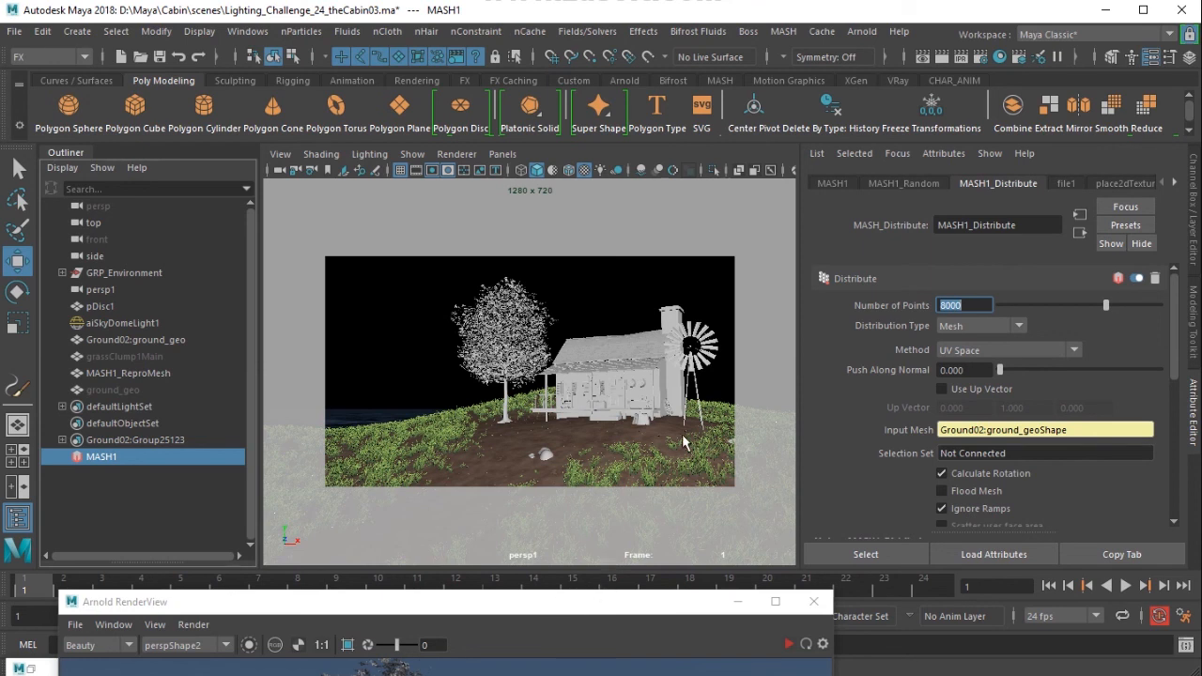
Step: Minimize the Arnold RenderView and display the persp1 viewport's objects as bounding boxes
left_click_drag(547, 604, 809, 239)
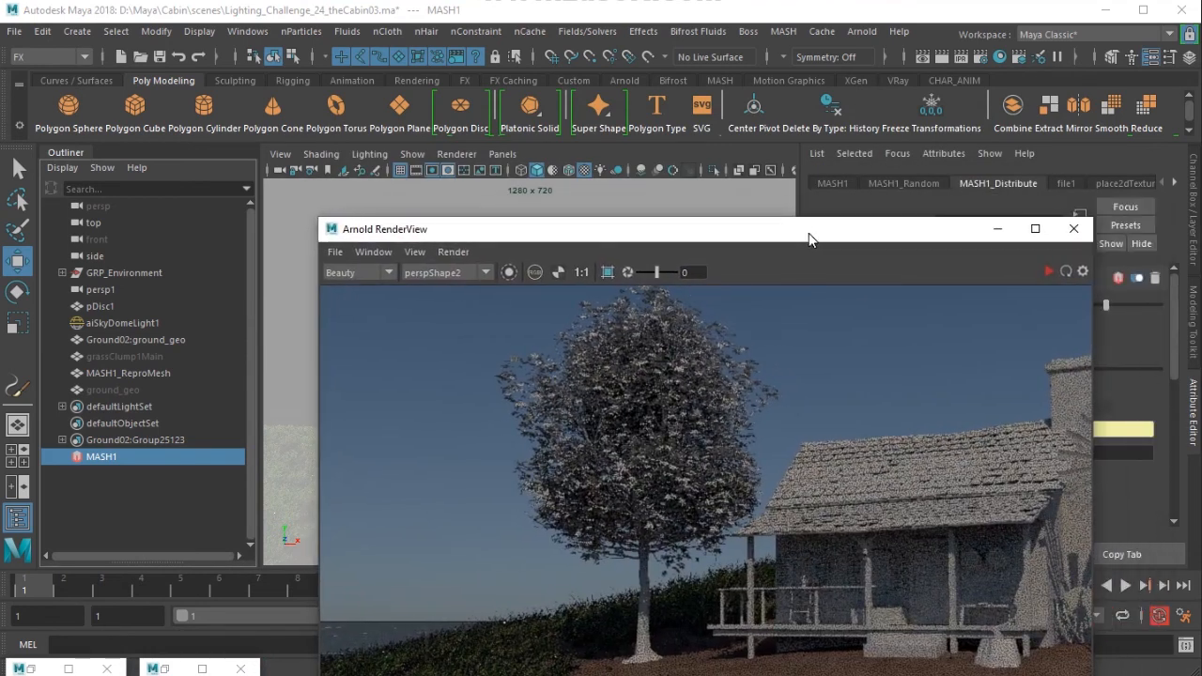
left_click(997, 228)
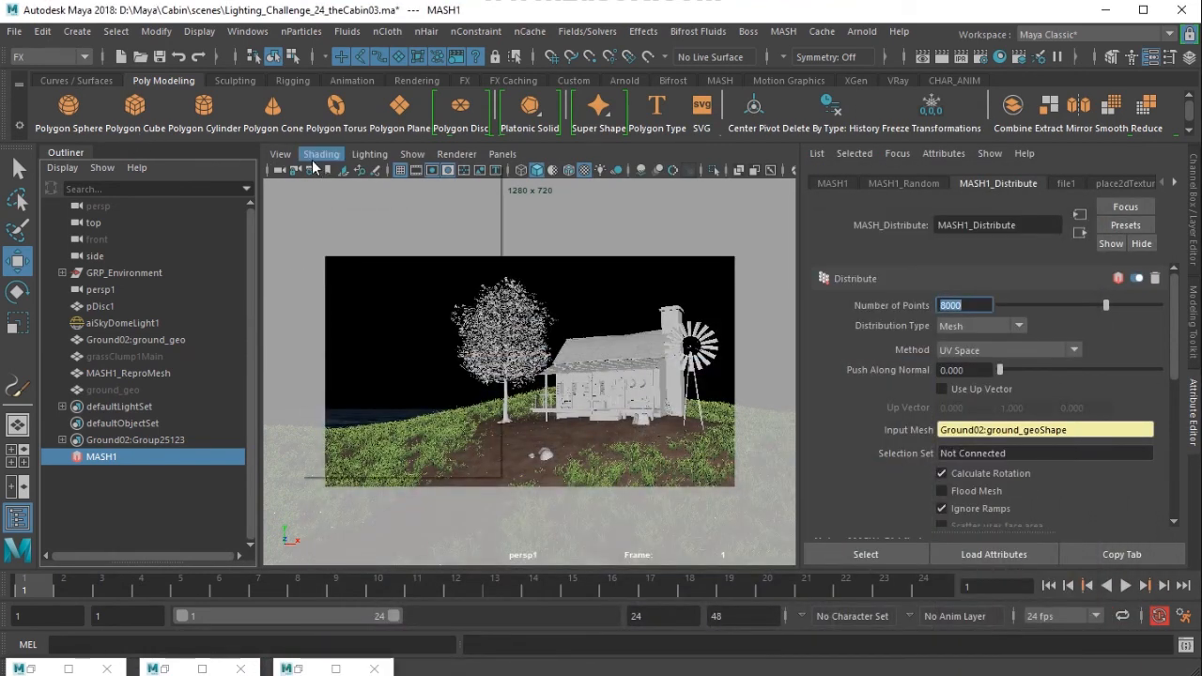
left_click(320, 154)
left_click(405, 268)
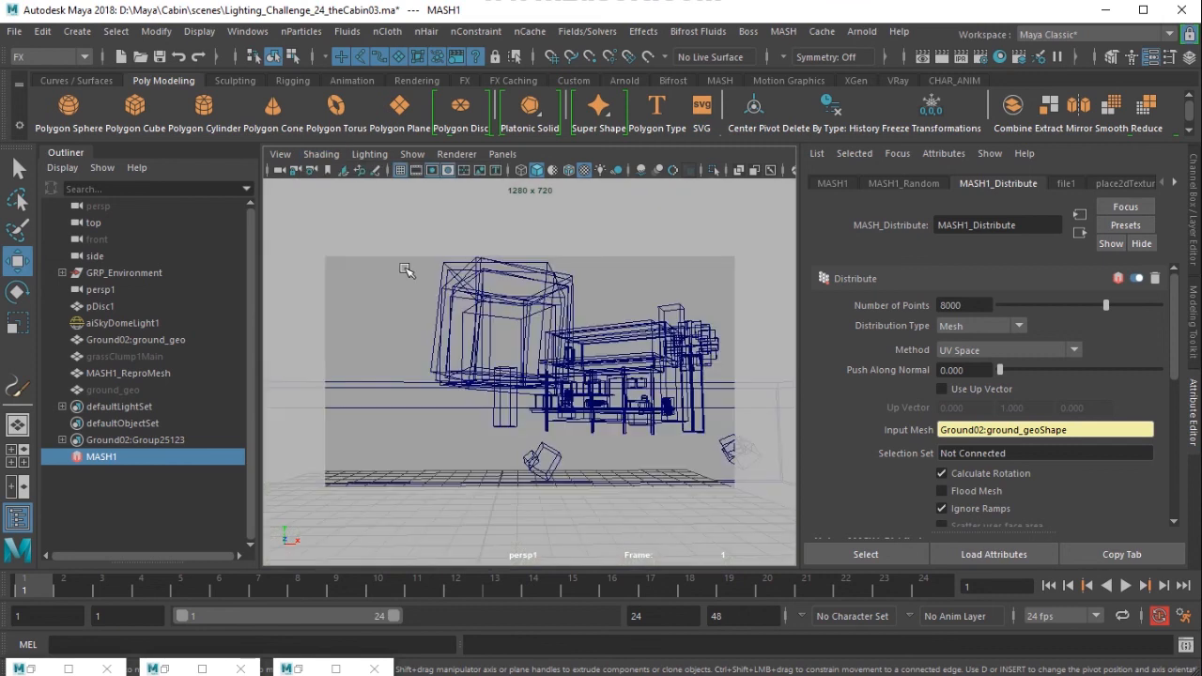
Step: Save the scene with Save Scene As in D:\Maya\Cabin\scenes, basing the file name on Lighting_Challenge_24_theCabin03.ma
left_click(14, 31)
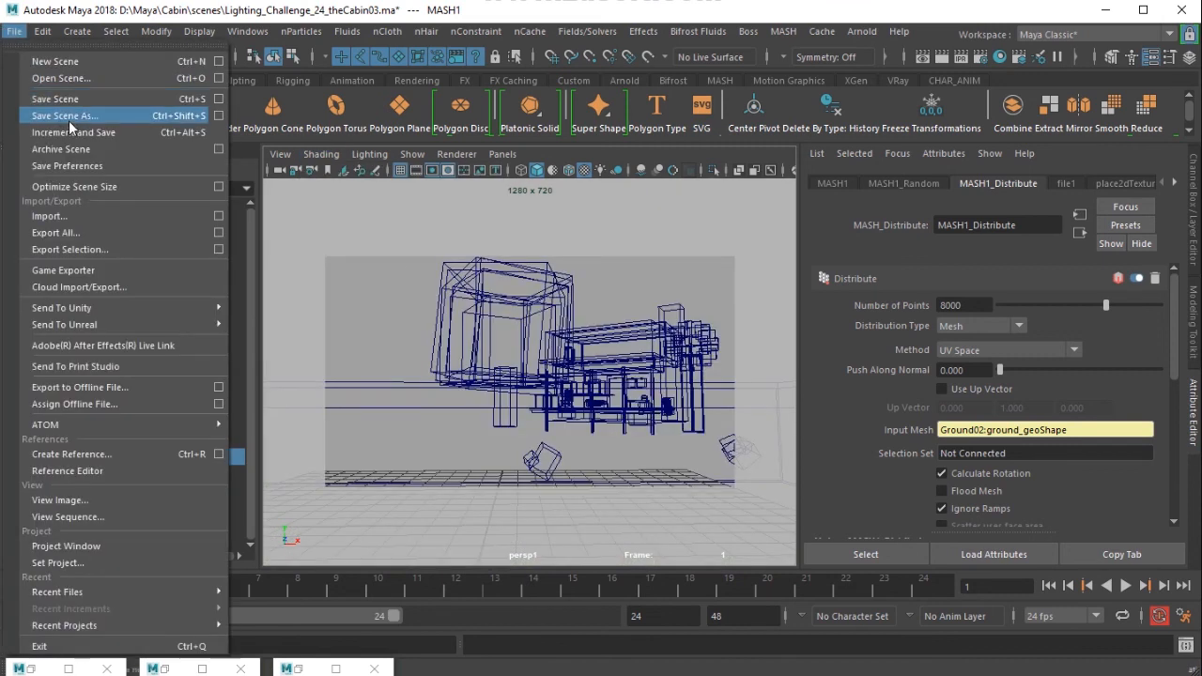
left_click(69, 117)
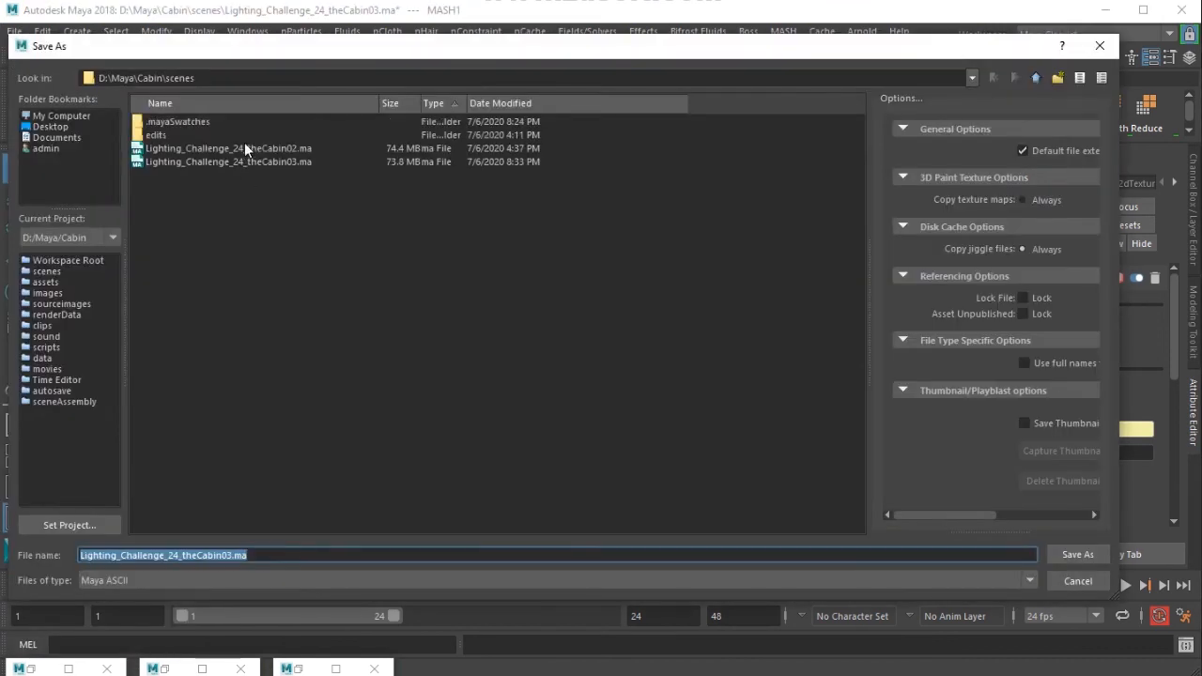
left_click(254, 161)
left_click(229, 555)
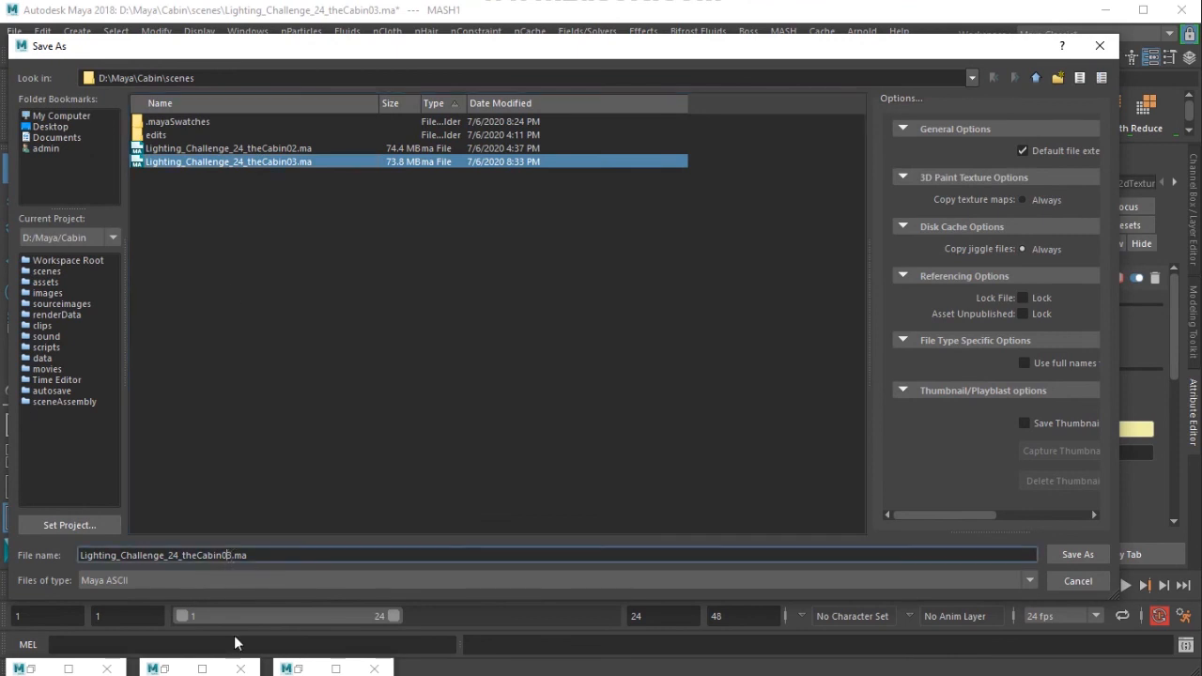
key("Return")
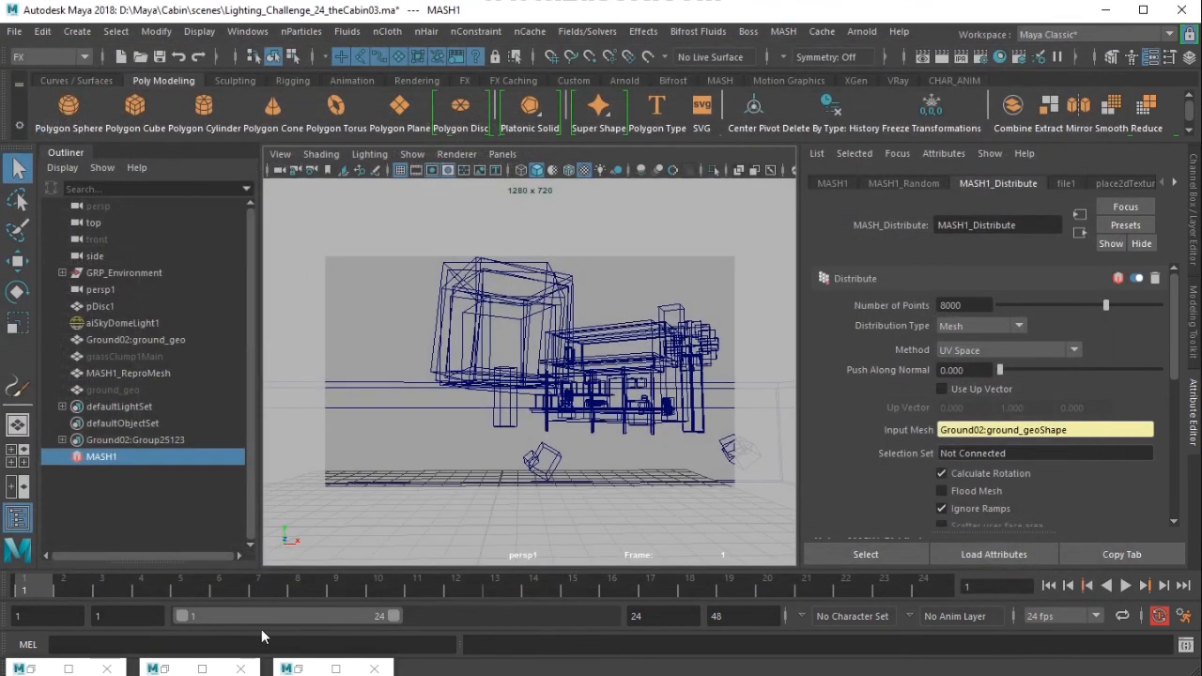